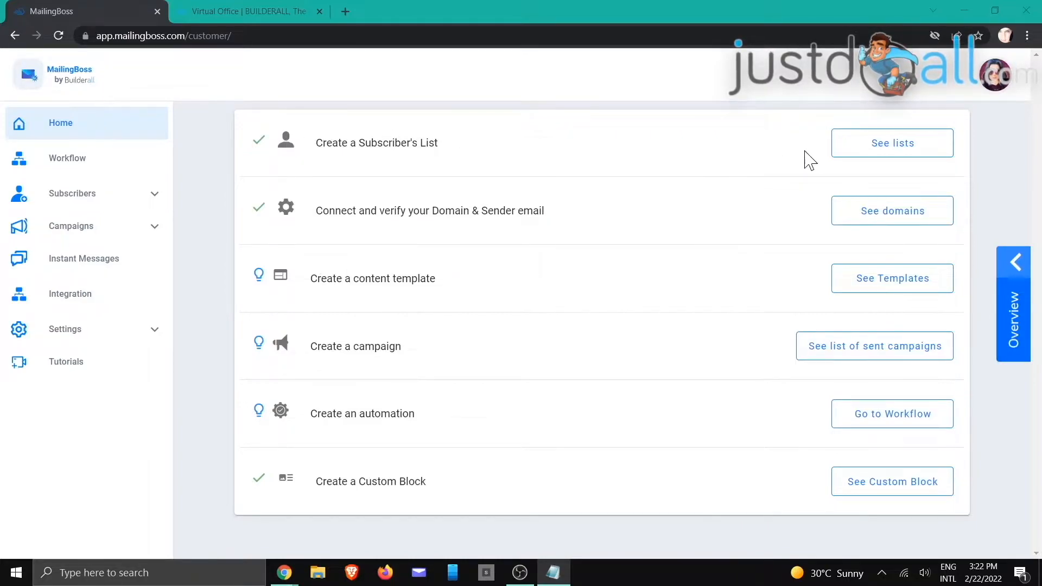
Step: Use 'See lists' on the dashboard to show the Subscribers Lists page
left_click(862, 155)
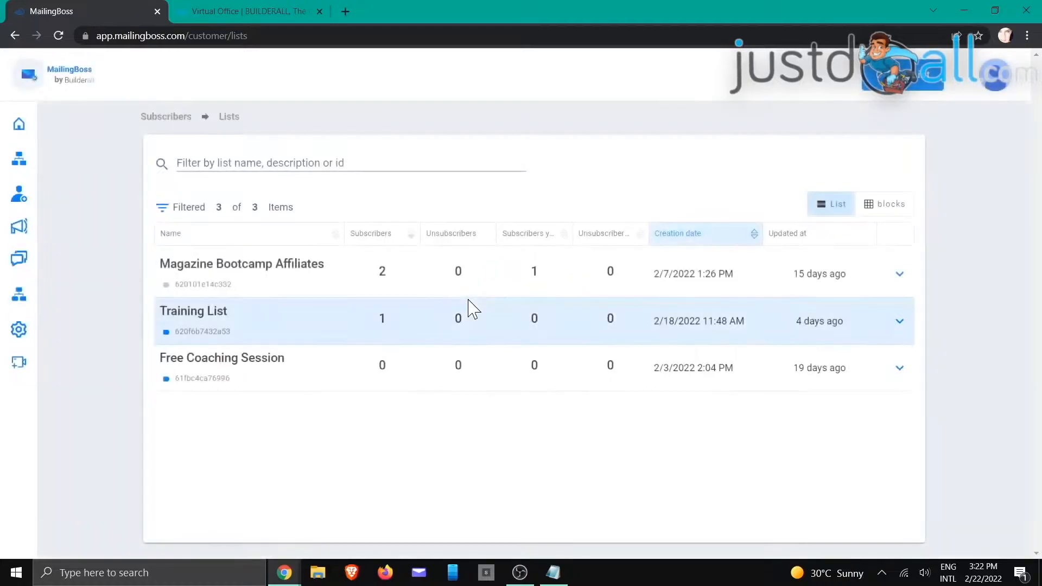
Step: Open the Training List's Forms settings and show its tags on the LIST DATA tab
left_click(900, 321)
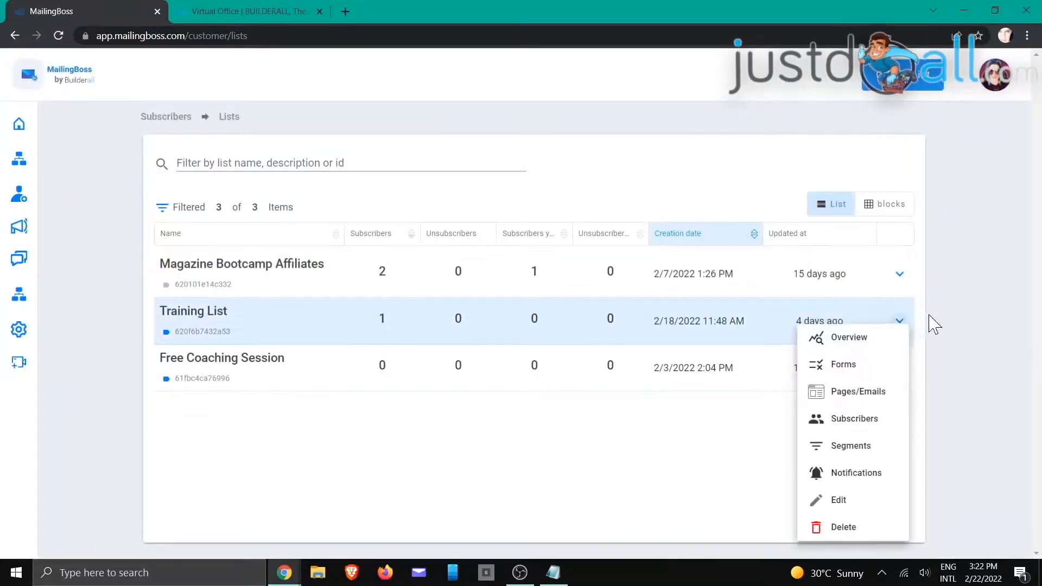
left_click(904, 321)
left_click(912, 384)
left_click(895, 369)
left_click(898, 370)
left_click(864, 375)
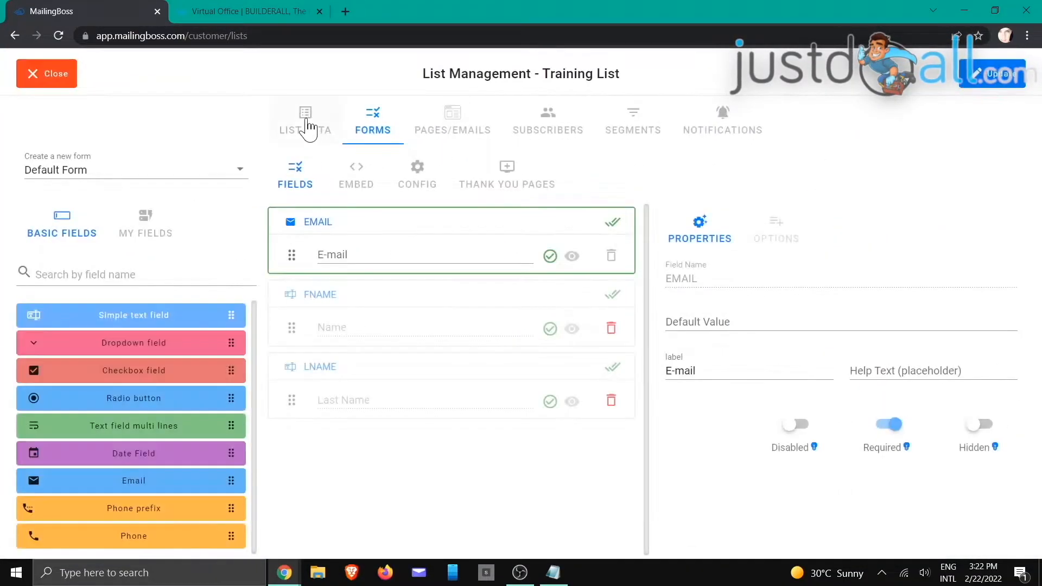
left_click(308, 123)
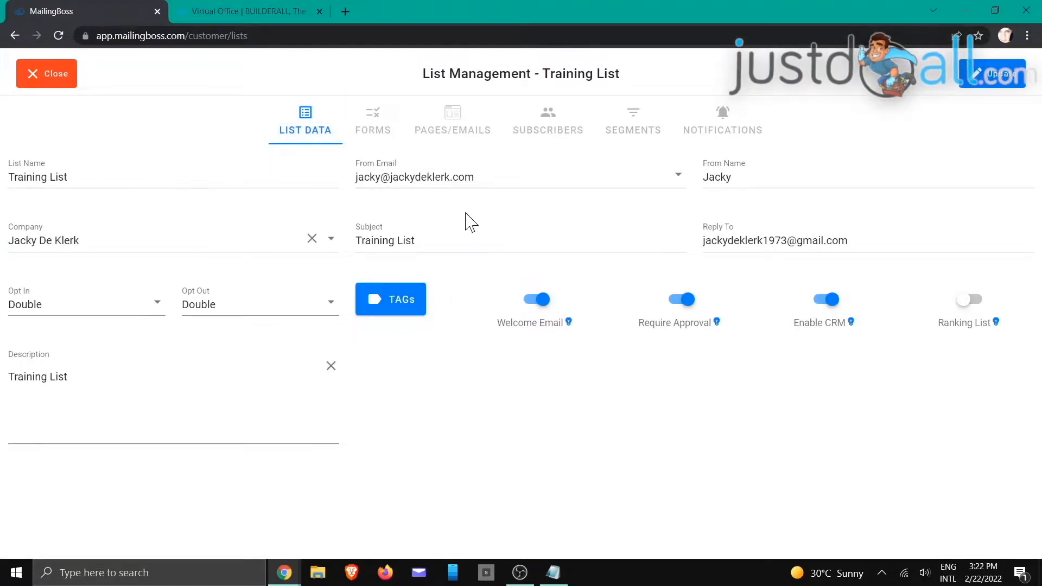
left_click(391, 313)
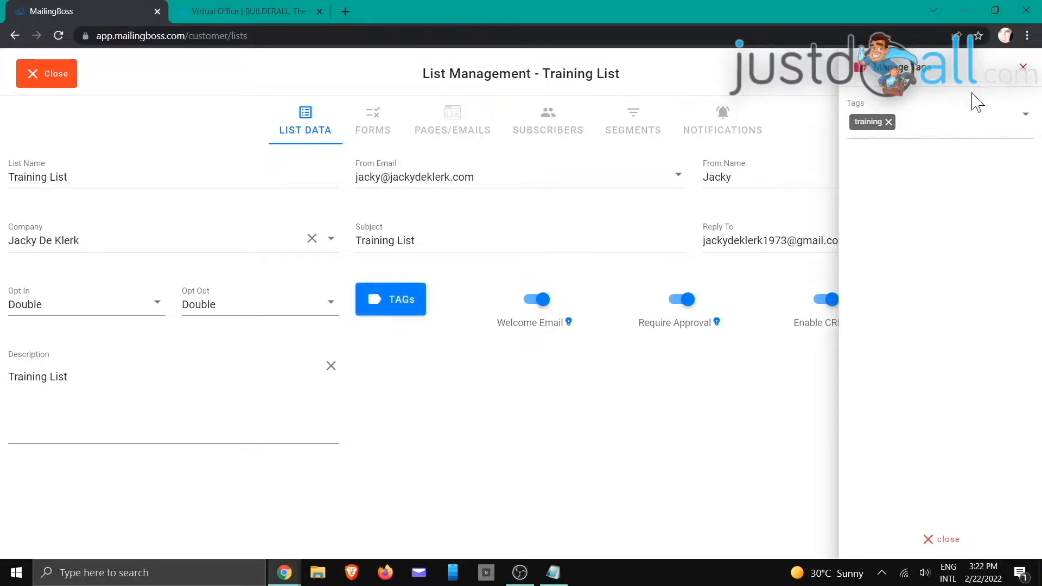
Step: Type and erase test text in the Tags field, then close Manage Tags, keeping only 'training'
left_click(984, 117)
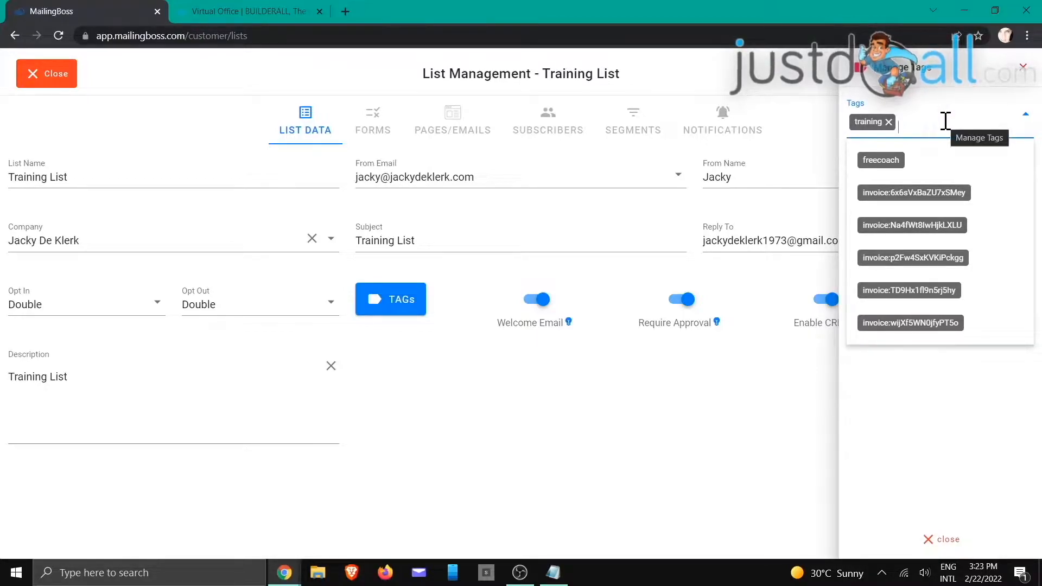
type("lfdlkaf")
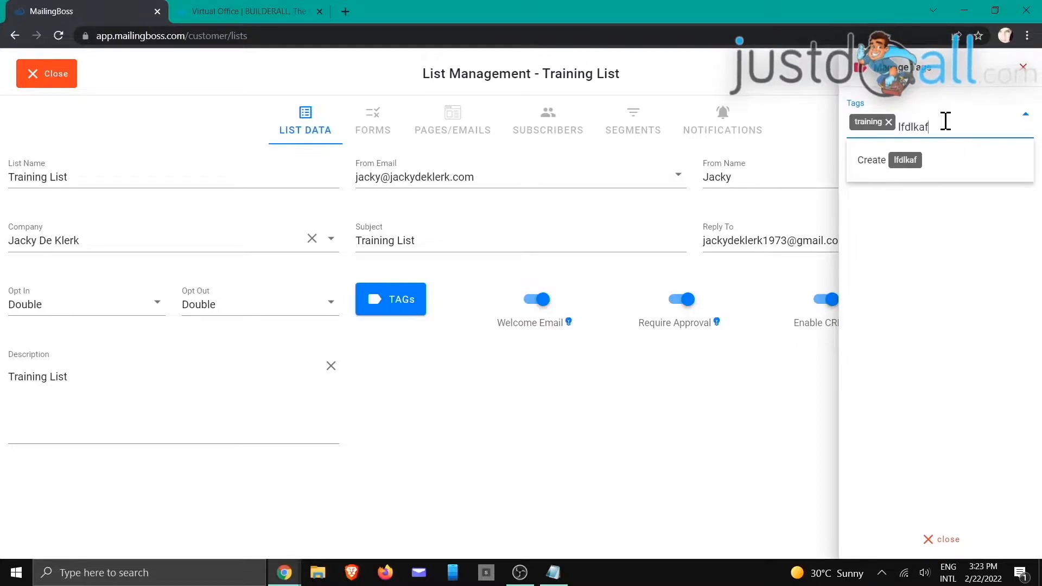
key("BackSpace")
key("BackSpace")
key("BackSpace")
key("BackSpace")
key("BackSpace")
key("BackSpace")
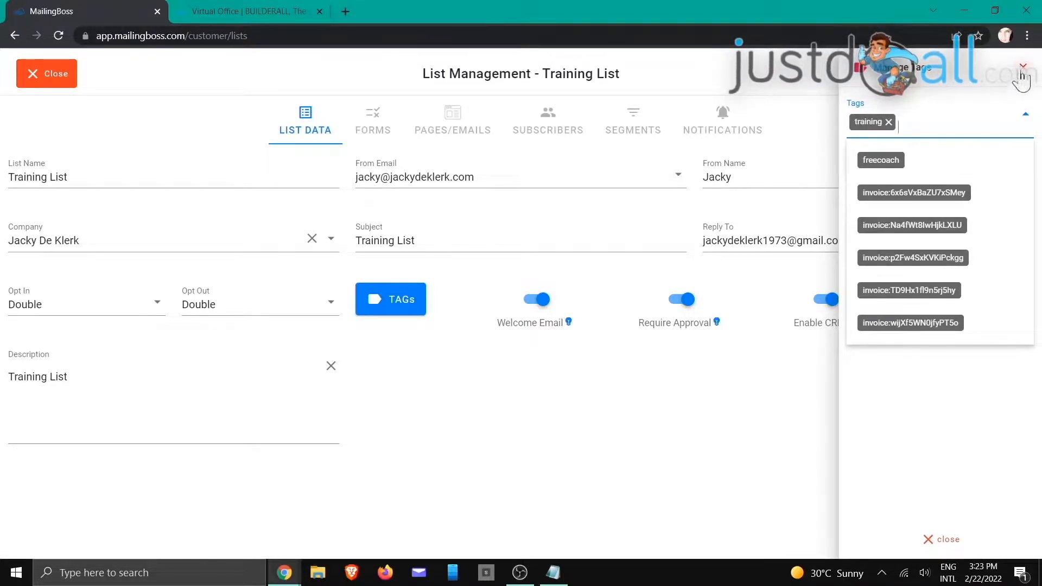
left_click(1020, 75)
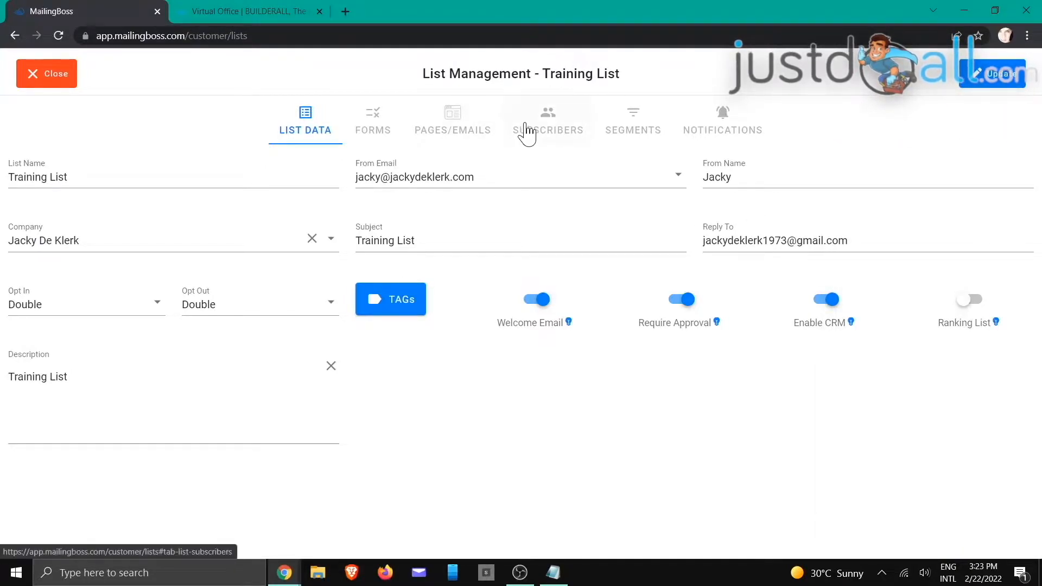
Step: Filter the Training List's subscribers by Tag exists 'training', then go back to LIST DATA
left_click(558, 130)
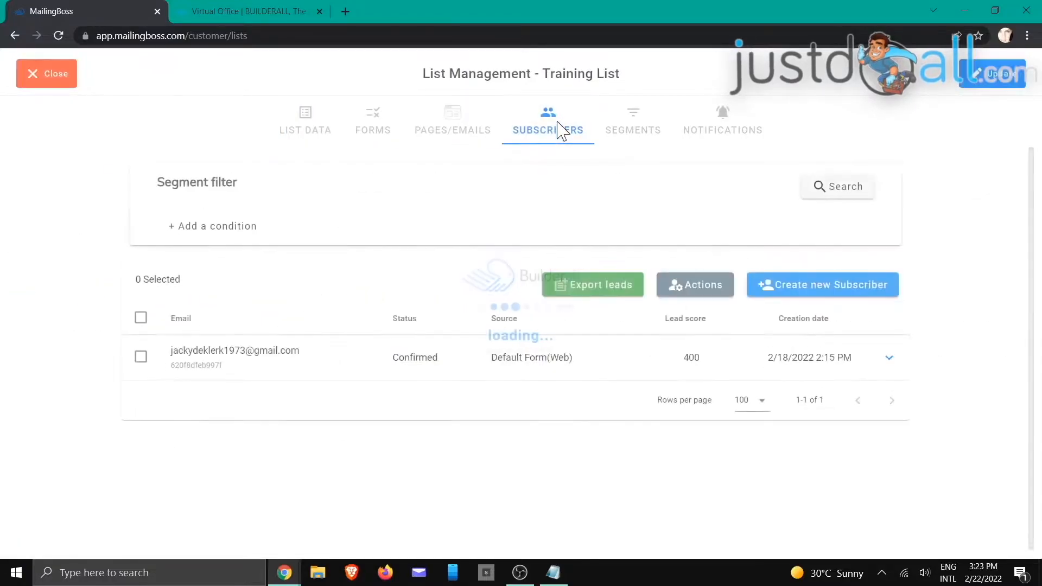
left_click(231, 228)
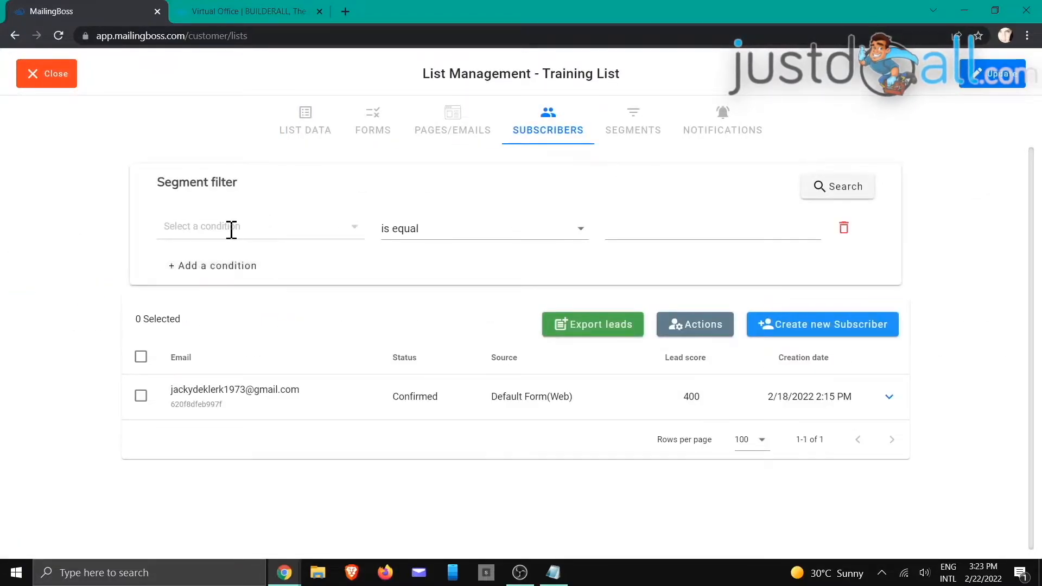
left_click(307, 225)
left_click(232, 253)
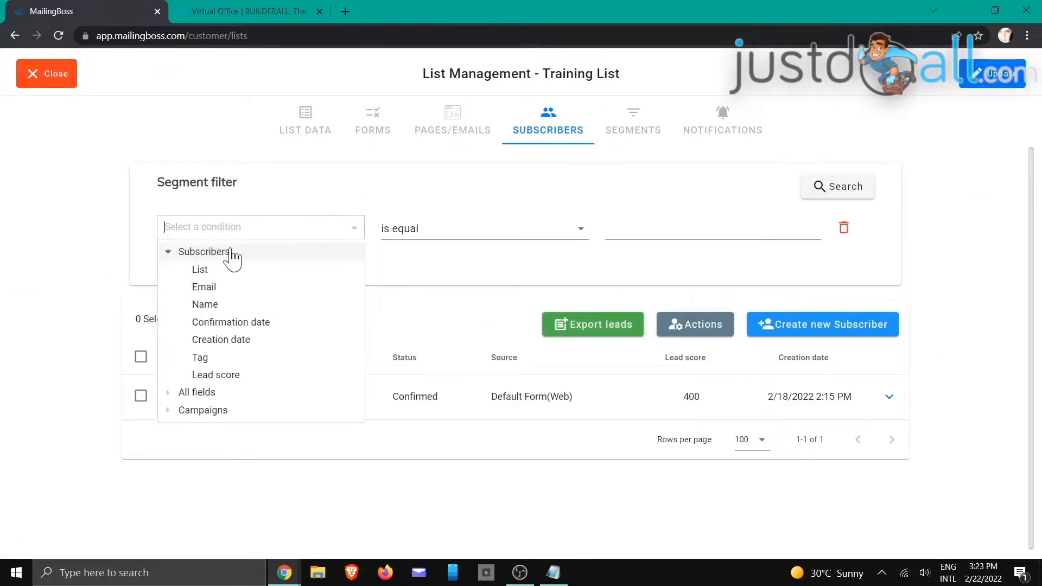
left_click(202, 358)
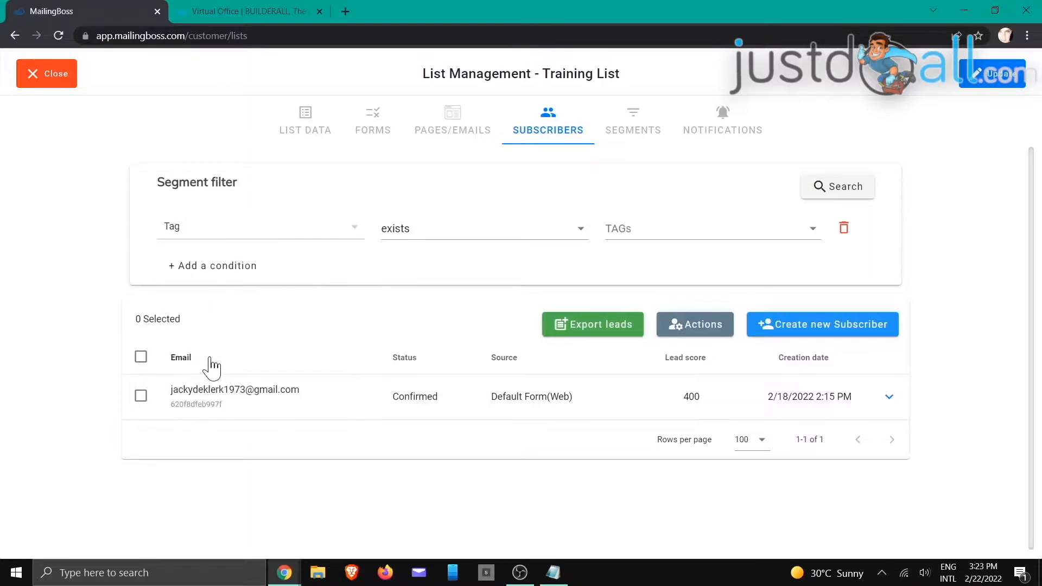
left_click(478, 230)
left_click(477, 239)
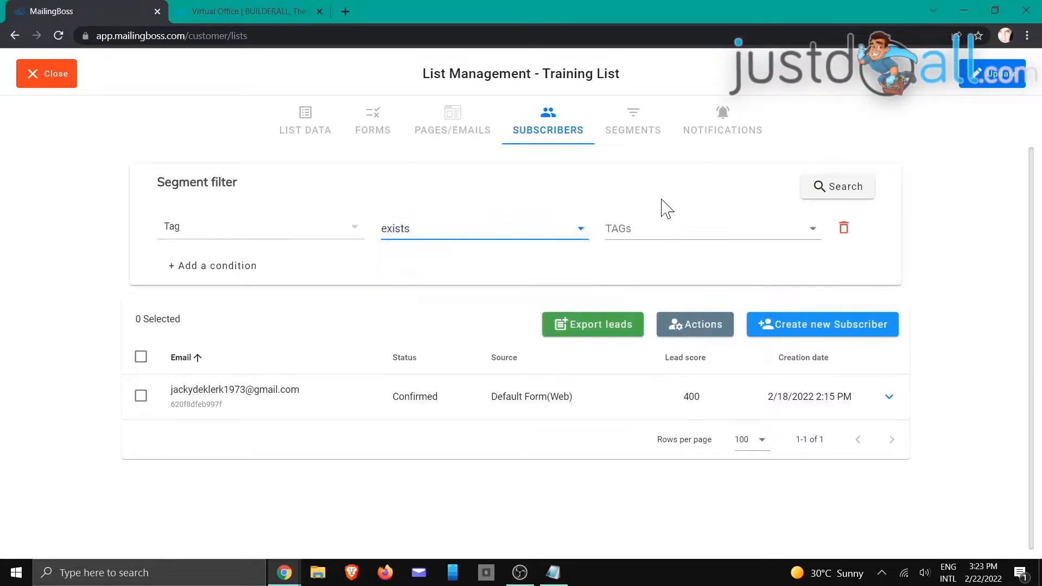
left_click(692, 239)
scroll(691, 244, "down", 1)
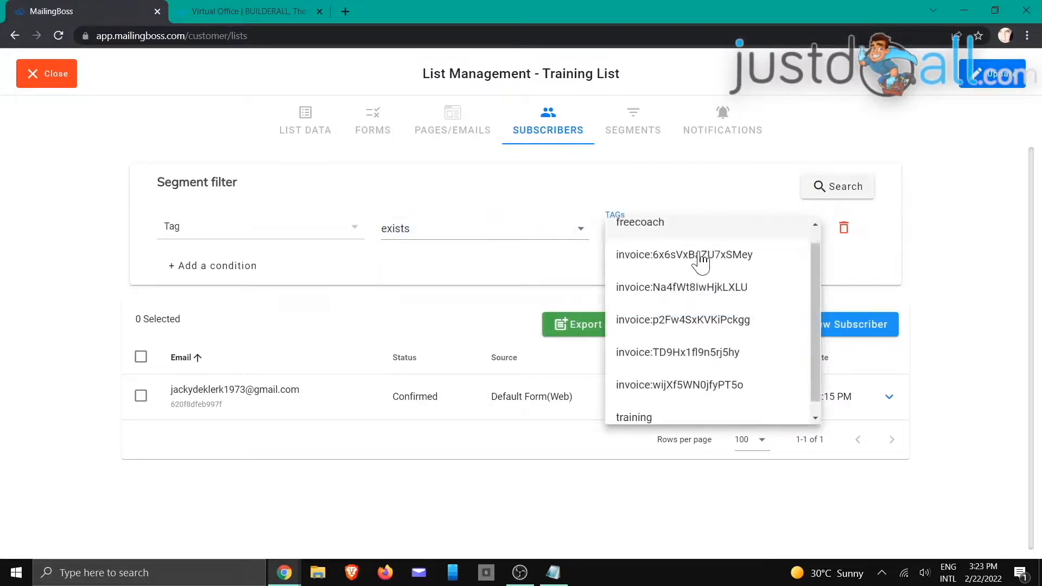
left_click(660, 408)
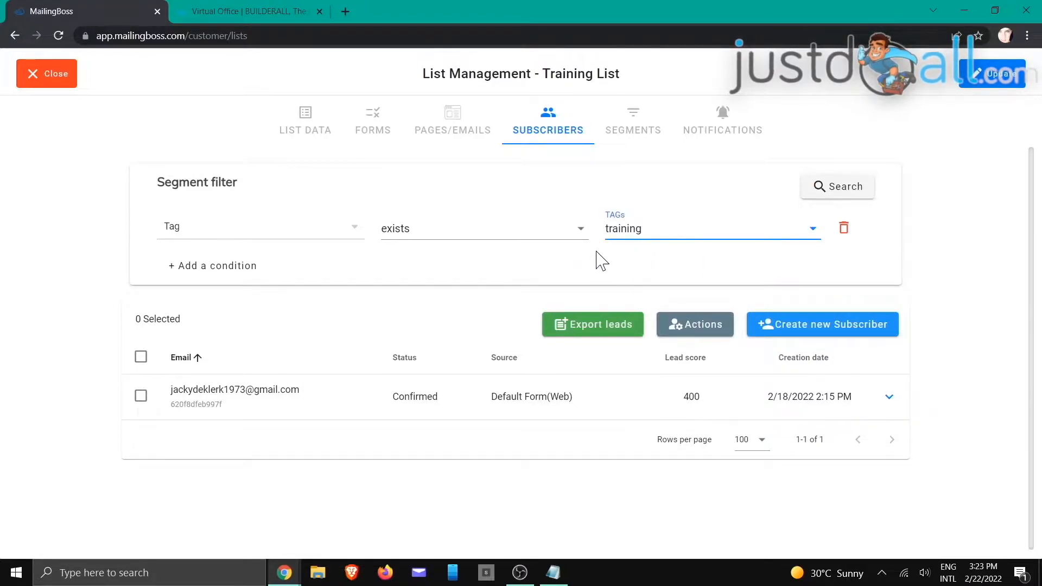
left_click(313, 123)
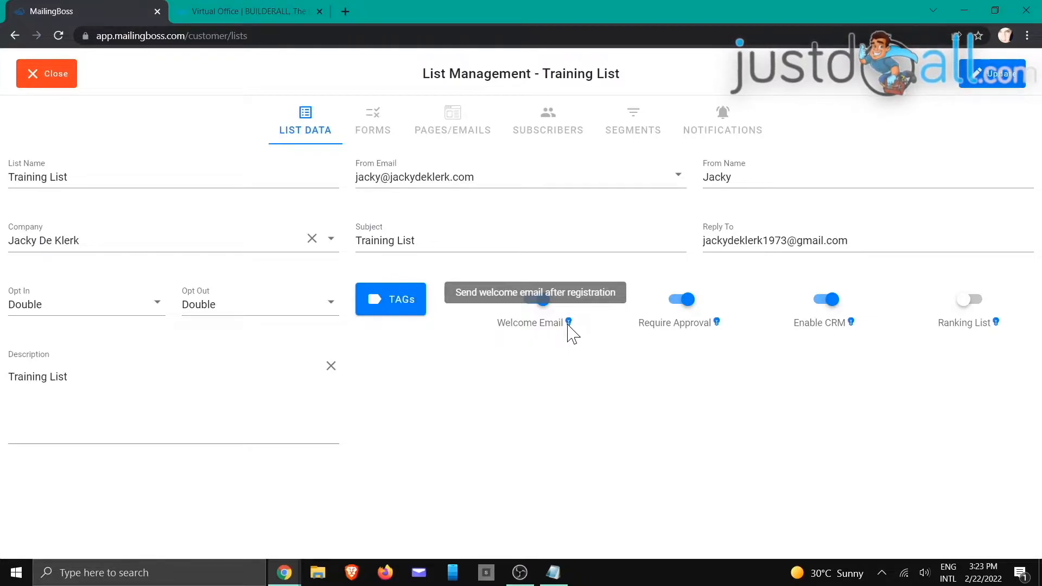
left_click(442, 117)
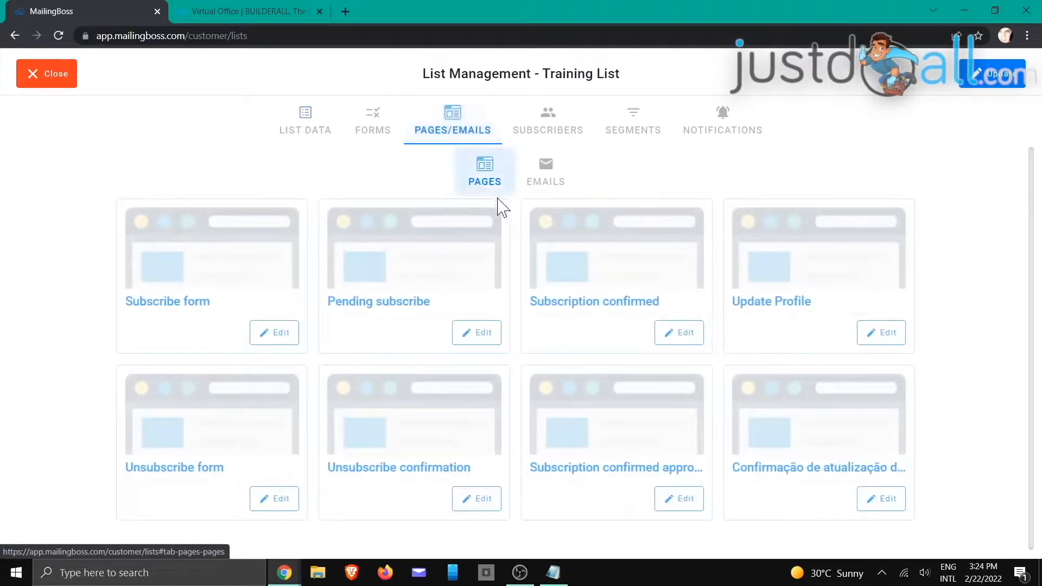
left_click(548, 177)
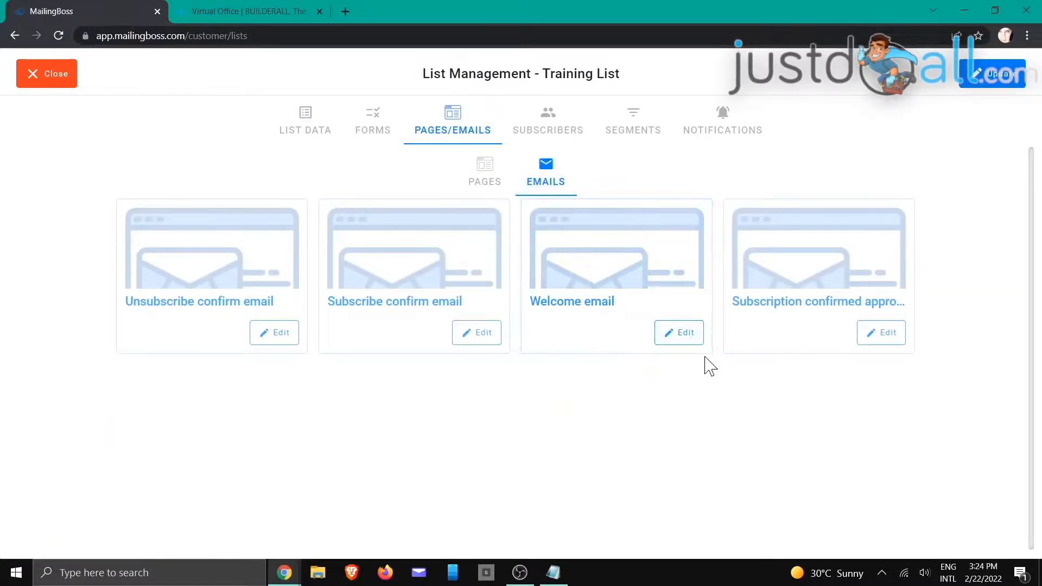
left_click(306, 130)
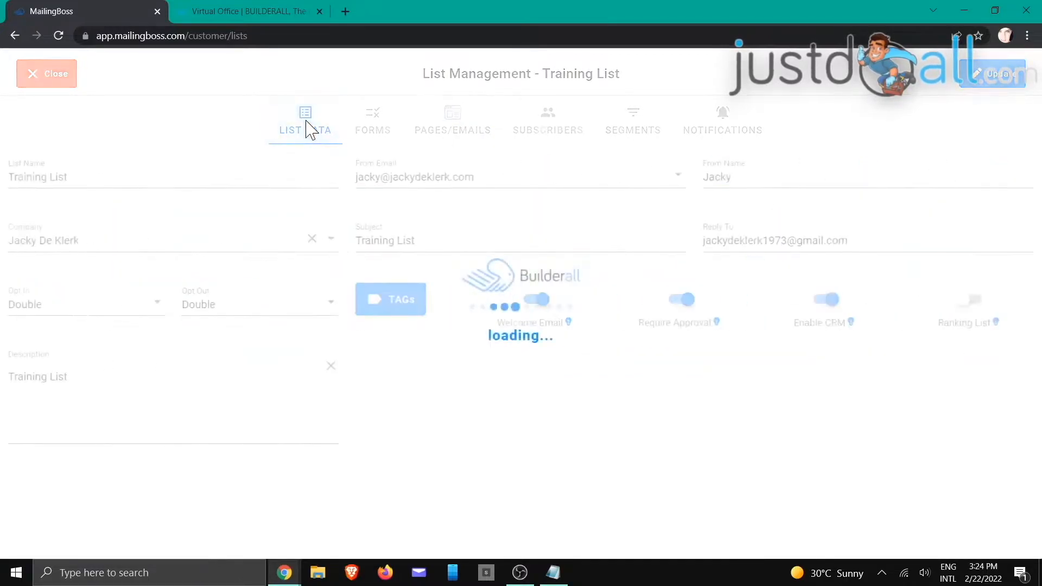
Step: Toggle Welcome Email off and back on, and Ranking List on and back off
left_click(551, 303)
left_click(535, 304)
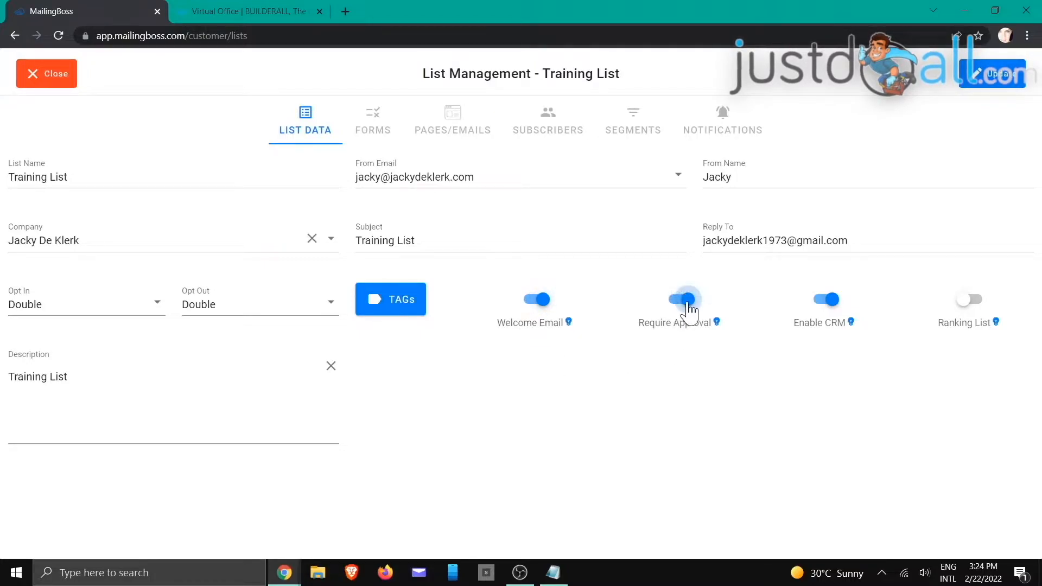
mouse_move(715, 323)
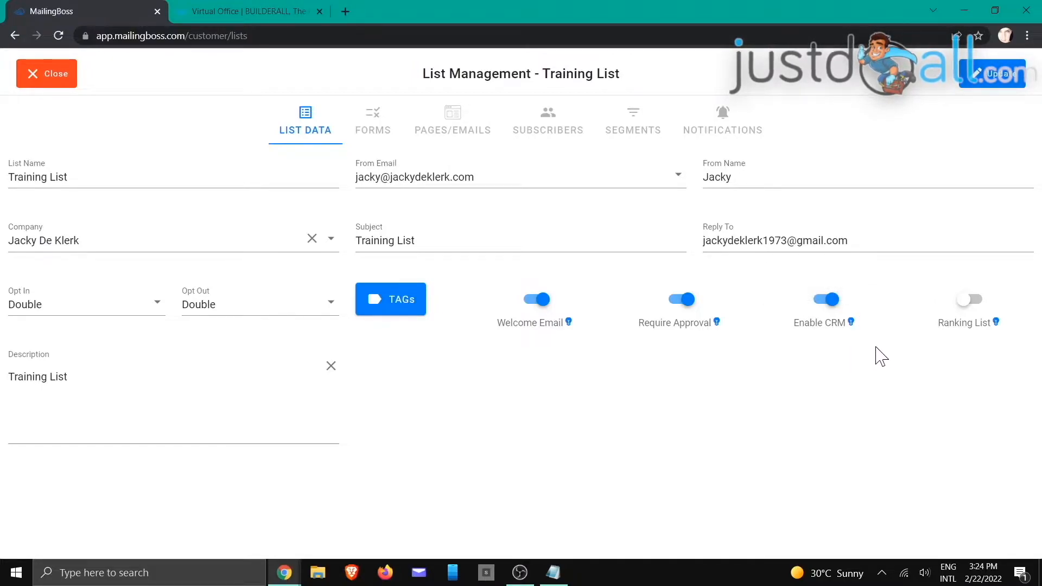
left_click(975, 304)
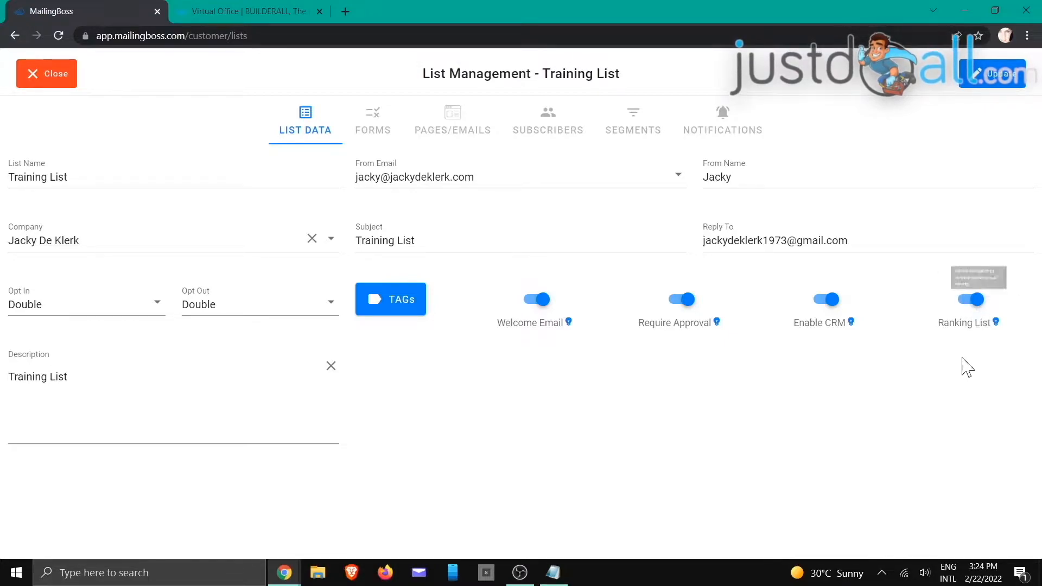
left_click(977, 306)
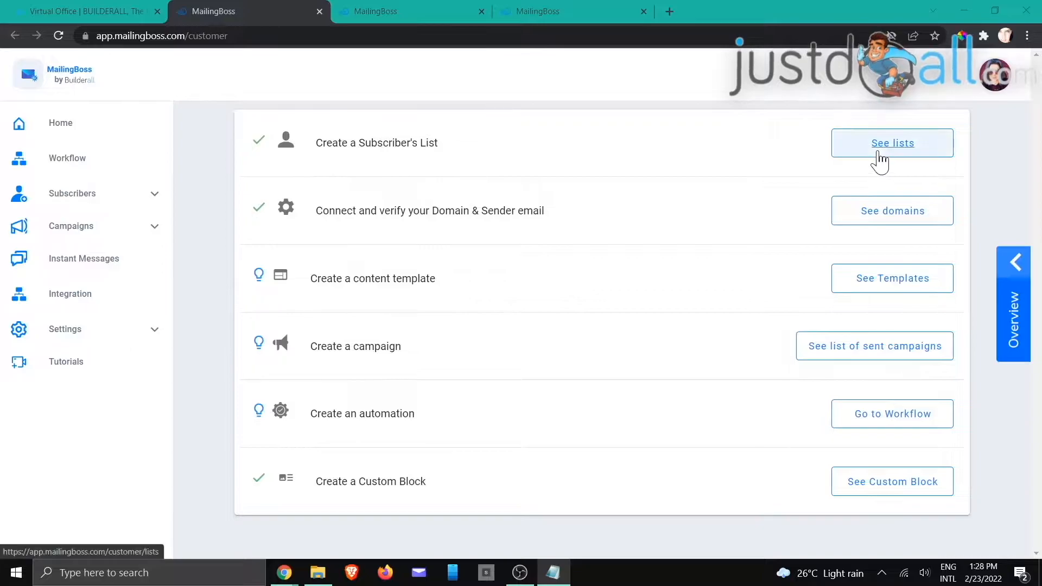
Step: From the Lists tab, open the Training List's Pages/Emails and view its page templates
left_click(372, 20)
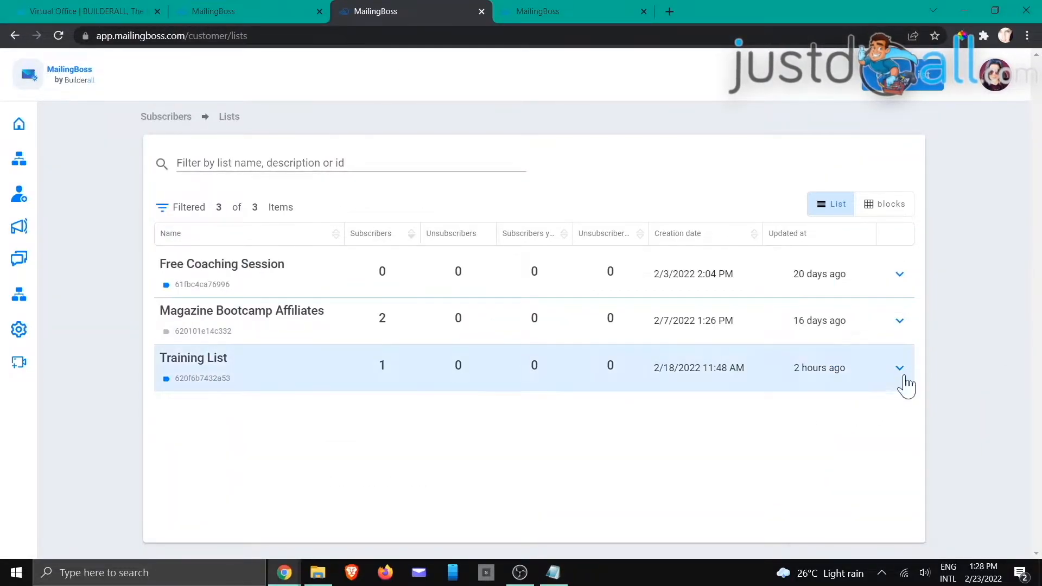
left_click(902, 374)
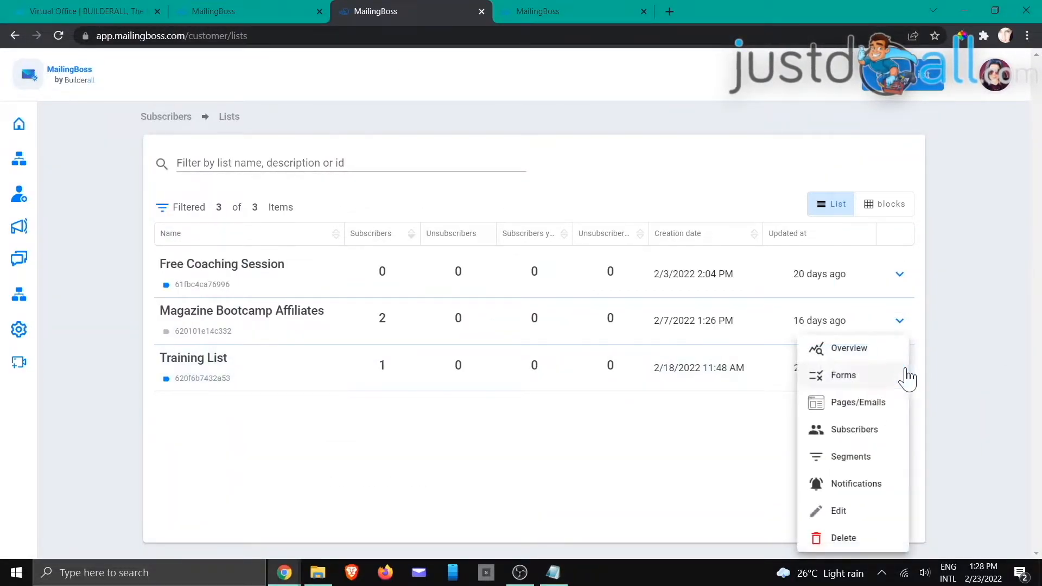
left_click(858, 403)
left_click(554, 10)
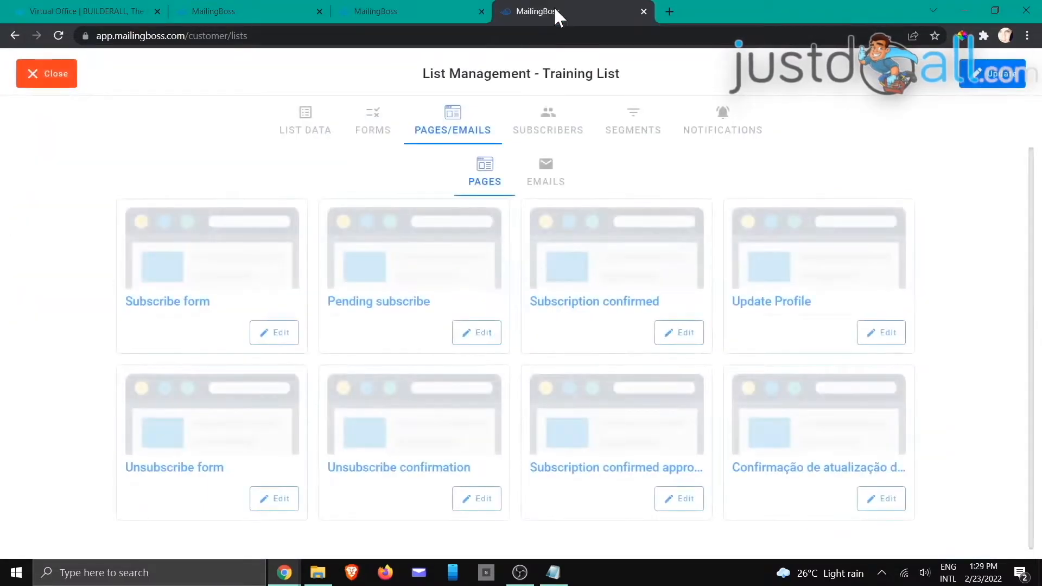
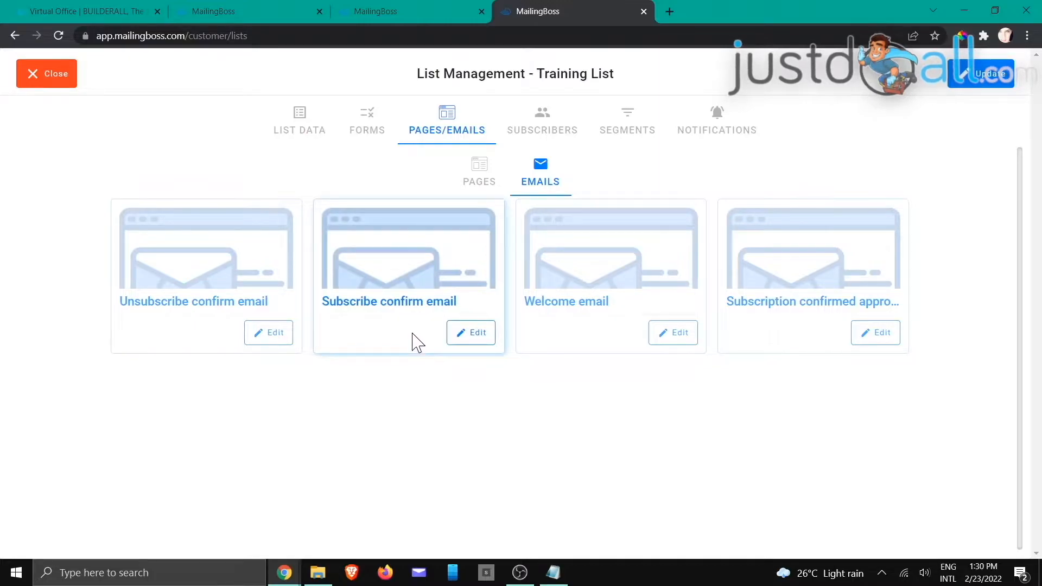
Step: Inspect the Subscribe confirm email and its macros list, then leave the editor without changes
left_click(472, 339)
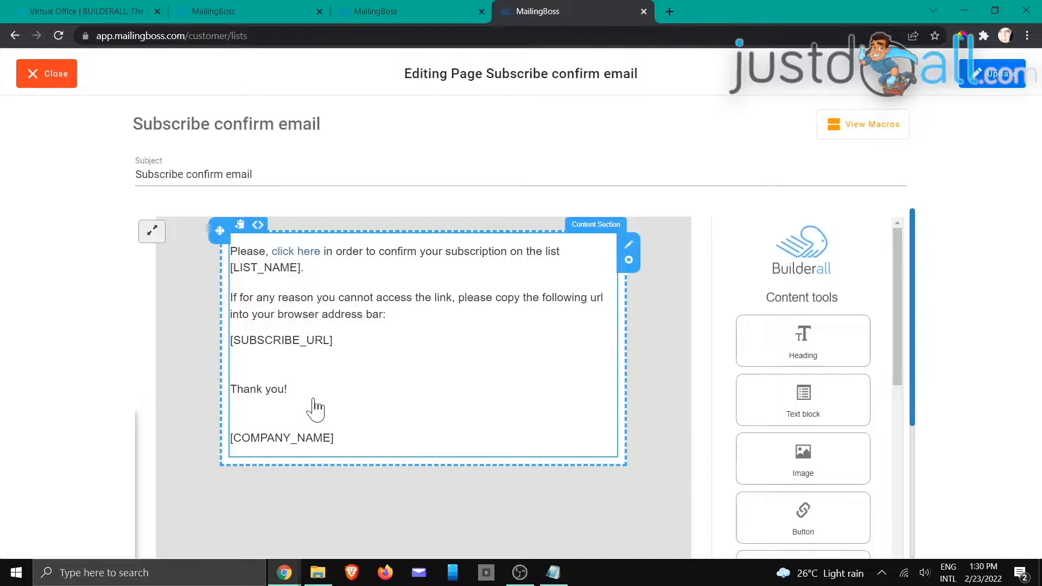
scroll(798, 356, "down", 5)
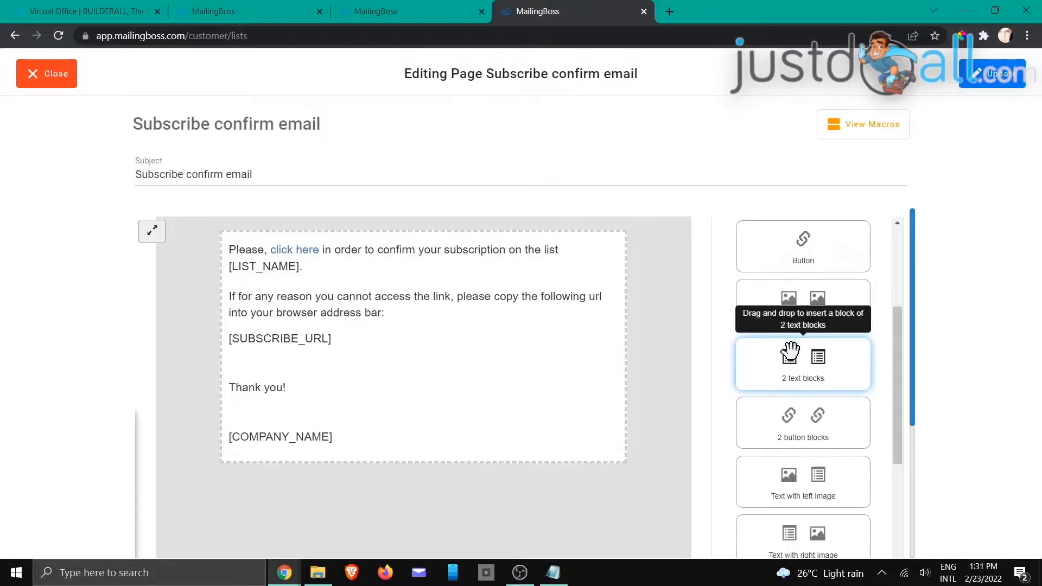
scroll(790, 353, "down", 4)
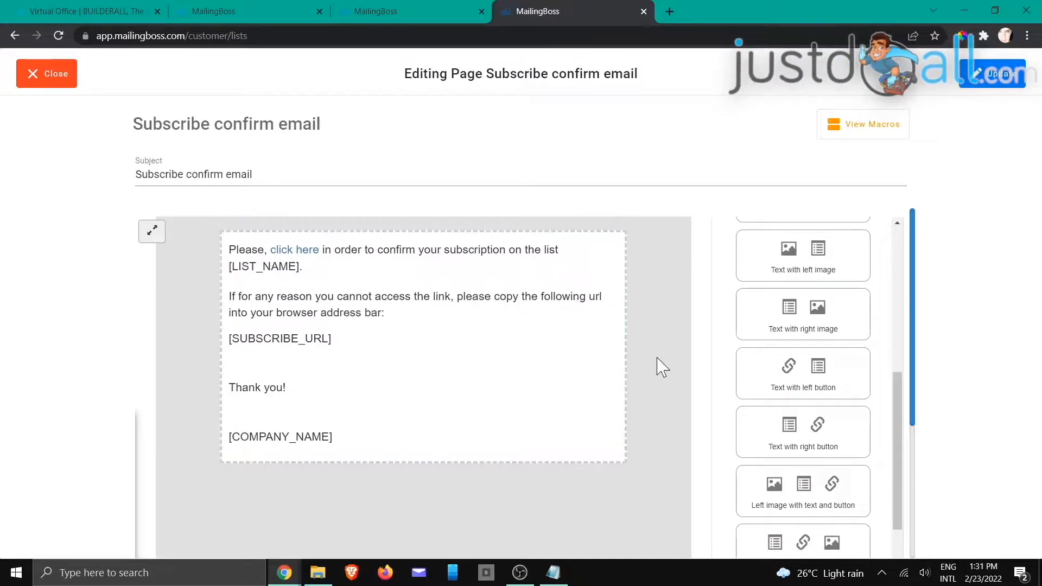
left_click(849, 132)
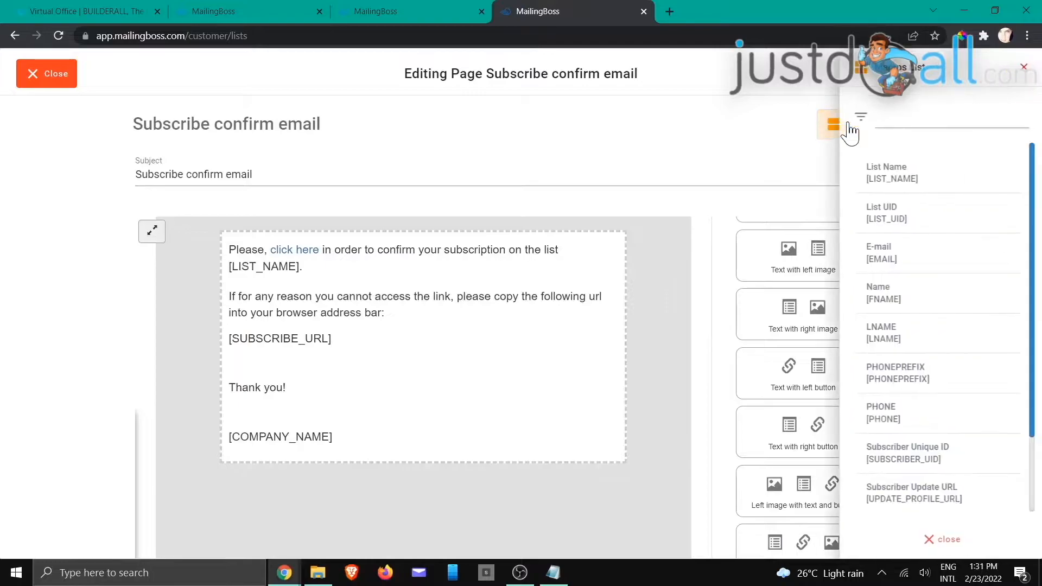
scroll(895, 488, "down", 1)
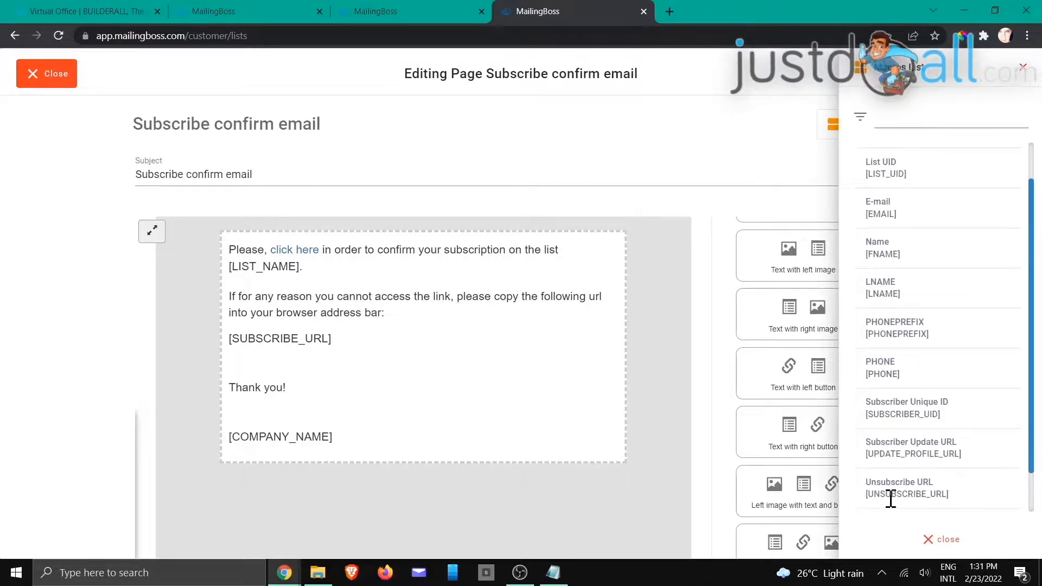
left_click(928, 539)
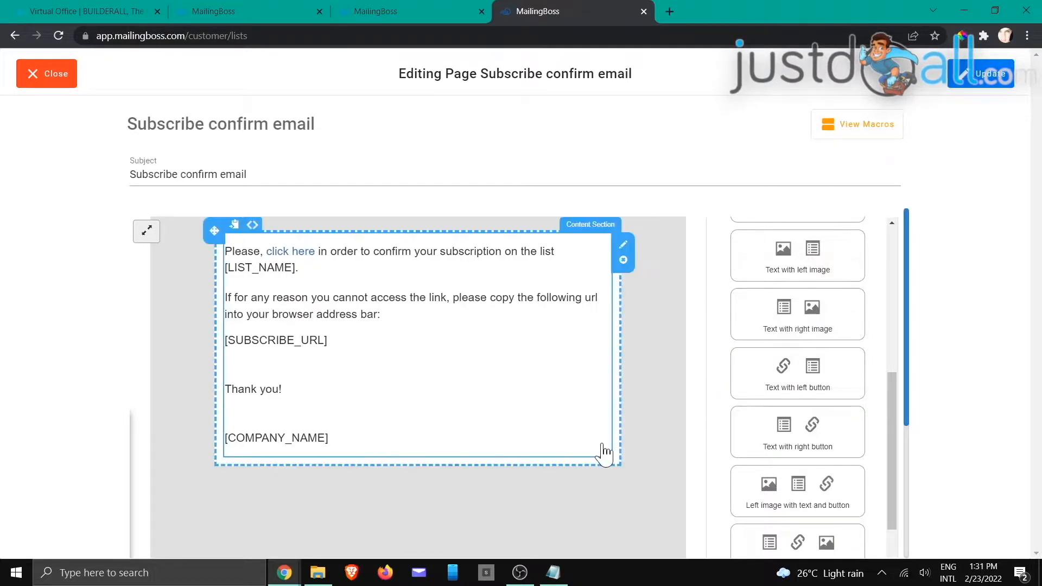
left_click(51, 76)
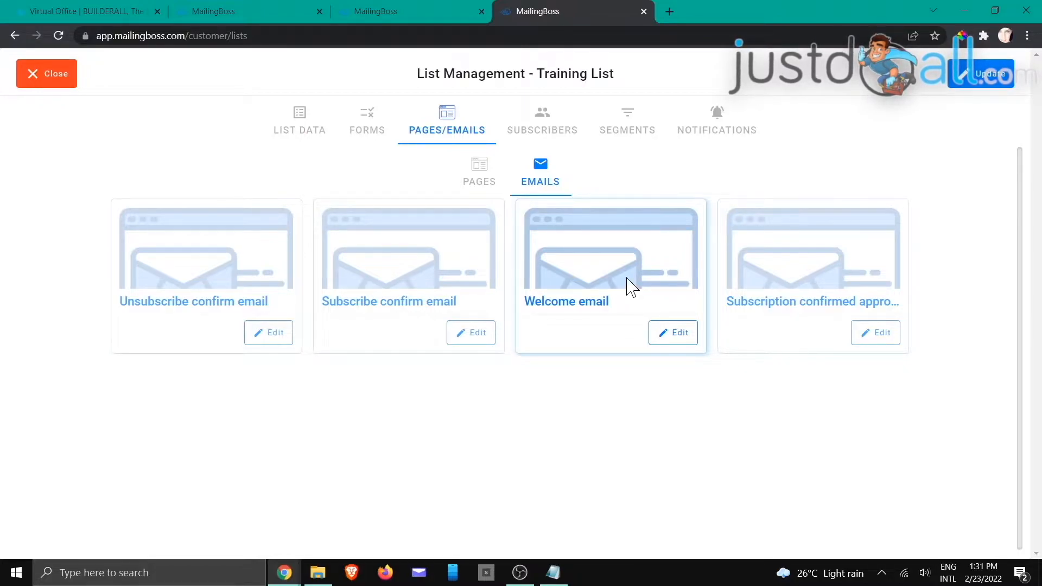
Step: Check the list's general data, return to its email templates, then bring up Builderall Virtual Office
left_click(299, 123)
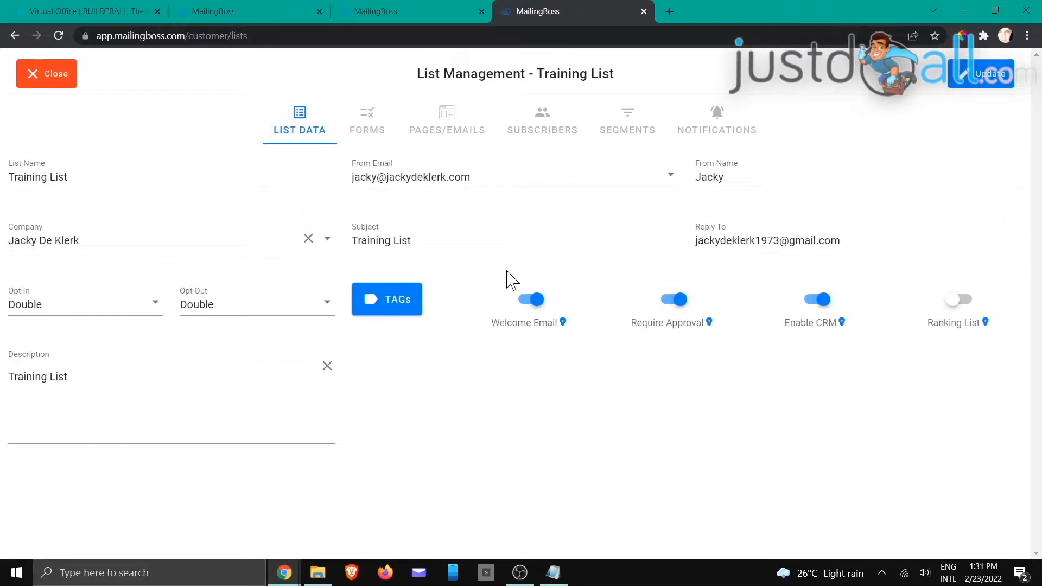
left_click(450, 130)
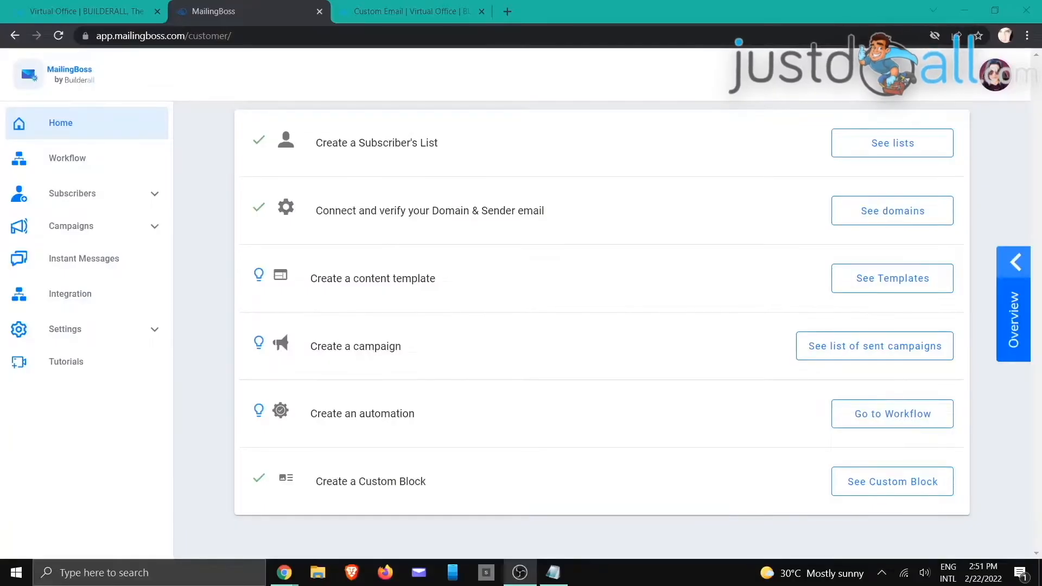
key("alt+Tab")
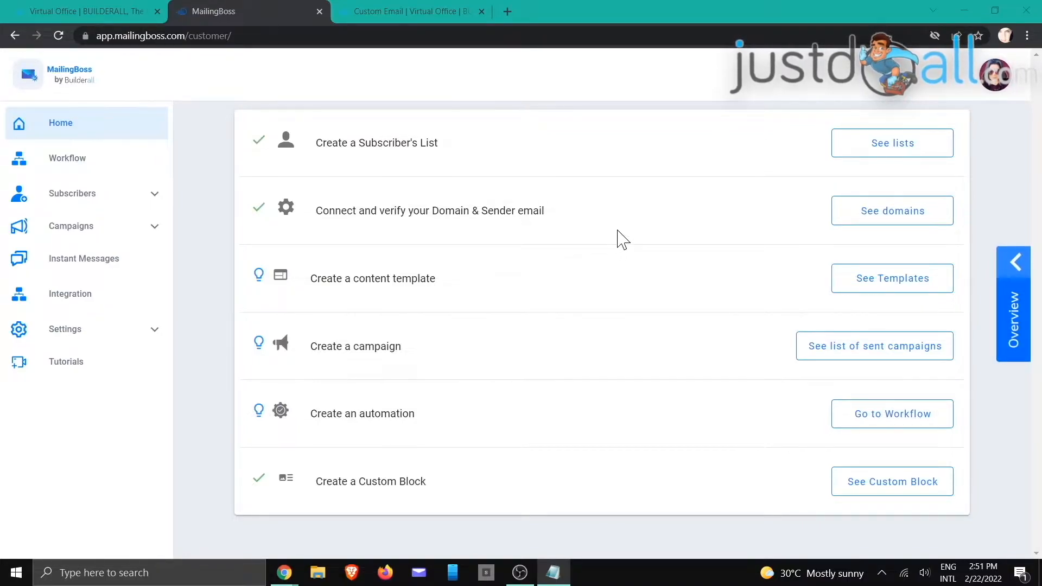
left_click(98, 11)
Step: In Custom Email, pick the user's domain and start a new email account
mouse_move(567, 70)
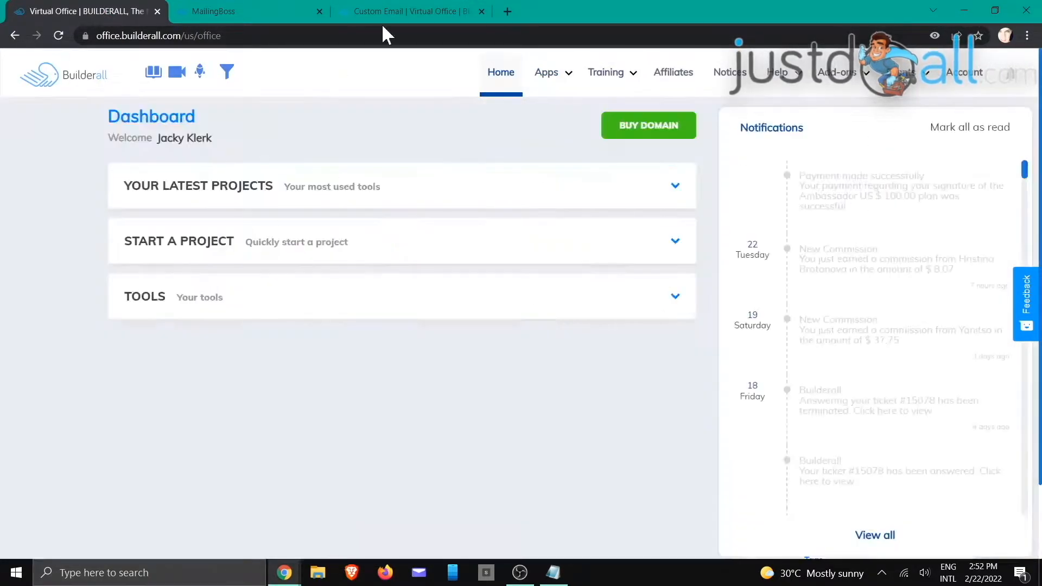
left_click(392, 8)
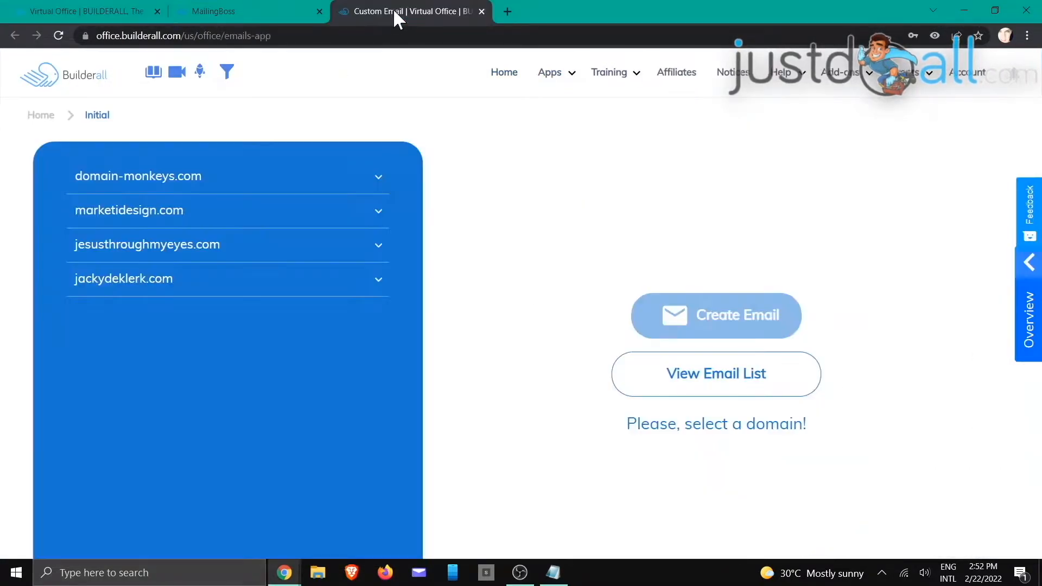
left_click(170, 281)
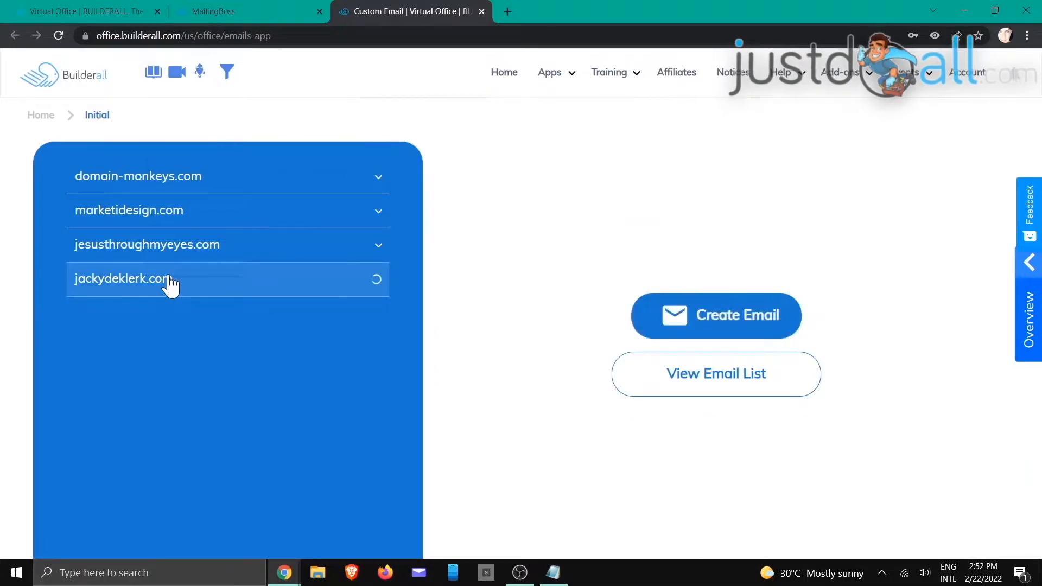
left_click(706, 320)
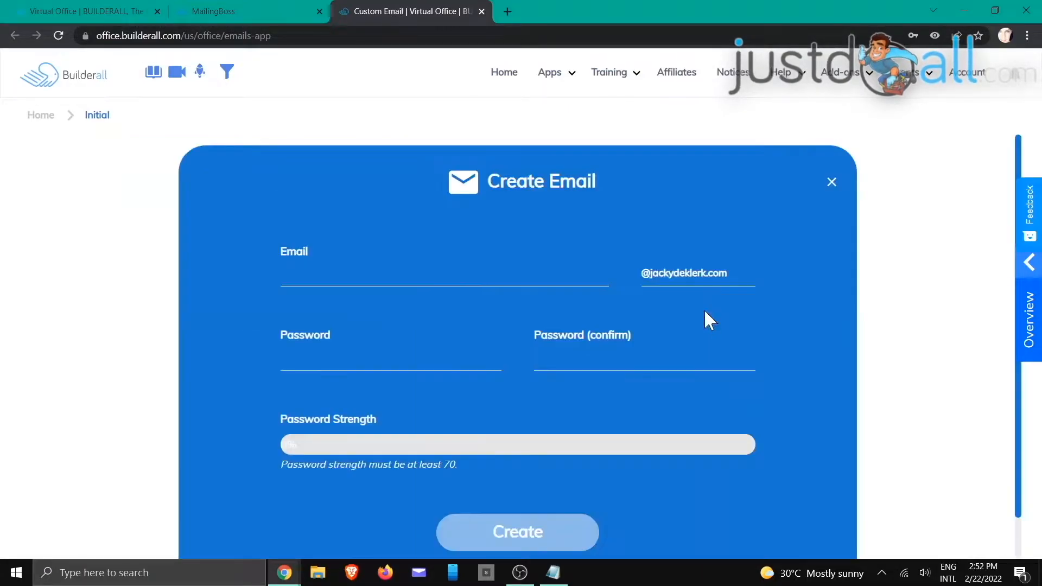
Step: Create the 'trai' training mailbox with a confirmed password, then go back to MailingBoss
left_click(489, 272)
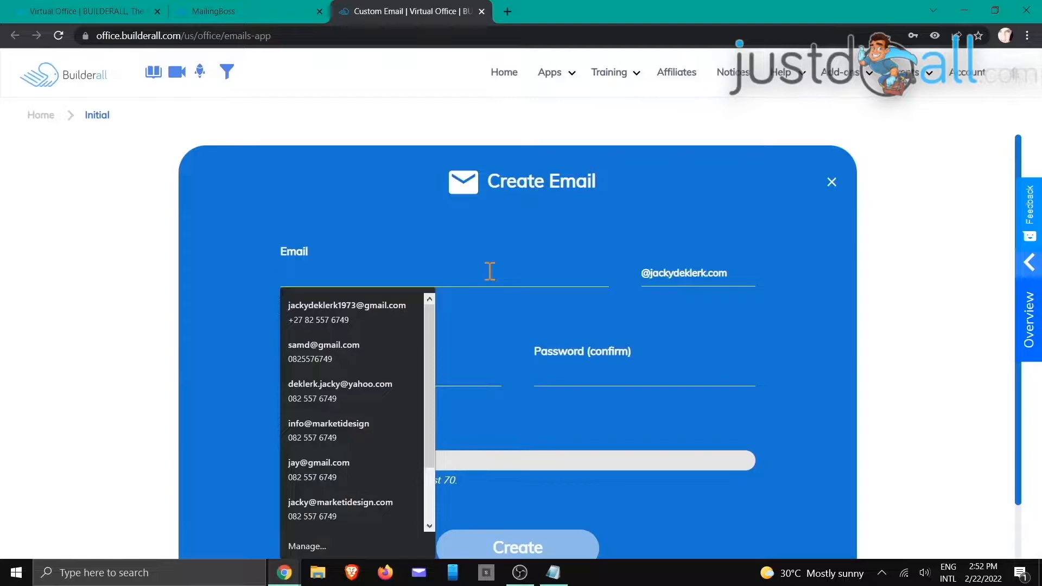
type("training")
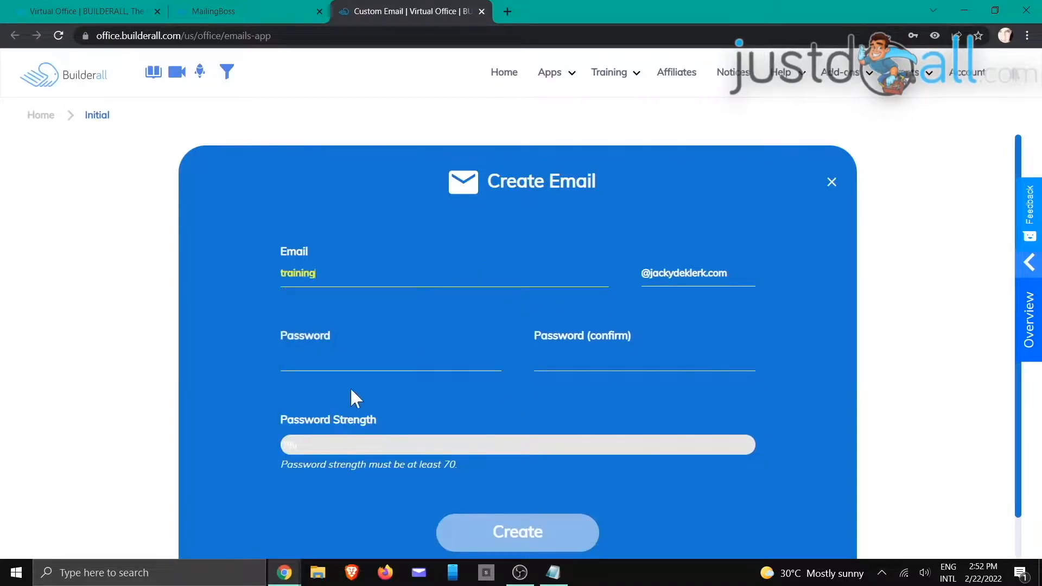
left_click(309, 361)
type("********")
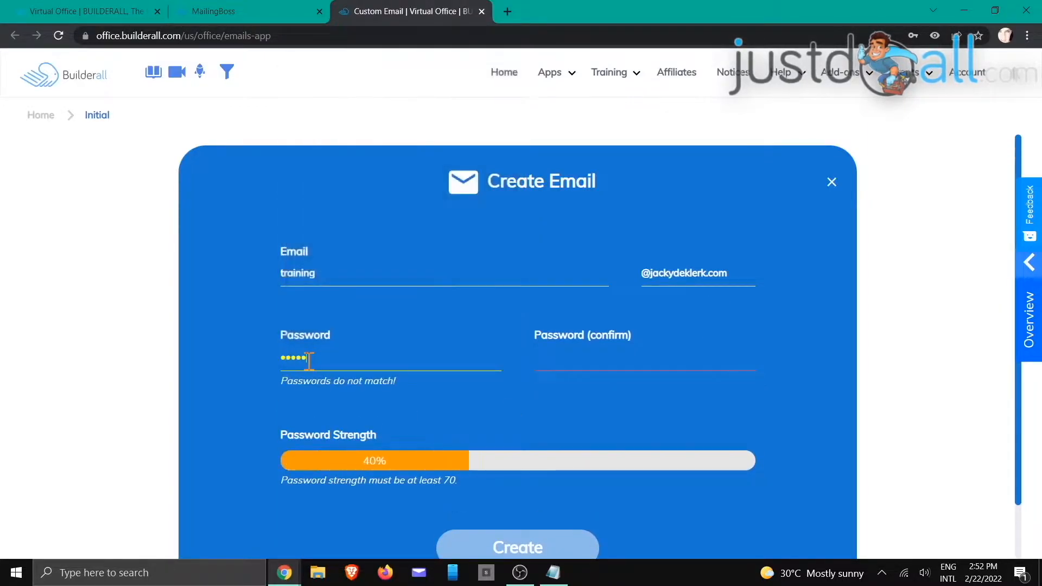
type("******")
key("Tab")
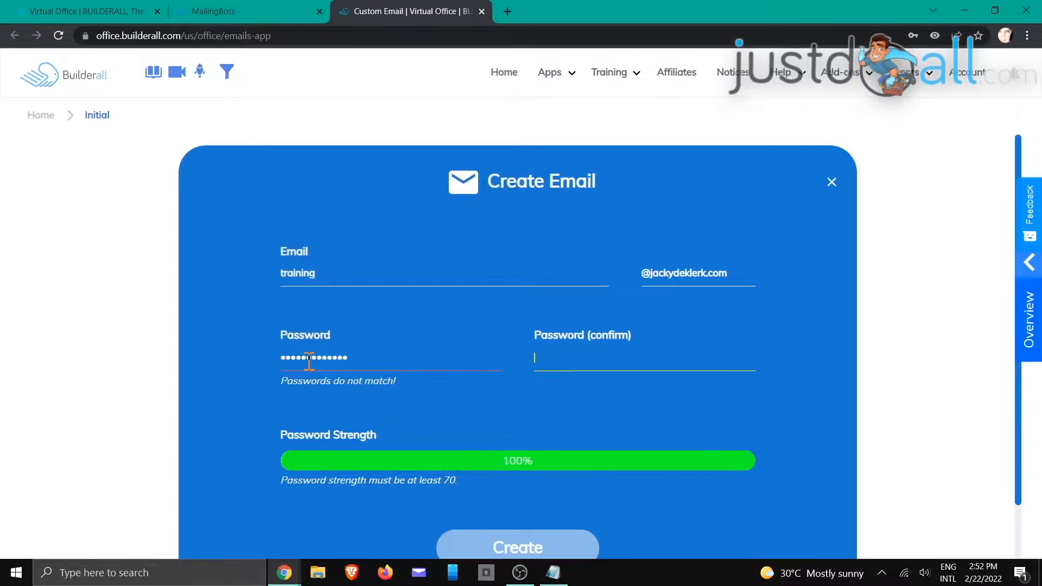
type("***********")
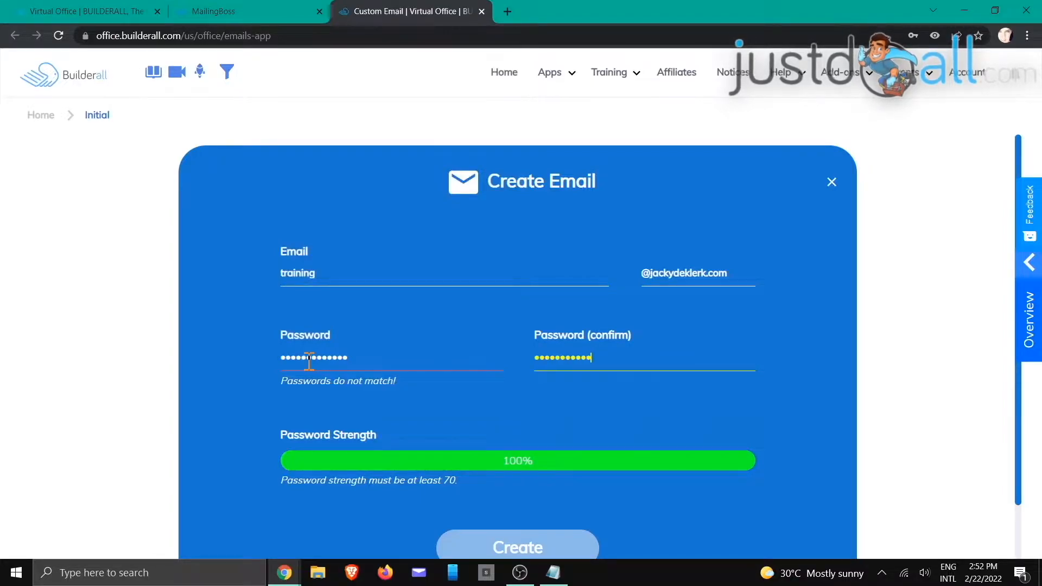
type("***")
left_click(553, 540)
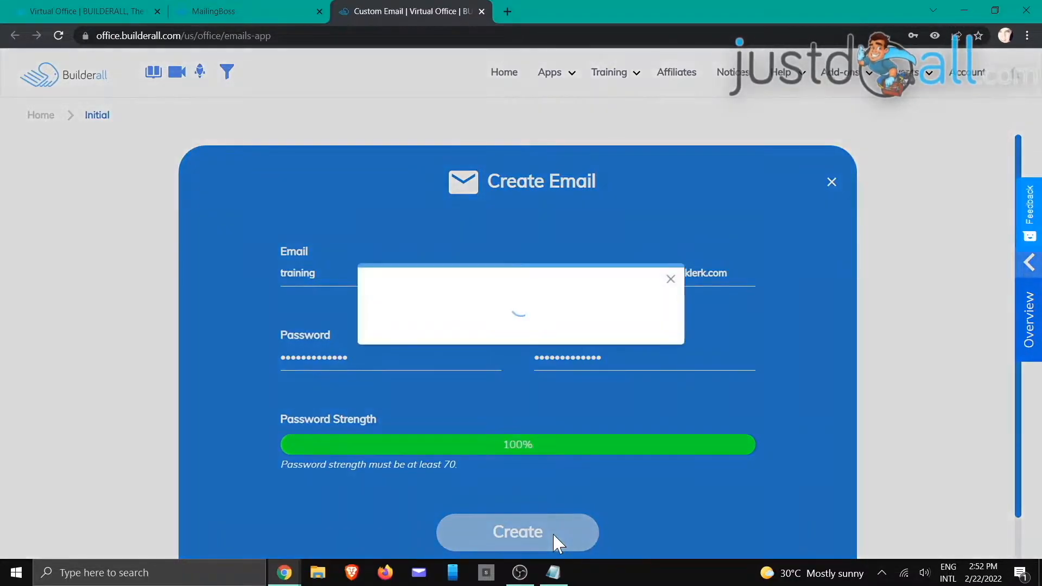
left_click(655, 331)
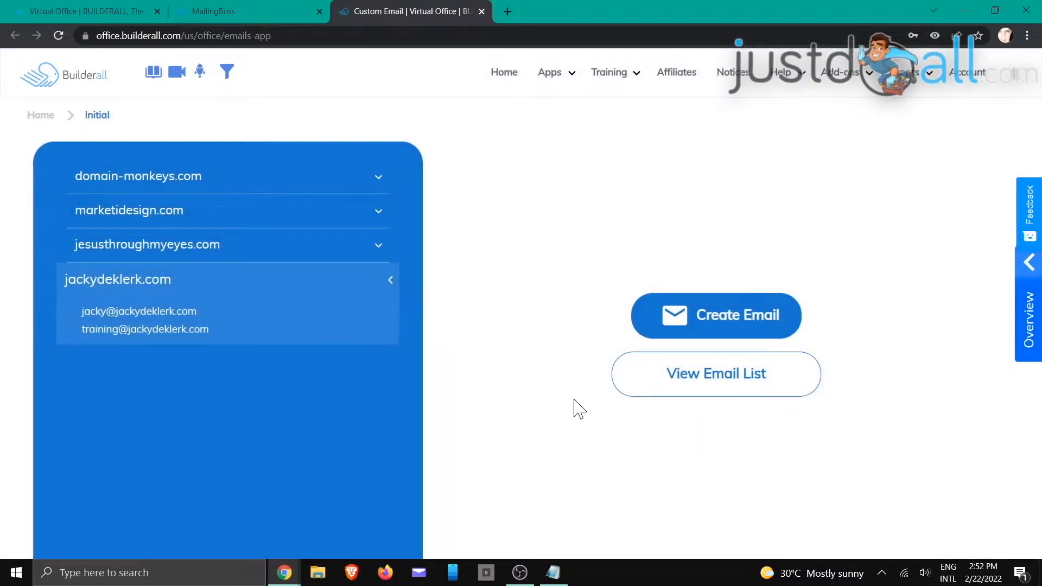
left_click(252, 11)
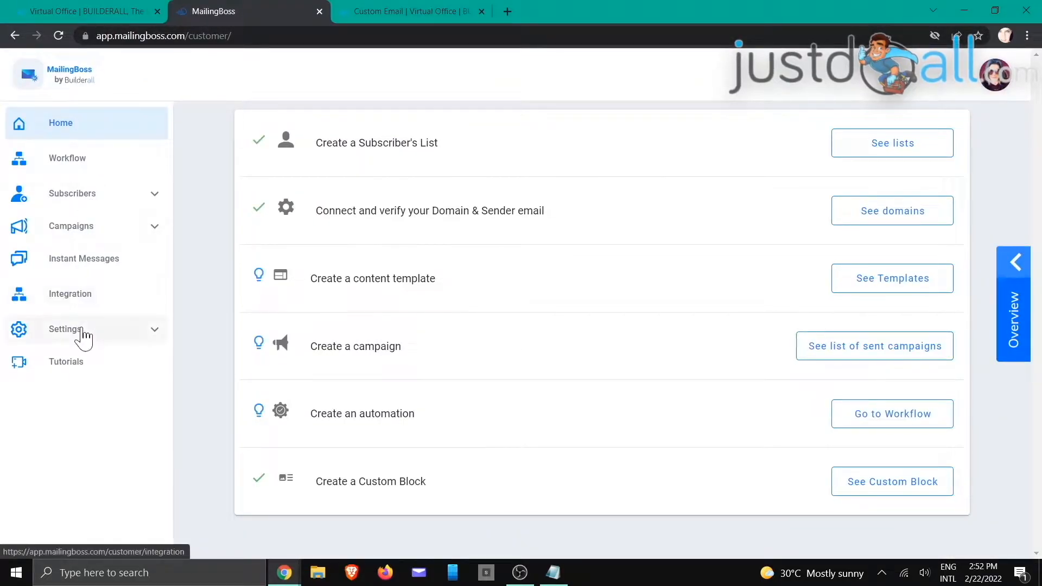
Step: Open Settings > Sender Emails and start adding a new sender
left_click(83, 332)
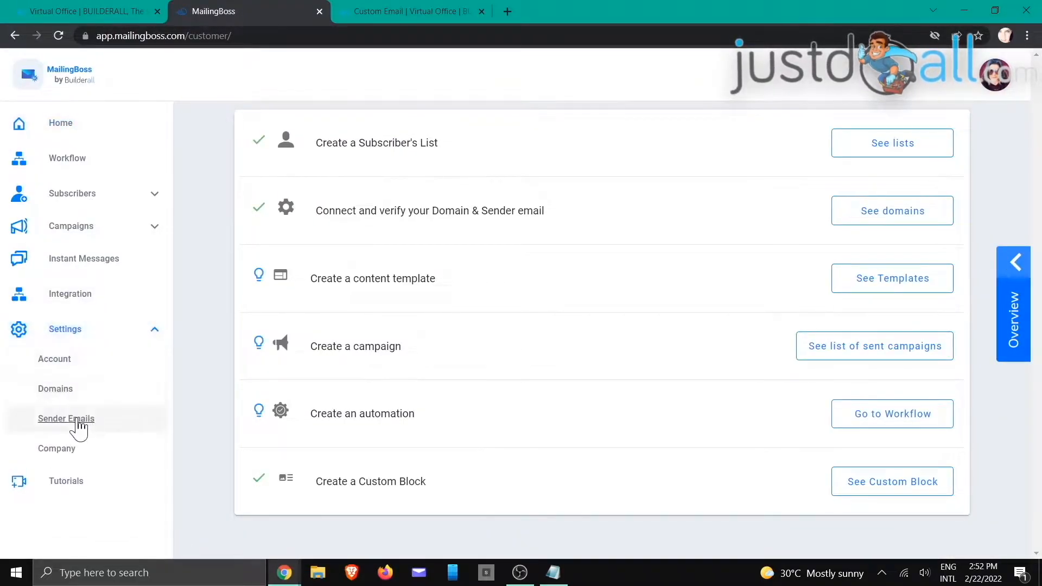
left_click(83, 427)
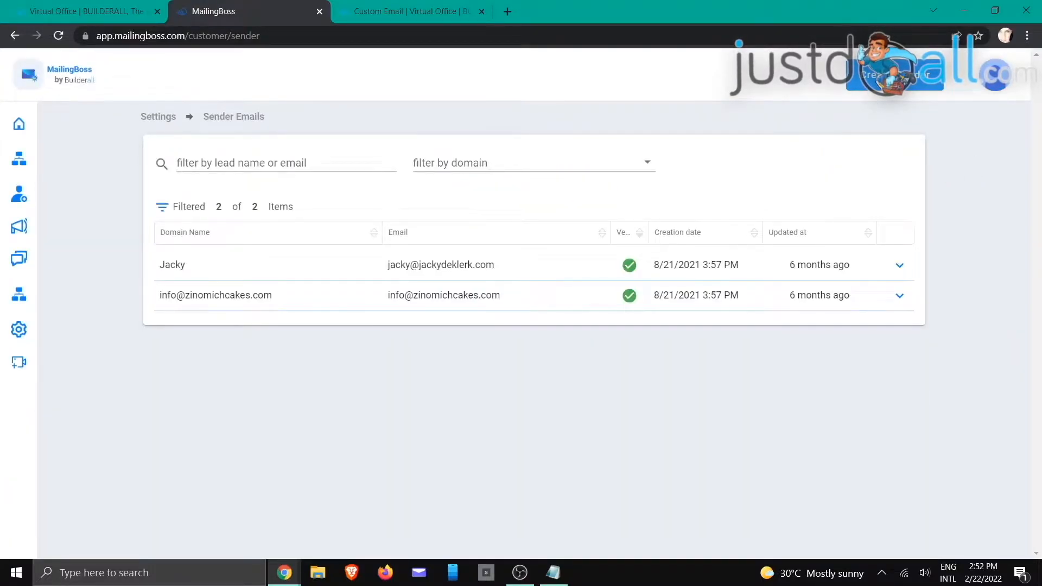
left_click(881, 87)
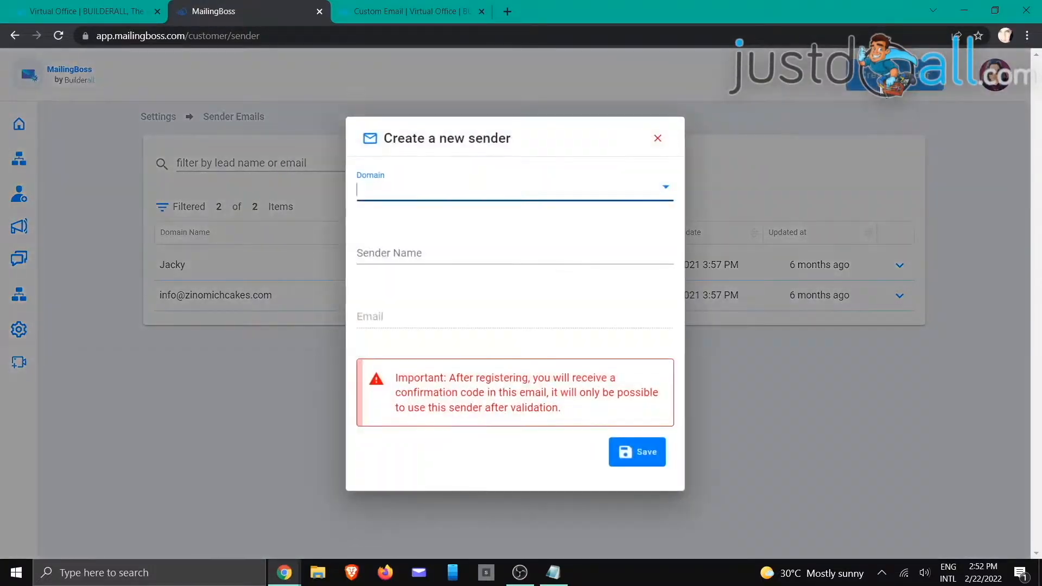
left_click(644, 186)
Step: Save a sender with the user's name and the training address on their own domain
scroll(619, 238, "down", 1)
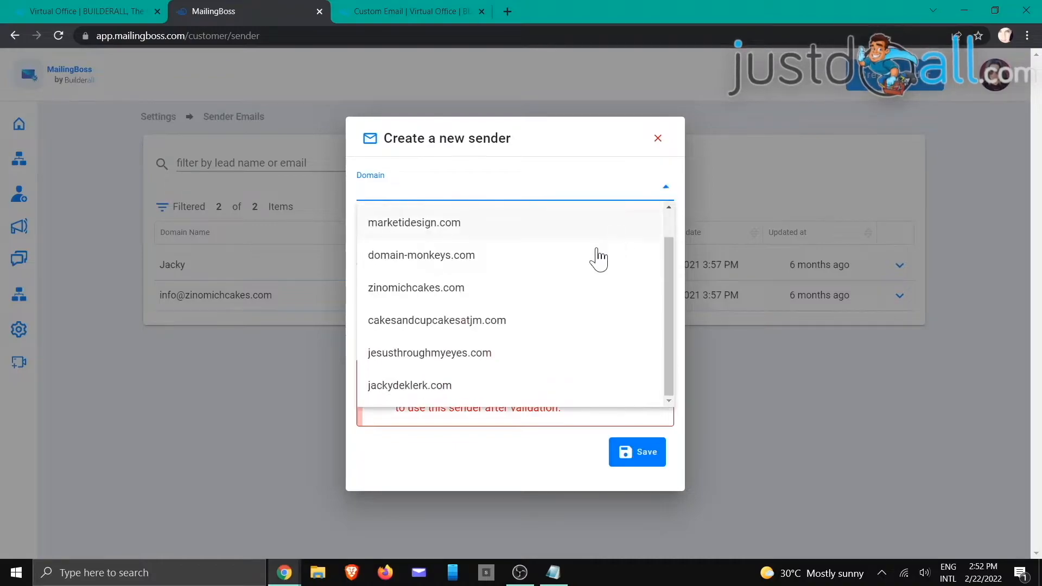
left_click(476, 389)
left_click(523, 248)
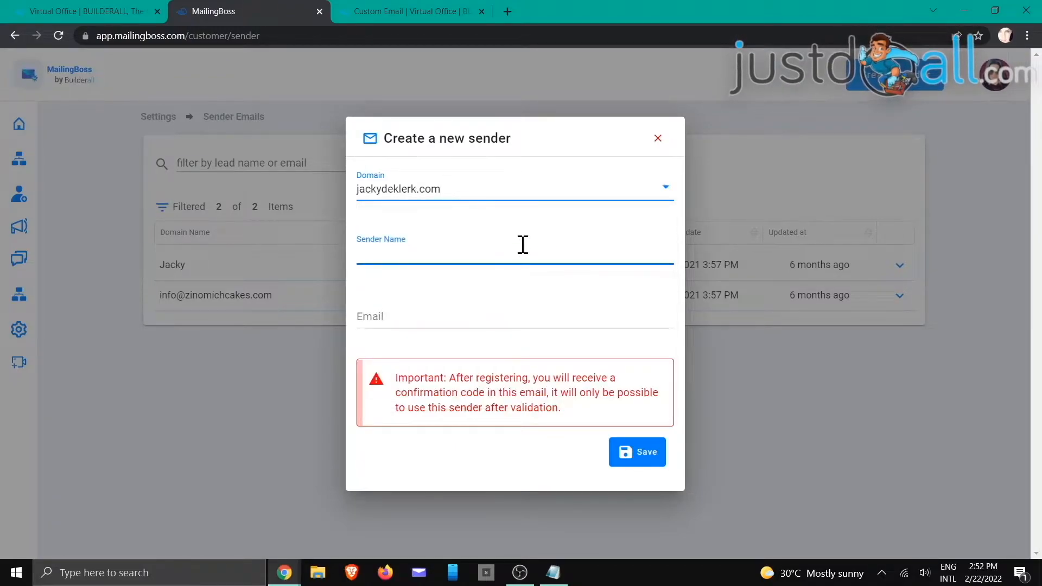
type("Jacky")
key("Tab")
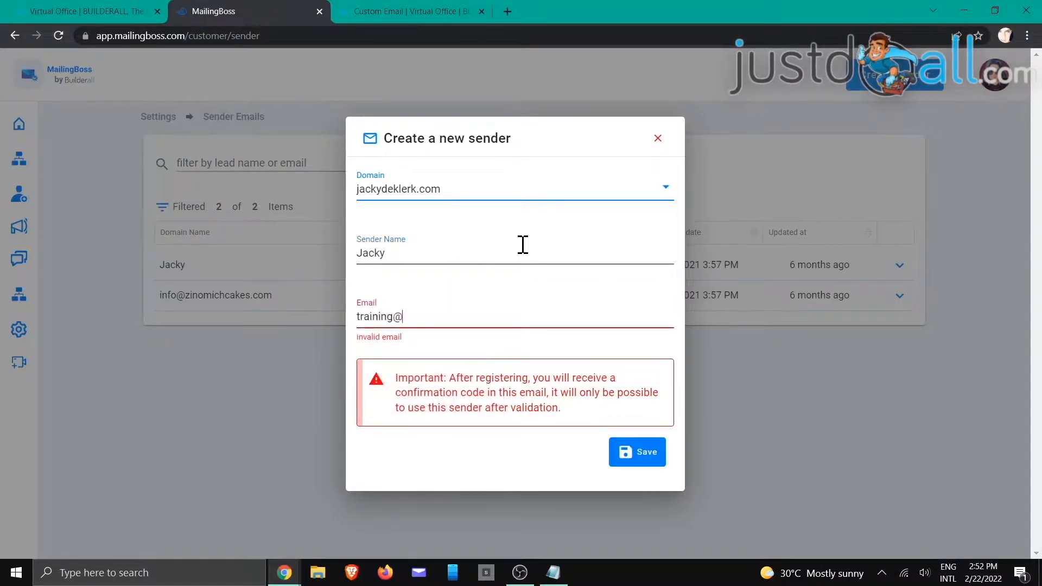
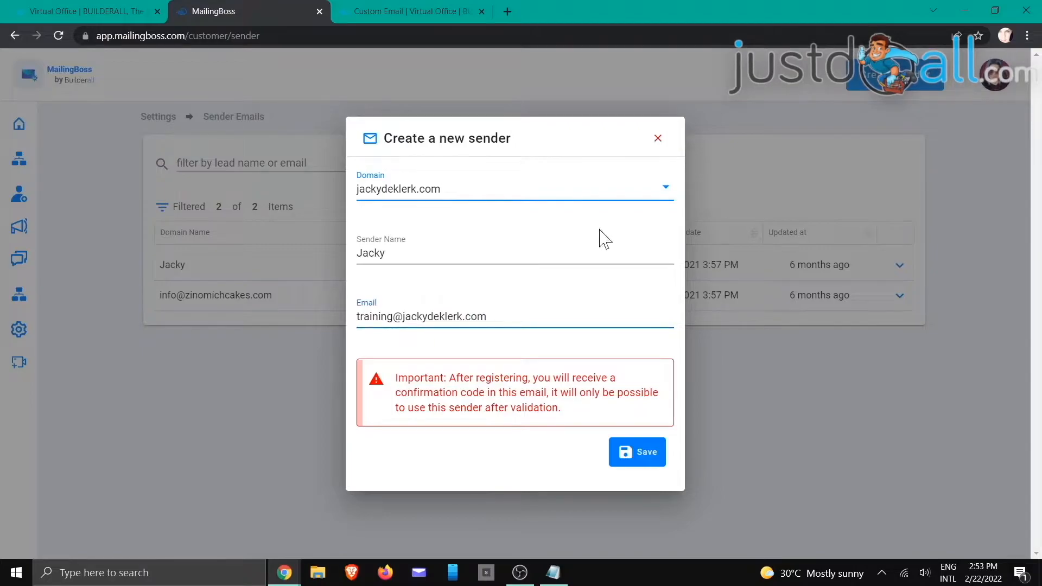
left_click(642, 460)
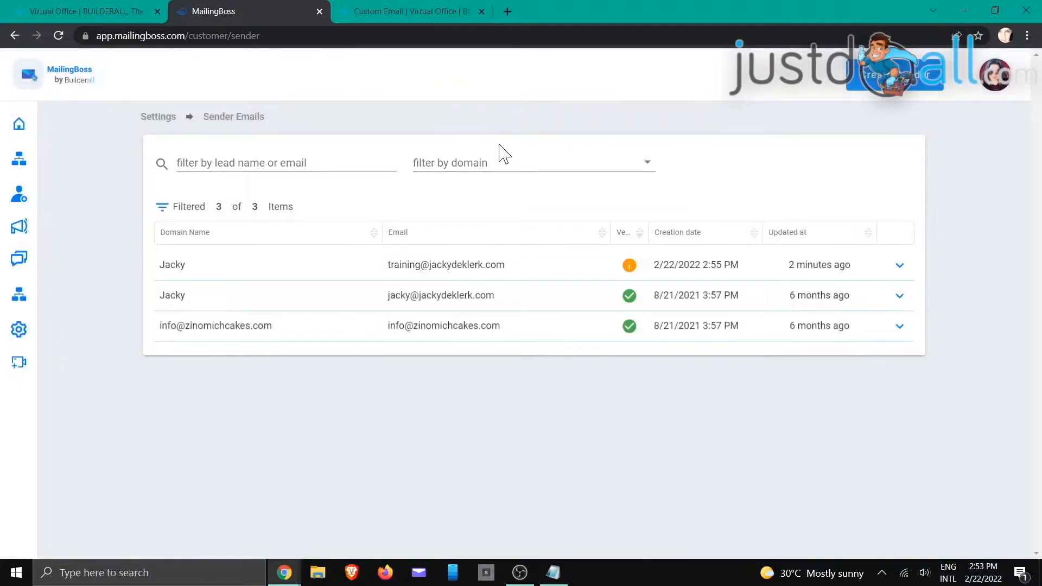
mouse_move(634, 271)
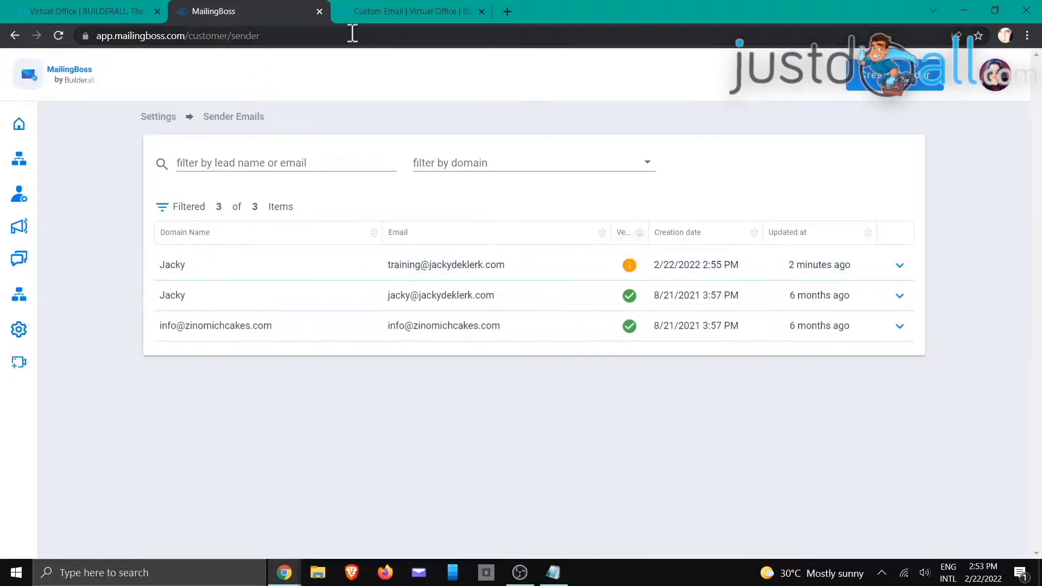
left_click(389, 11)
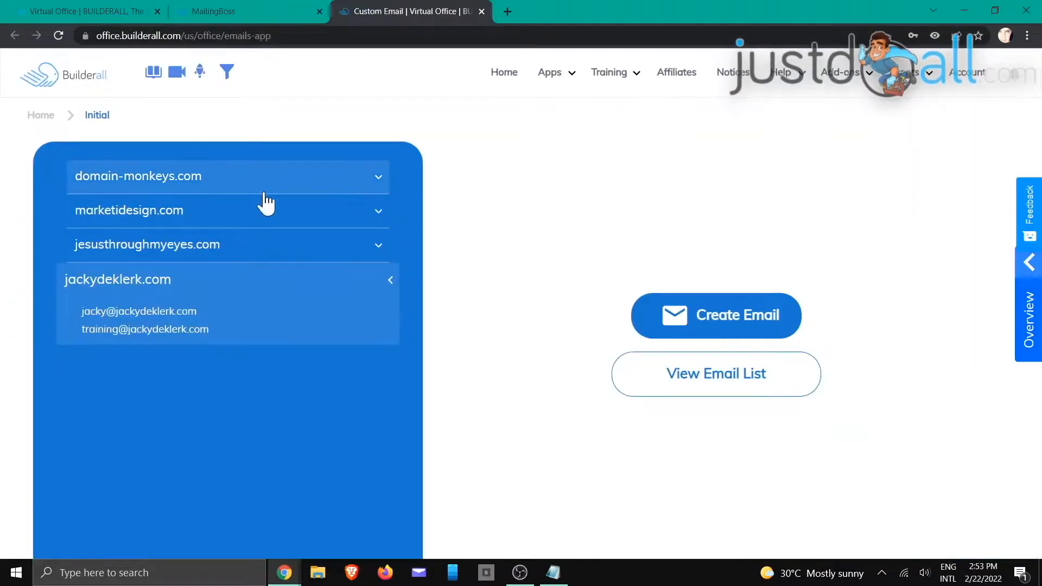
left_click(183, 313)
left_click(705, 380)
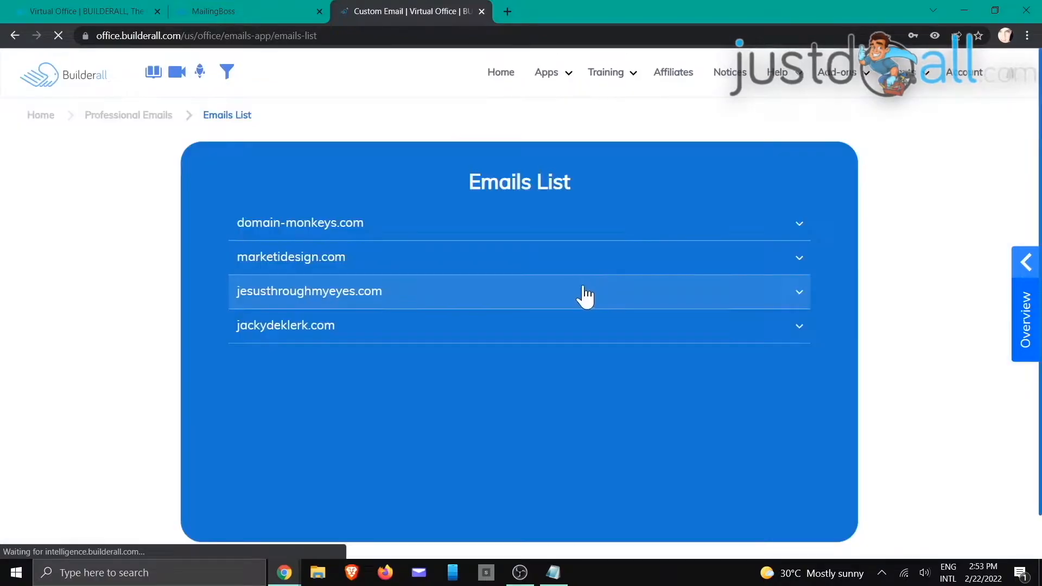
scroll(570, 298, "down", 1)
left_click(509, 286)
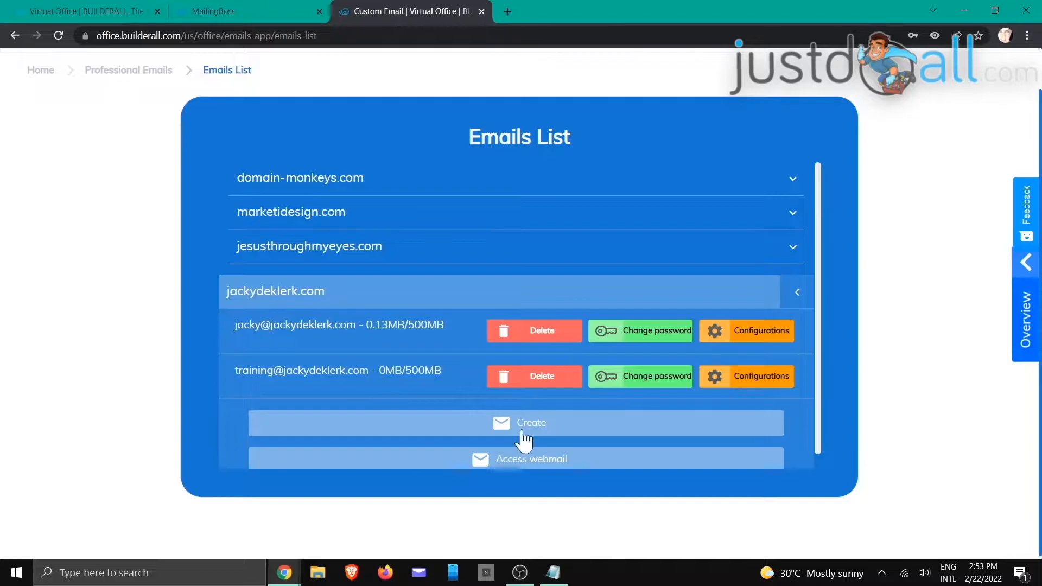
left_click(498, 465)
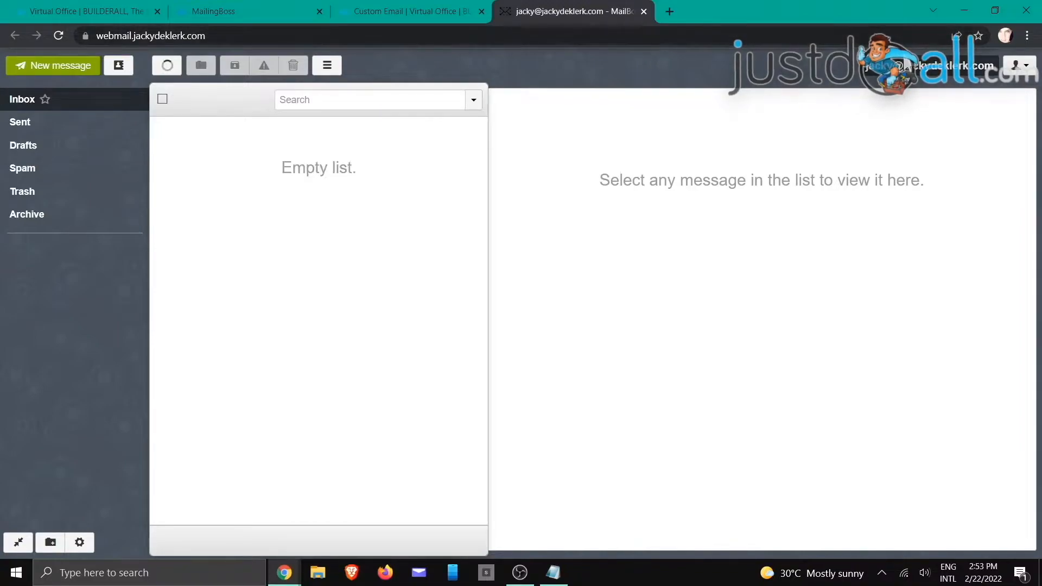
Step: Add the training mailbox as another RainLoop account, retyping the password after it is rejected
left_click(1020, 64)
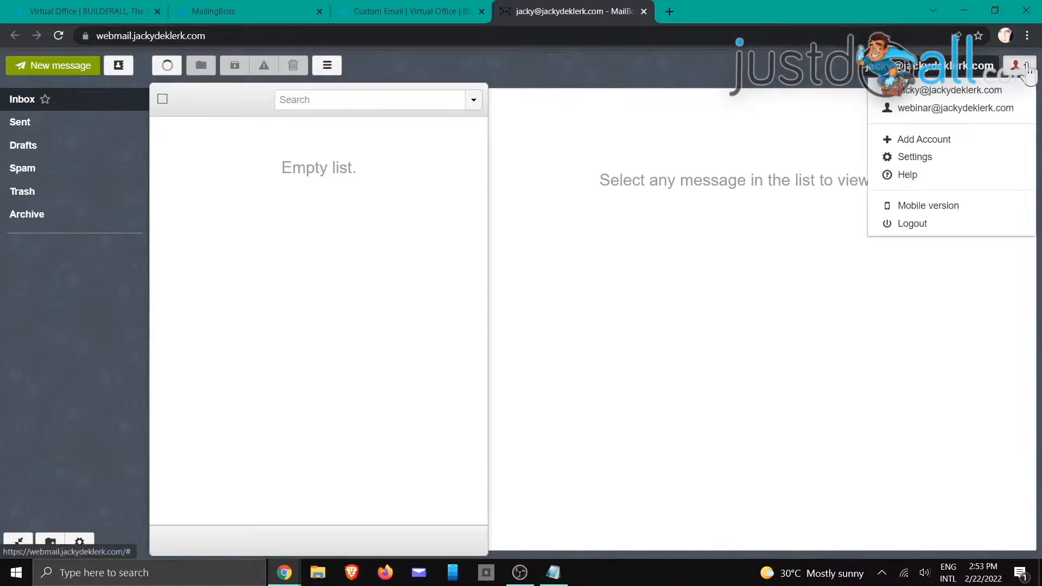
left_click(940, 139)
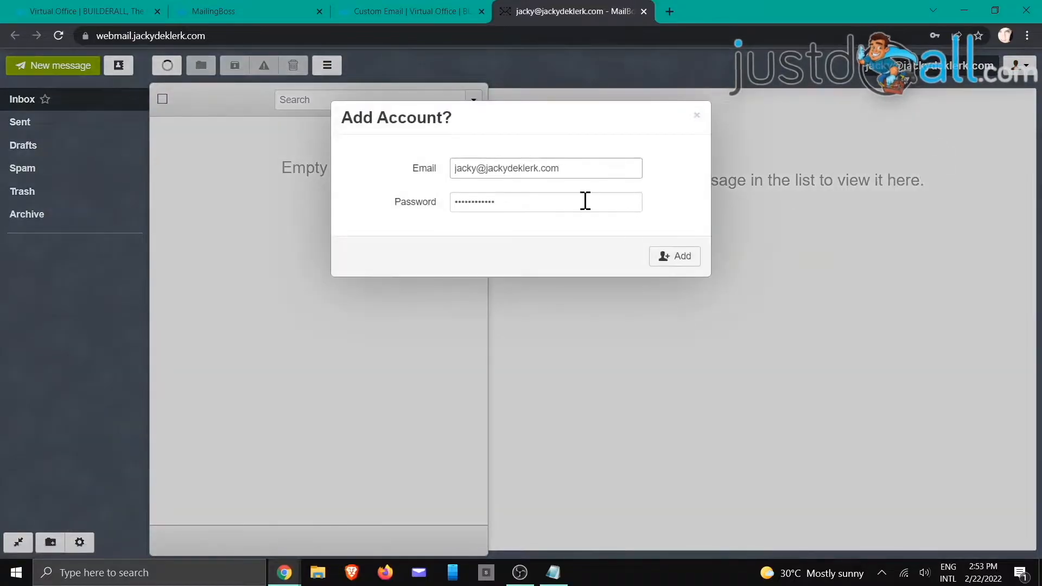
left_click(565, 164)
left_click_drag(565, 165, 445, 179)
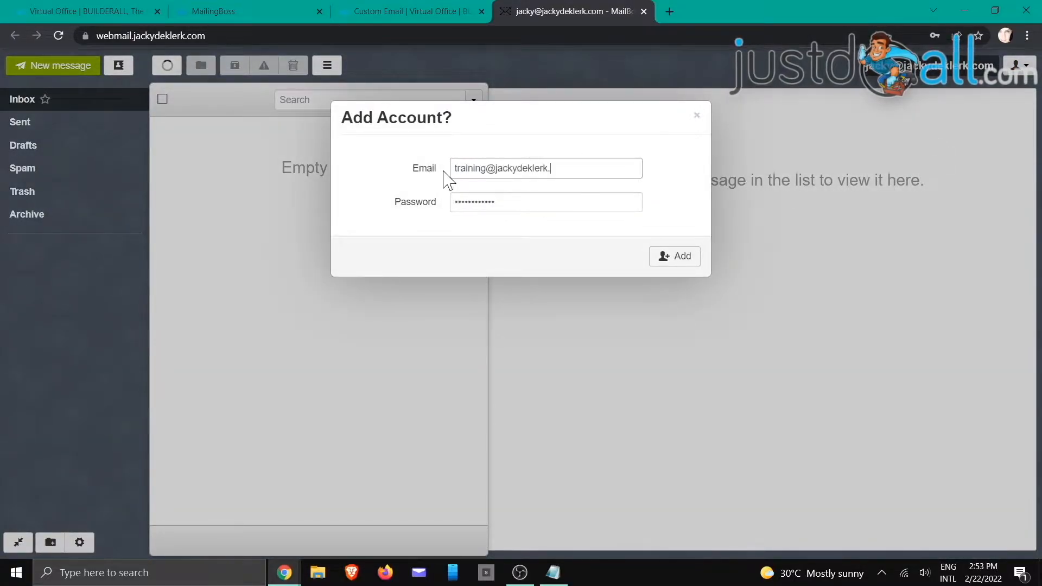
key("Tab")
type("*****")
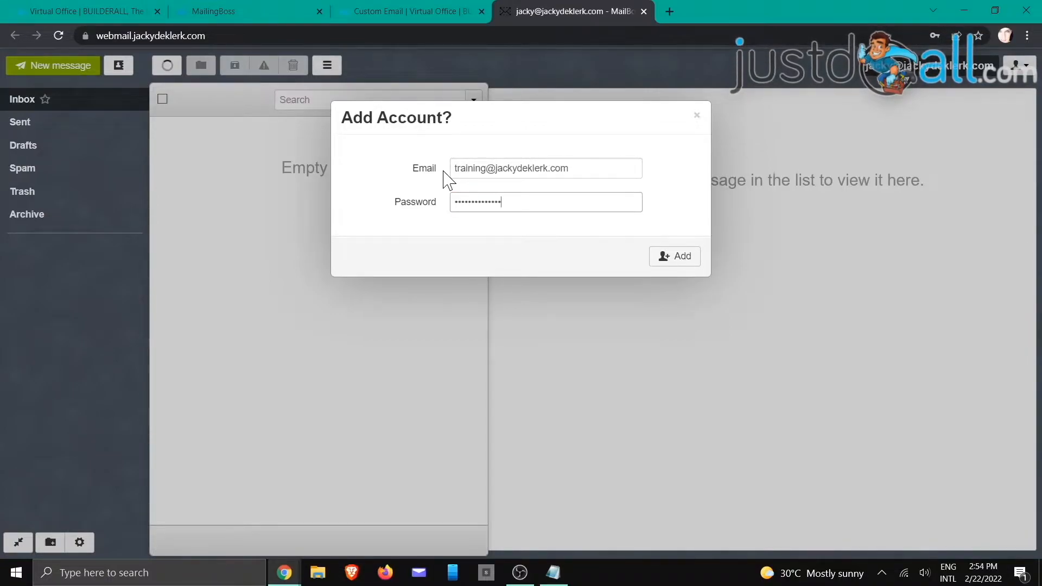
left_click(672, 258)
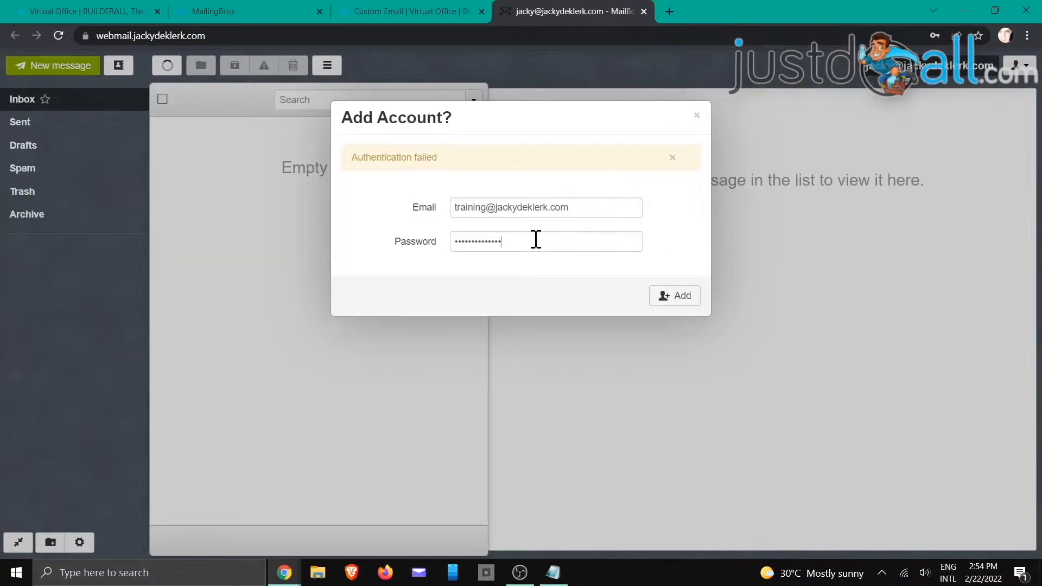
left_click_drag(535, 240, 430, 251)
type("********")
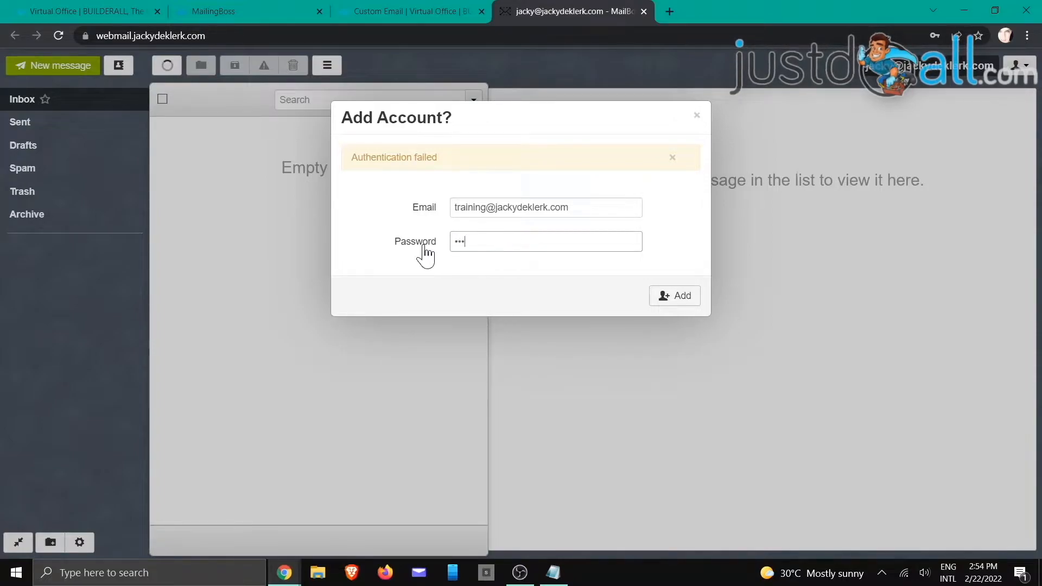
type("****")
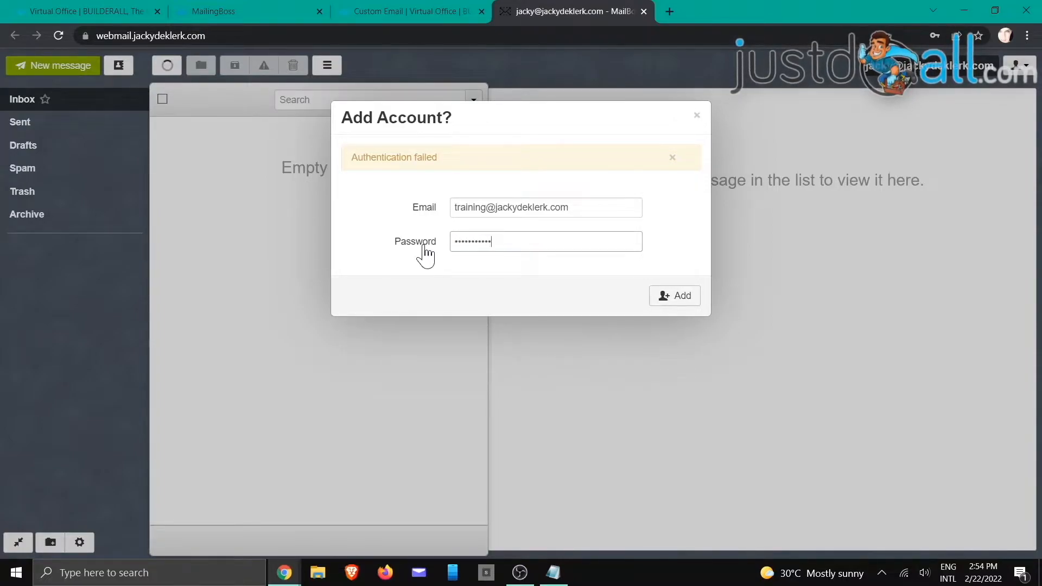
type("*")
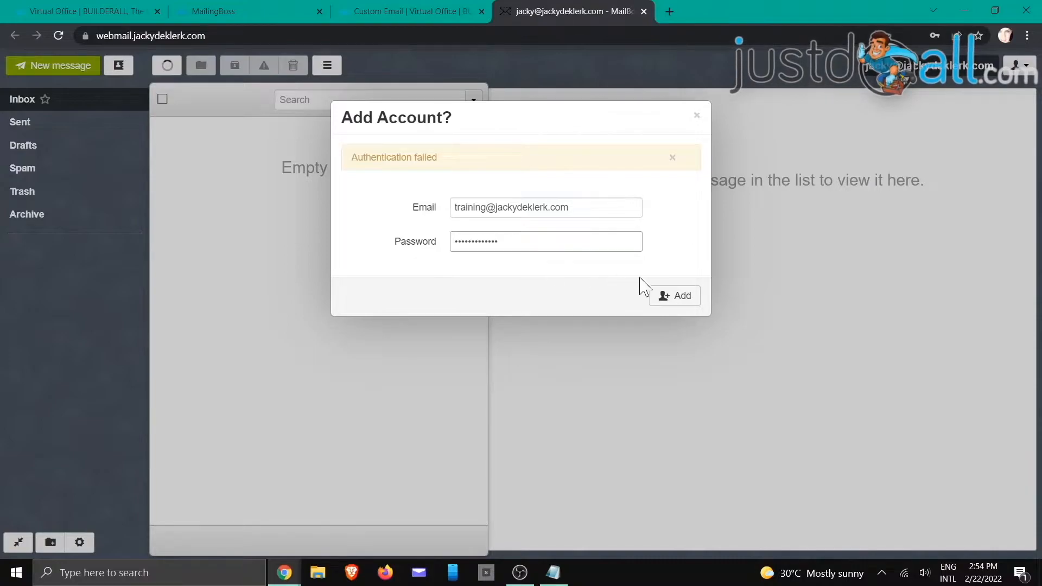
left_click(681, 298)
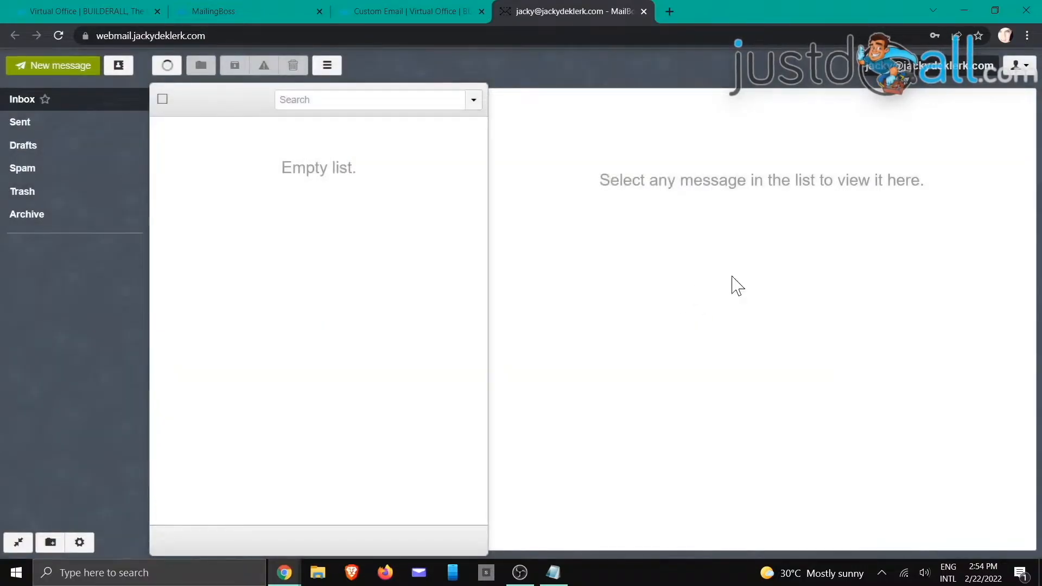
Step: Switch to the training mailbox and follow the link in its MailingBoss sender validation email
left_click(1019, 66)
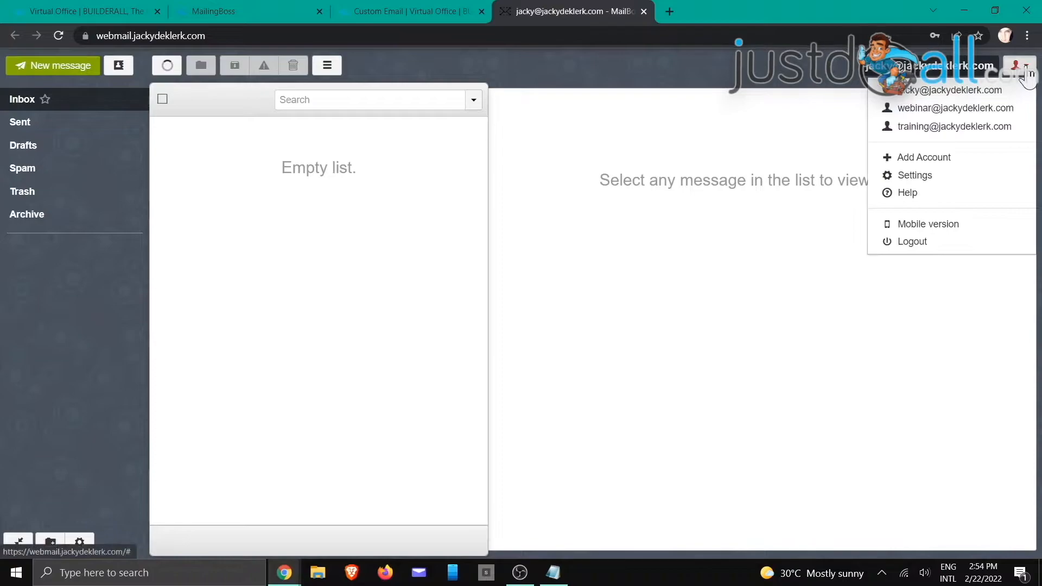
left_click(952, 129)
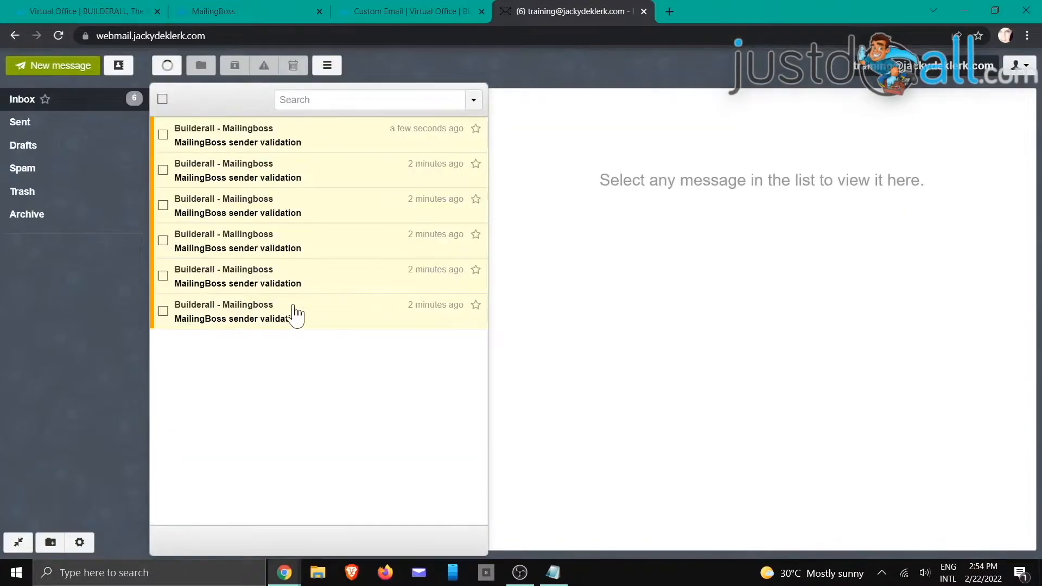
left_click(282, 132)
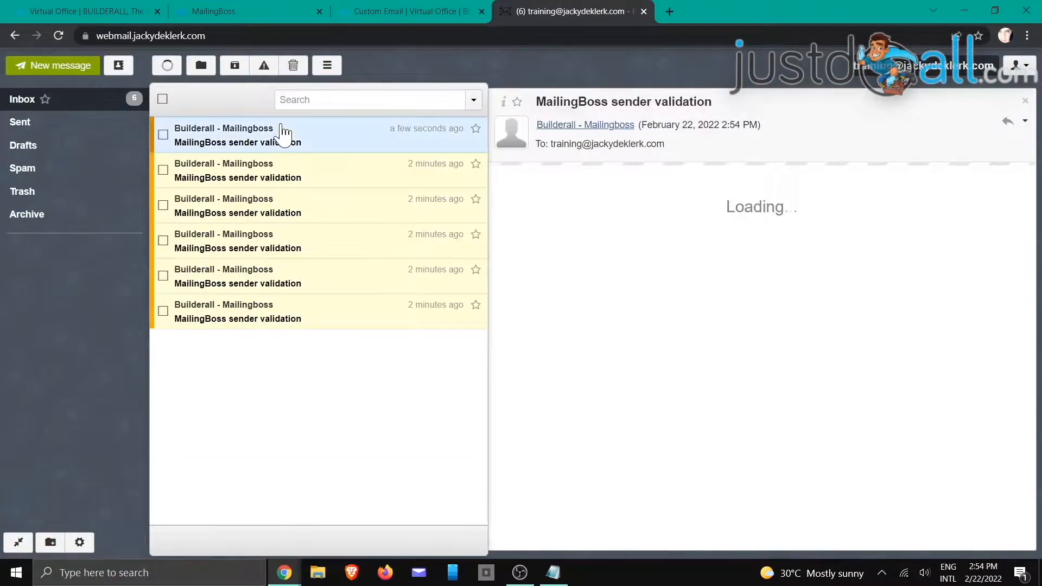
left_click(585, 221)
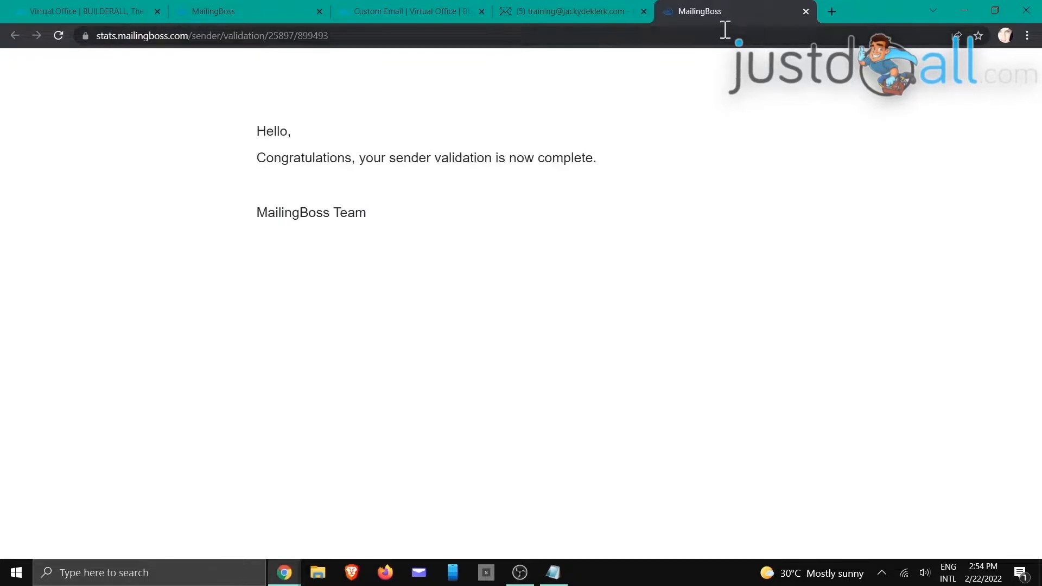
Step: Return to MailingBoss's Sender Emails and reload it to refresh the training sender's status
left_click(404, 15)
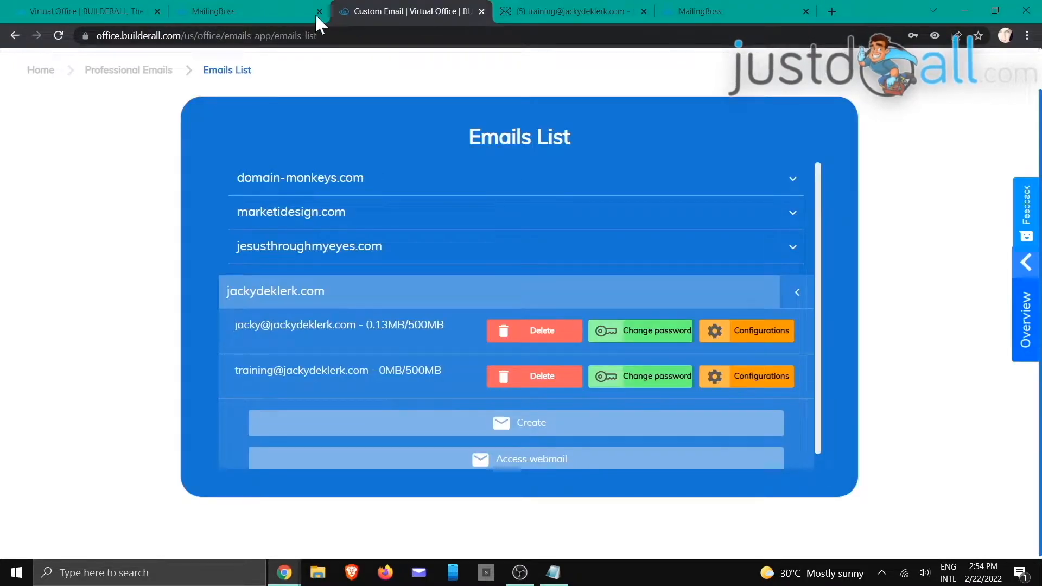
left_click(276, 12)
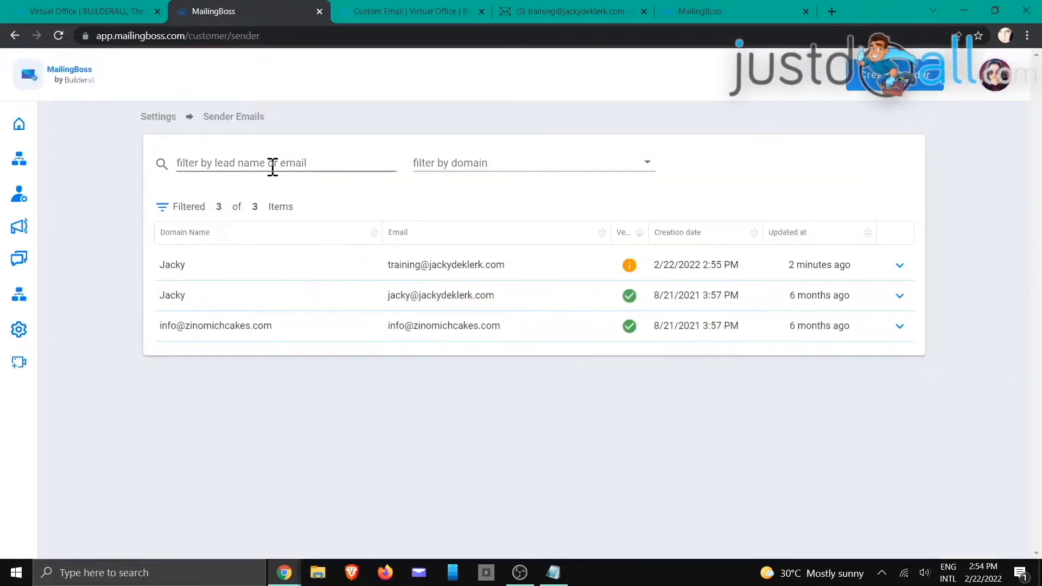
left_click(58, 36)
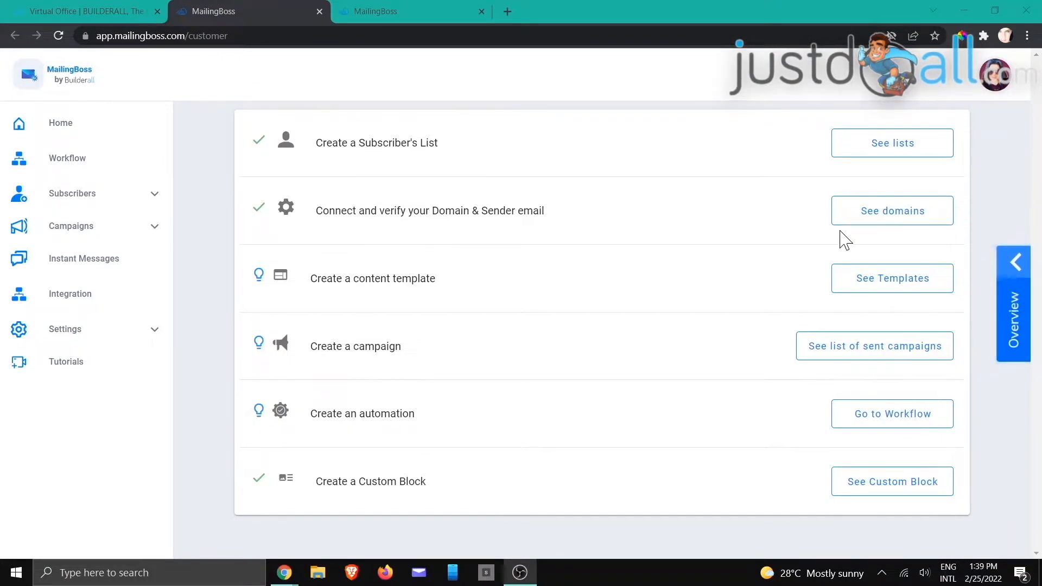
Step: Open the Training List's subscribers from its chevron menu in Subscribers > Lists
left_click(408, 10)
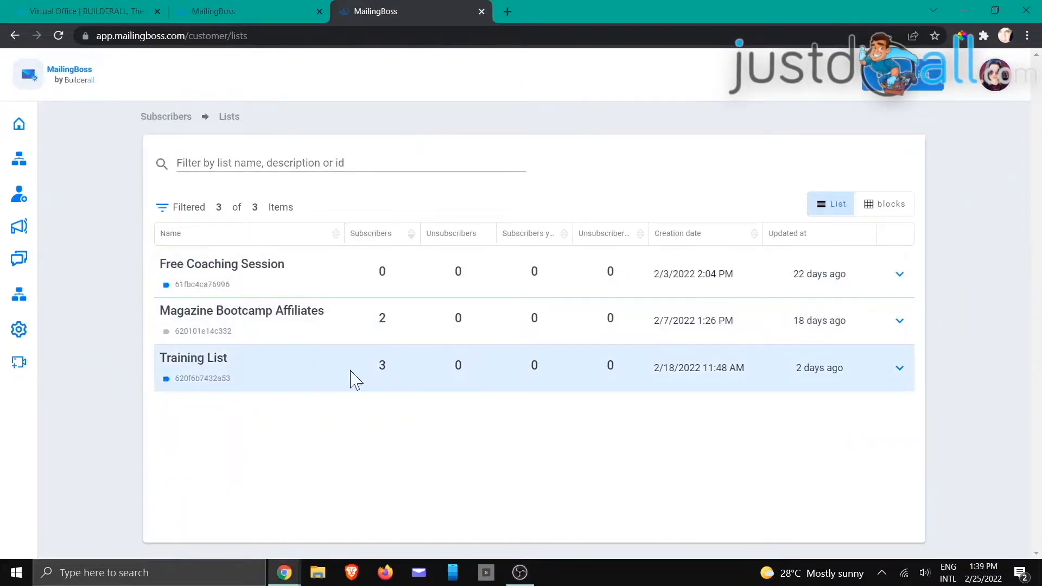
left_click(900, 370)
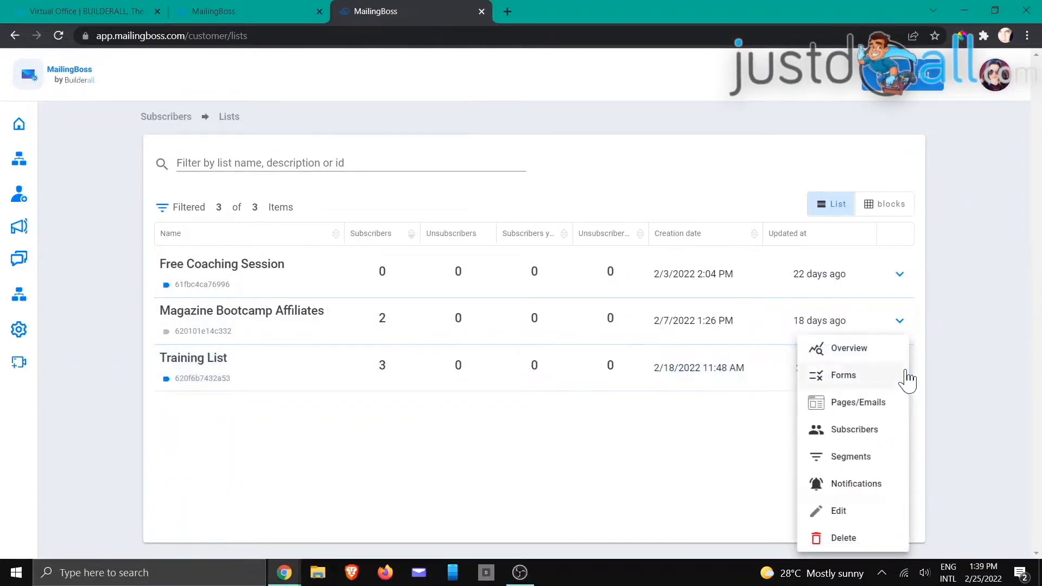
left_click(851, 431)
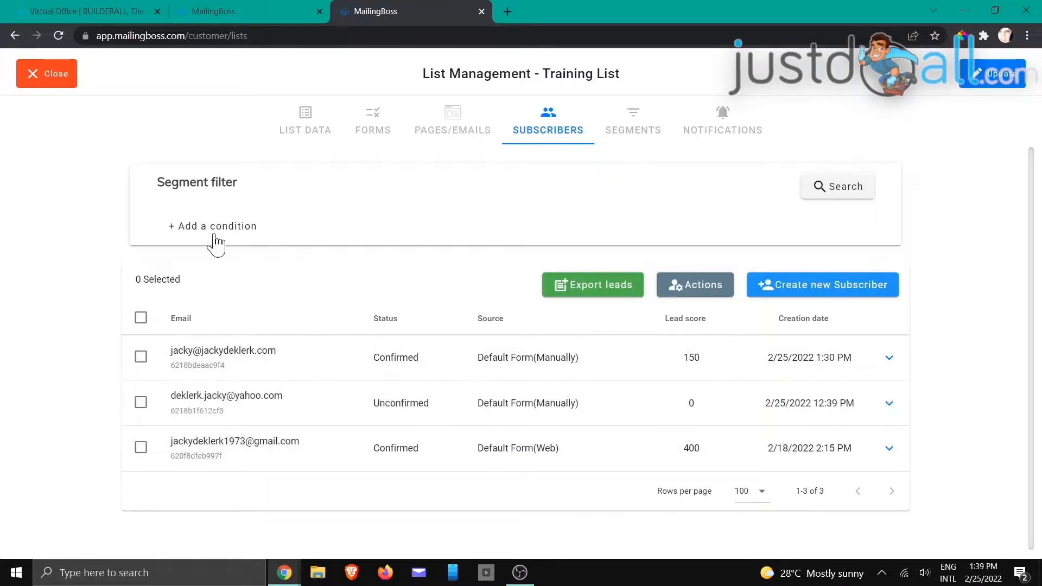
Step: Filter the Training List subscribers by Tag condition 'webinar' and run the search
left_click(831, 199)
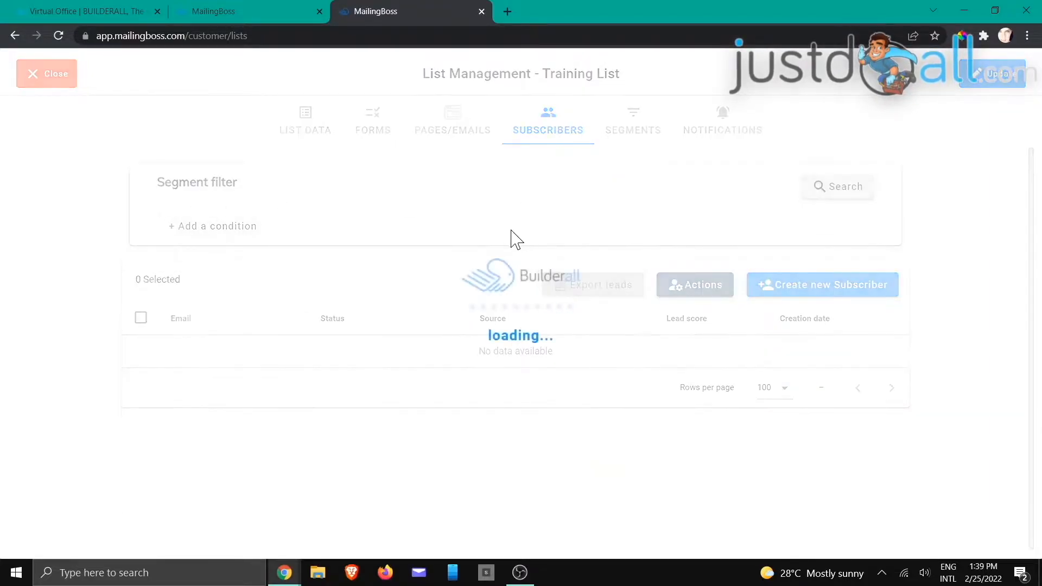
left_click(239, 233)
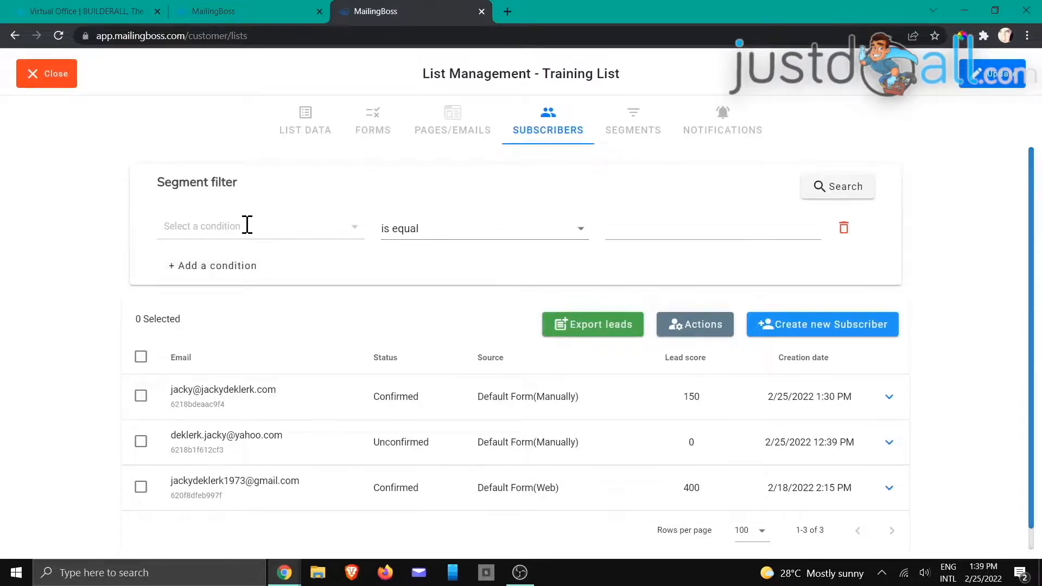
left_click(247, 225)
left_click(238, 253)
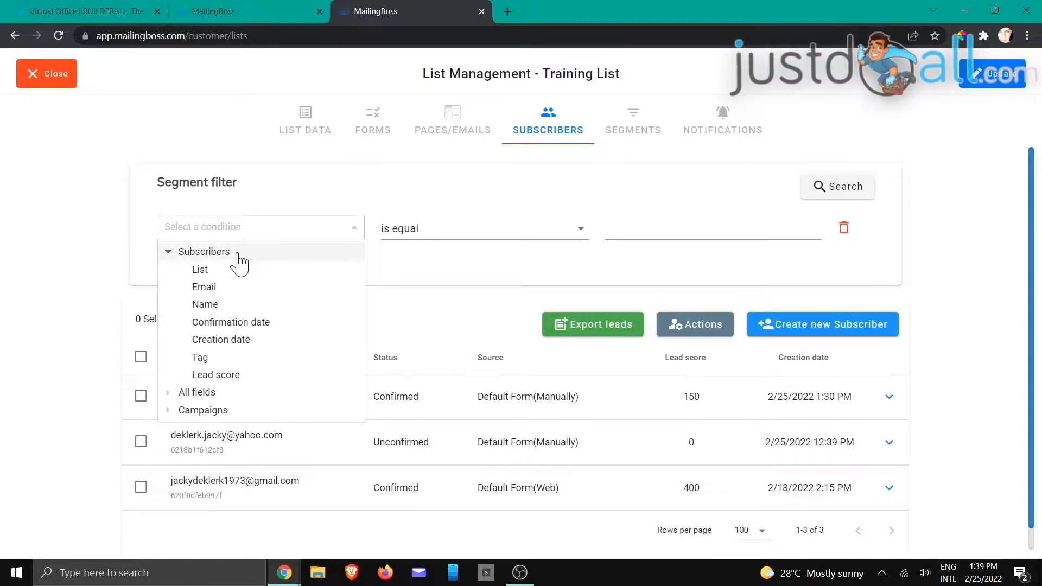
left_click(209, 358)
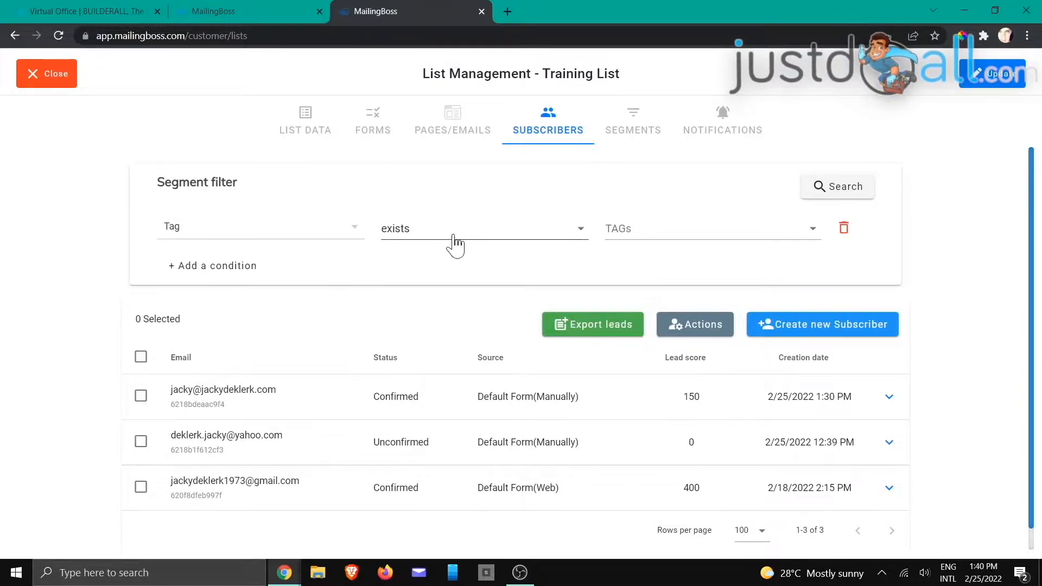
left_click(688, 232)
scroll(693, 274, "down", 2)
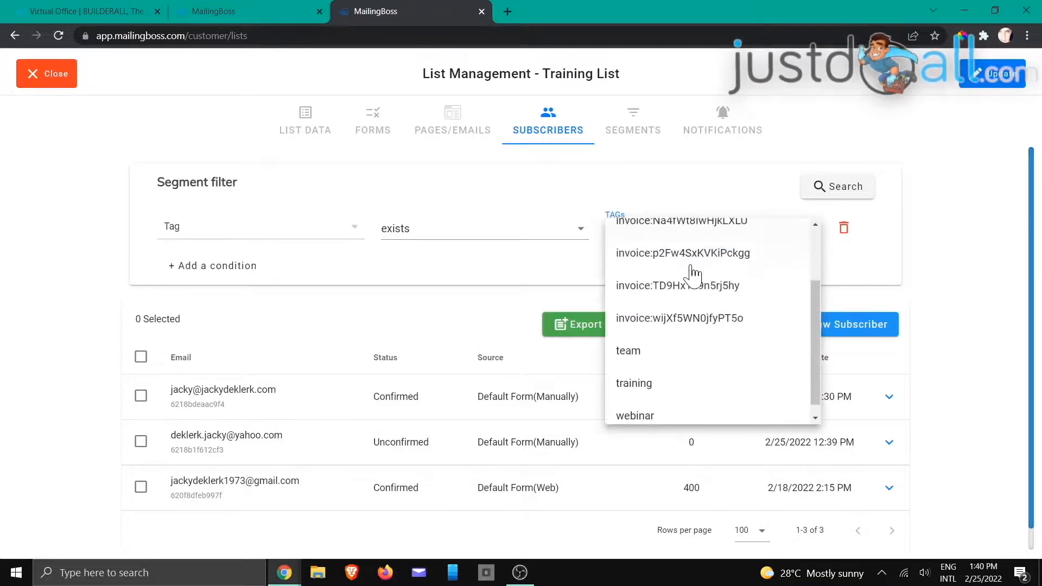
left_click(653, 413)
left_click(838, 191)
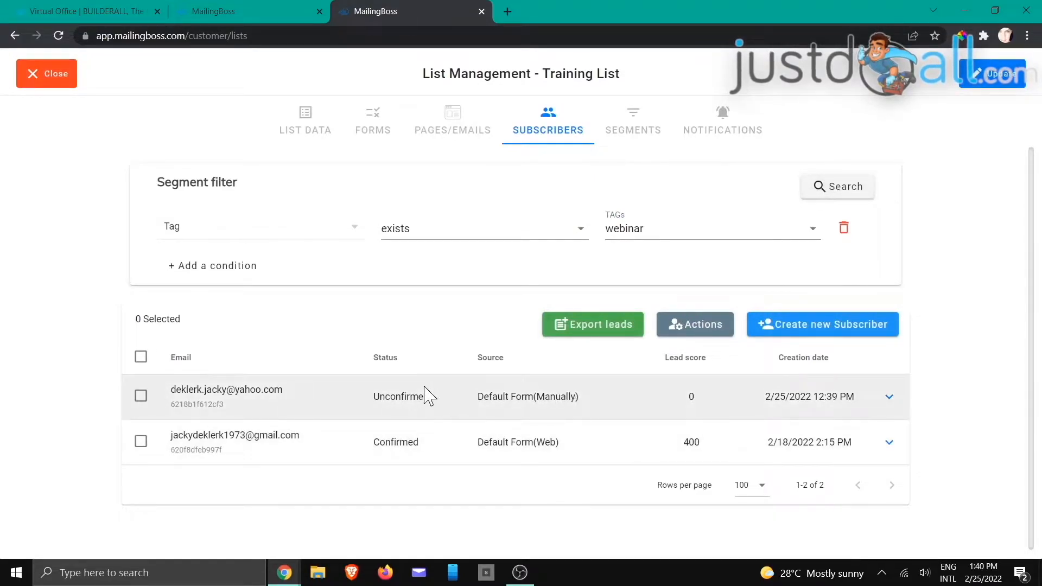
Step: Switch the tag filter to 'training', then to 'team', searching each time
left_click(696, 240)
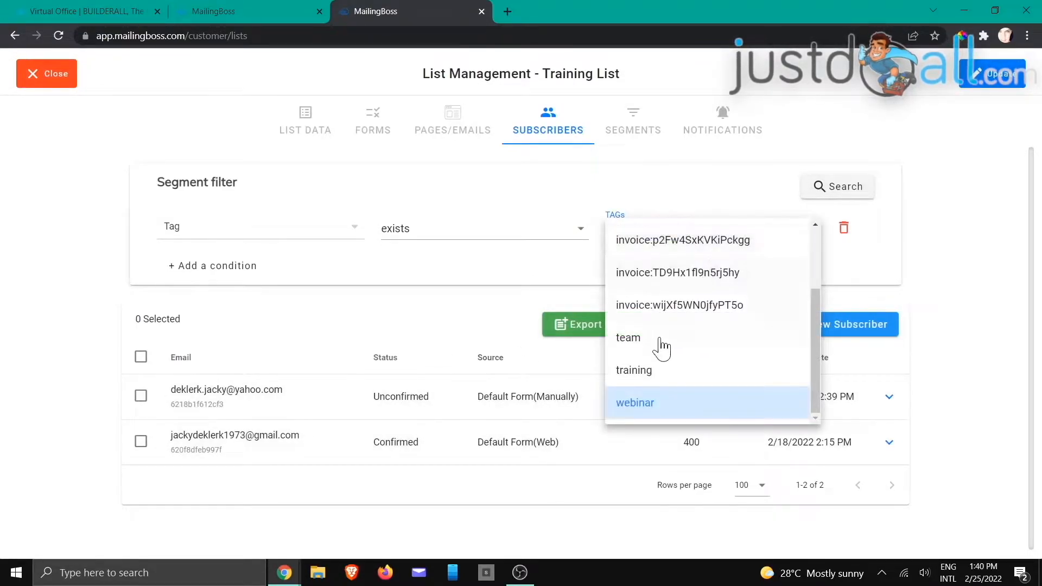
left_click(635, 374)
left_click(831, 201)
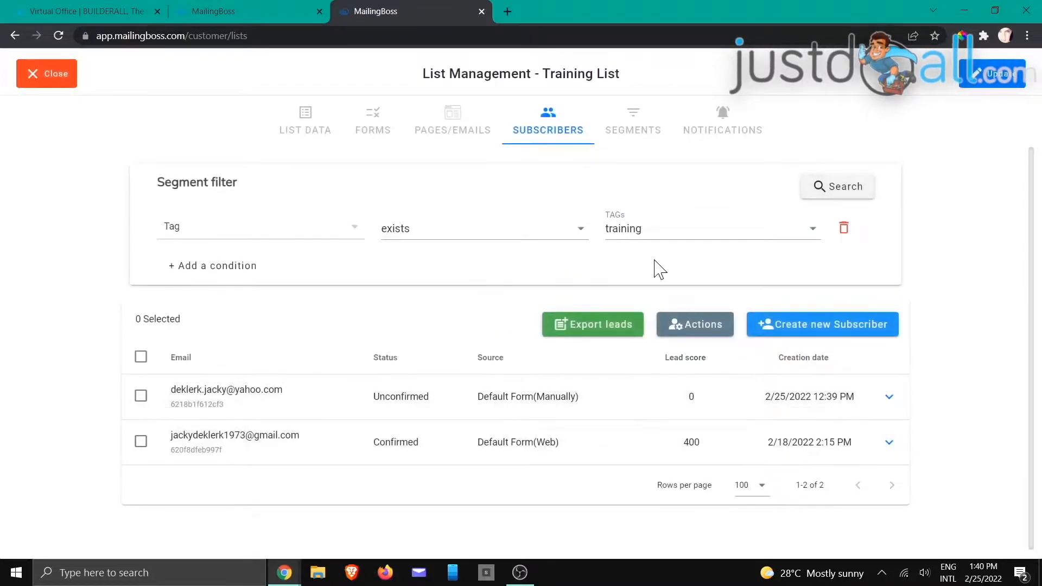
left_click(687, 231)
left_click(664, 339)
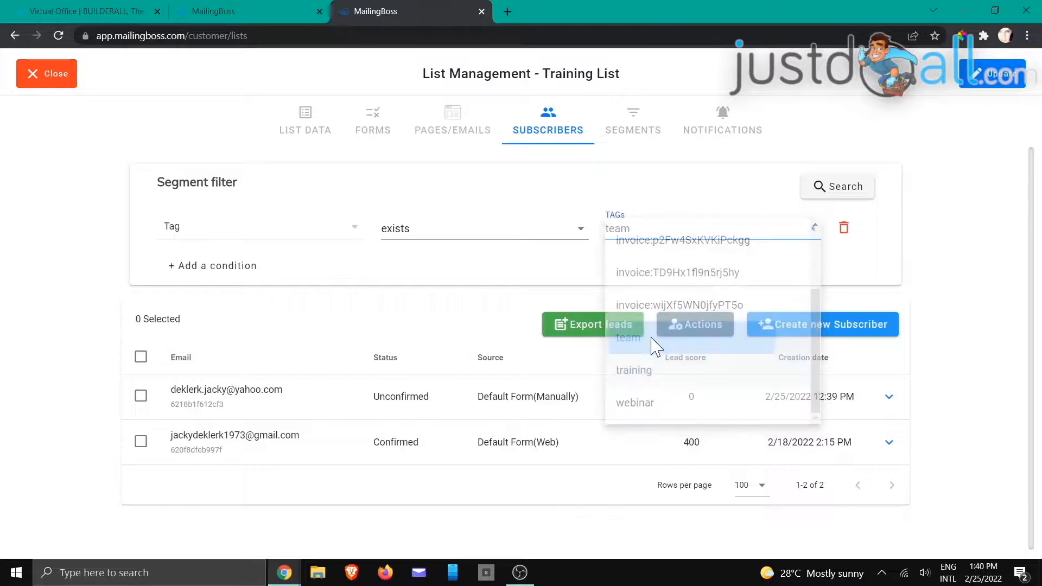
left_click(831, 188)
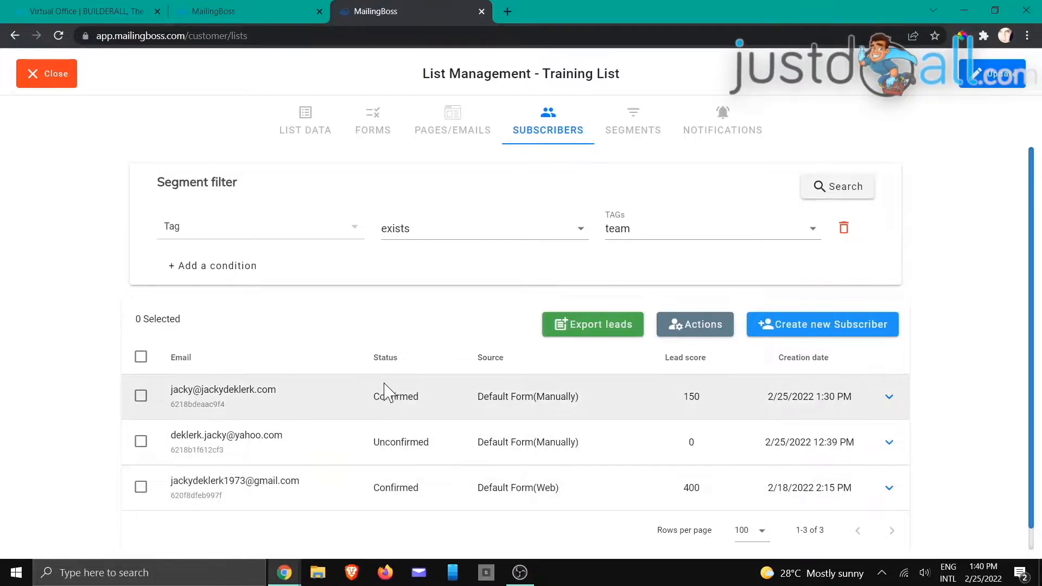
Step: Add a second, blank filter condition joined to the first with Or
left_click(442, 237)
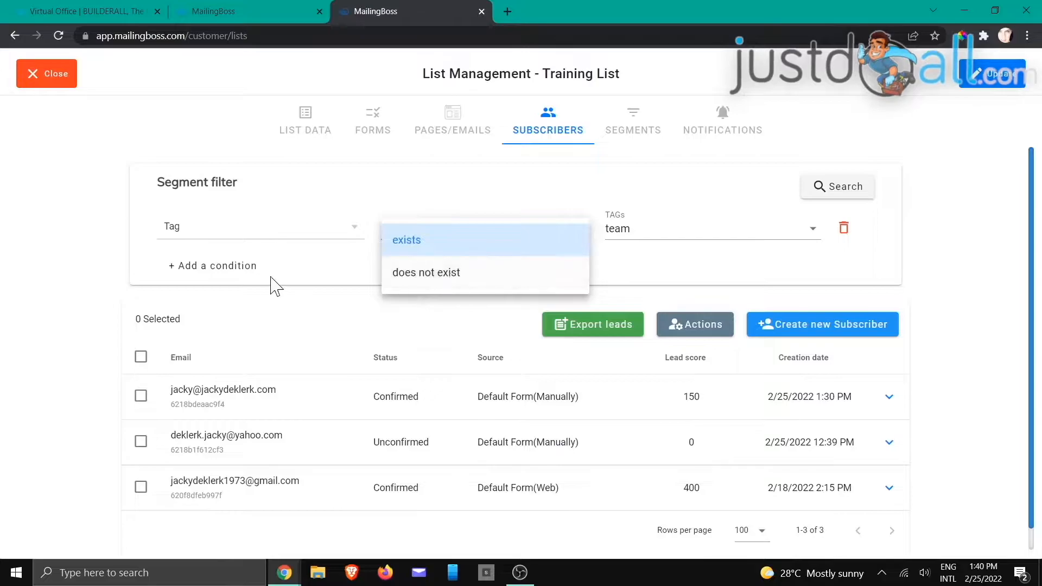
left_click(235, 274)
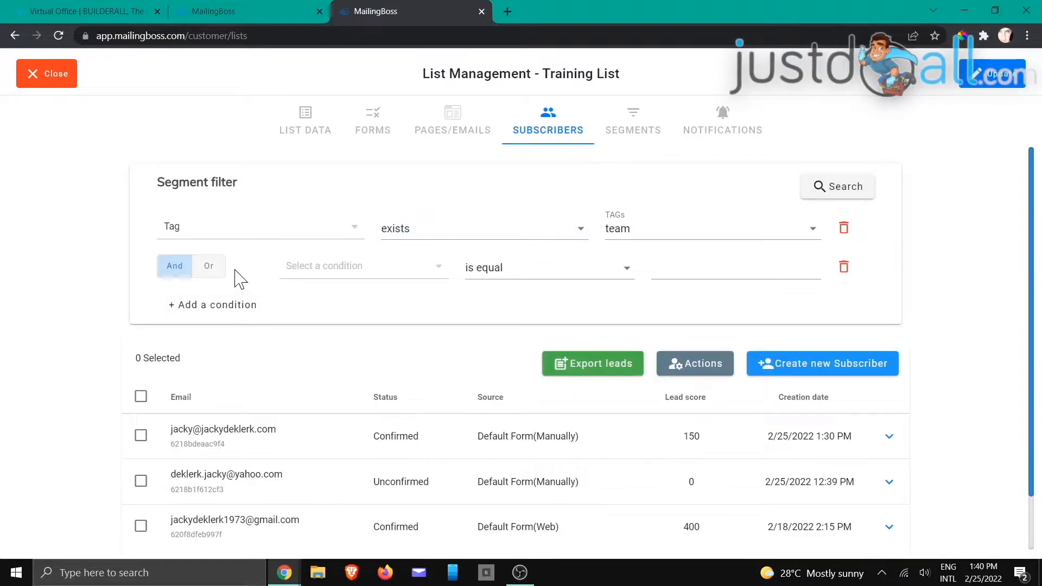
left_click(210, 268)
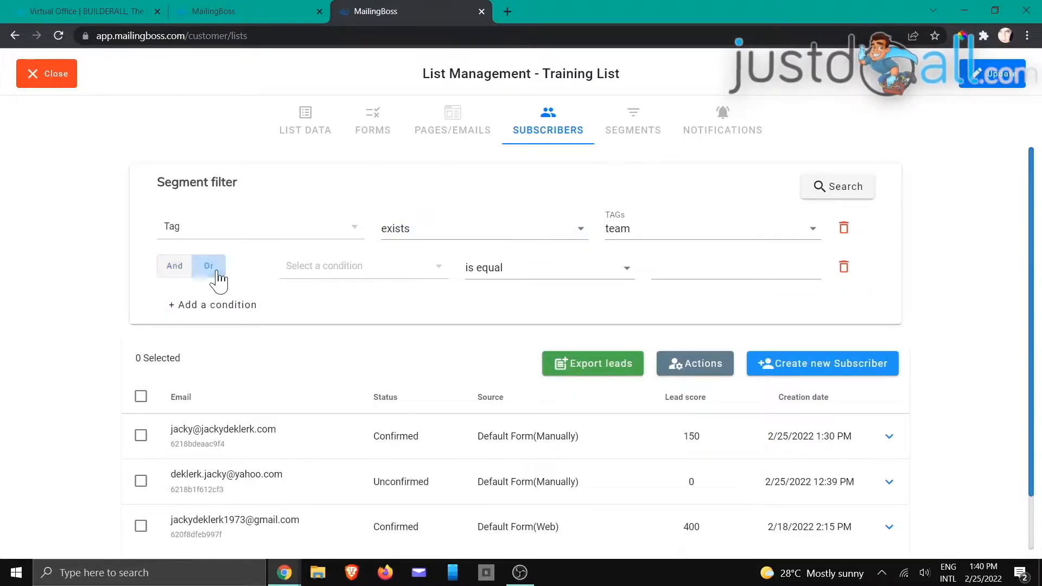
left_click(384, 264)
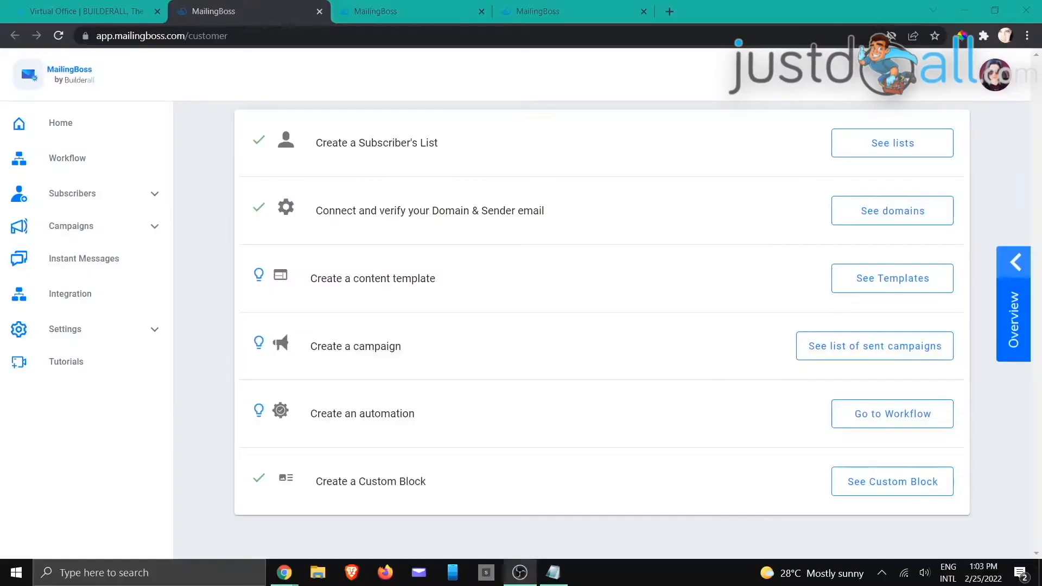
Step: Alt+Tab back to the MailingBoss home setup checklist
key("alt+Tab")
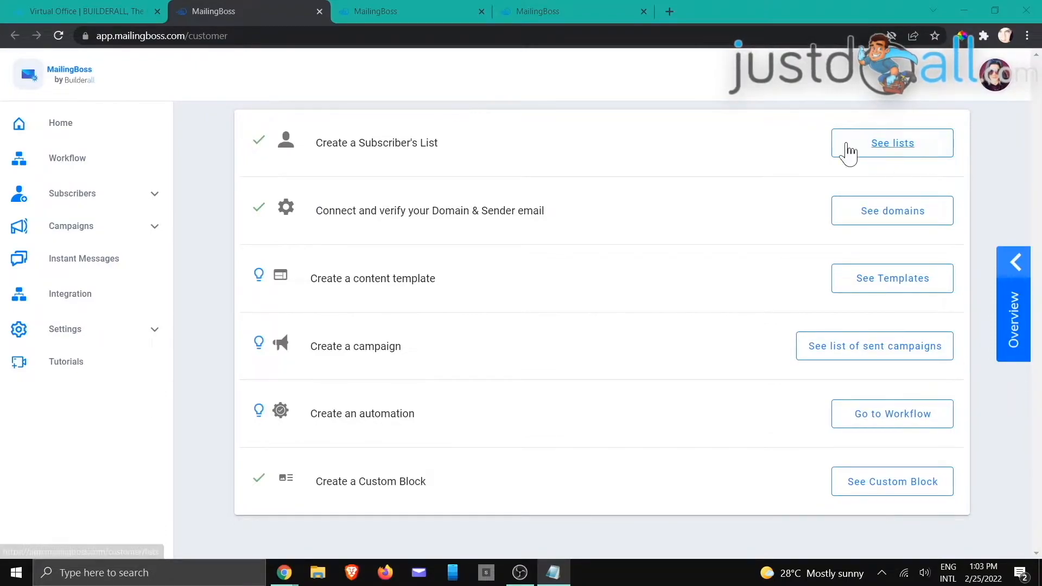
Step: Resend the confirmation email to the Training List's single unconfirmed contact
left_click(390, 13)
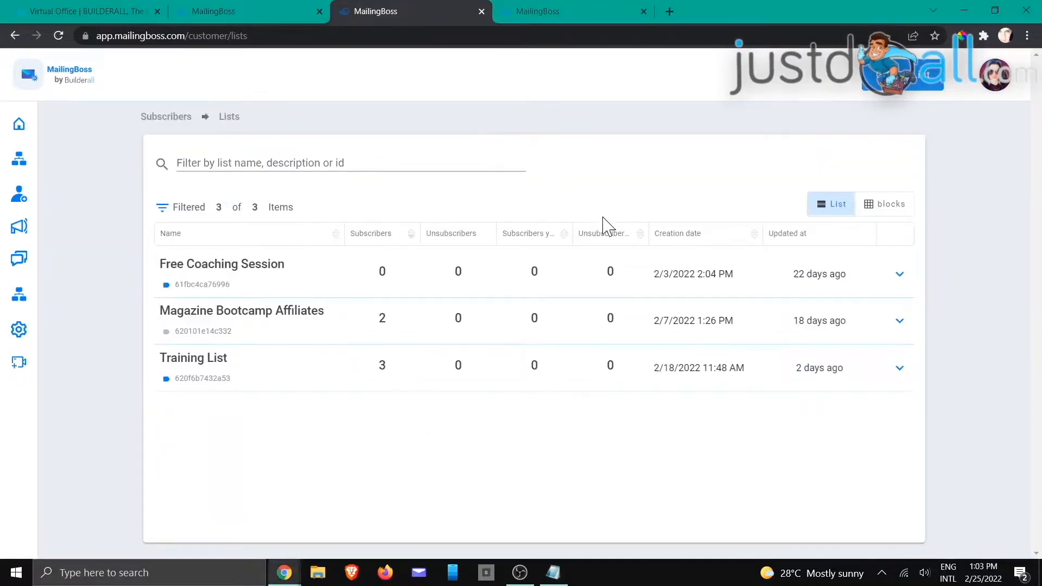
left_click(899, 320)
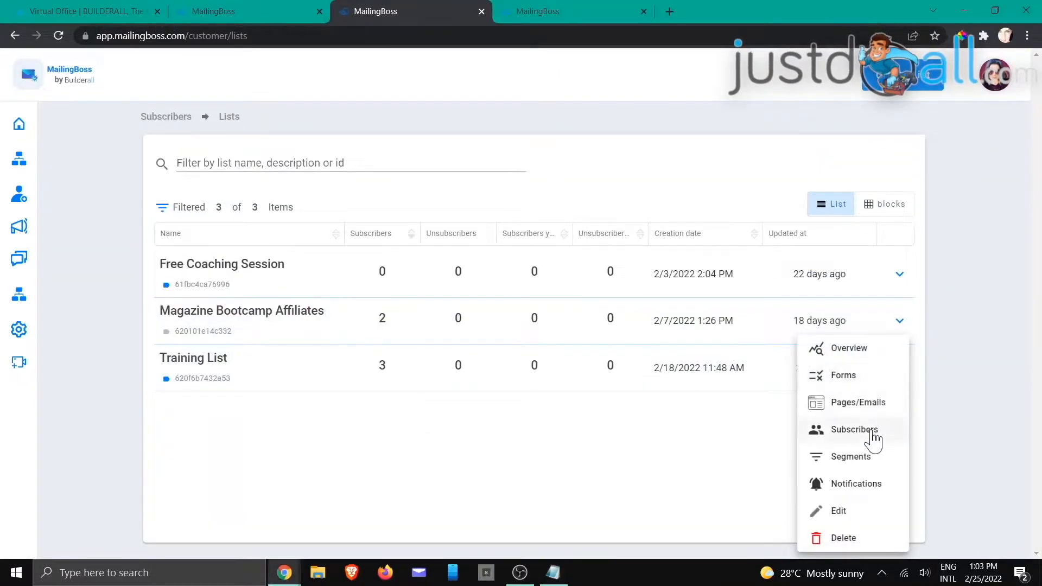
left_click(543, 12)
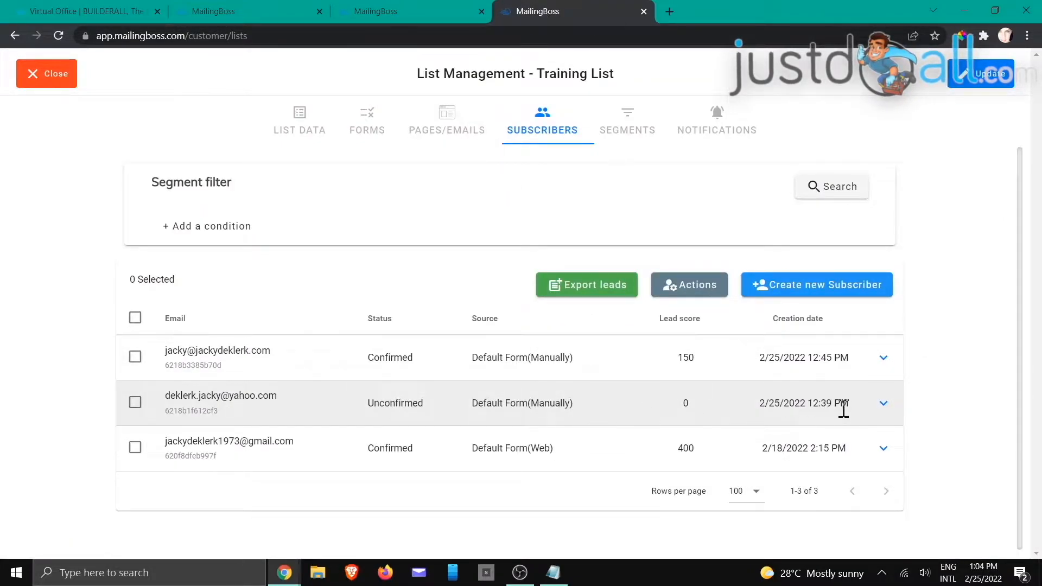
left_click(885, 403)
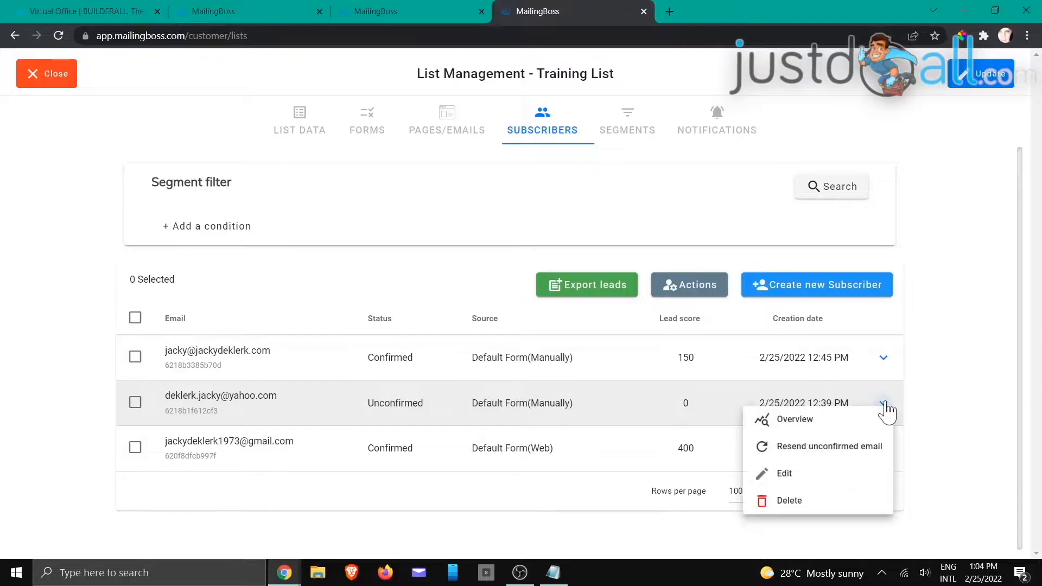
left_click(834, 452)
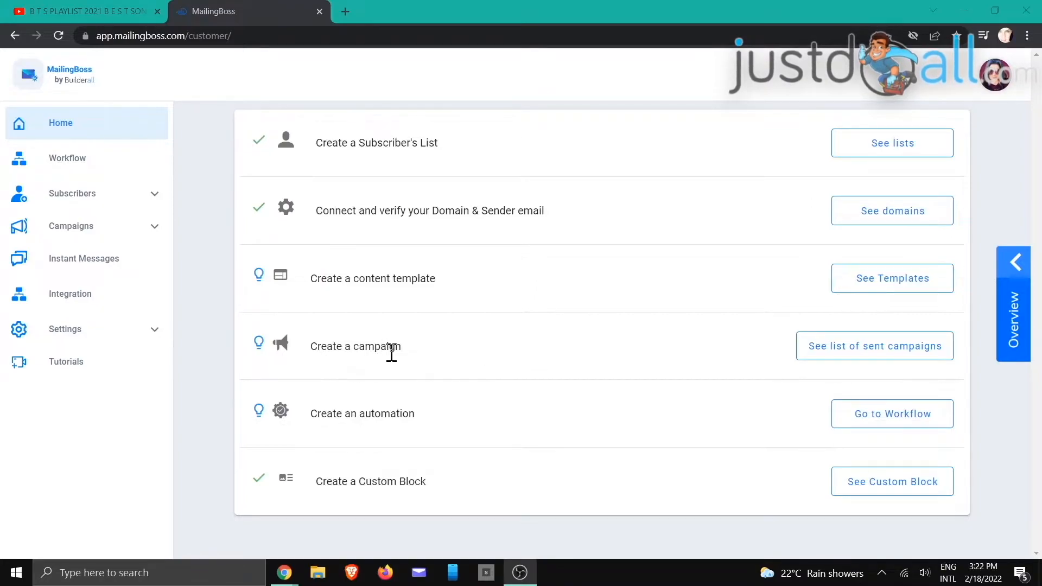
Step: Start a new Regular campaign and name it 'Once Off Email'
left_click(828, 355)
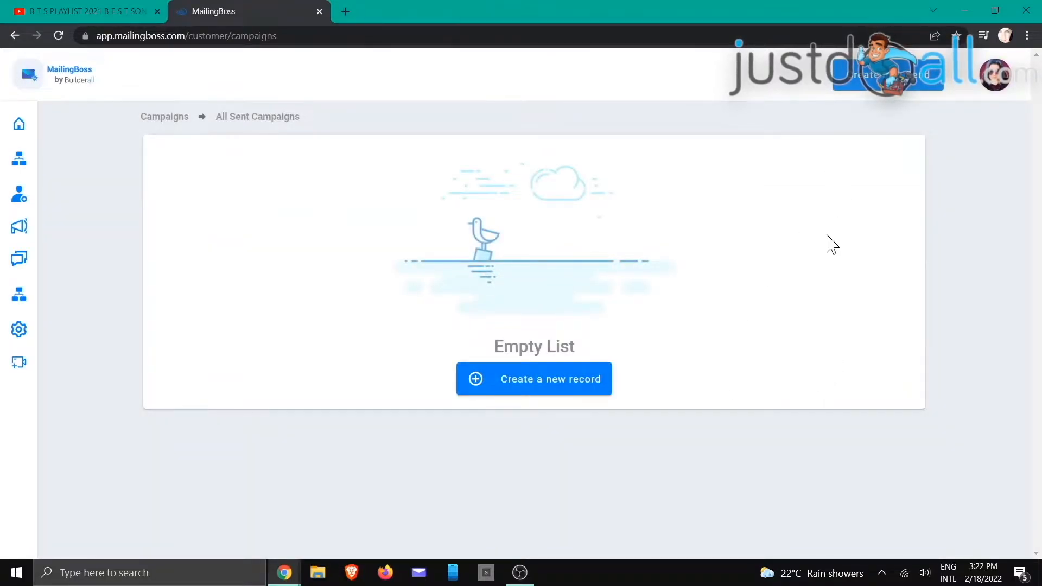
left_click(572, 391)
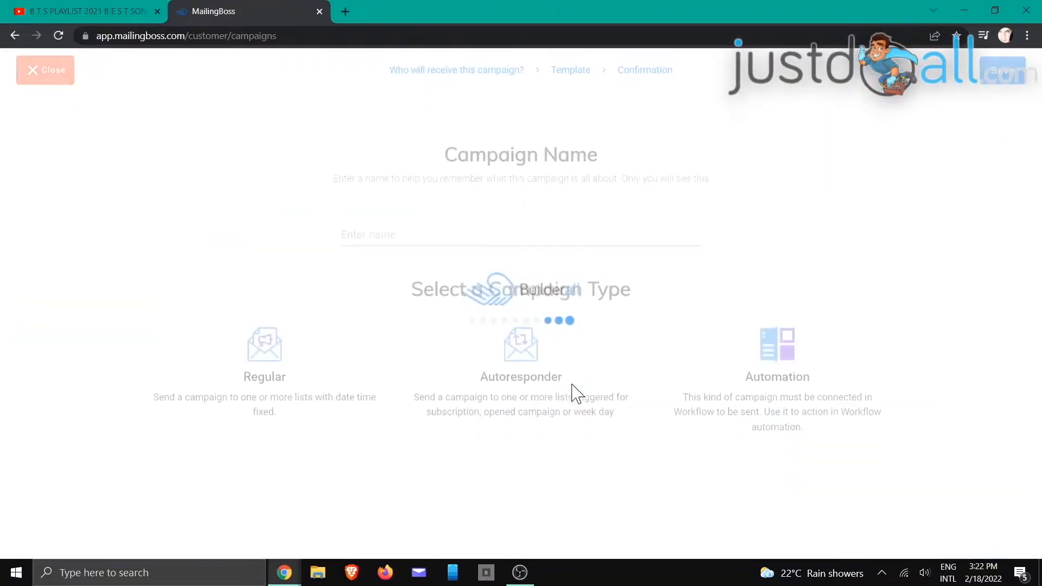
left_click(261, 379)
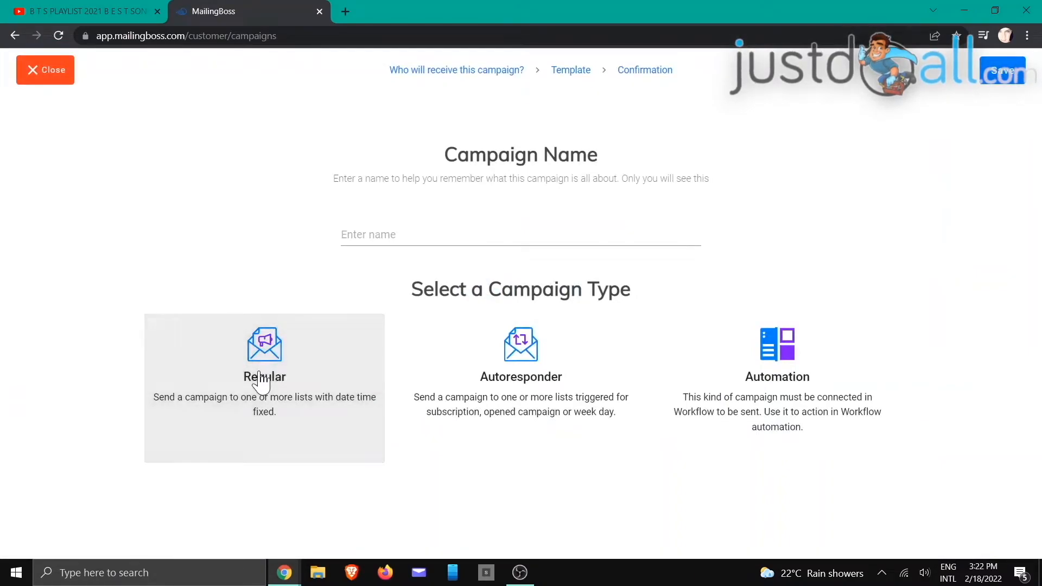
left_click(374, 234)
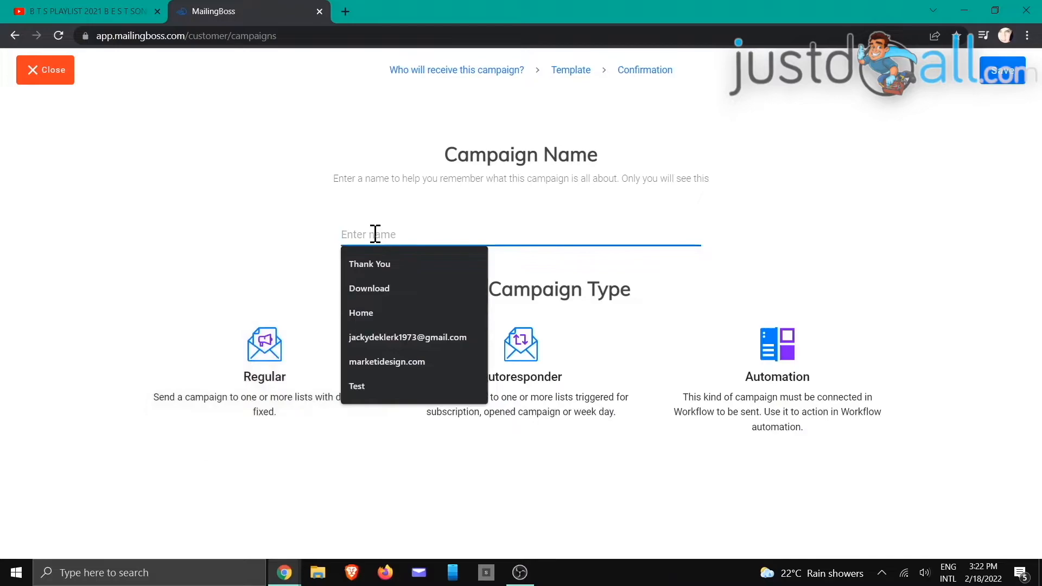
type("Once Off Email")
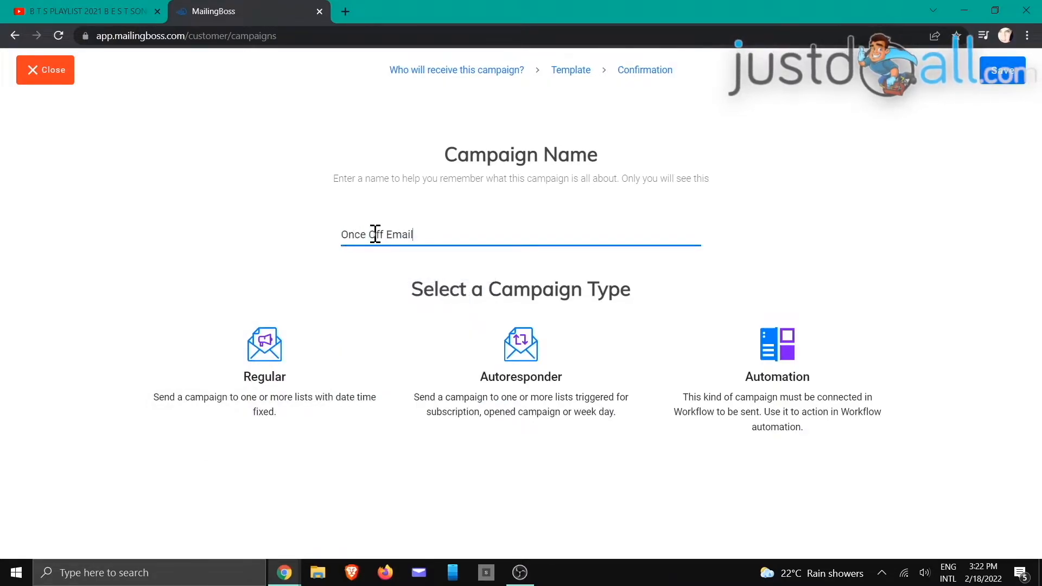
Step: Confirm the Regular campaign type and choose Training List as its recipient list
left_click(252, 361)
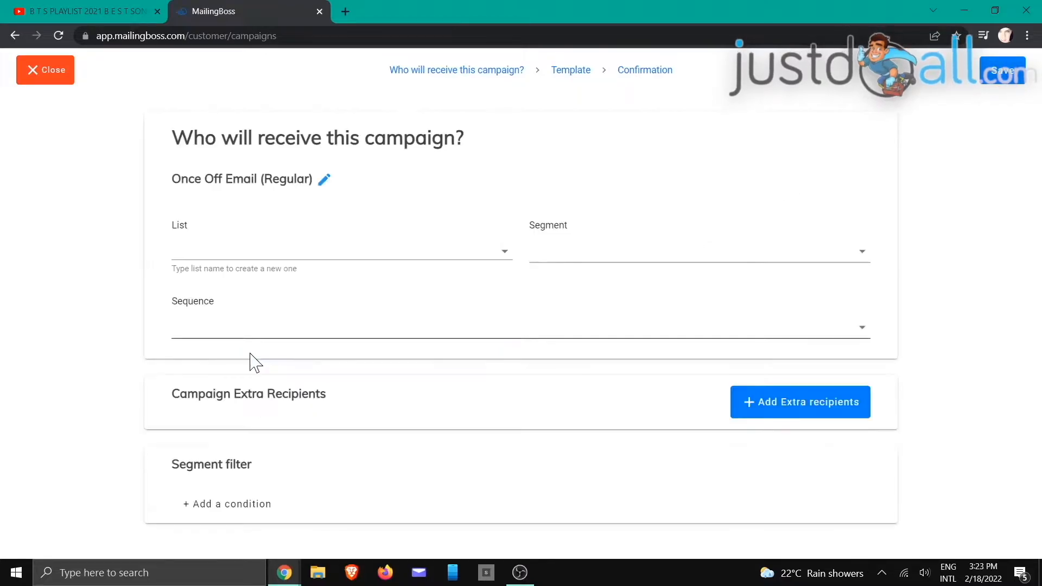
left_click(231, 246)
left_click(255, 349)
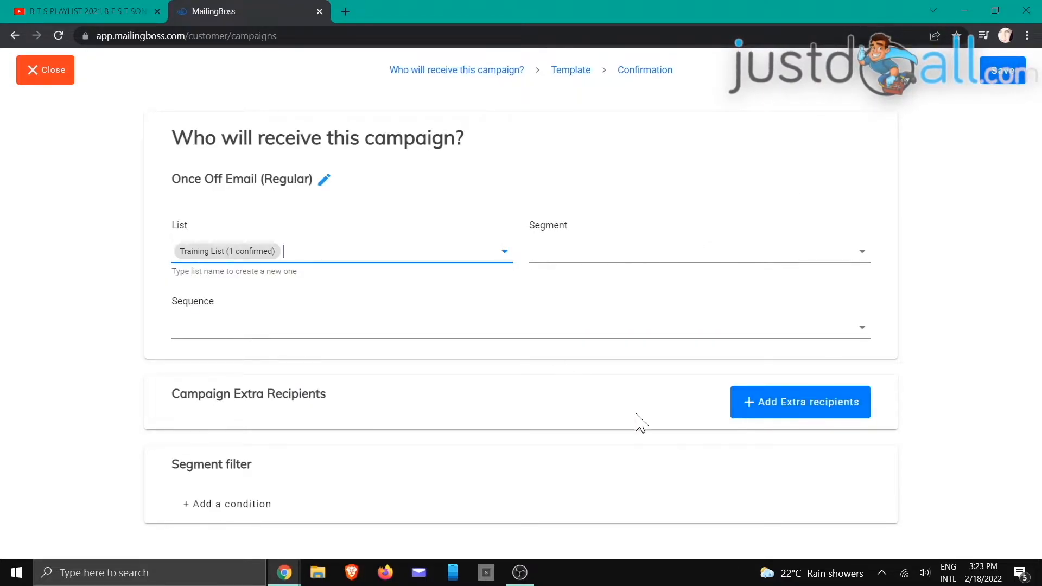
left_click(1007, 78)
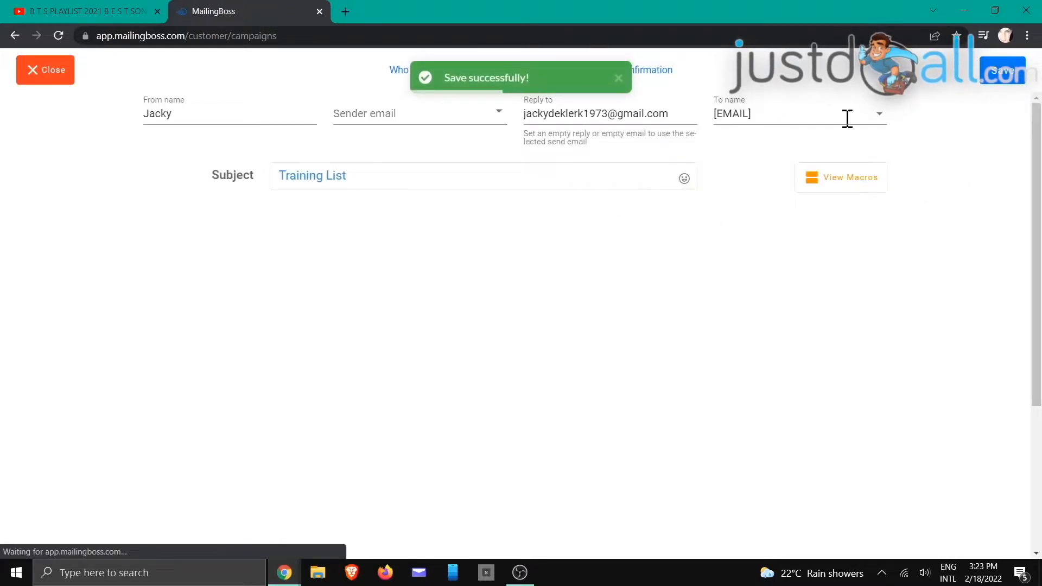
Step: Use the own-domain sender and replace the Lorem Ipsum text with 'Hello there, Hope you are well.'
left_click(492, 116)
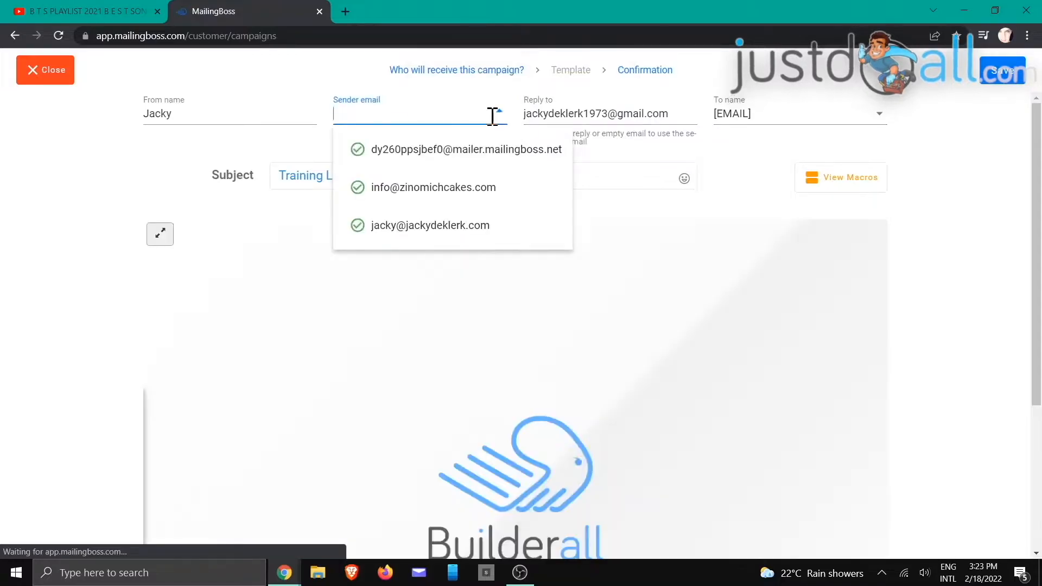
left_click(472, 226)
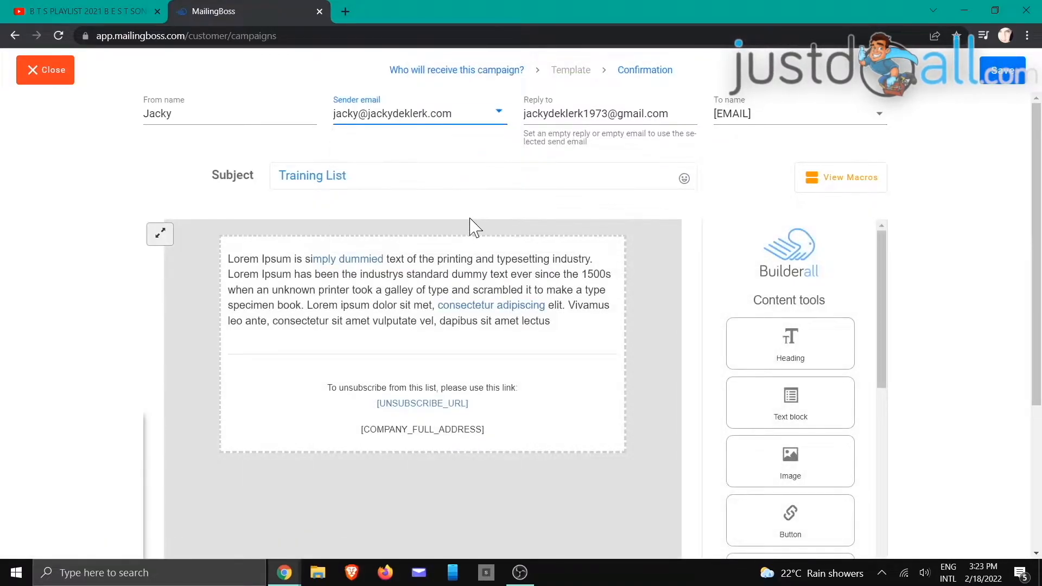
left_click(552, 330)
left_click_drag(554, 322, 232, 263)
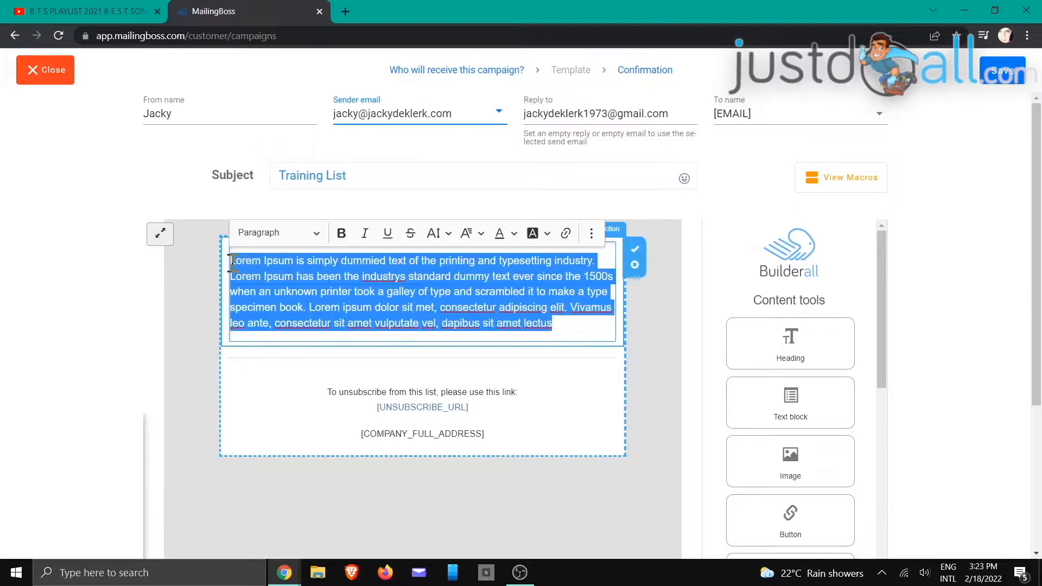
type("Hello there,")
key("Return")
key("Return")
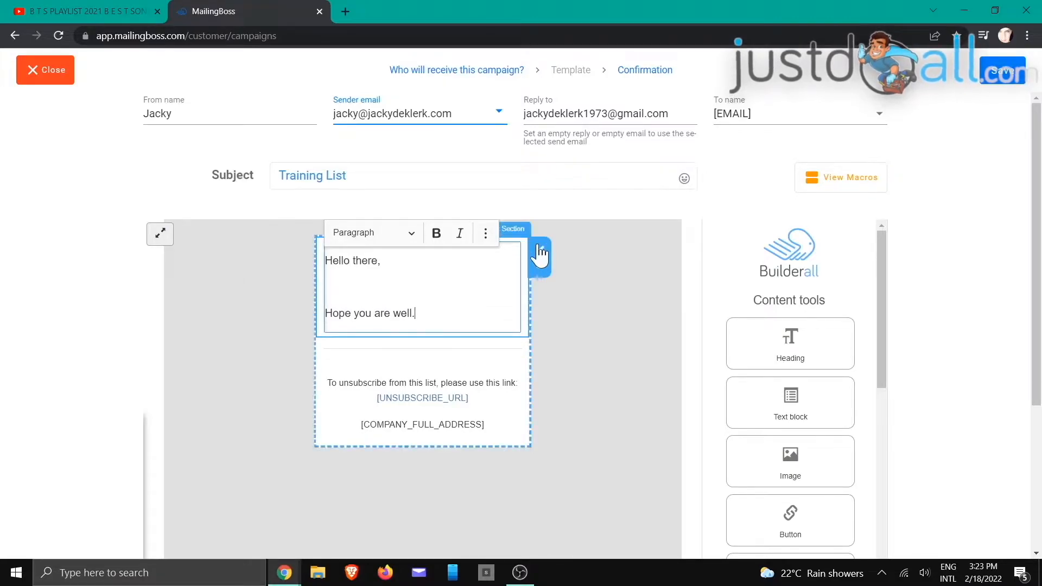
left_click(539, 249)
scroll(608, 306, "down", 4)
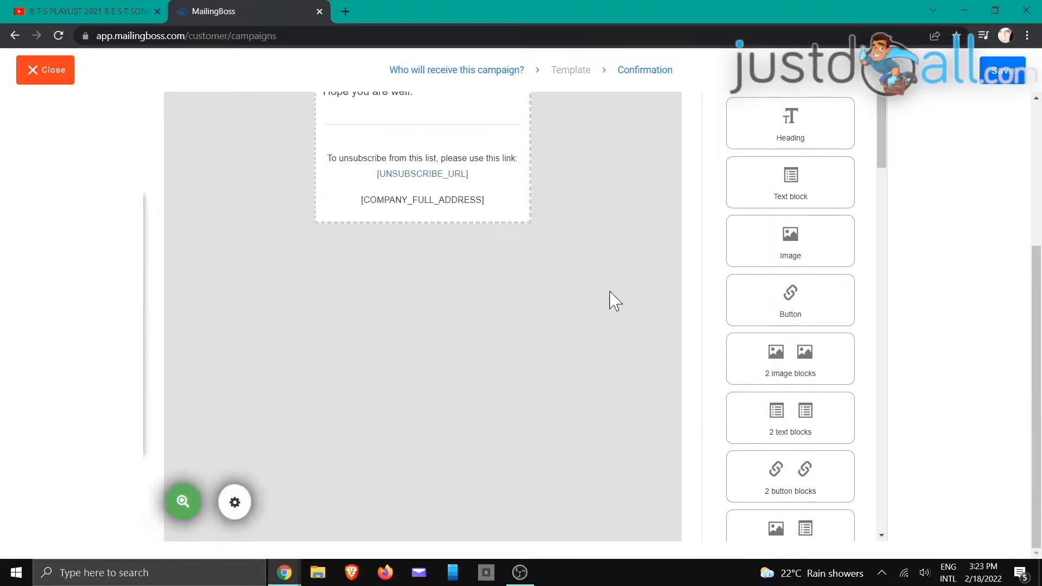
left_click(992, 79)
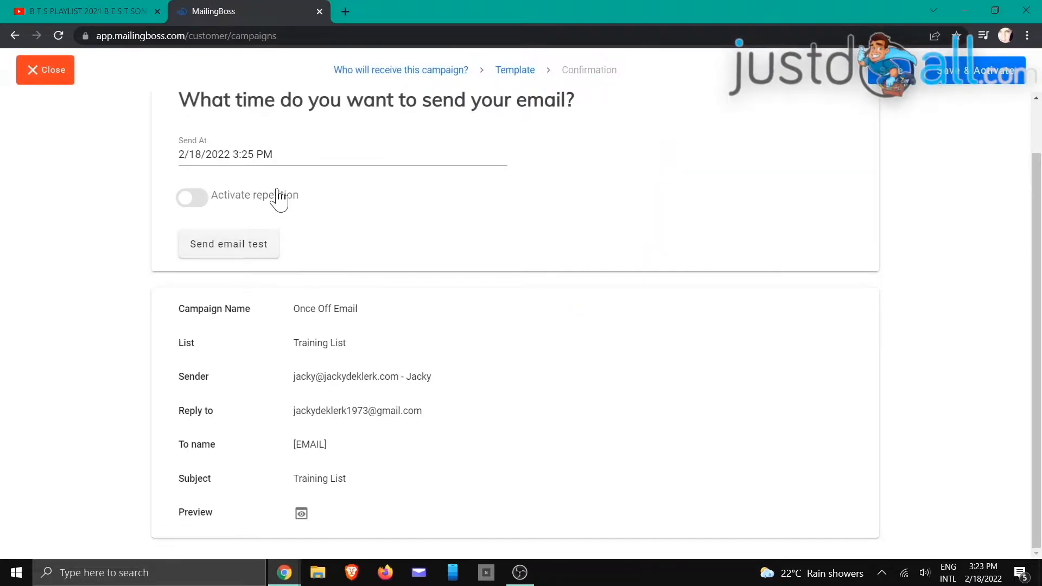
Step: Leave the repetition count and time unit unchosen, then Save & Activate Once Off Email
left_click(191, 201)
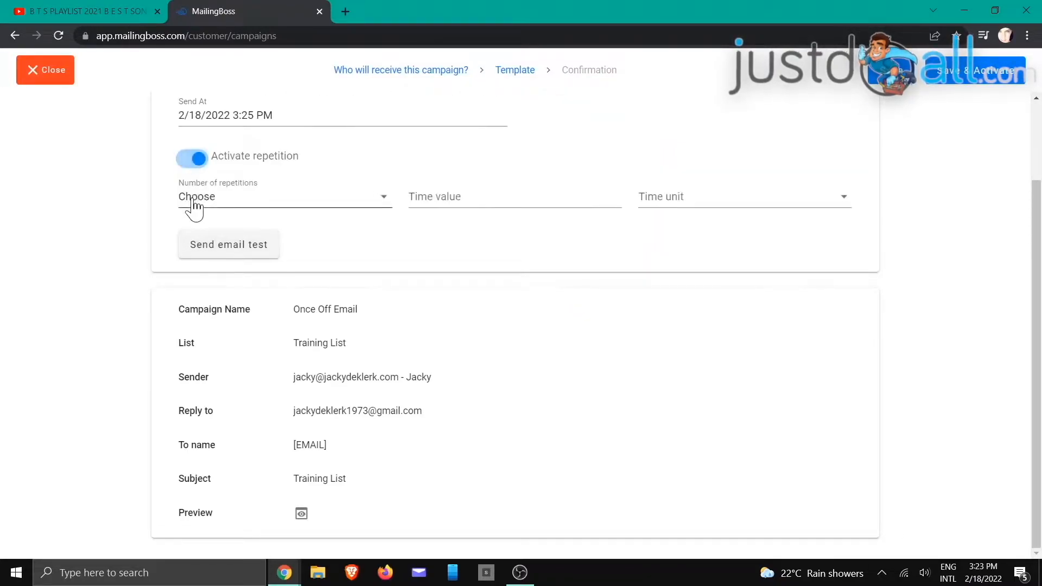
left_click(260, 206)
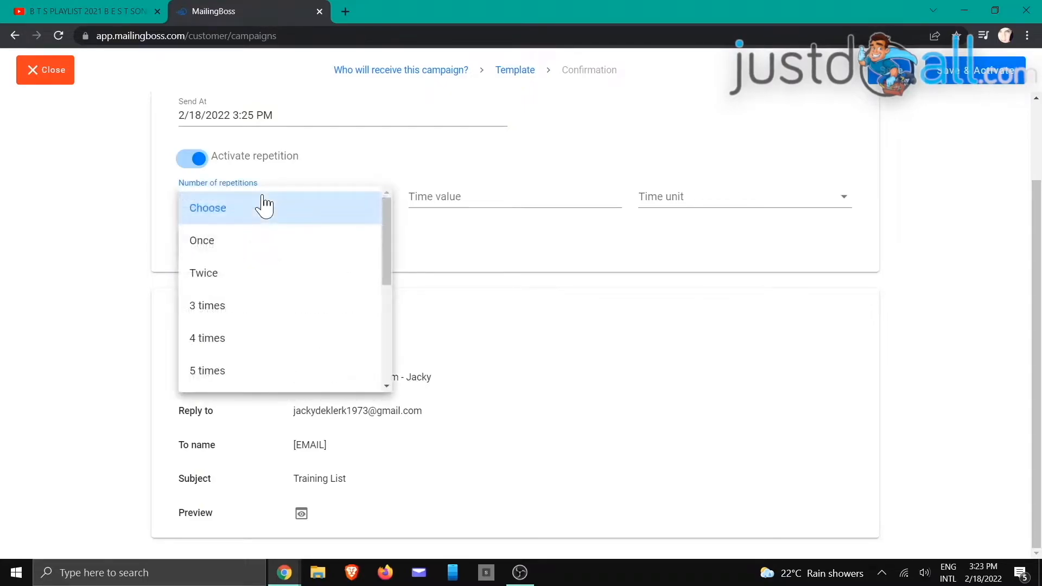
left_click(263, 205)
left_click(477, 196)
left_click(760, 205)
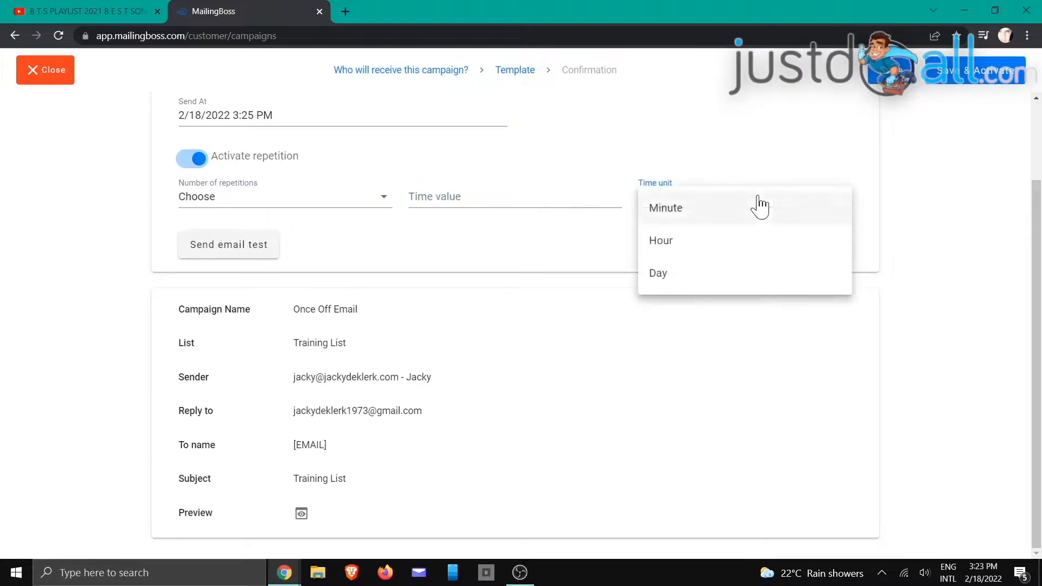
left_click(948, 258)
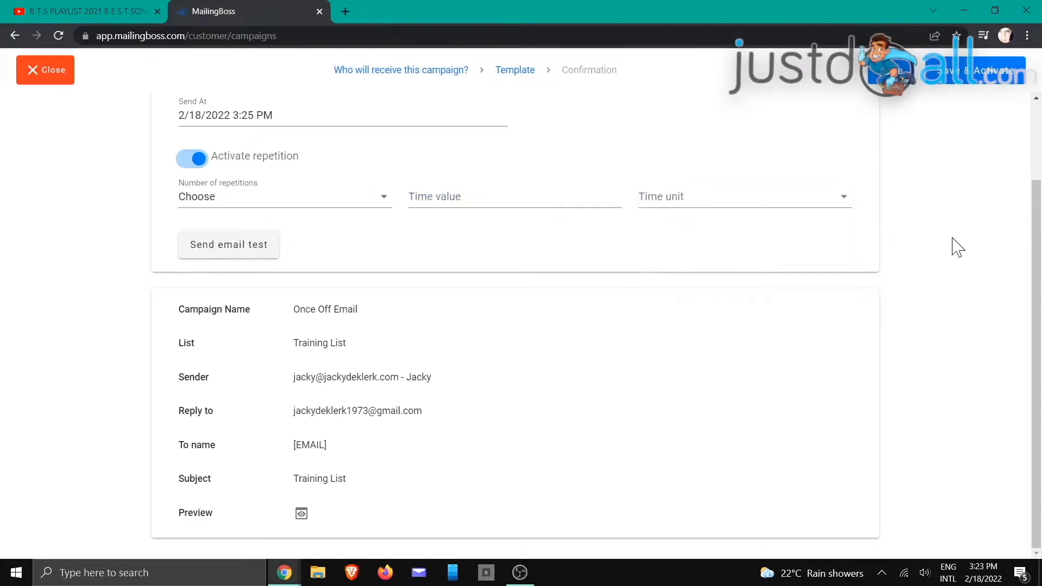
left_click(958, 81)
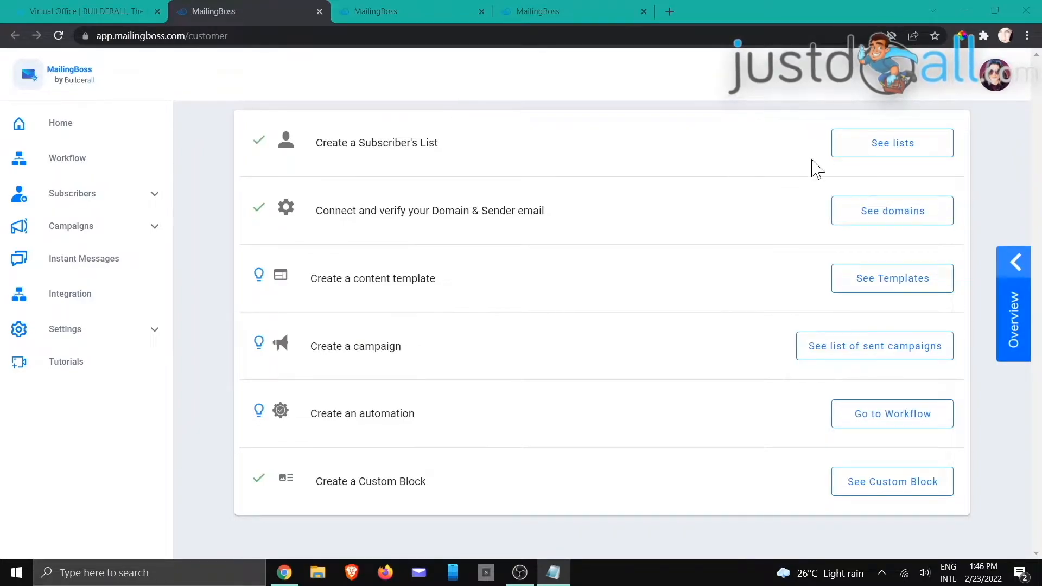
Step: View the Training List form's EMBED details: subscribe/unsubscribe URLs, iframe and HTML code
left_click(400, 12)
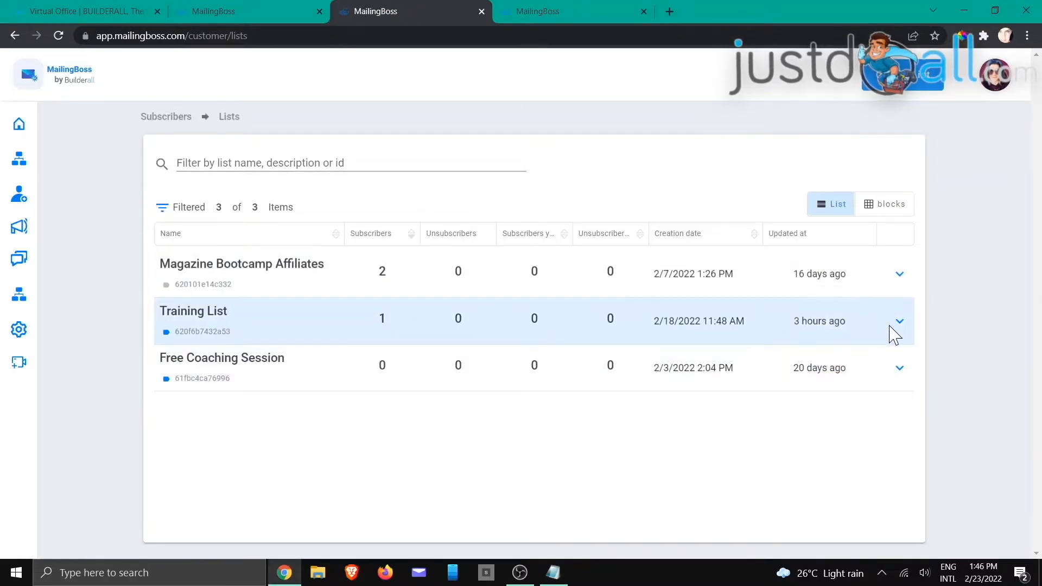
left_click(899, 321)
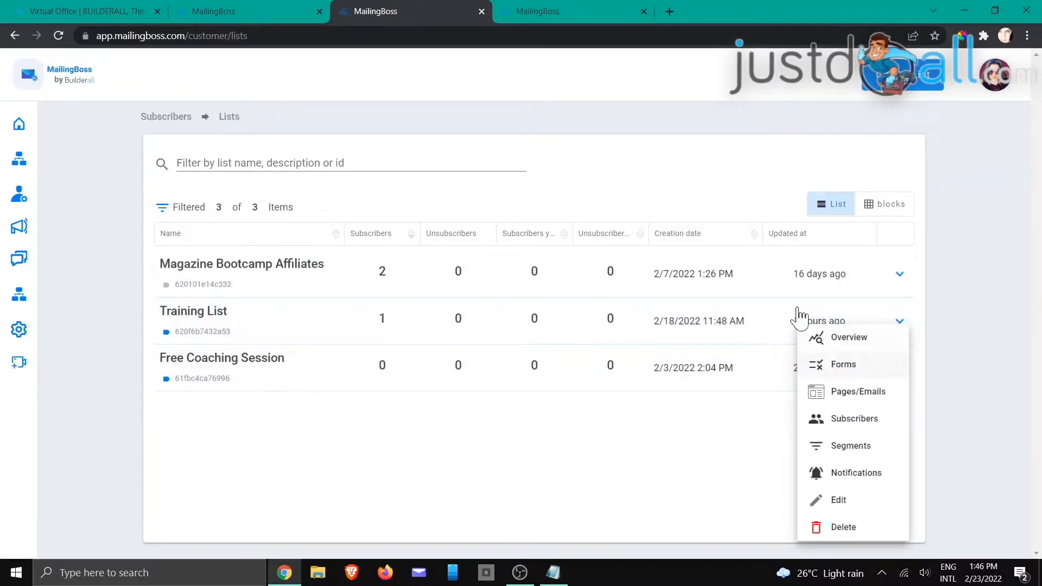
left_click(596, 13)
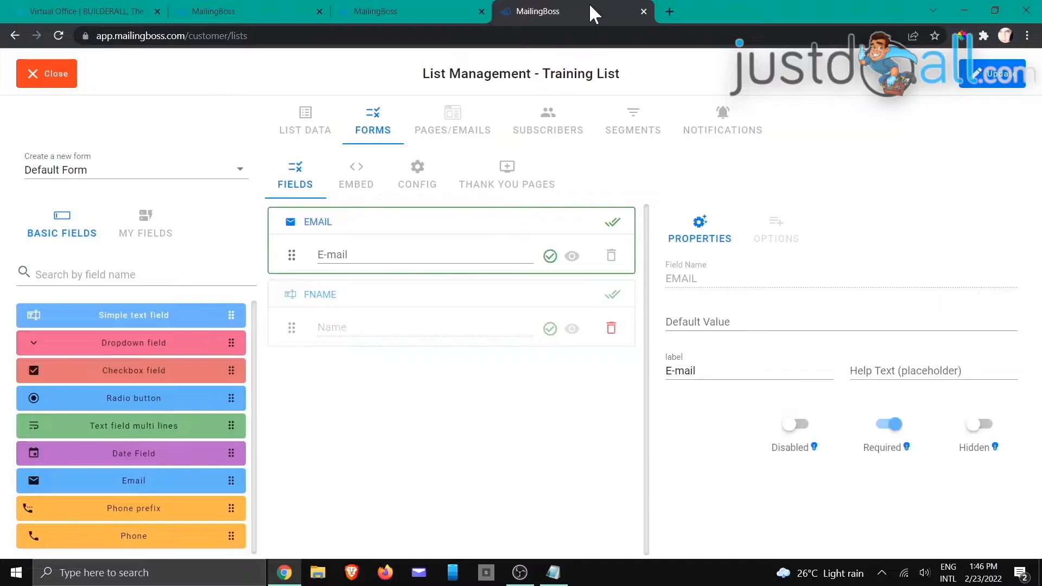
left_click(355, 179)
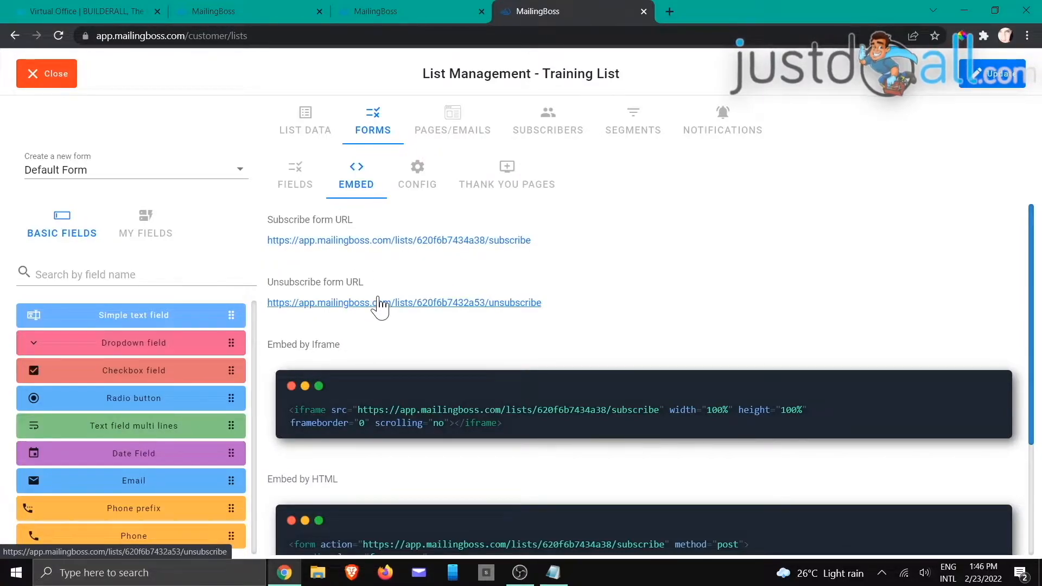
scroll(380, 304, "down", 2)
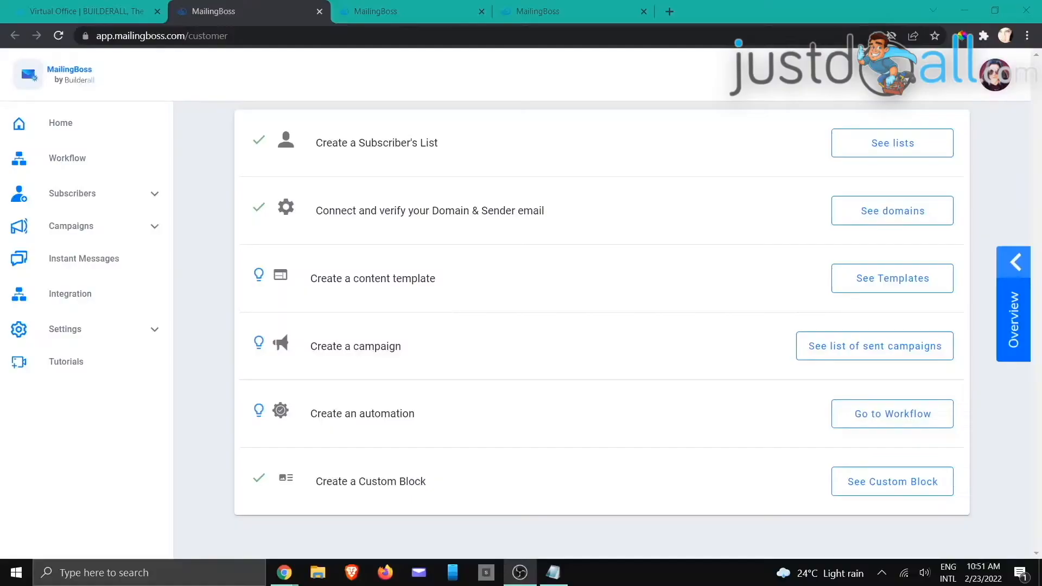
Step: Return from Notepad to the Training List's Forms page
key("alt+Tab")
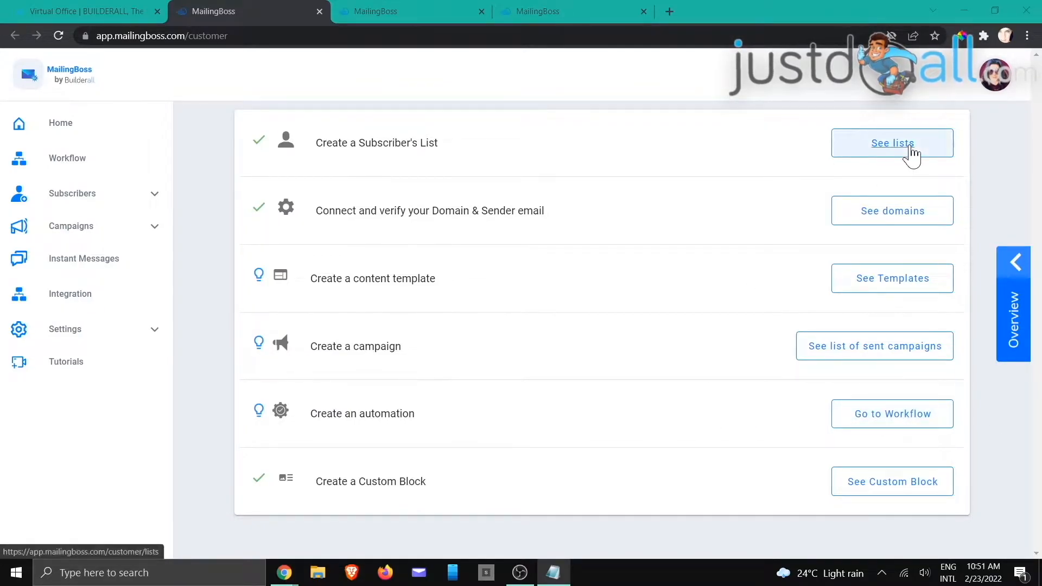
left_click(404, 13)
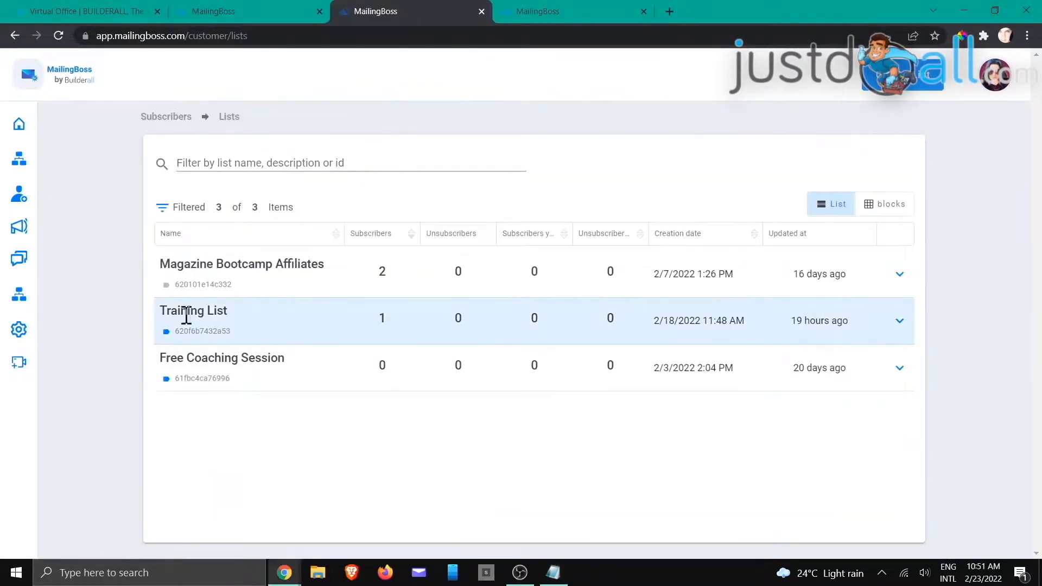
left_click(898, 321)
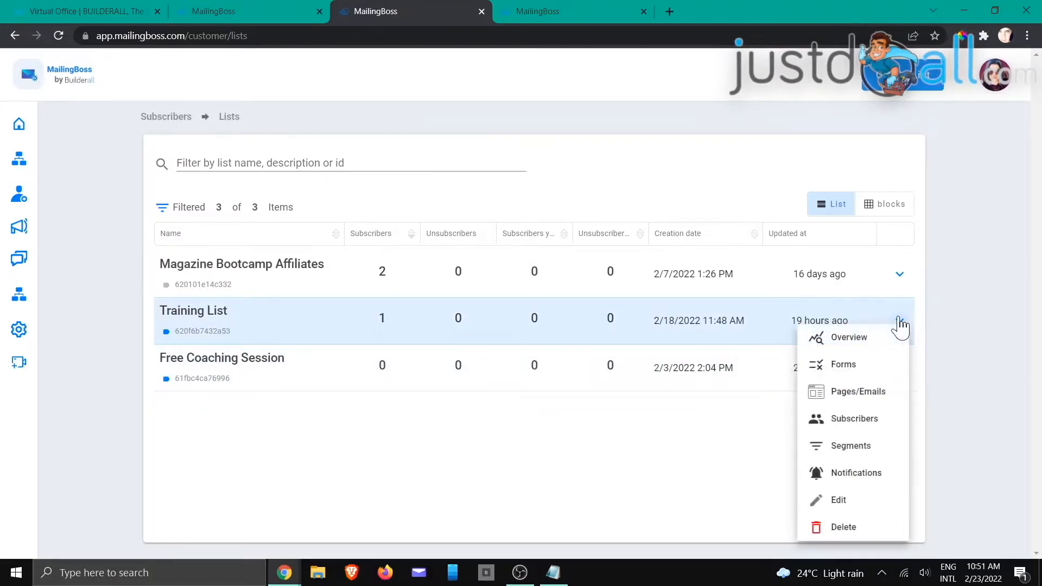
left_click(841, 373)
left_click(551, 13)
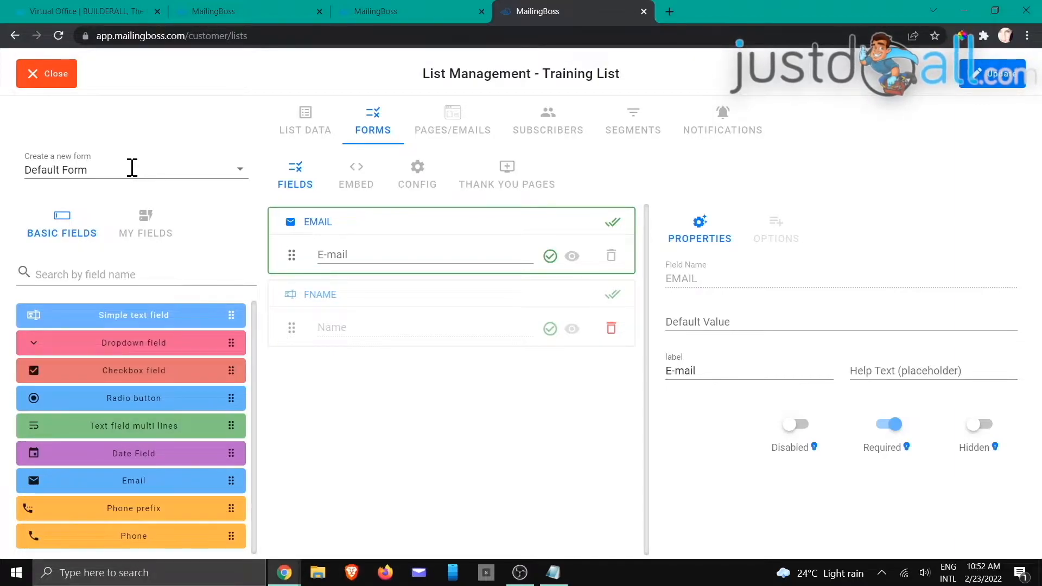
Step: Add a form named 'Consultation' and switch the form editor to it
left_click(241, 169)
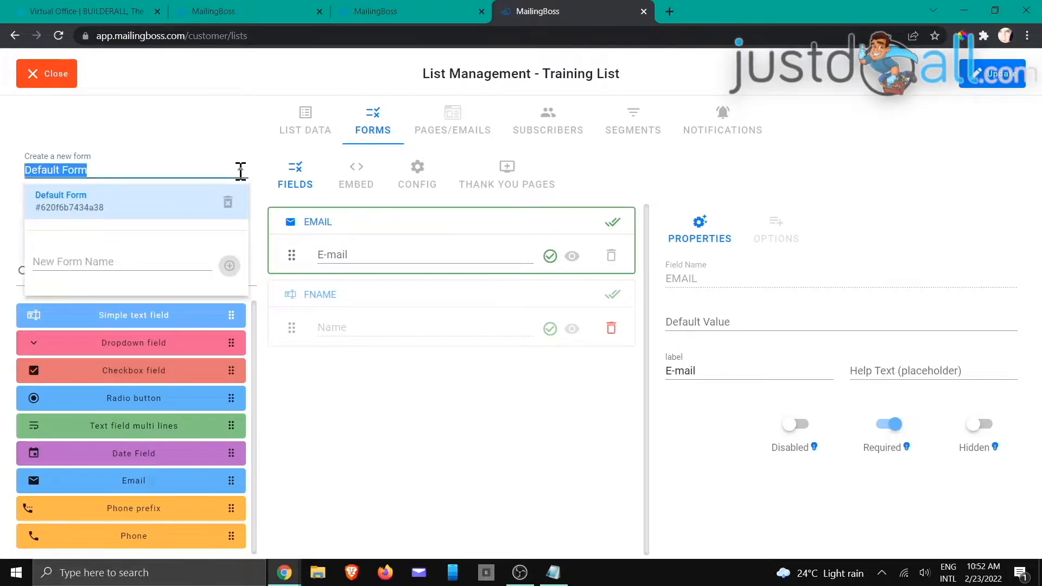
left_click(119, 258)
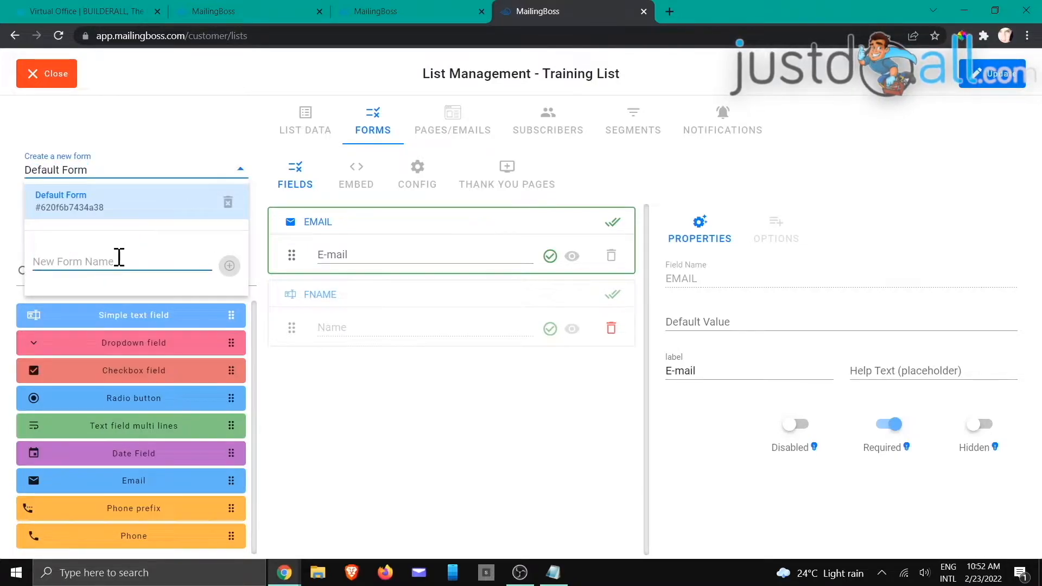
type("Consultation")
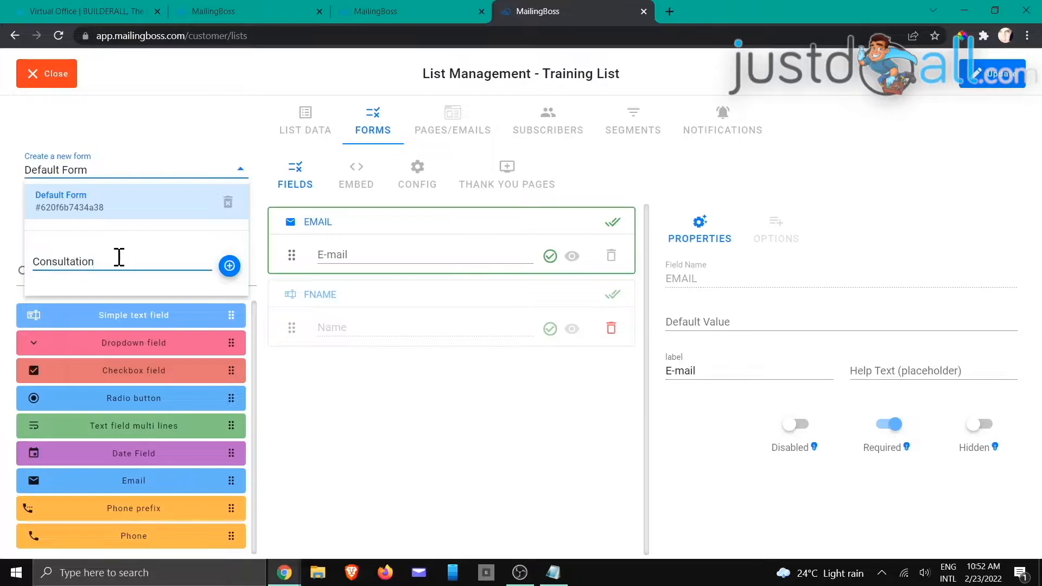
left_click(229, 265)
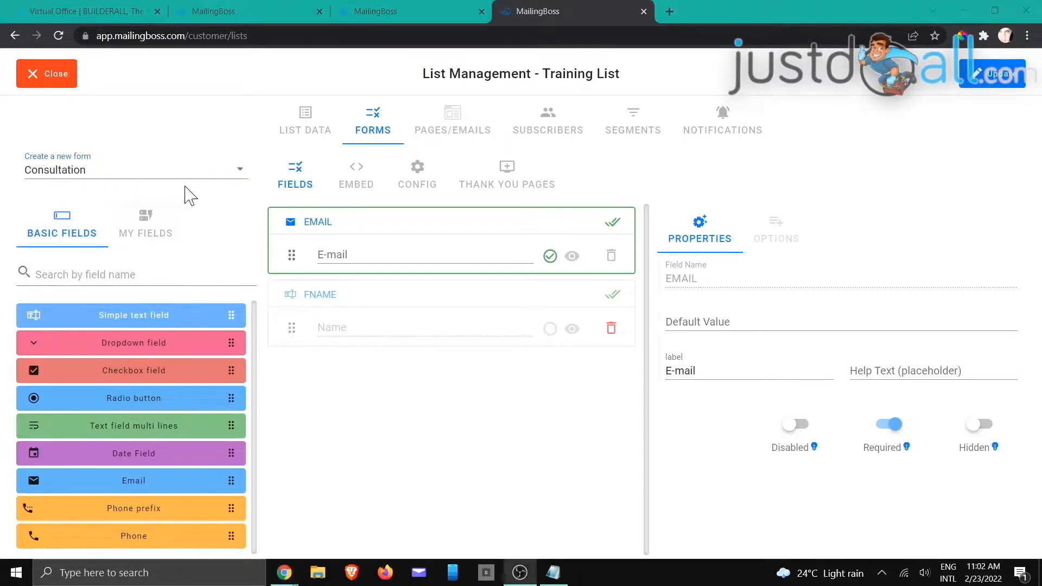
left_click(240, 169)
left_click(154, 202)
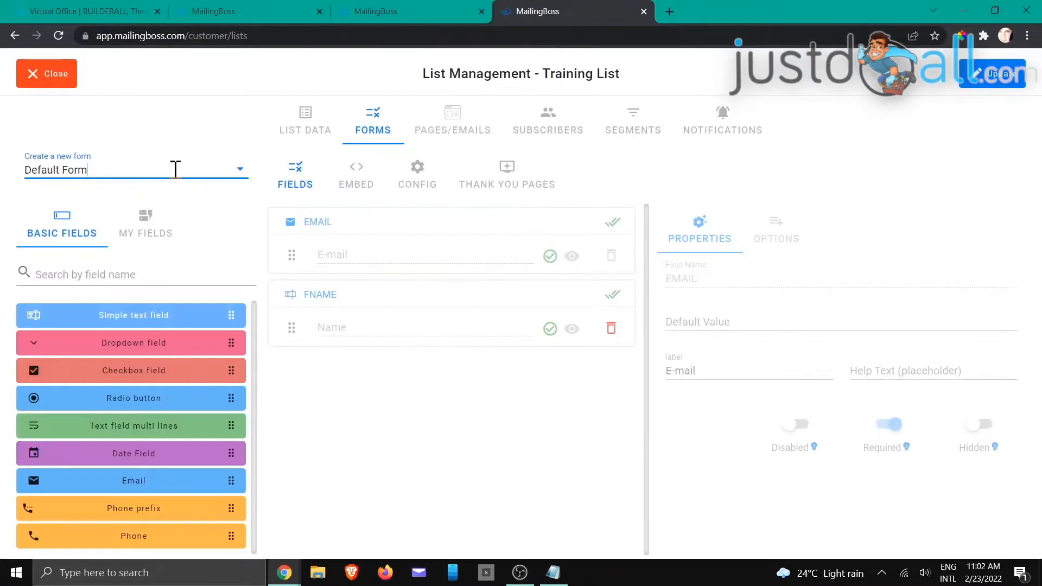
left_click(216, 165)
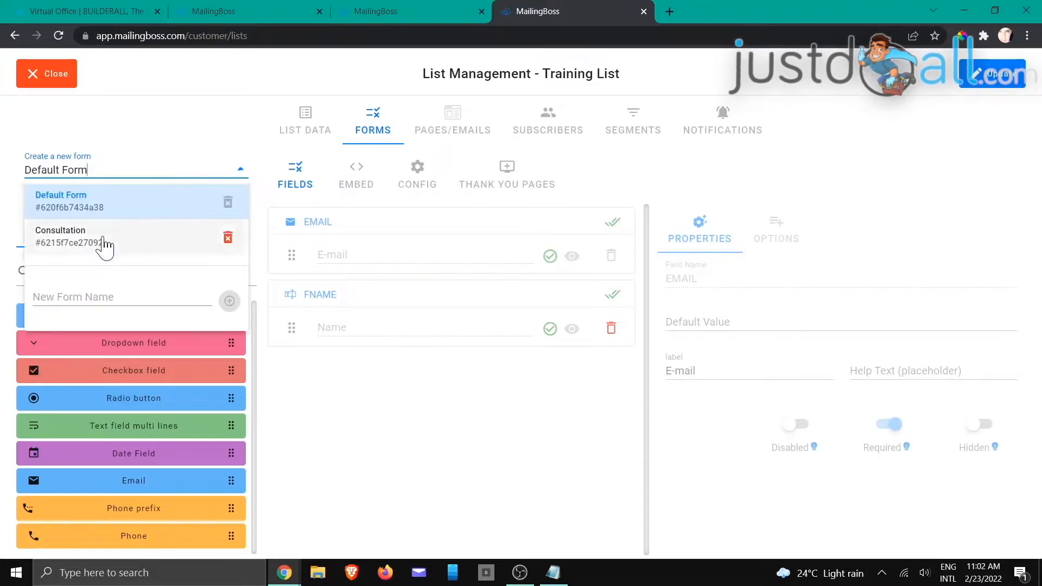
left_click(105, 245)
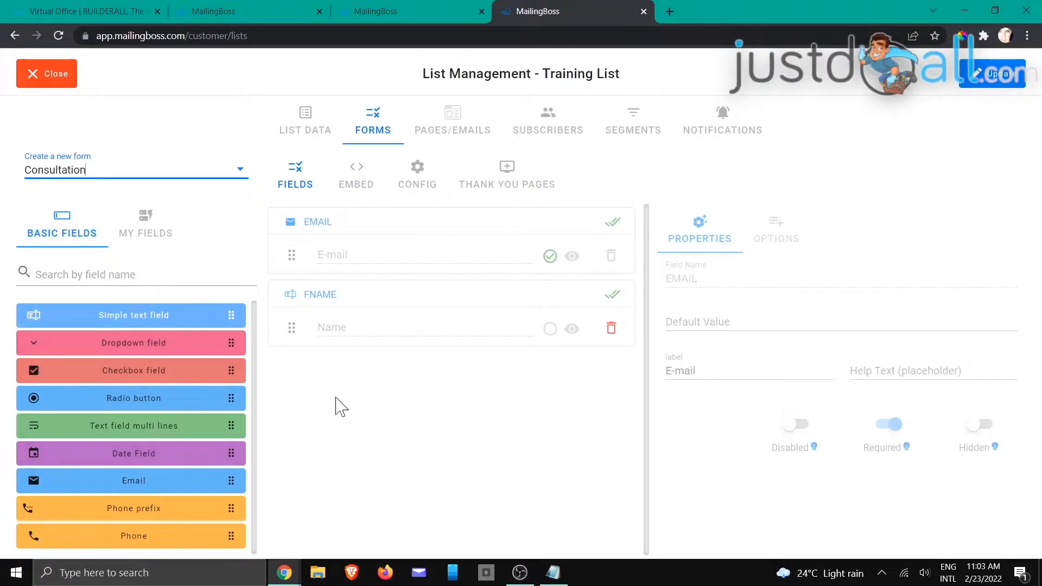
Step: Add the LNAME field below FNAME, clear its default value and relabel it
left_click(145, 223)
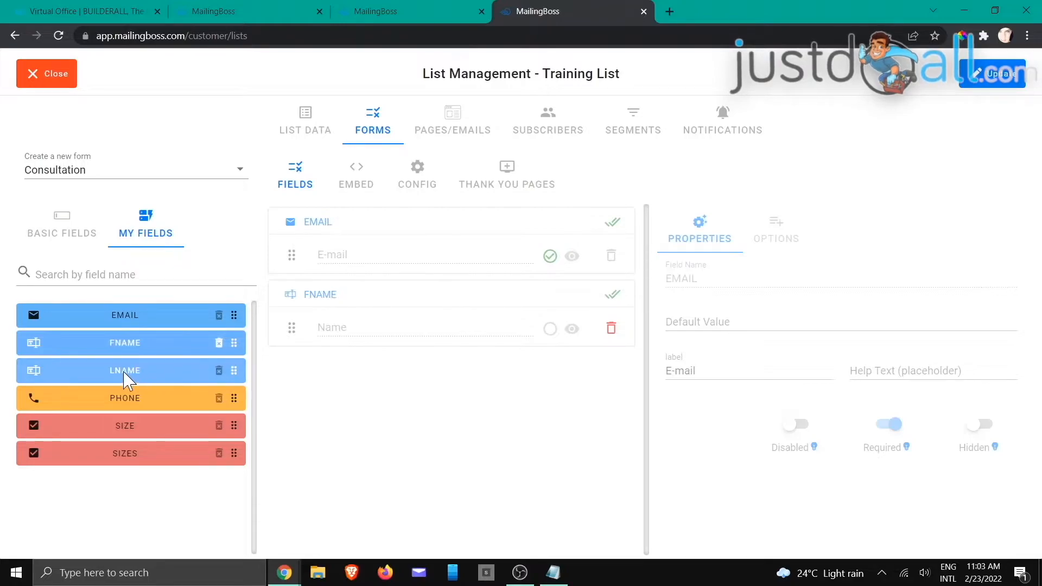
left_click_drag(170, 362, 394, 360)
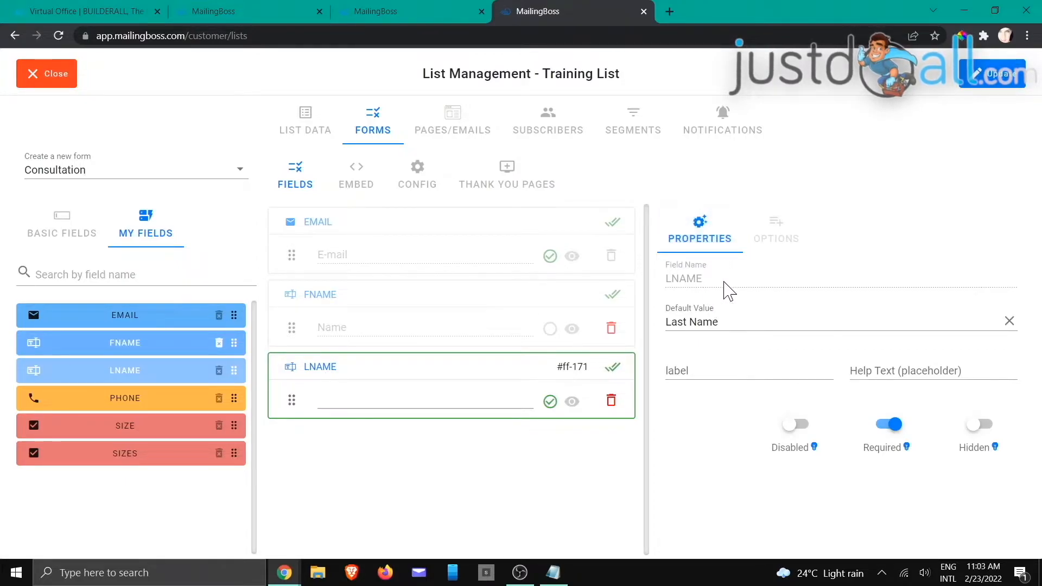
left_click_drag(723, 321, 667, 343)
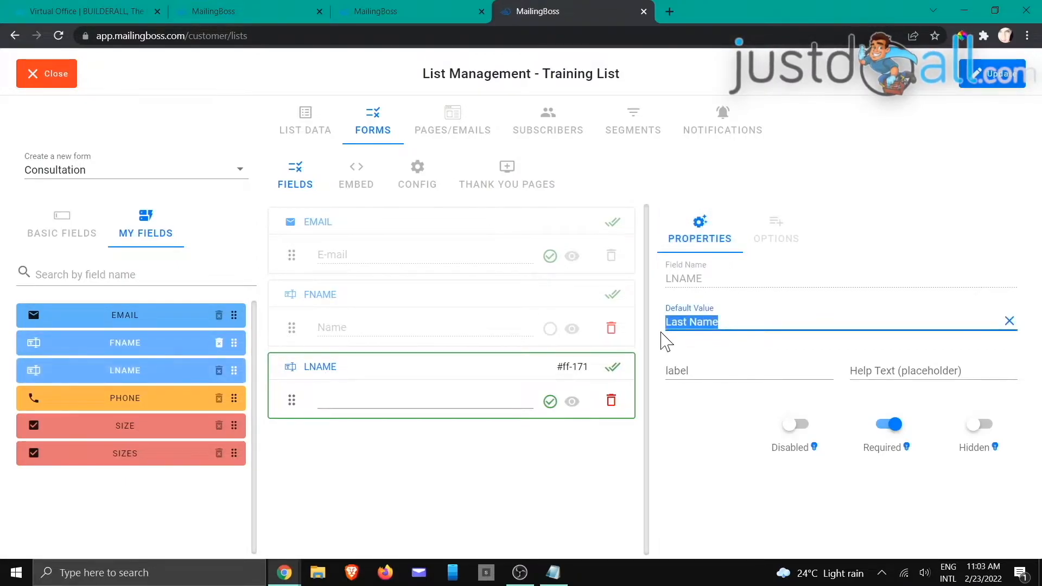
key("BackSpace")
left_click(680, 371)
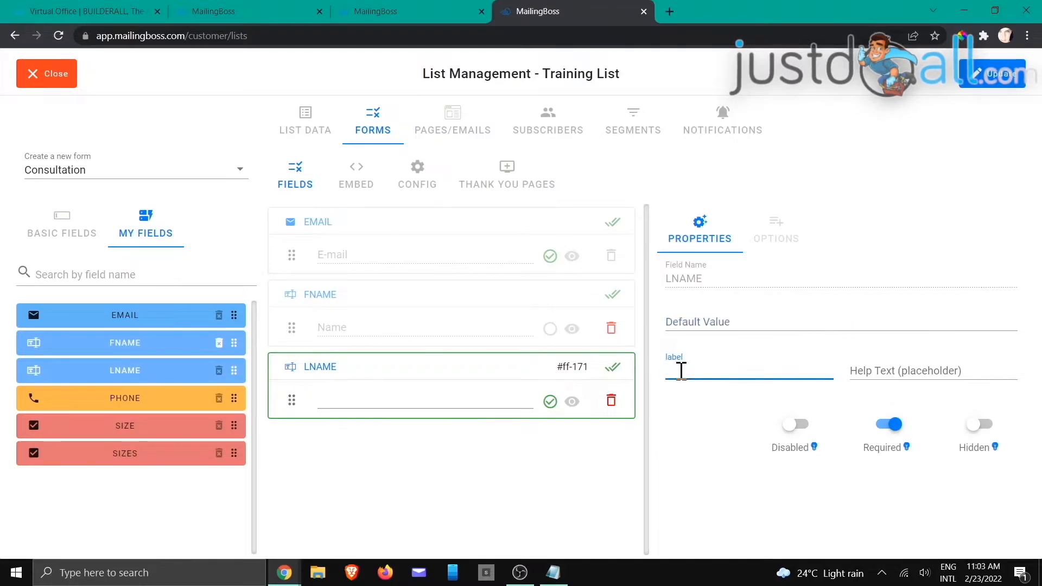
type("Surname")
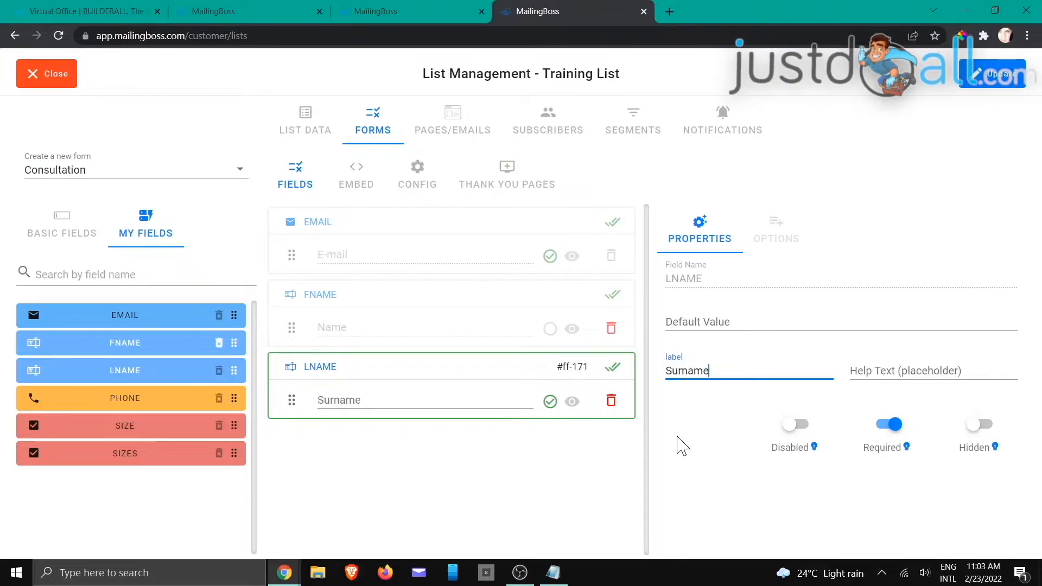
left_click(718, 452)
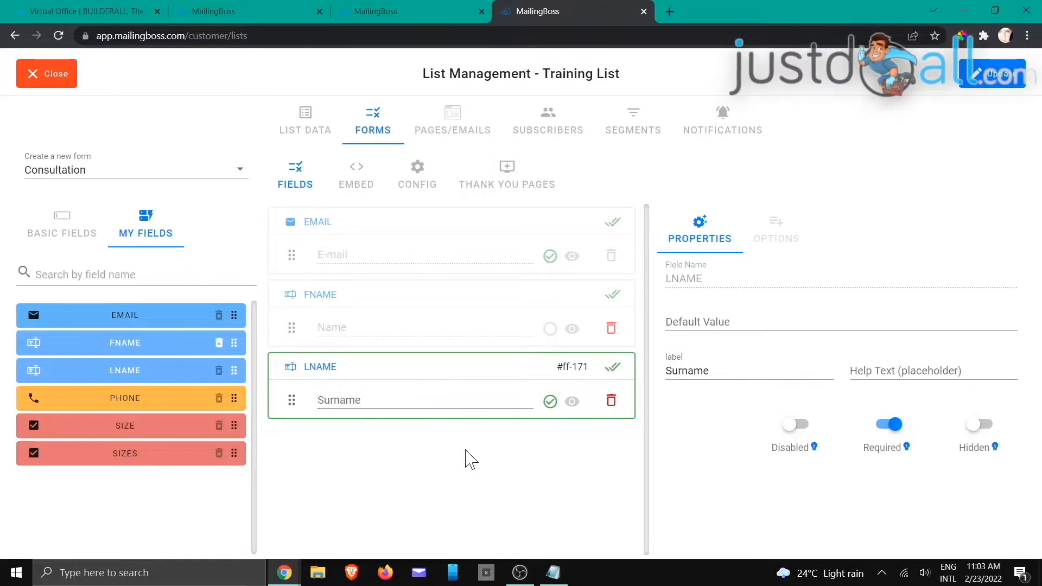
Step: Remove and re-add LNAME, labelling it 'Last Name' and keeping it required
left_click(611, 401)
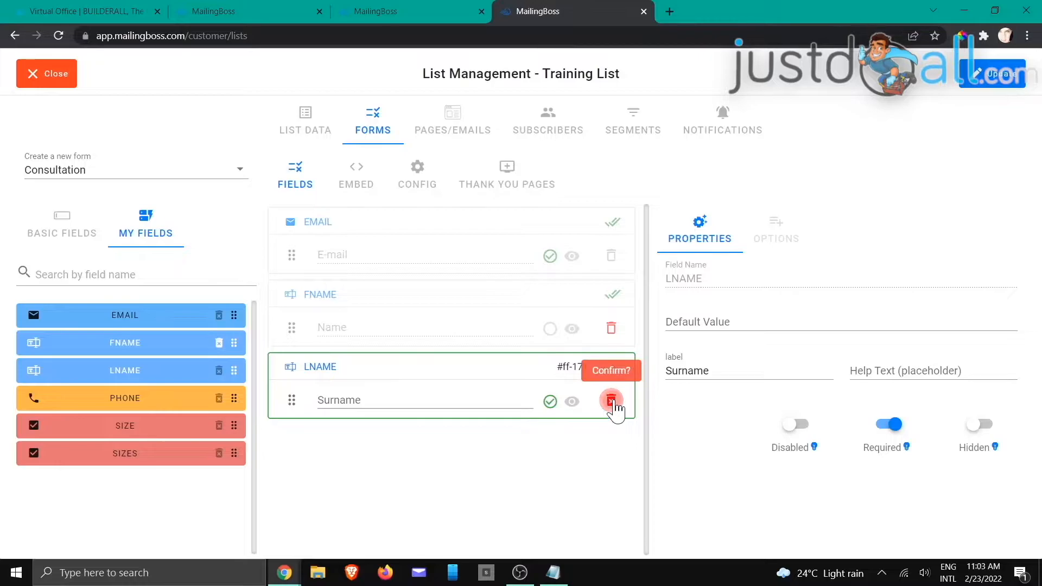
left_click(611, 401)
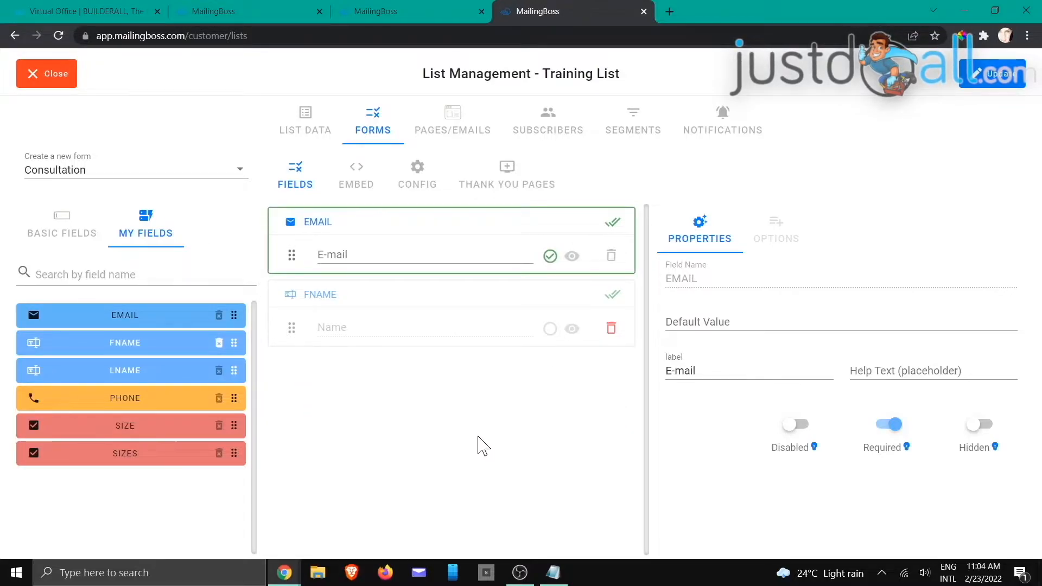
left_click_drag(179, 371, 407, 363)
left_click_drag(716, 320, 670, 327)
type("L")
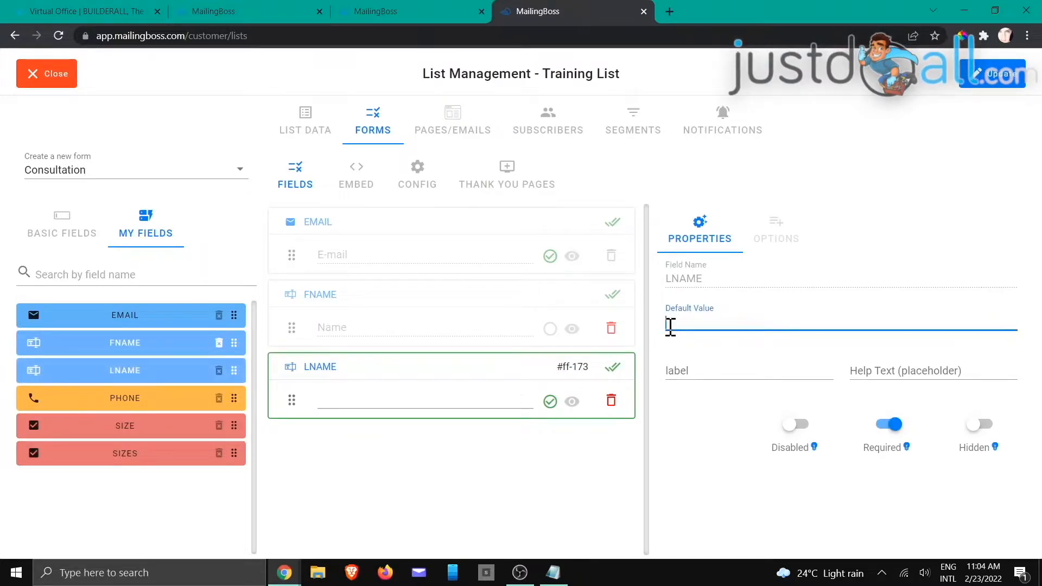
left_click(693, 365)
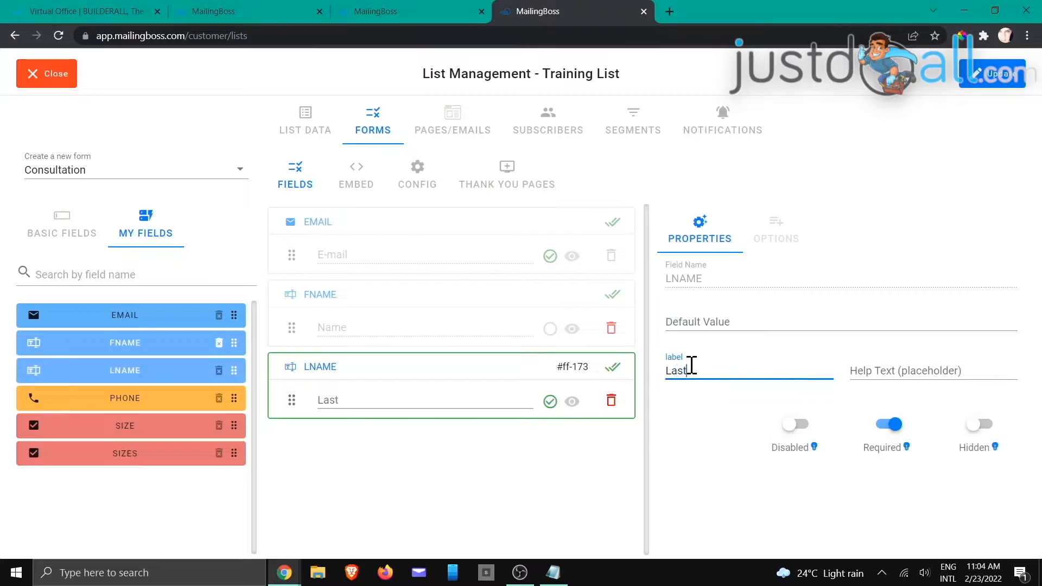
left_click(689, 437)
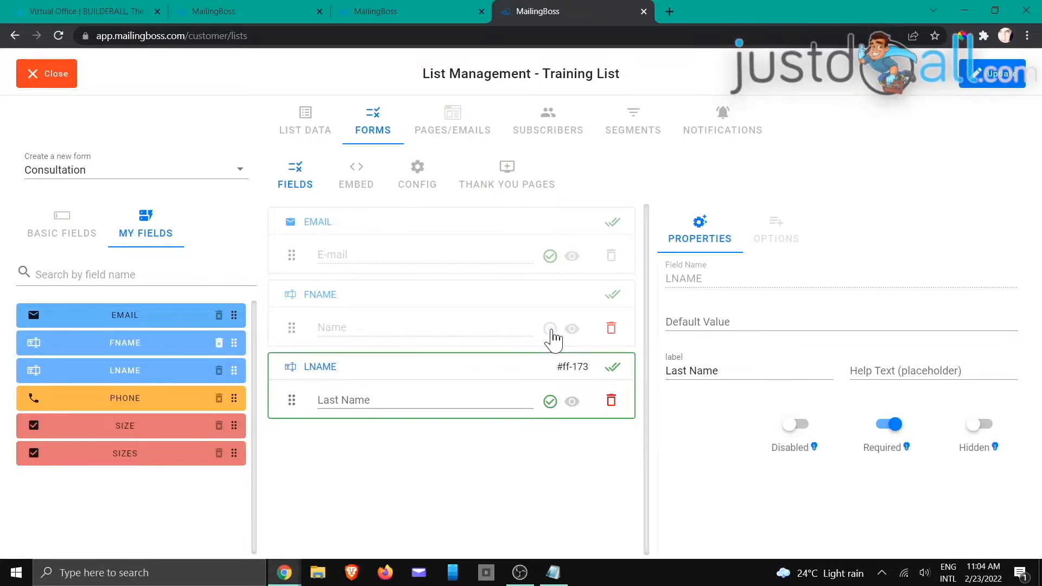
Step: Toggle the FNAME 'Name' field's Required setting off and back on, leaving it required
left_click(550, 330)
left_click(550, 329)
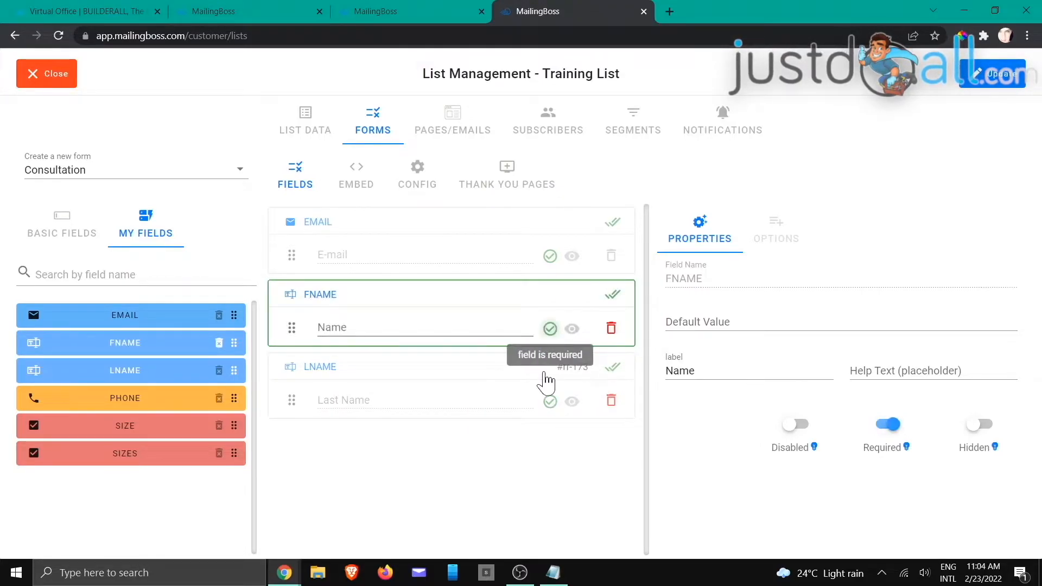
left_click(550, 329)
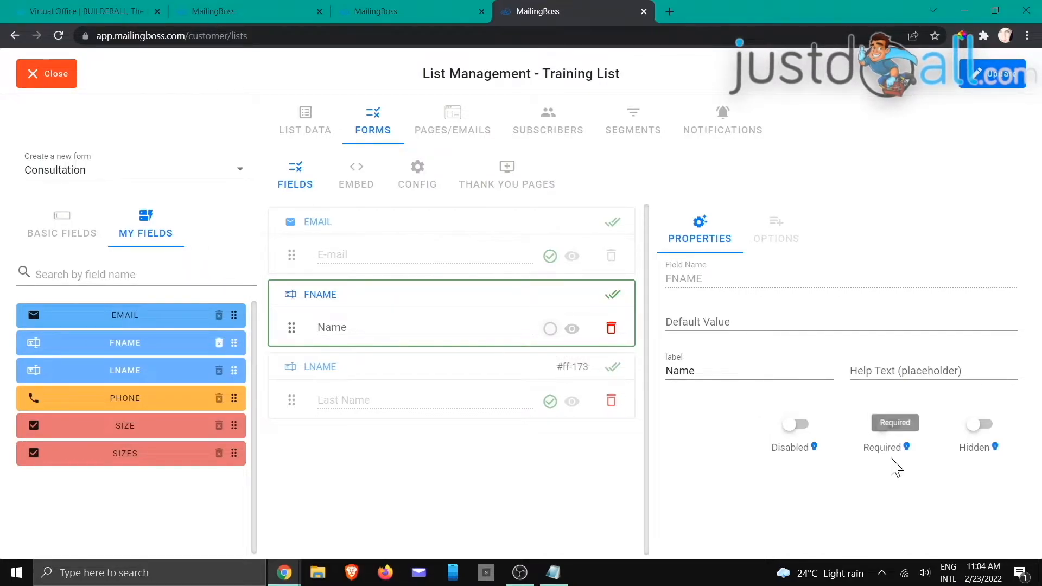
left_click(881, 426)
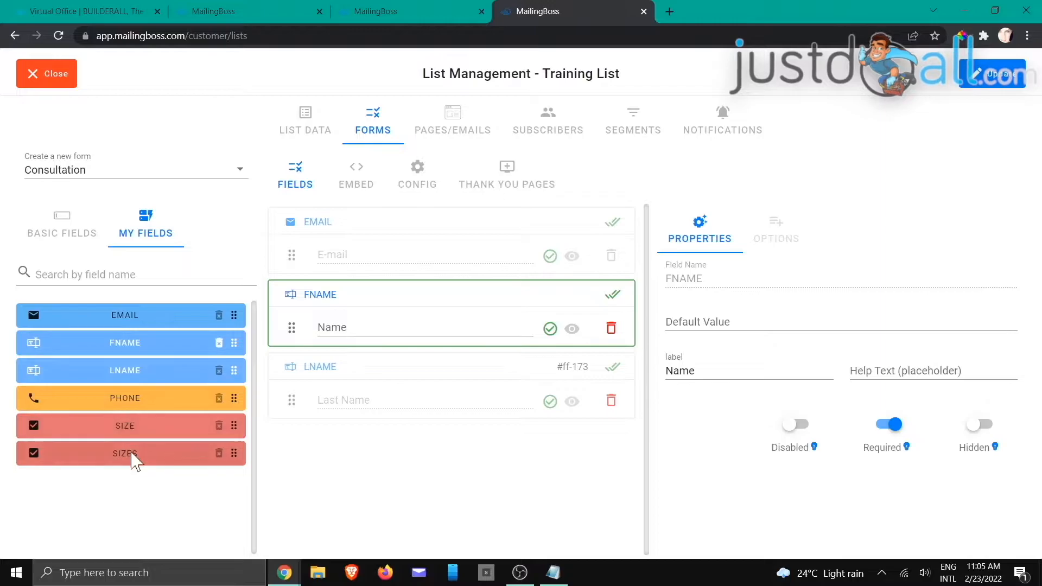
Step: Add the PHONE field below LNAME and move 'Cellphone Number' from its default value into its label
left_click_drag(228, 404, 402, 456)
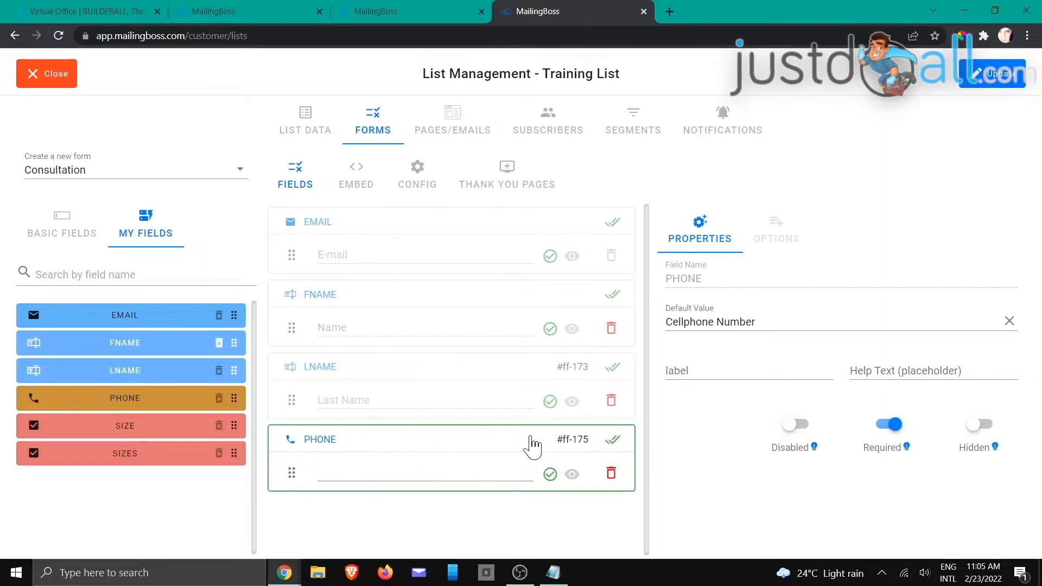
left_click_drag(763, 324, 667, 328)
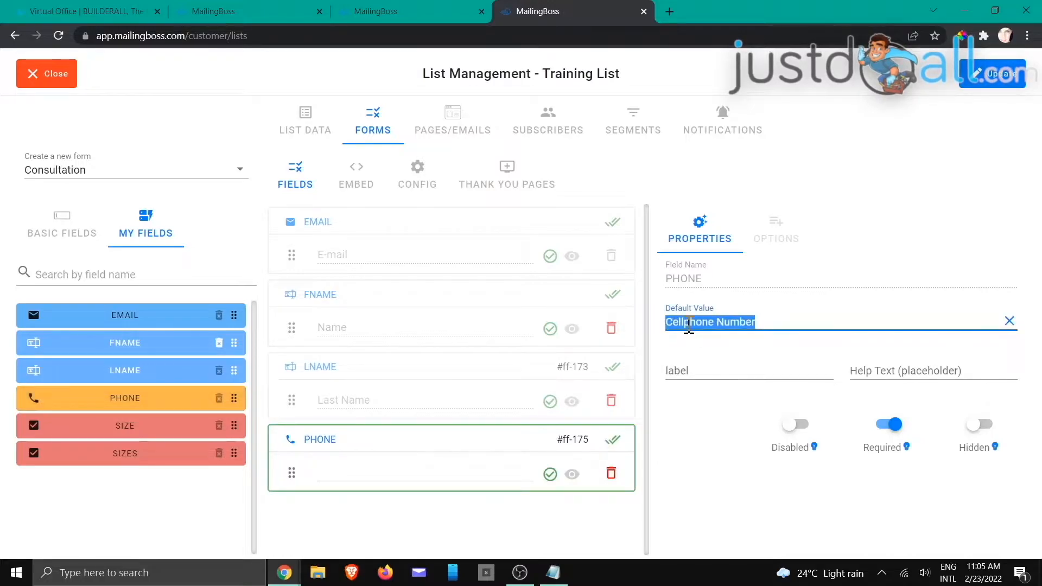
right_click(688, 326)
left_click(719, 358)
left_click(693, 369)
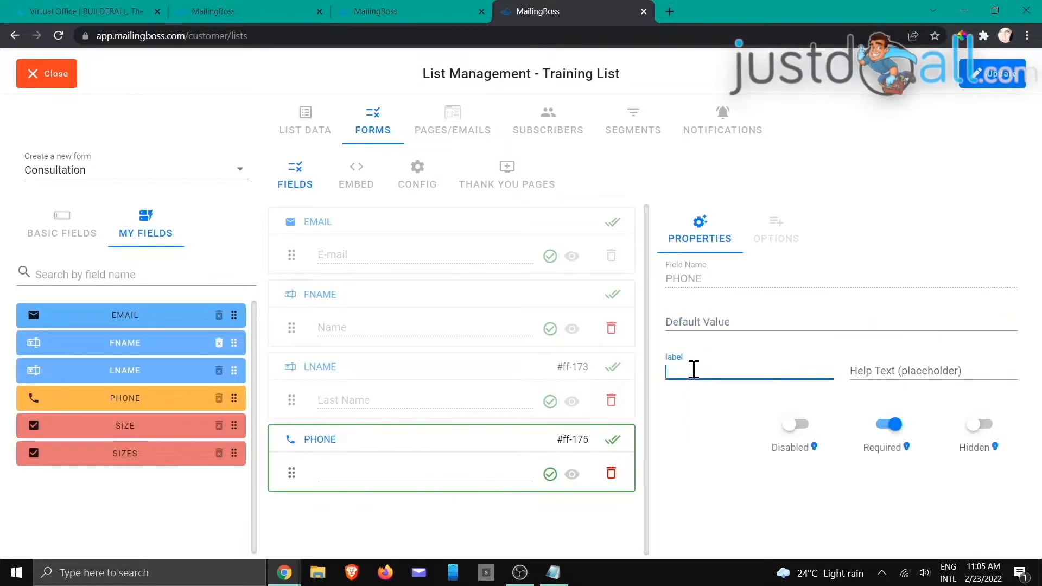
key("ctrl+v")
left_click(714, 445)
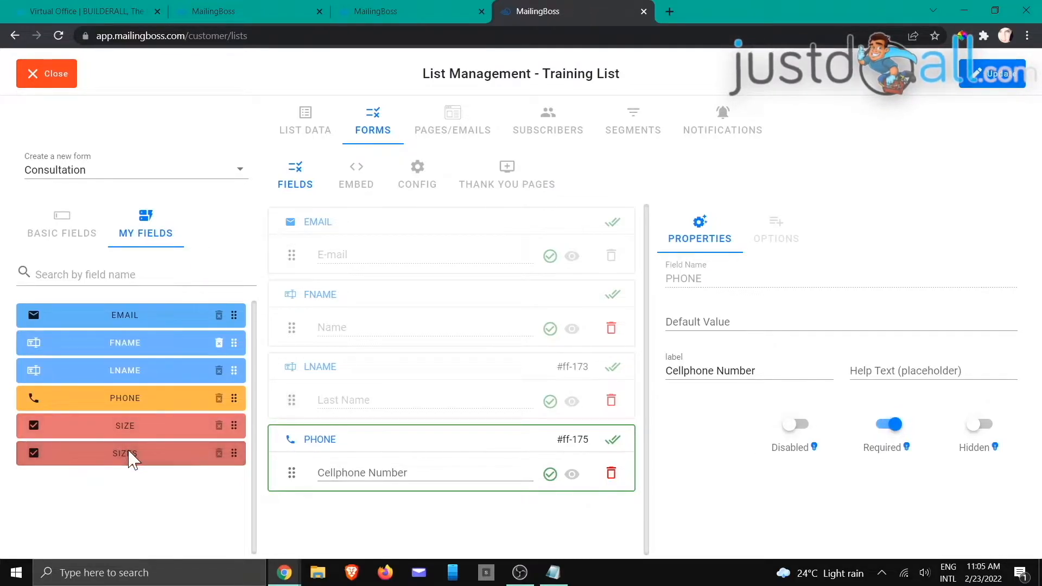
Step: Add the SIZE dropdown with Small, Medium and Large options below PHONE
left_click_drag(132, 428, 393, 516)
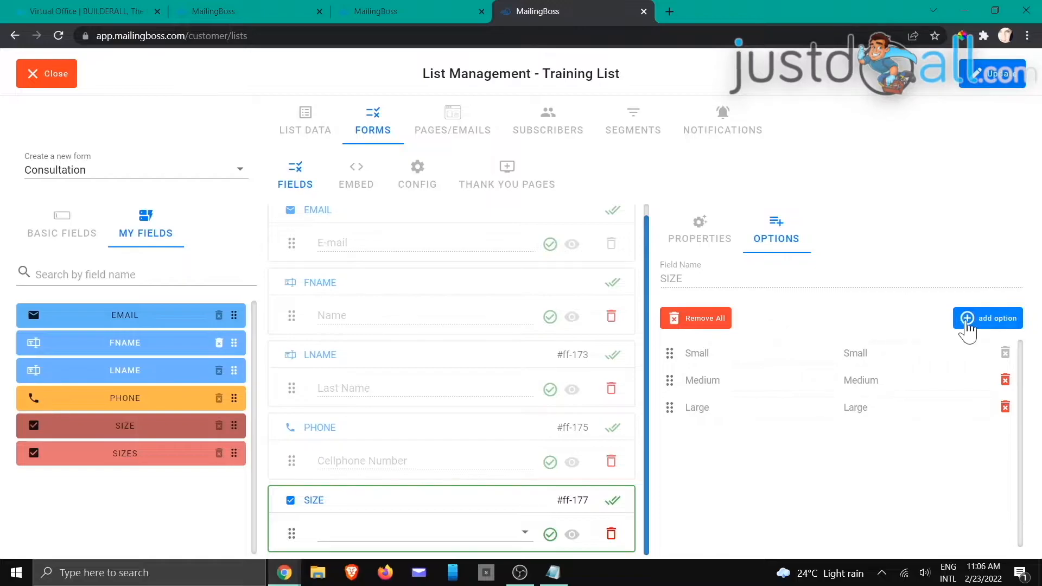
left_click(967, 320)
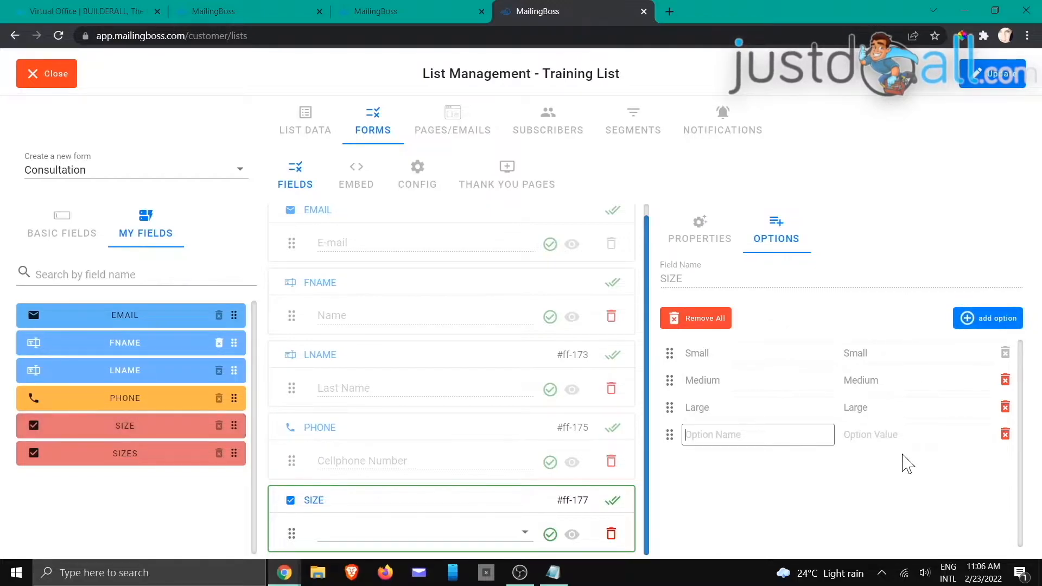
left_click(1005, 434)
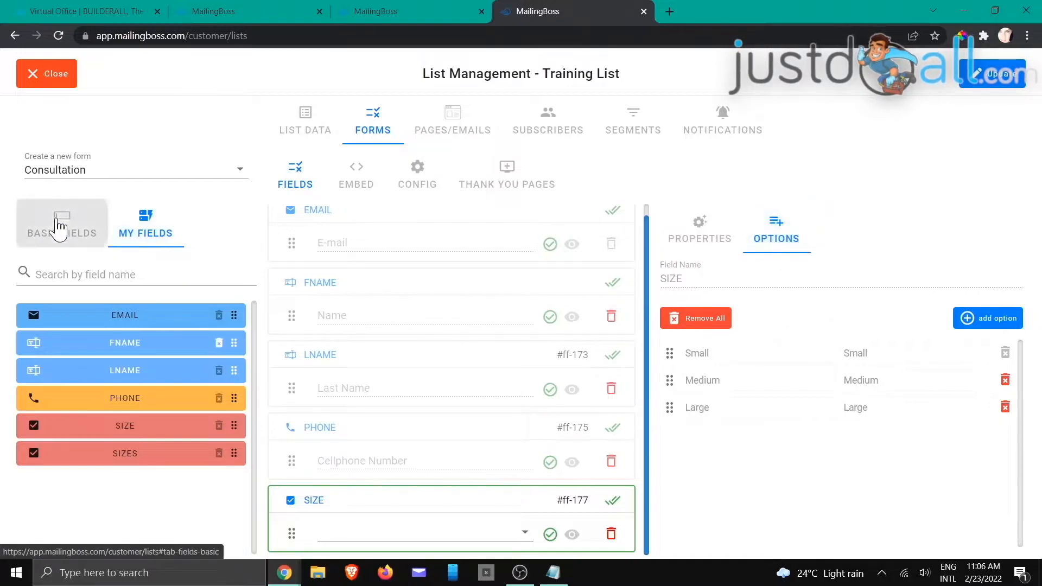
left_click(58, 225)
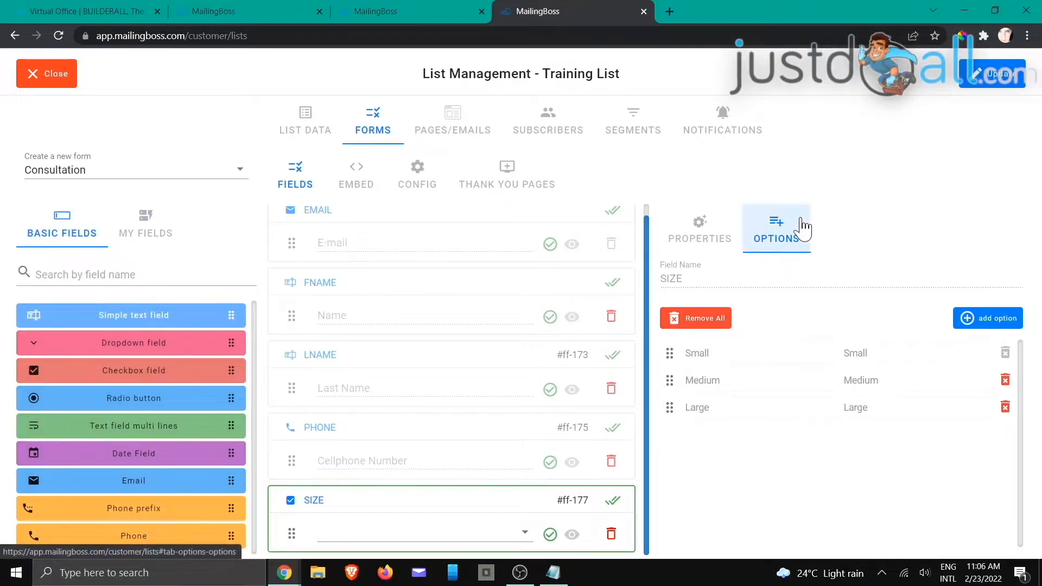
Step: Delete the SIZE field and add a Phone prefix field below PHONE
left_click(610, 534)
left_click(610, 536)
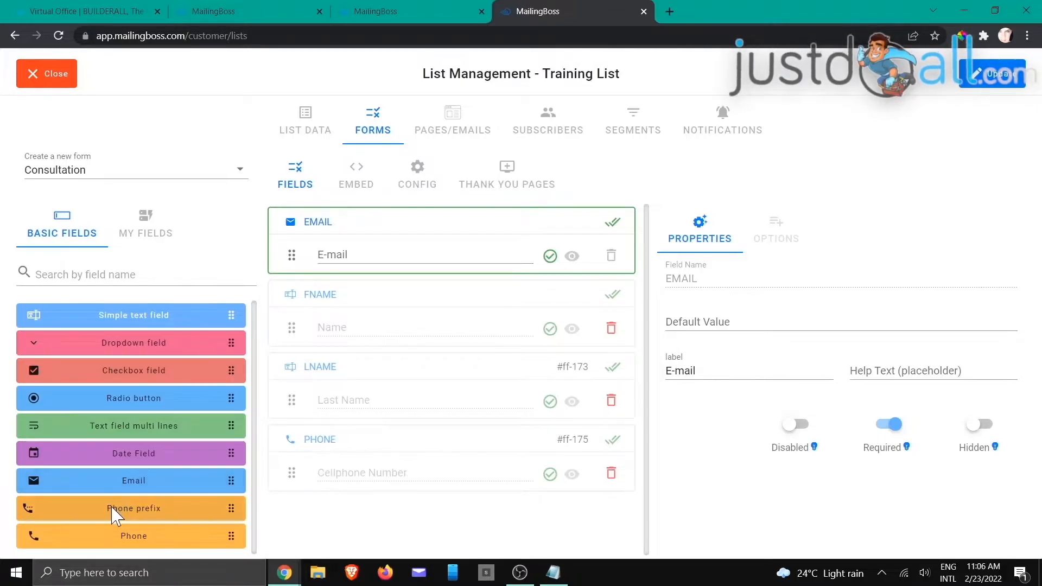
left_click_drag(136, 516, 315, 502)
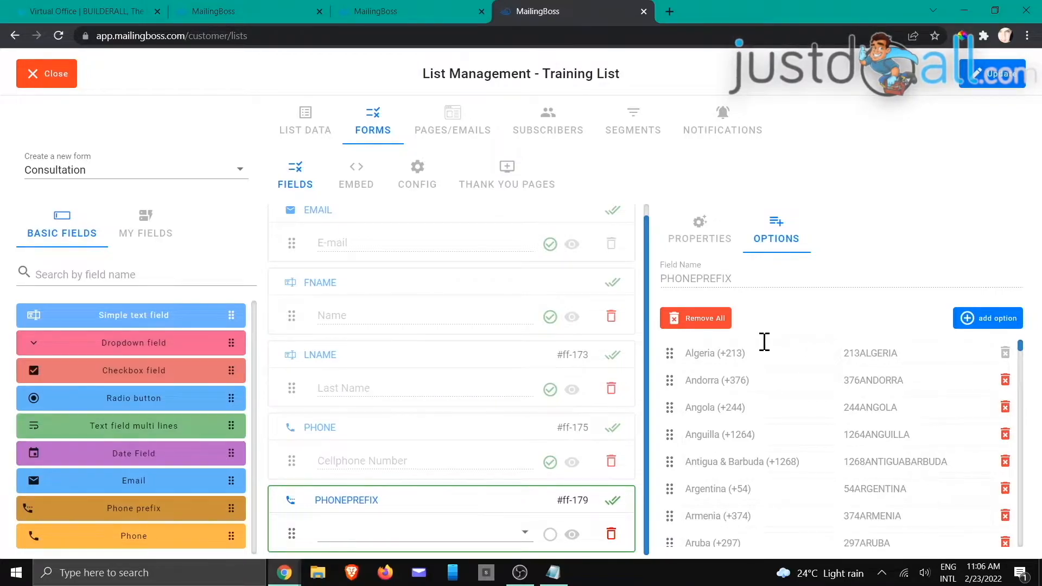
Step: Replace the prefix options with South Africa (27) / 27SOUTHAFRICA and make the field optional
left_click(679, 320)
left_click(478, 375)
type("South Africa (27")
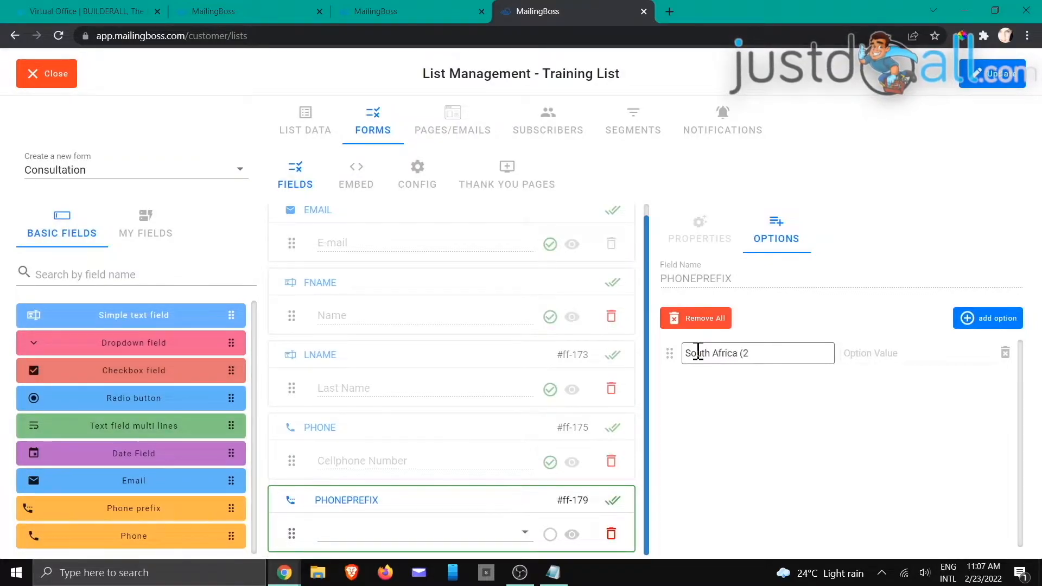
left_click(881, 355)
type("27SOUTHAFRICA")
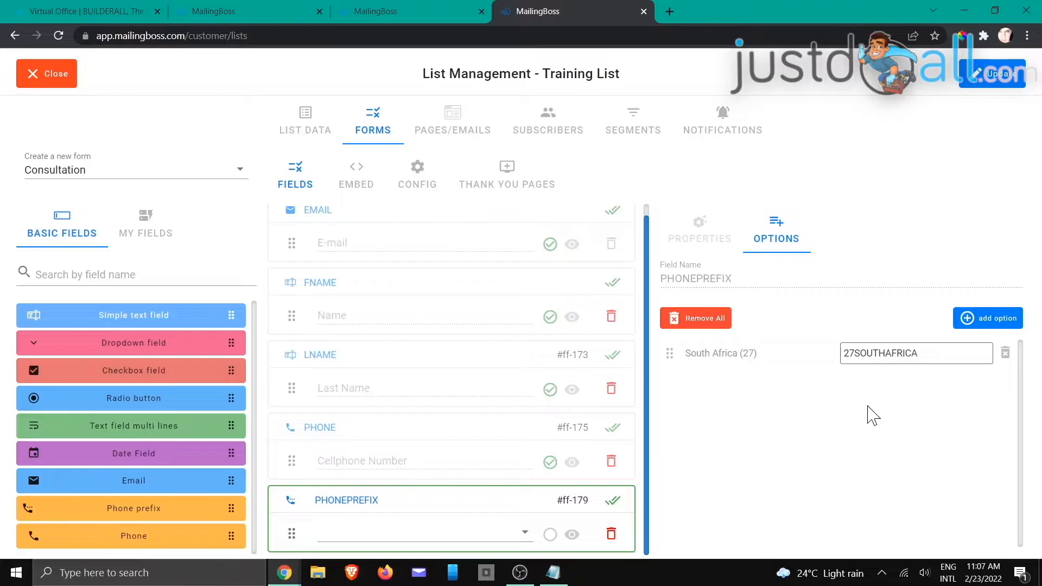
left_click(872, 416)
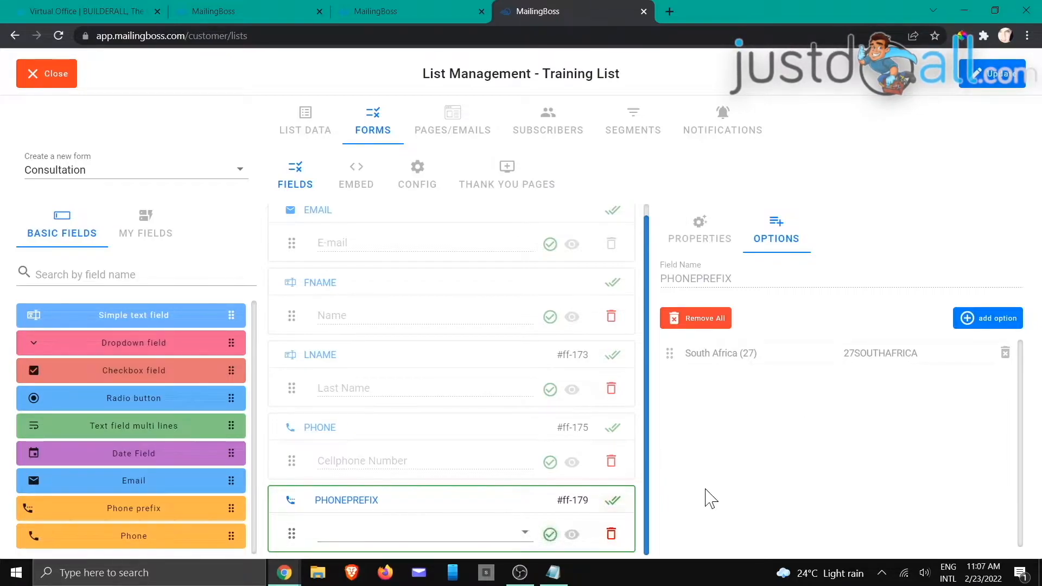
left_click(550, 534)
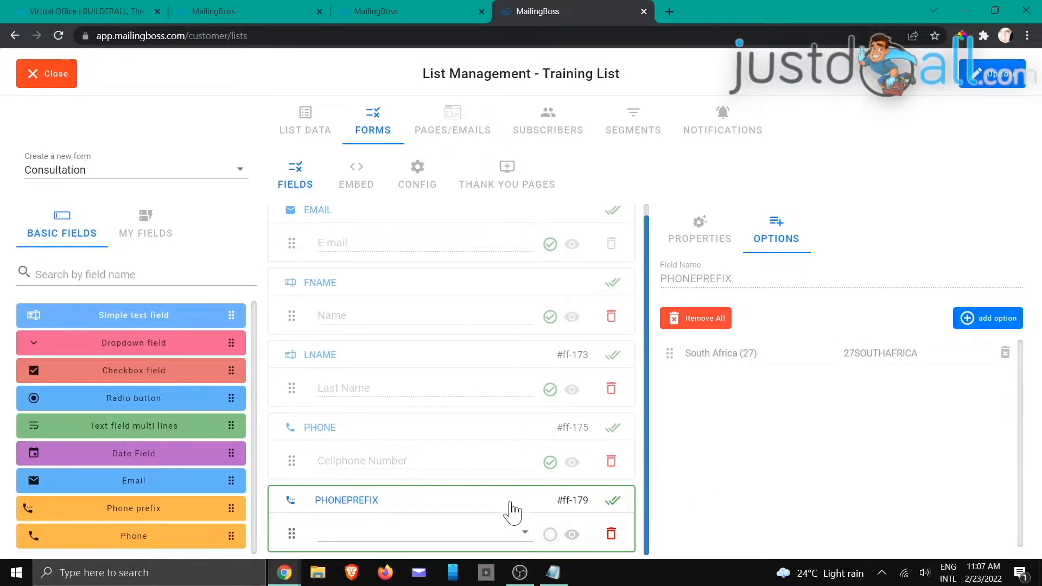
left_click(368, 459)
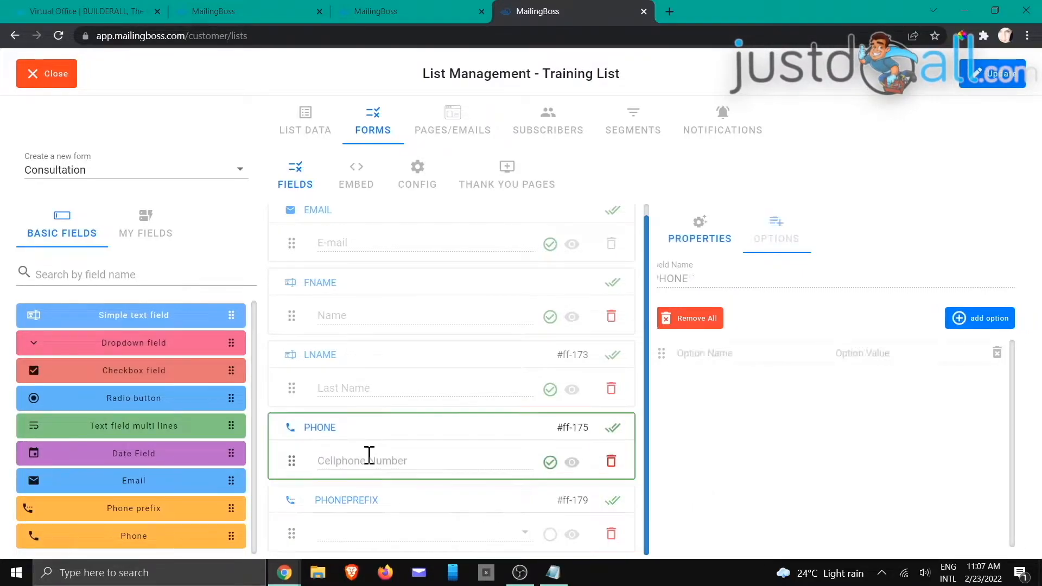
left_click(372, 514)
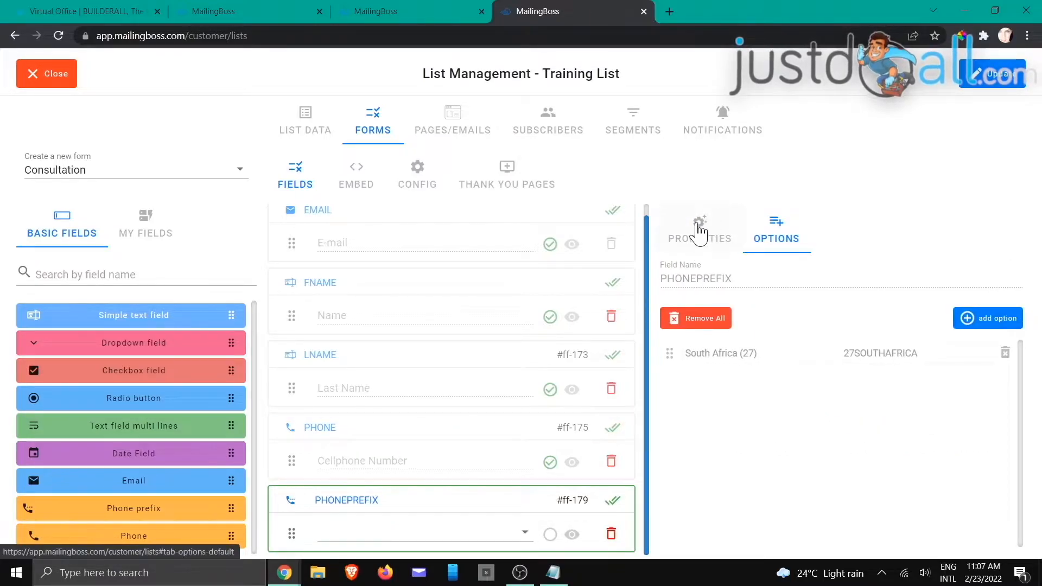
left_click(700, 235)
Step: Hide PHONEPREFIX, move it above PHONE, and update the Consultation form
left_click(978, 426)
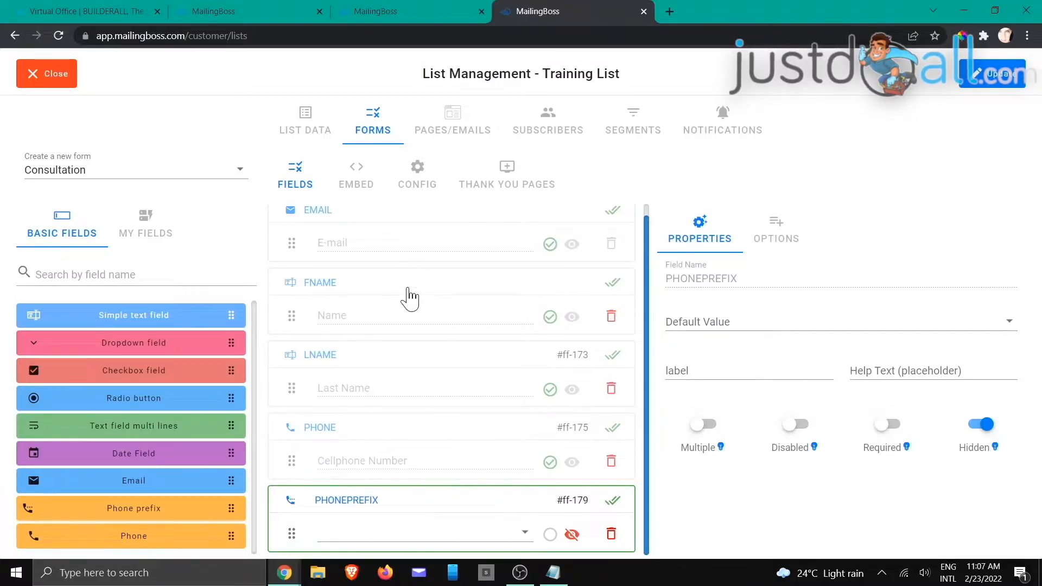
left_click_drag(409, 511, 407, 458)
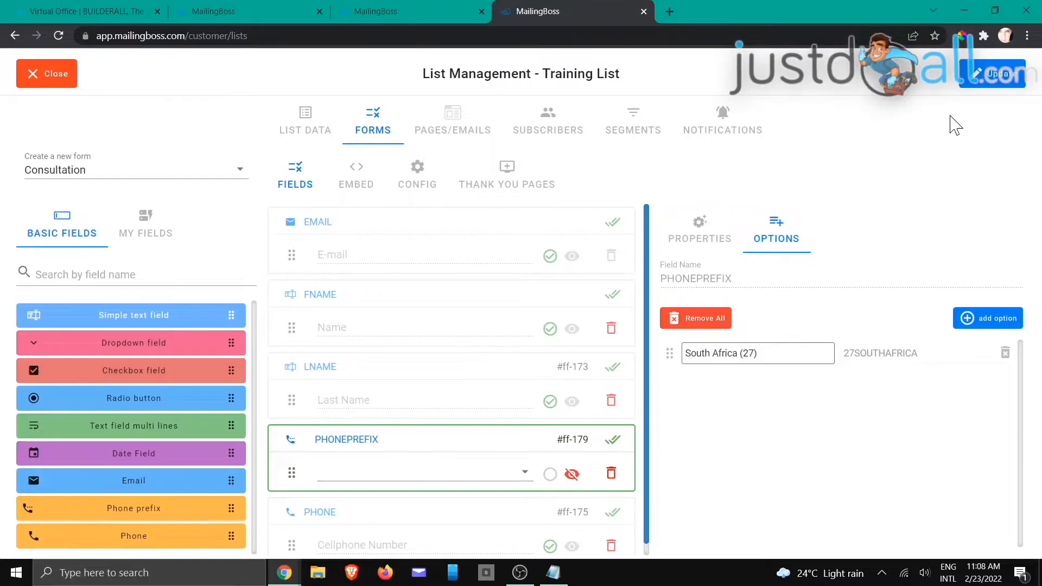
left_click(979, 76)
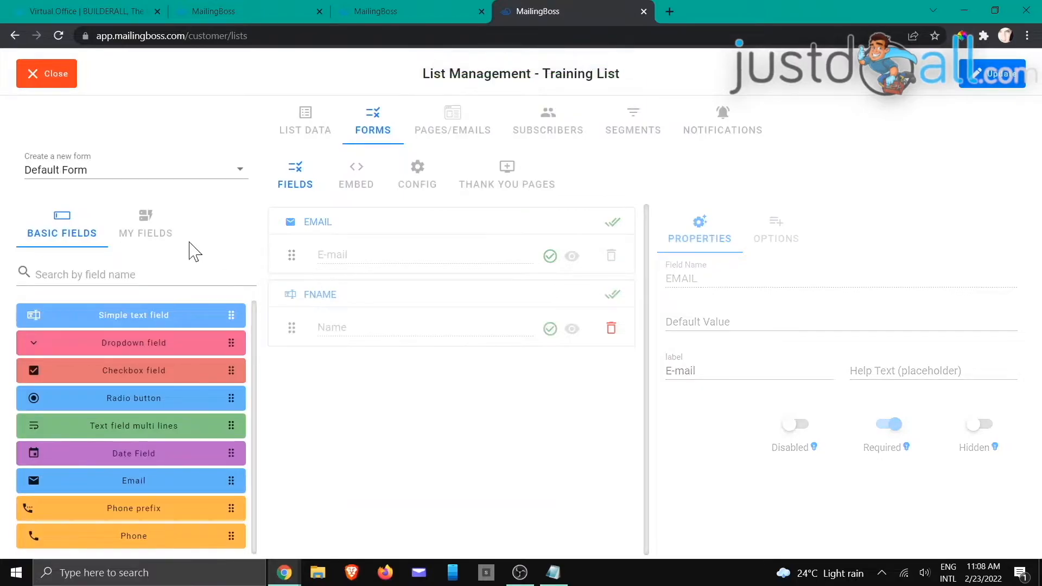
Step: Add PHONEPREFIX to the Default Form below FNAME, then delete it again
left_click(147, 236)
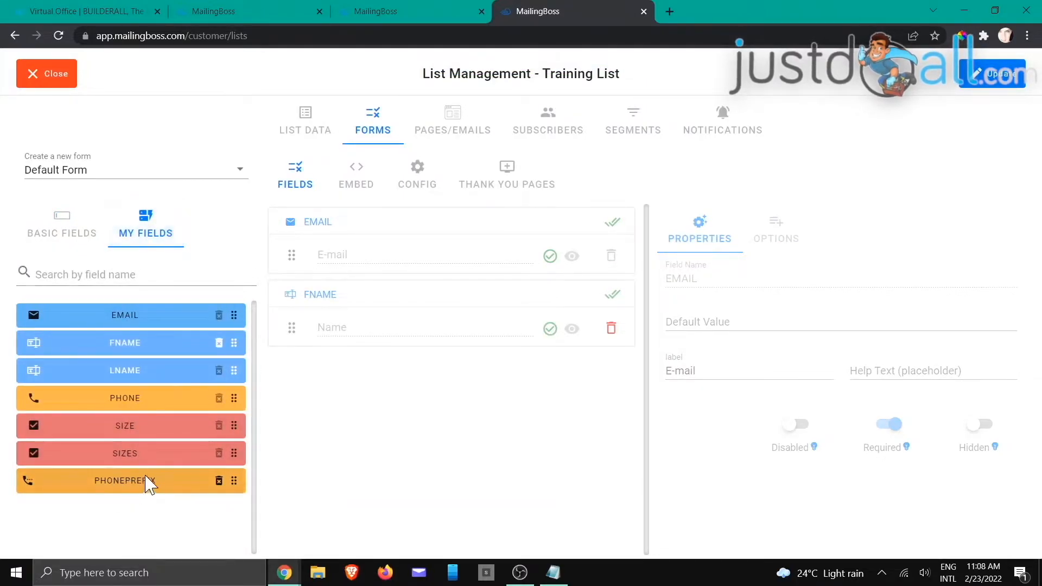
left_click_drag(139, 484, 395, 397)
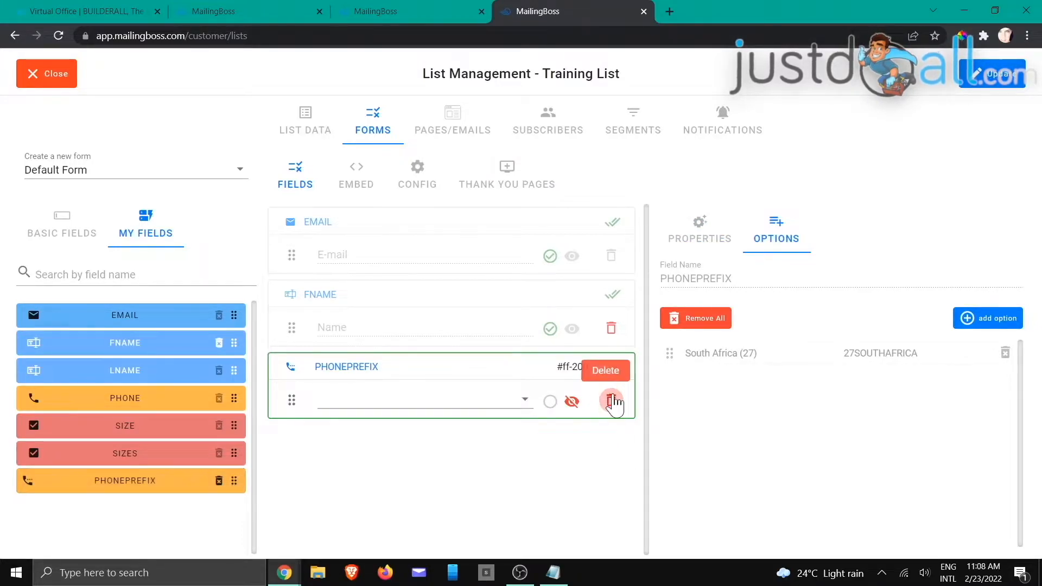
left_click(612, 401)
left_click(611, 401)
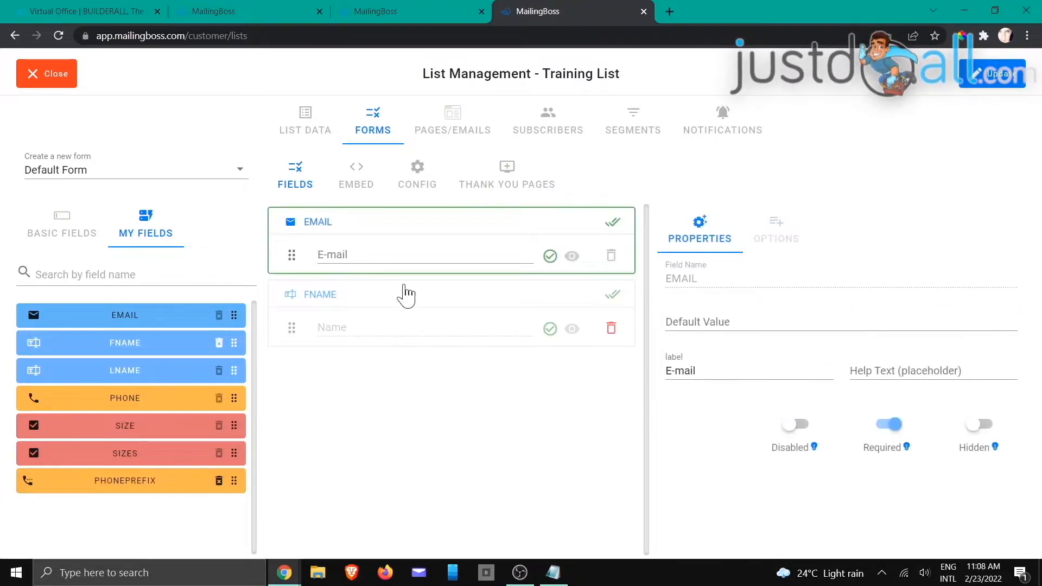
Step: Load the Consultation form in the form builder
left_click(200, 168)
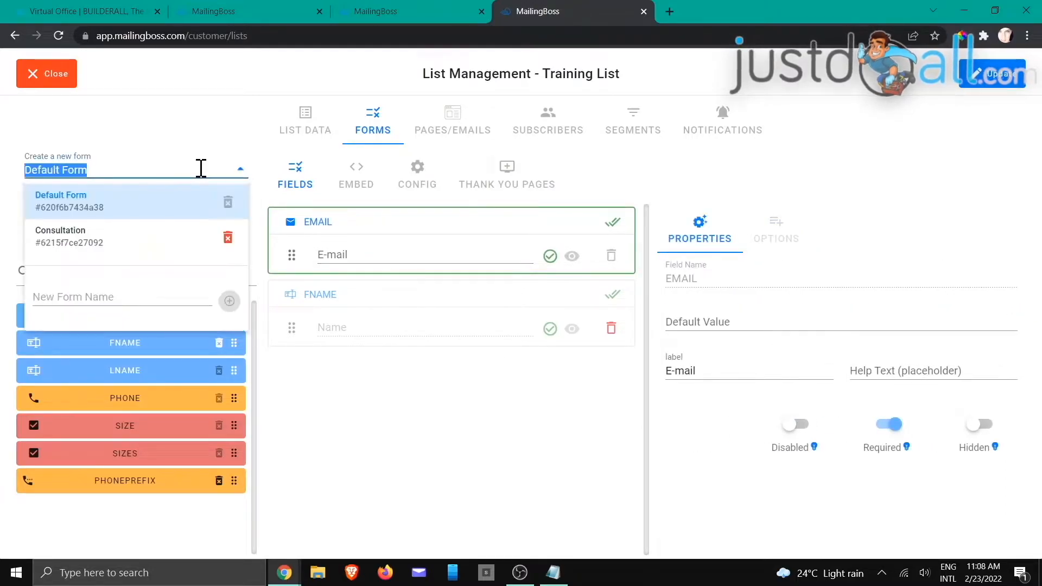
left_click(88, 241)
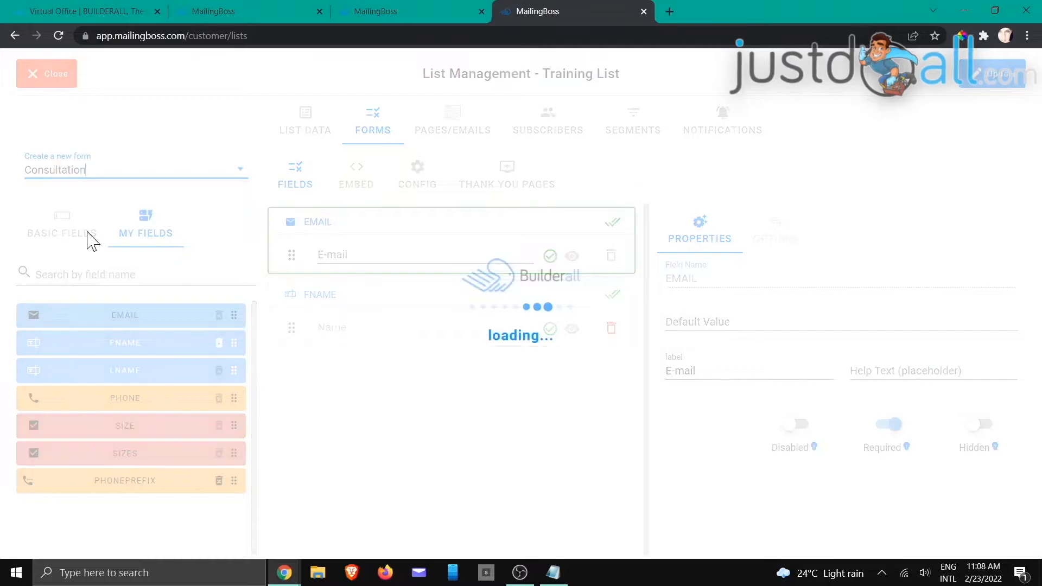
scroll(414, 275, "down", 1)
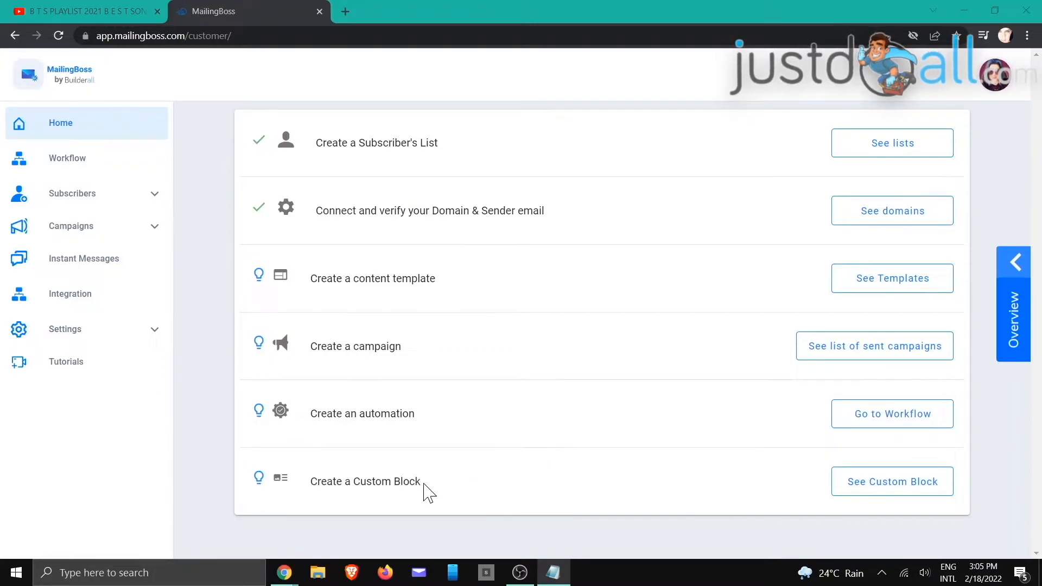
Step: Start a new custom block and tag it DISCLAIMER
left_click(874, 491)
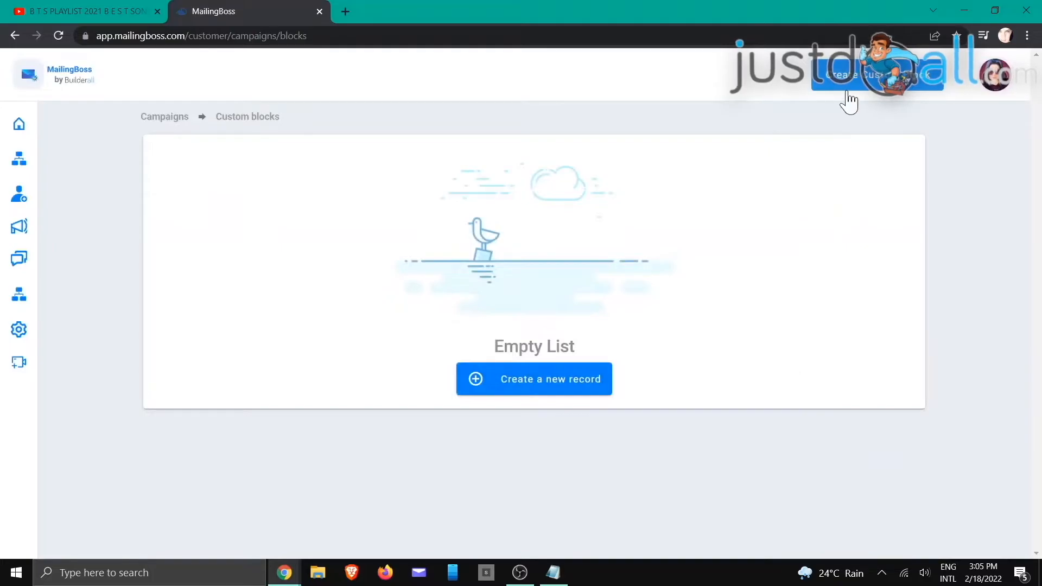
left_click(515, 386)
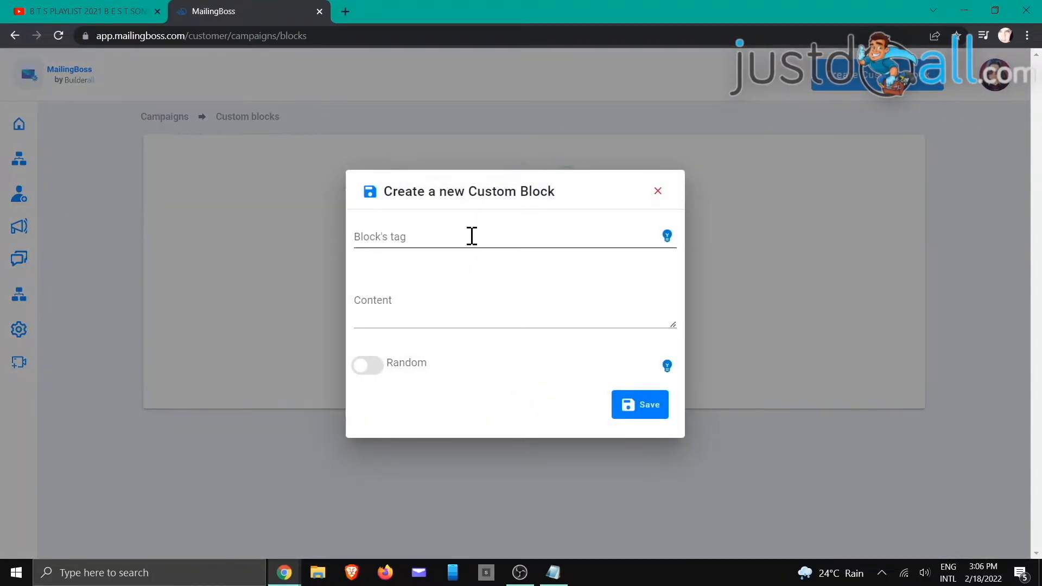
mouse_move(667, 237)
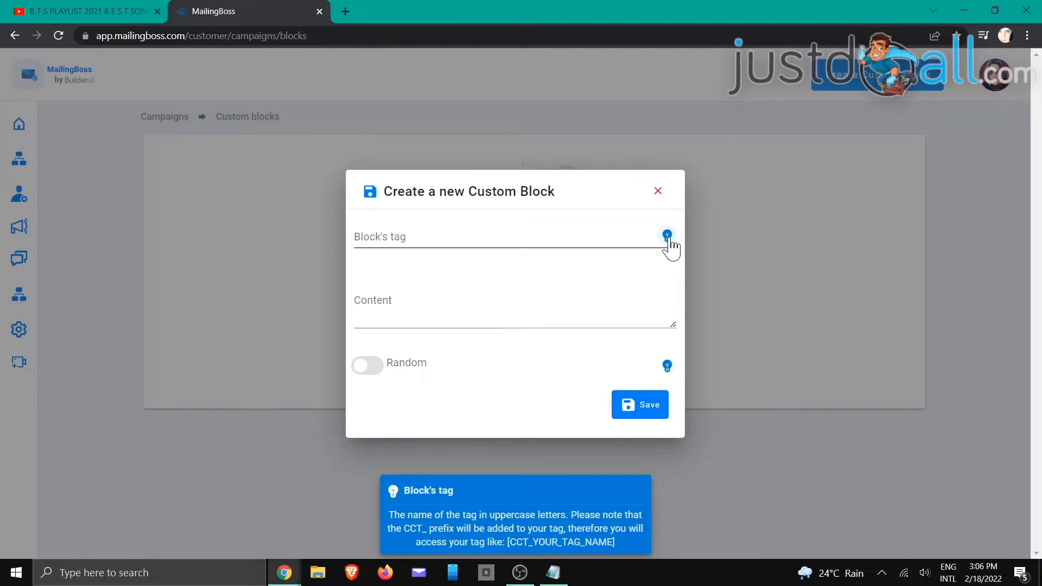
mouse_move(667, 369)
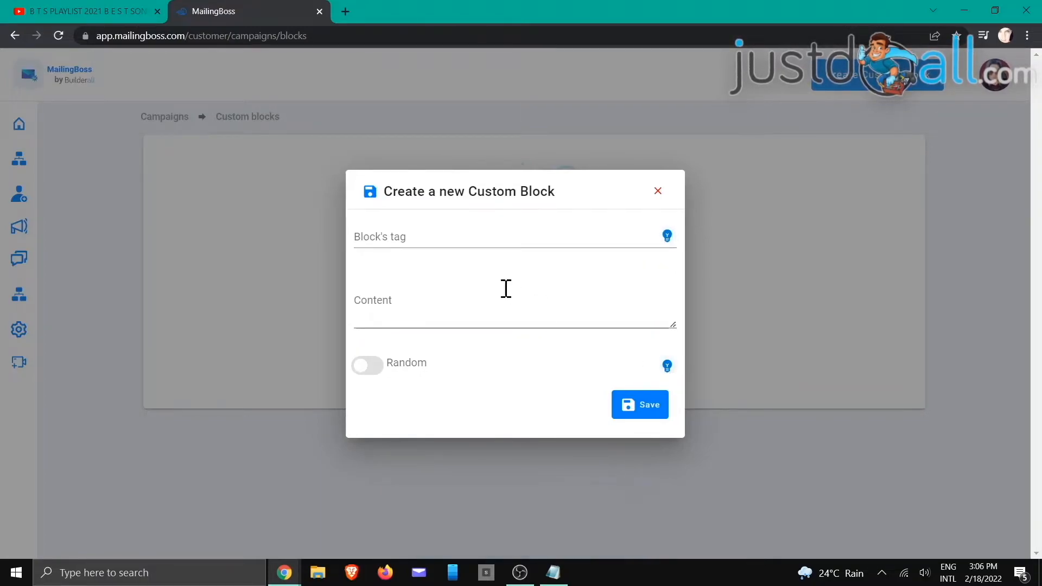
left_click(466, 237)
type("dIS")
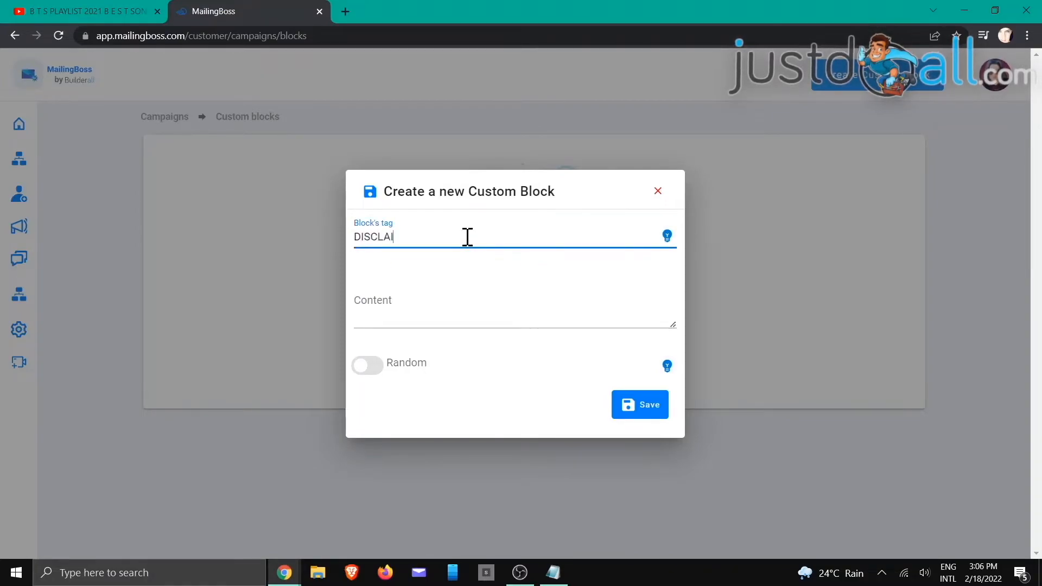
Step: Paste the commission disclaimer into the block content, save it, and return to Home
left_click(425, 311)
right_click(428, 313)
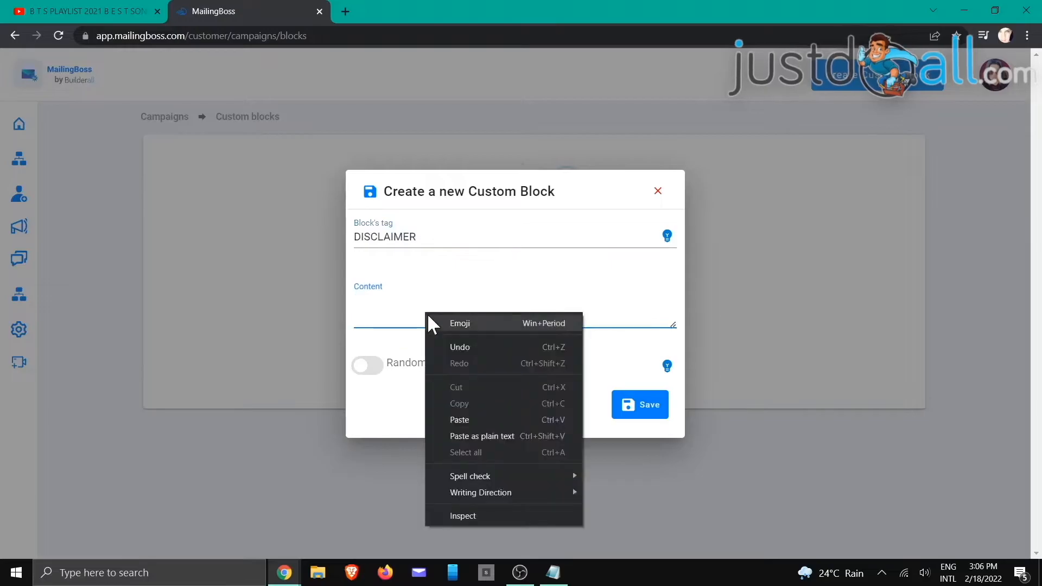
left_click(472, 421)
left_click(634, 418)
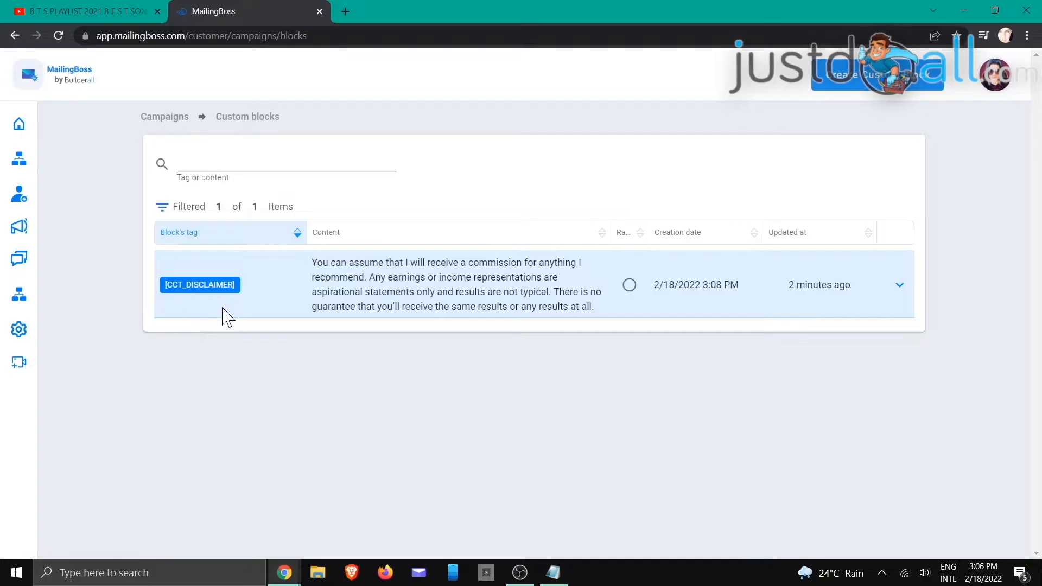
left_click(22, 128)
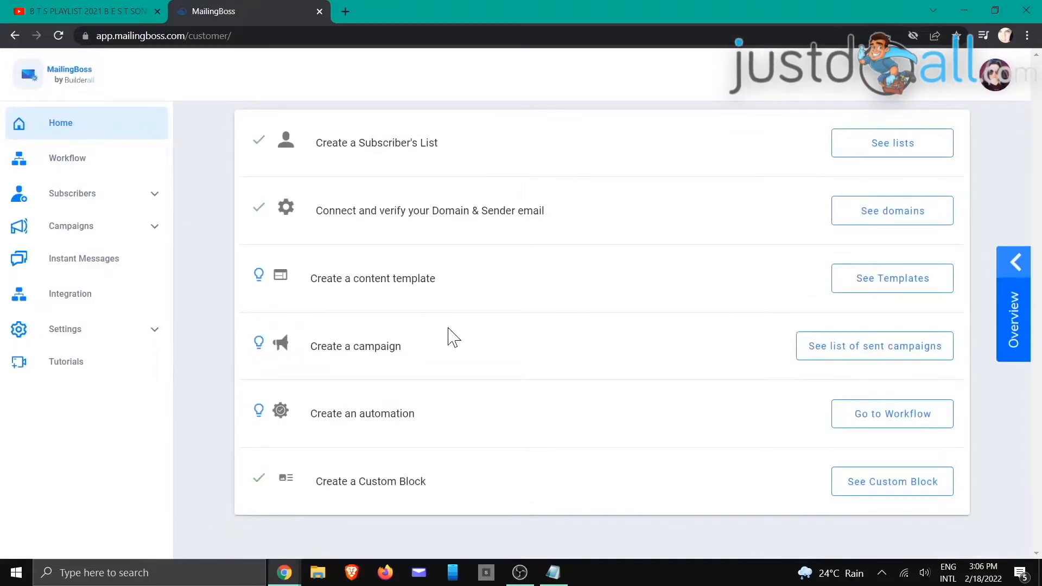
Step: Create a regular campaign named 'Custom Block' for the Training List and save it
left_click(823, 348)
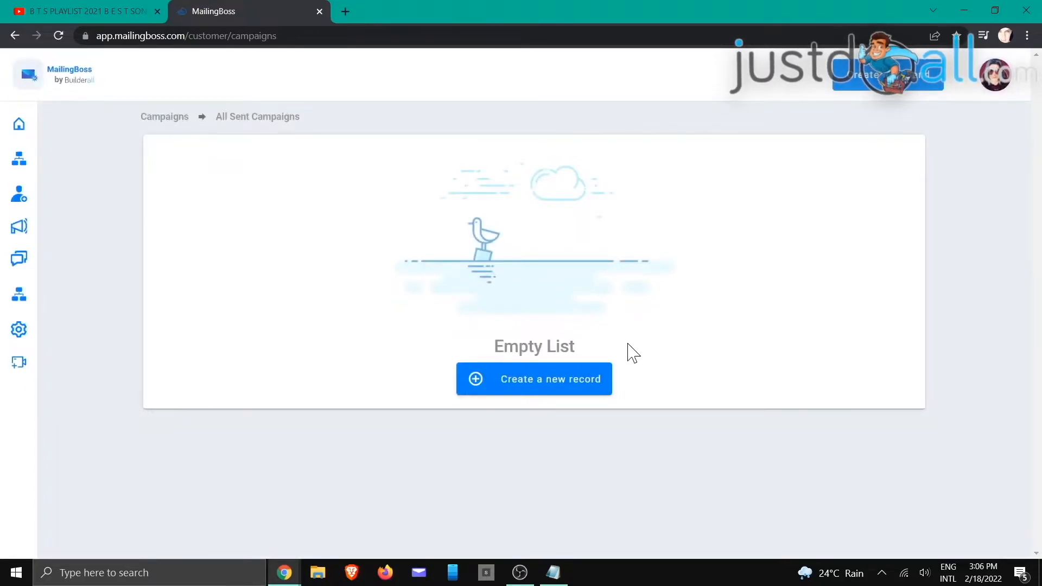
left_click(554, 382)
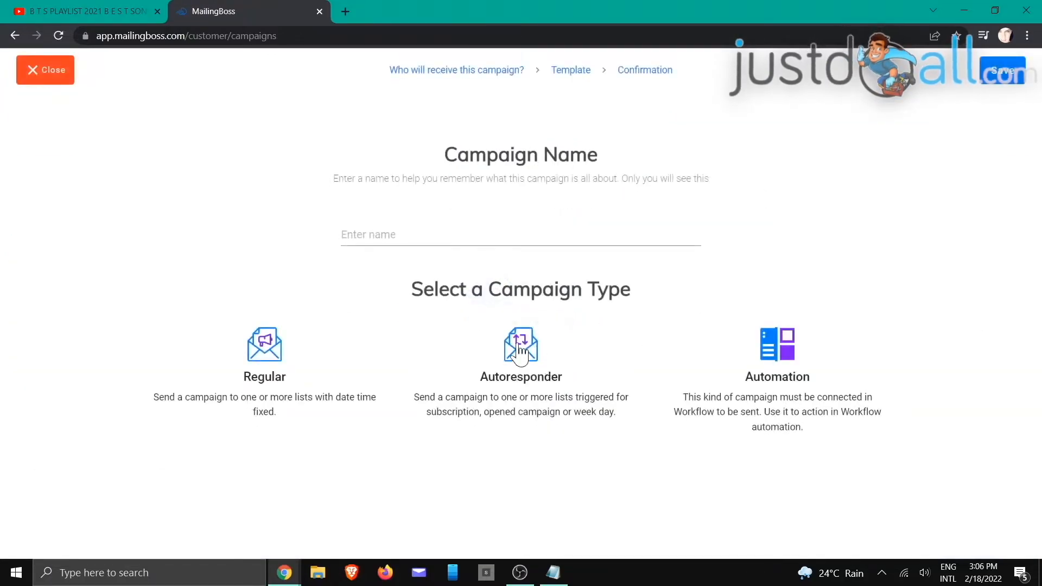
left_click(411, 229)
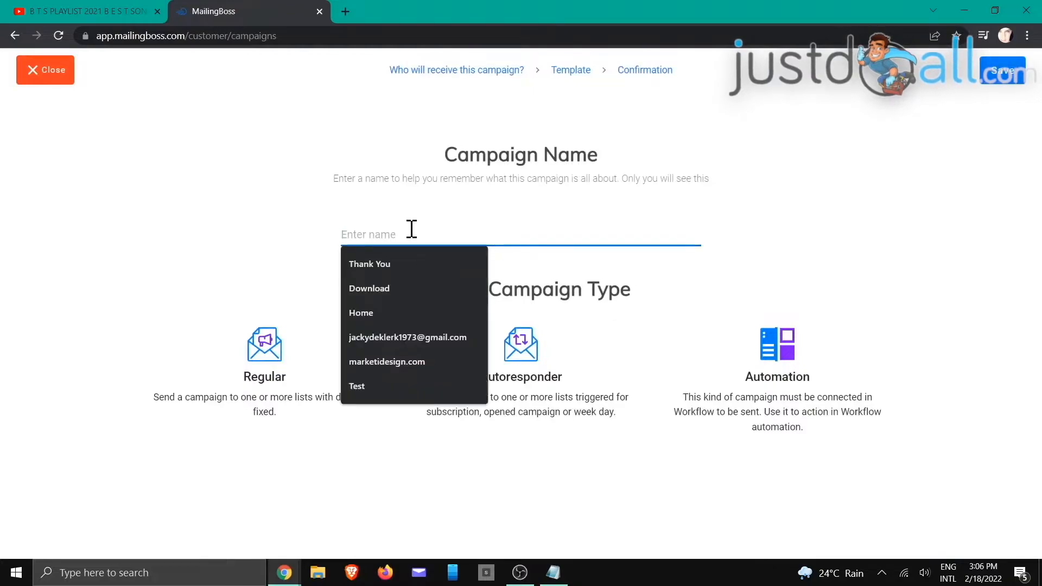
type("cUSTOM")
key("BackSpace")
type("Custom Block")
left_click(269, 347)
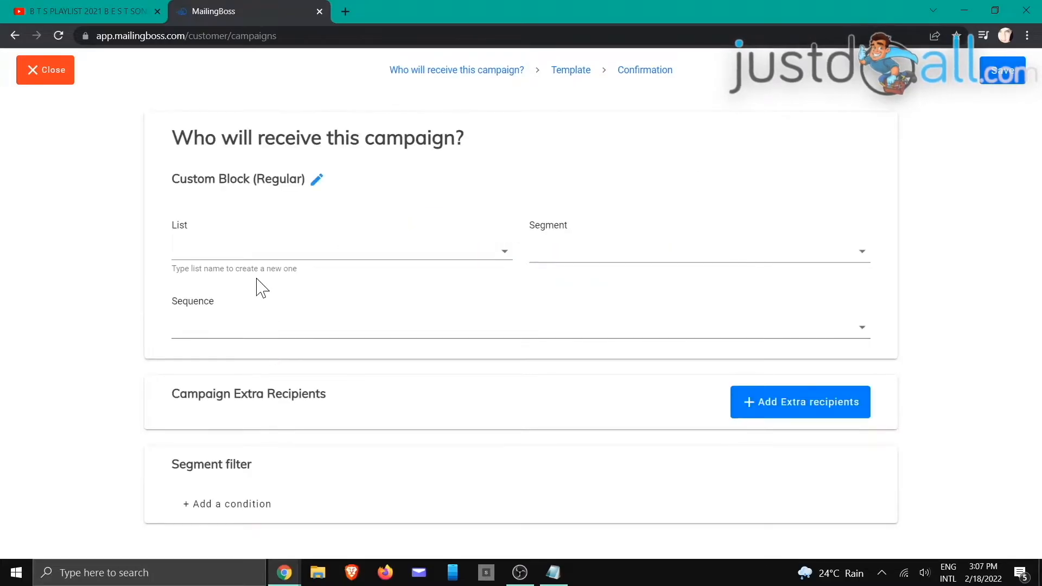
left_click(285, 250)
left_click(285, 350)
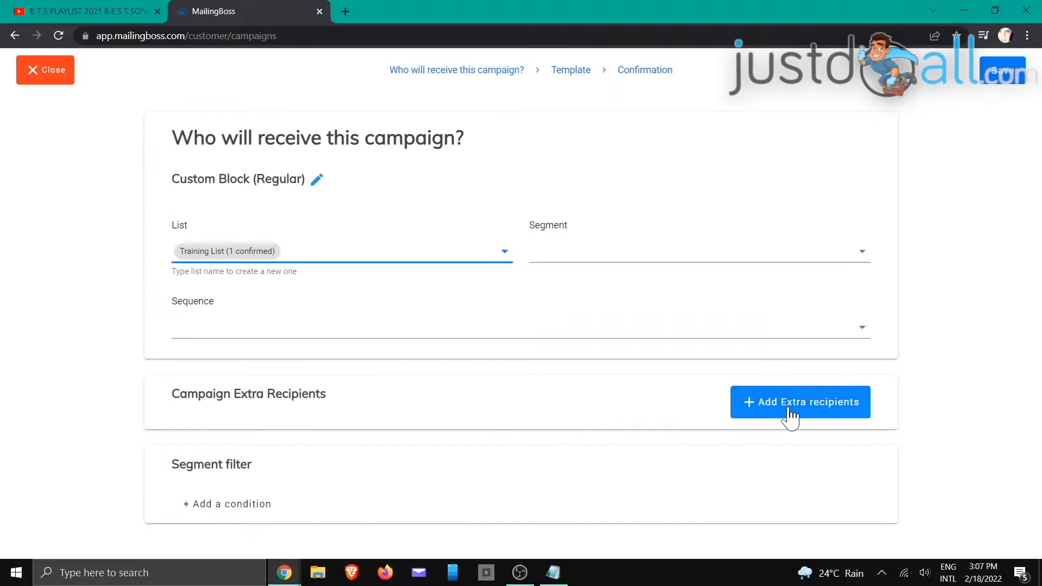
left_click(996, 82)
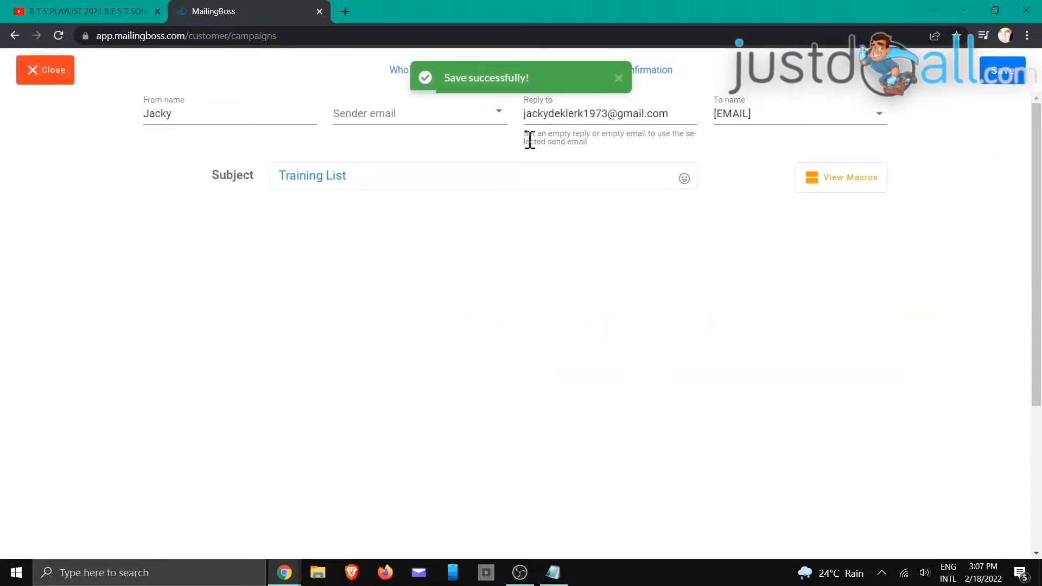
Step: Set the Custom Block email's sender to the account's own email address
left_click(447, 114)
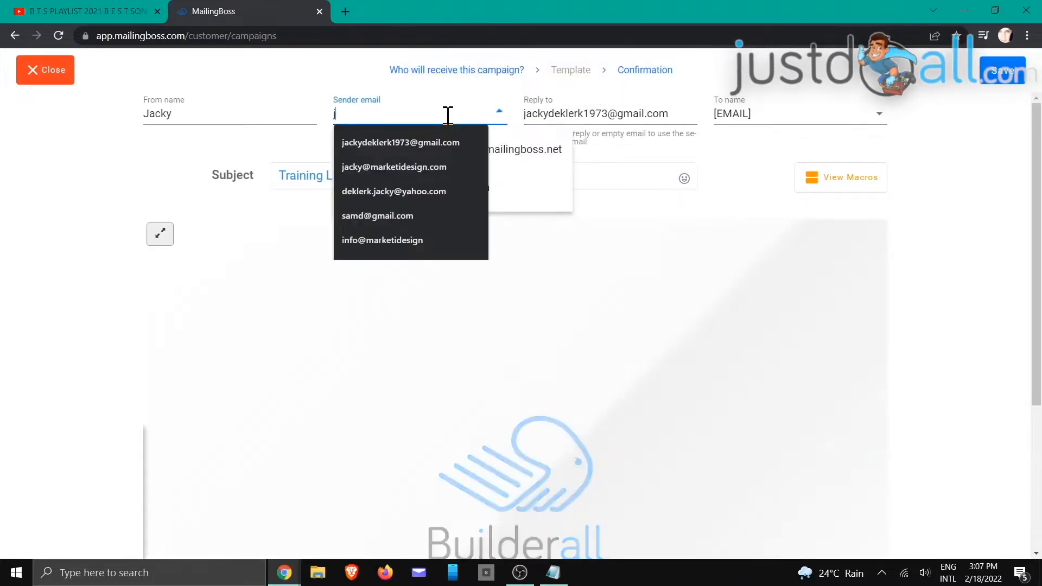
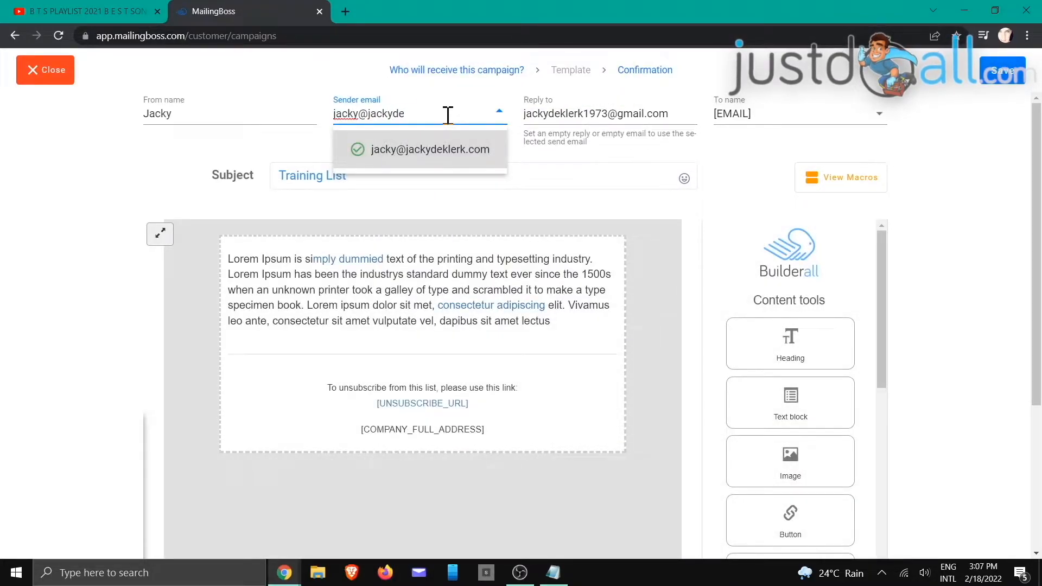
left_click(440, 148)
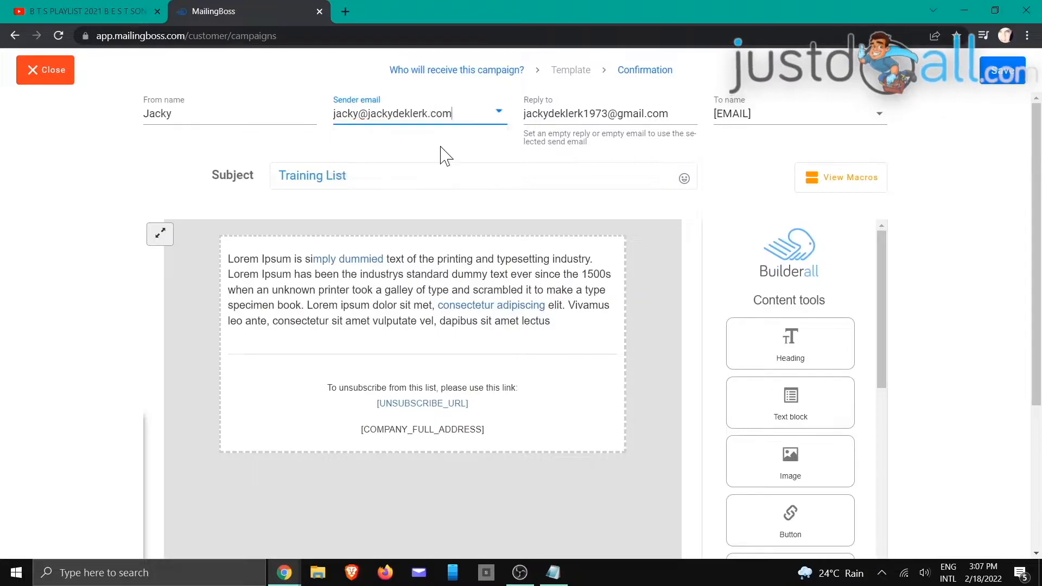
Step: Replace the placeholder body with 'Hello there,' and 'Paragraph!' on separate lines
left_click(552, 320)
left_click_drag(551, 323, 228, 262)
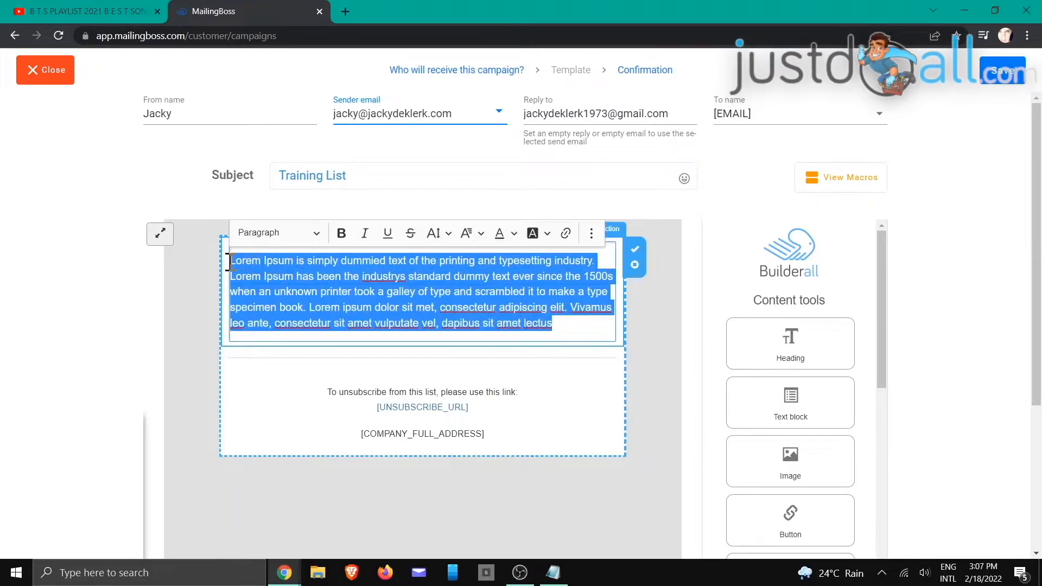
type("Hello there,")
key("Return")
key("Return")
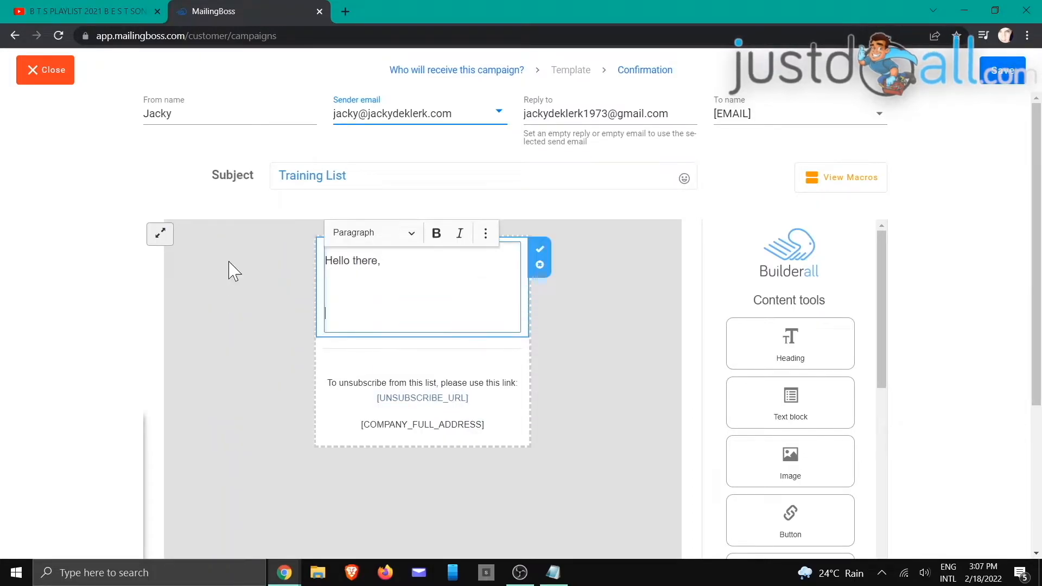
key("BackSpace")
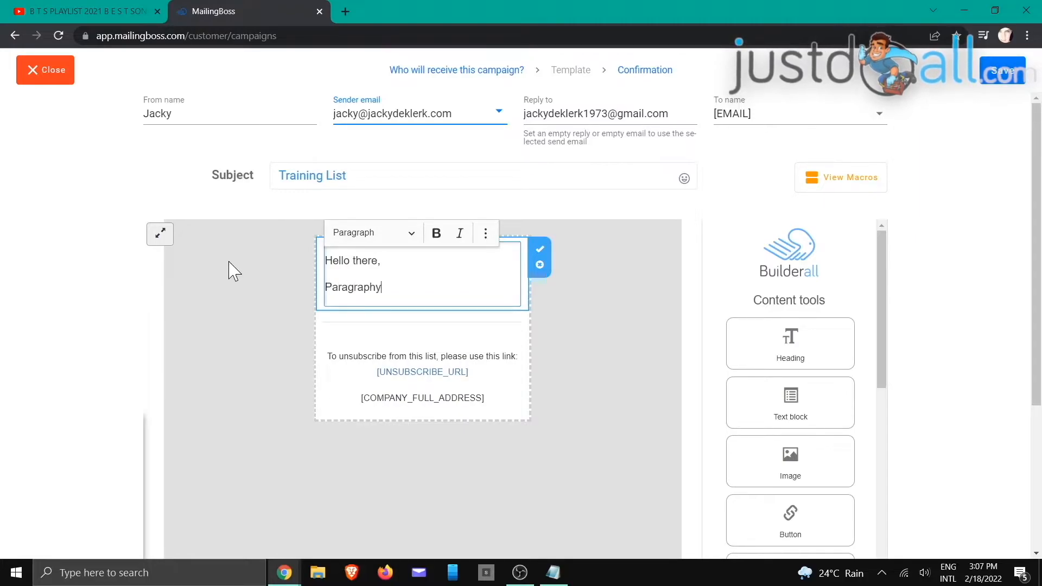
type("Paragraph!")
key("Return")
key("Return")
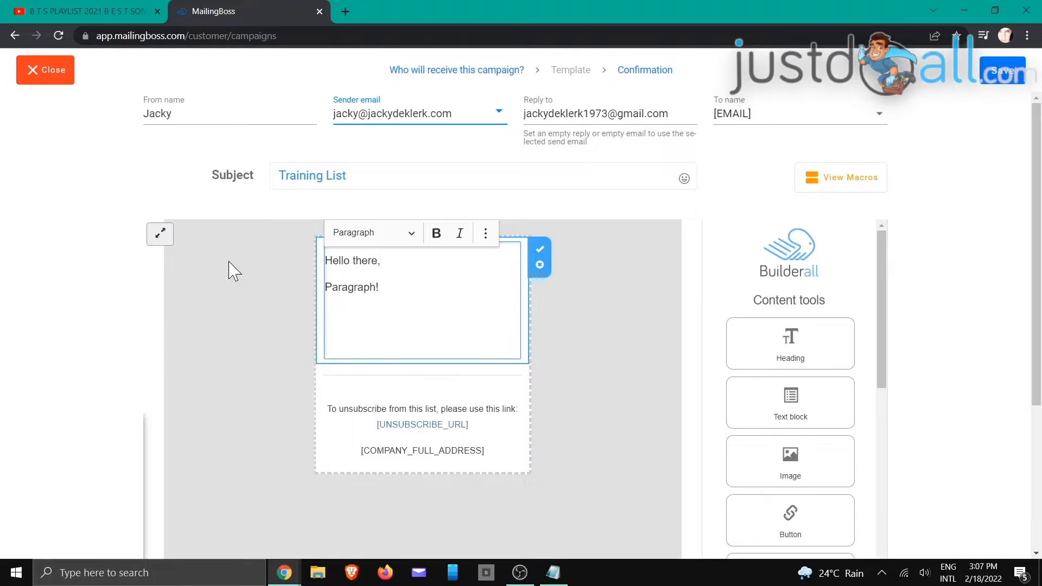
Step: Add the [CCT_DISCLAIMER] macro line to the body and save the email
left_click(815, 179)
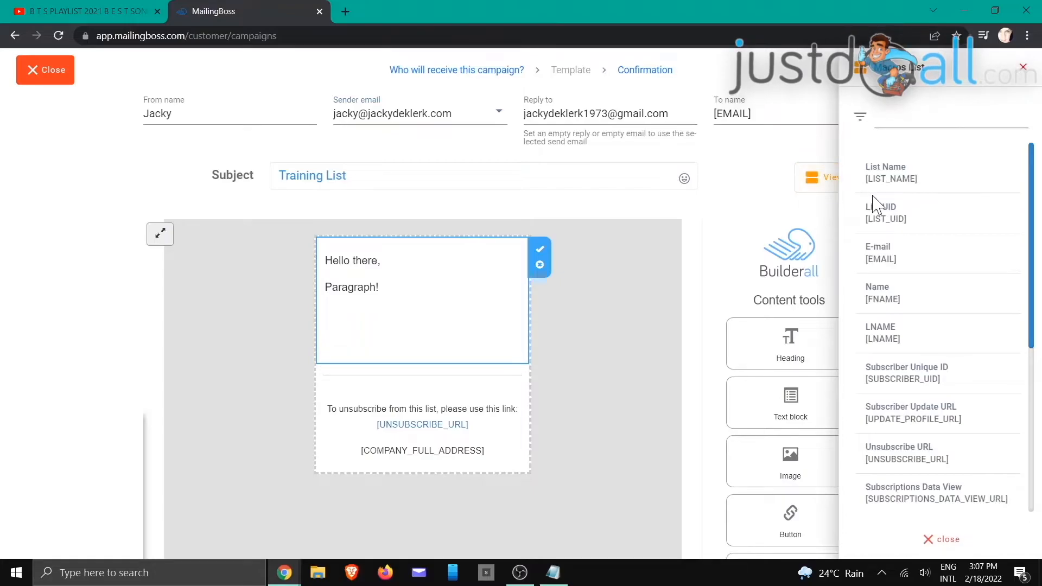
left_click(1015, 73)
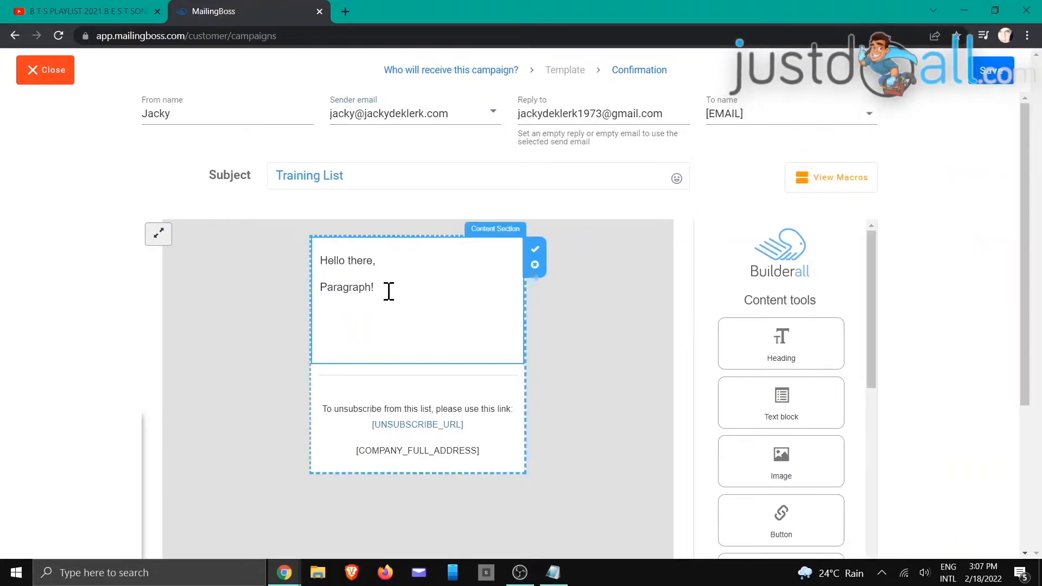
left_click(324, 314)
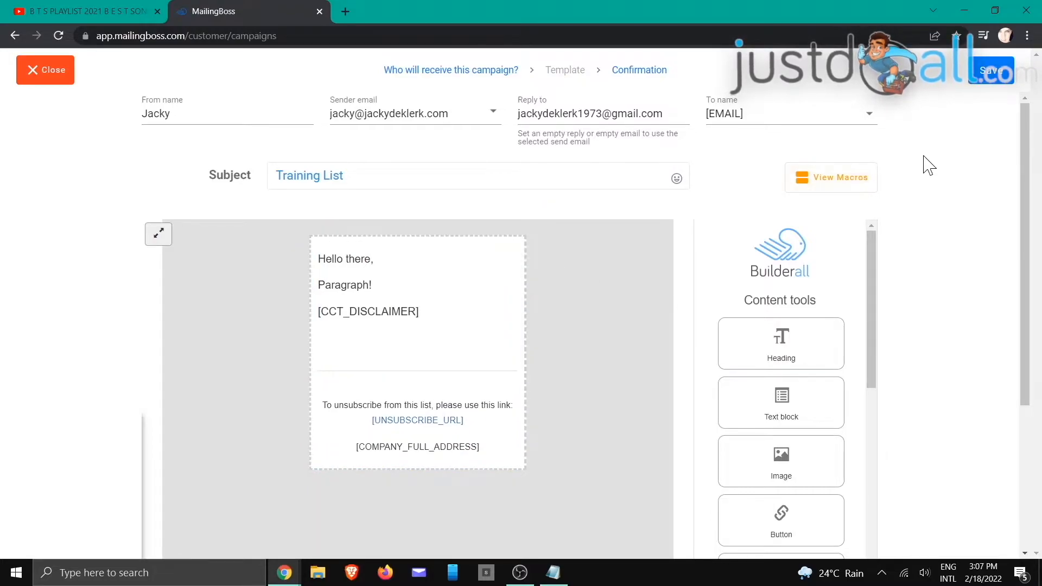
left_click(982, 83)
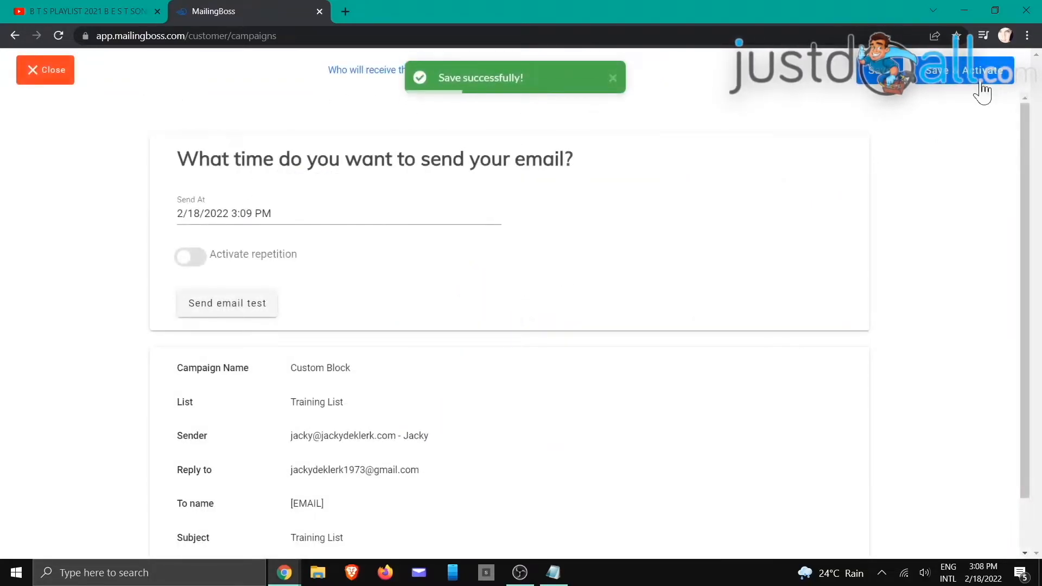
Step: Activate the Custom Block campaign, reload until it shows Sent, and go to Gmail
left_click(937, 86)
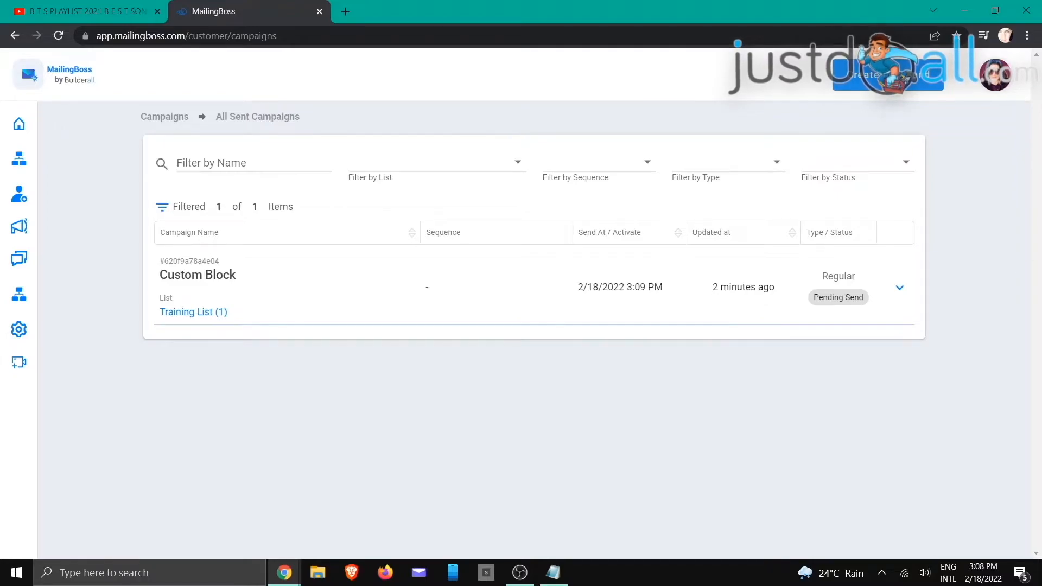
key("alt+Tab")
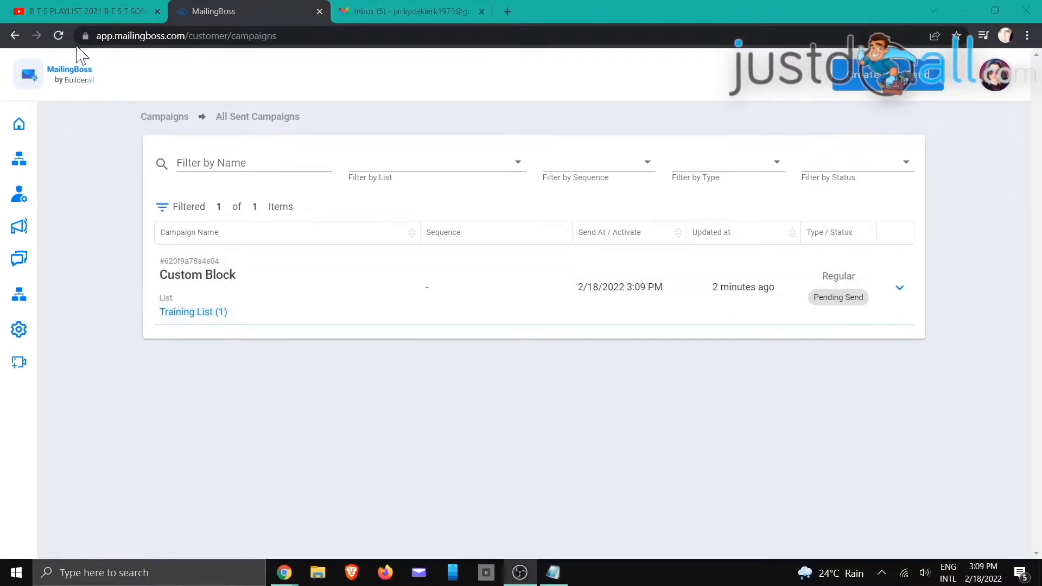
left_click(59, 38)
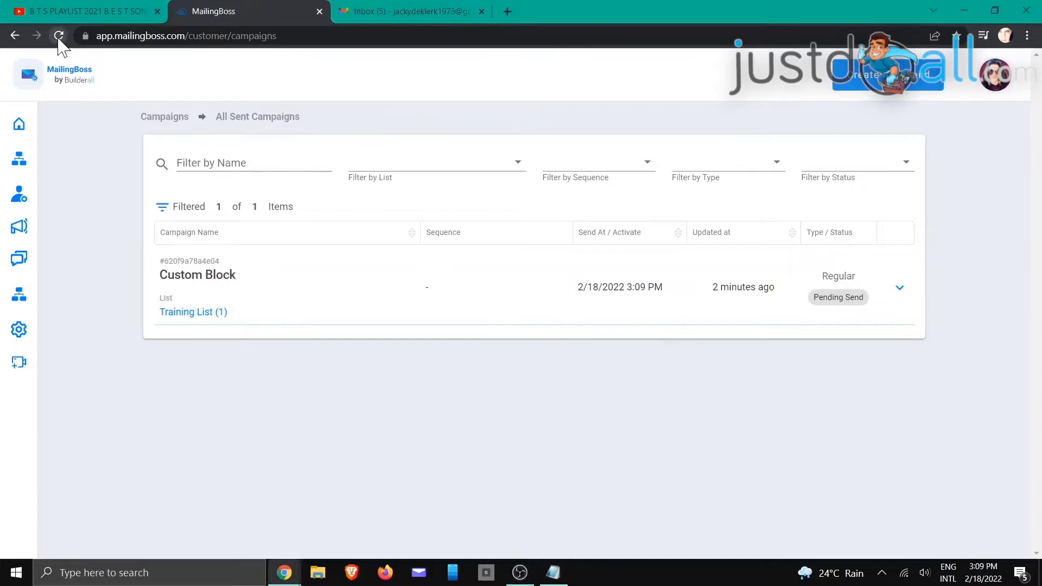
left_click(58, 37)
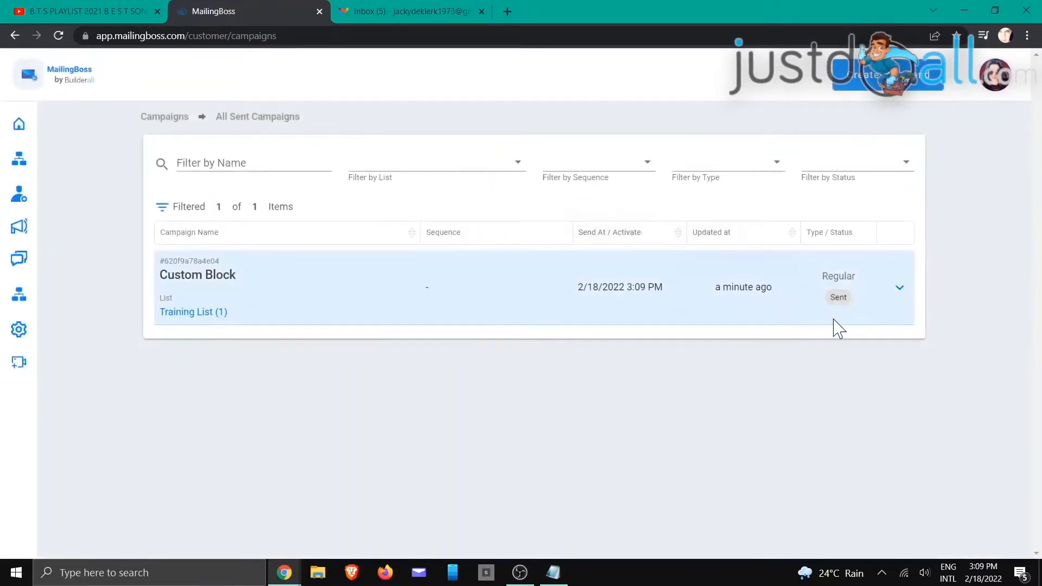
left_click(432, 10)
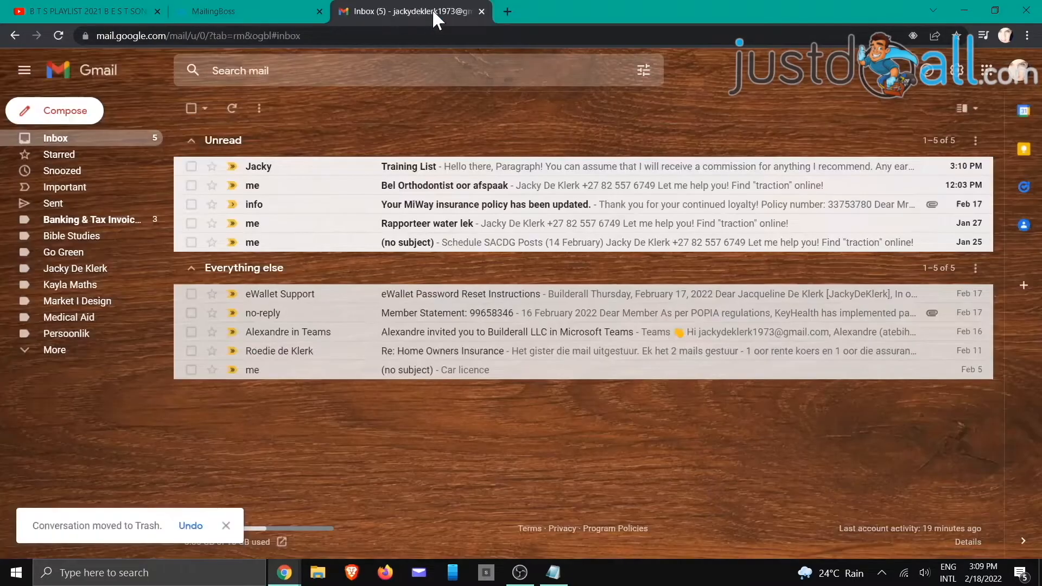
Step: Open the received Training List email, check its disclaimer paragraph, and return to MailingBoss
left_click(448, 168)
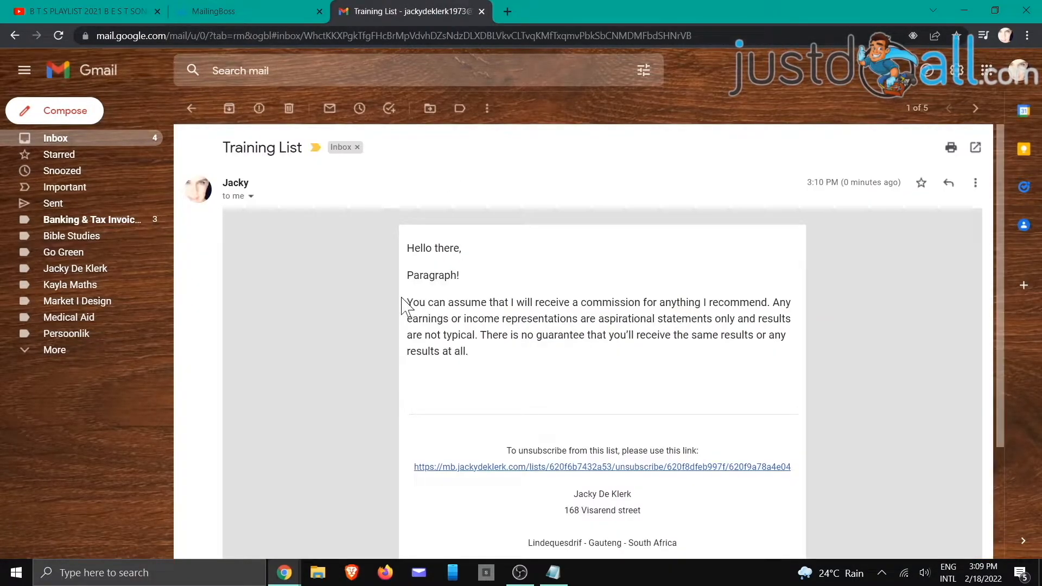
left_click_drag(410, 301, 488, 364)
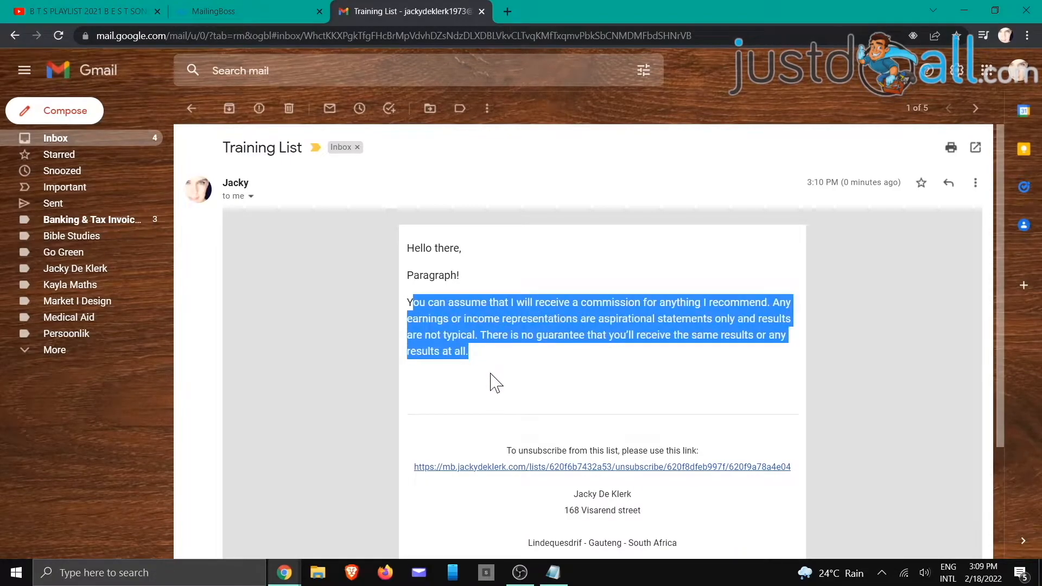
left_click(492, 385)
left_click(226, 8)
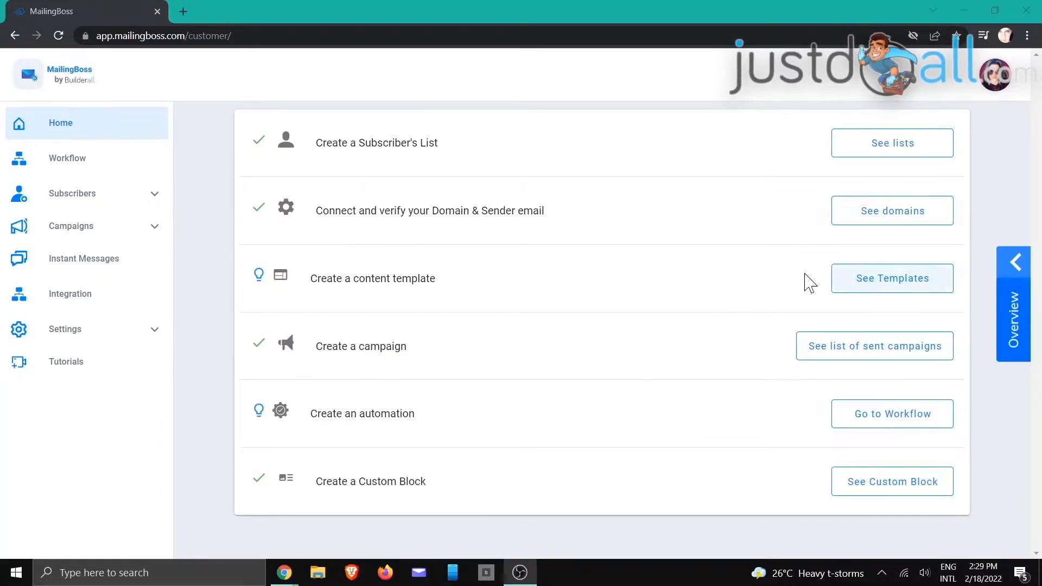
Step: Start a new email template from a blank design on the templates page
left_click(890, 286)
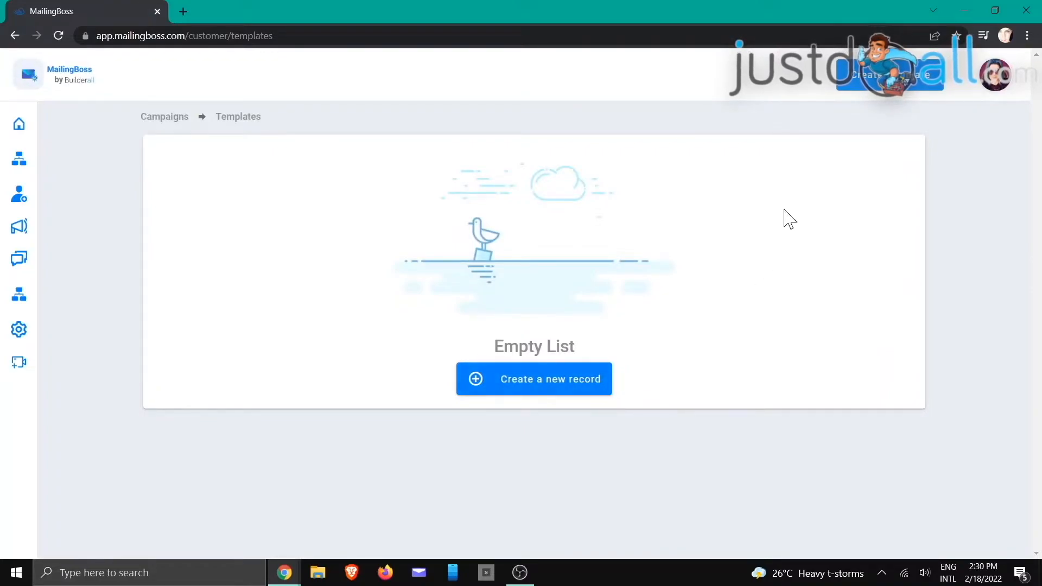
left_click(536, 387)
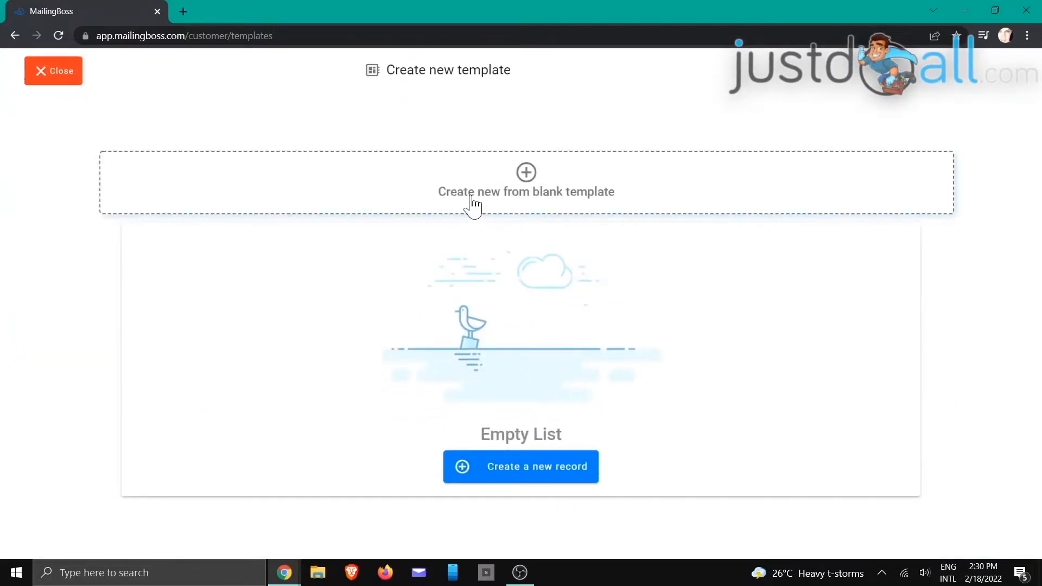
left_click(526, 176)
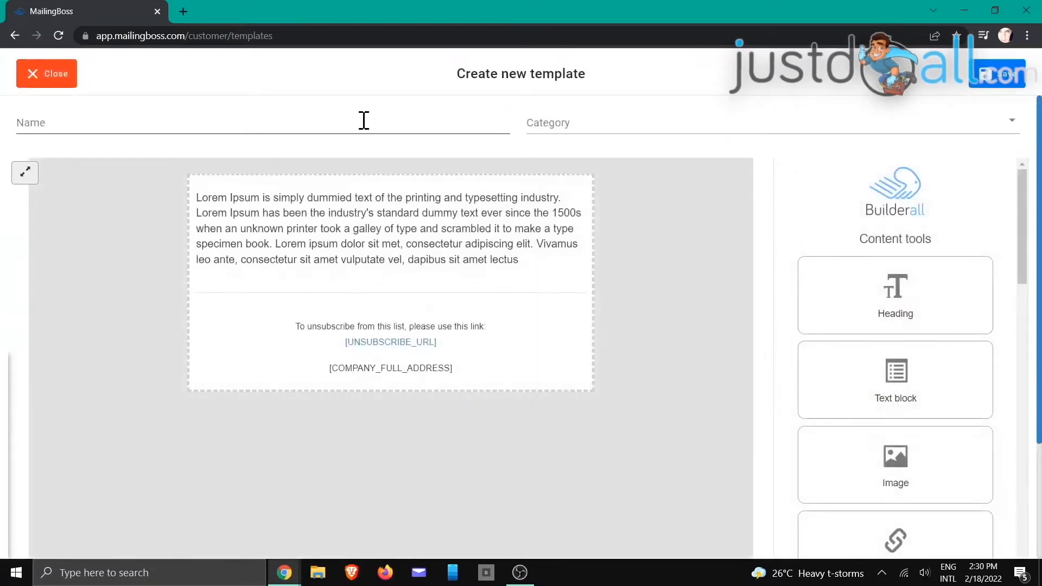
Step: Name the template 'My NewsLetter Template' in the Arts and Artists category
left_click(363, 120)
type("My NewsLetter Template")
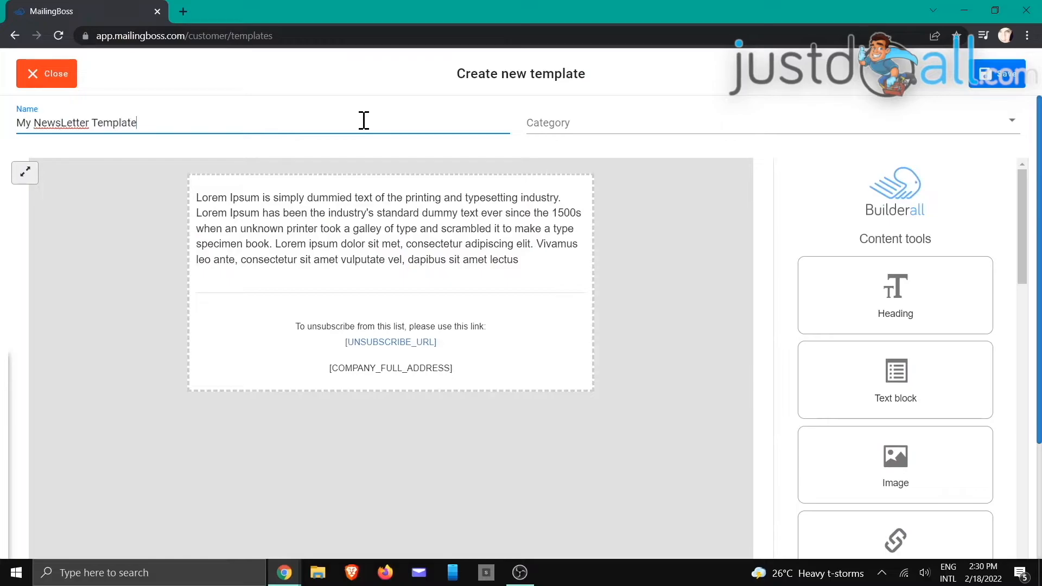
left_click(572, 120)
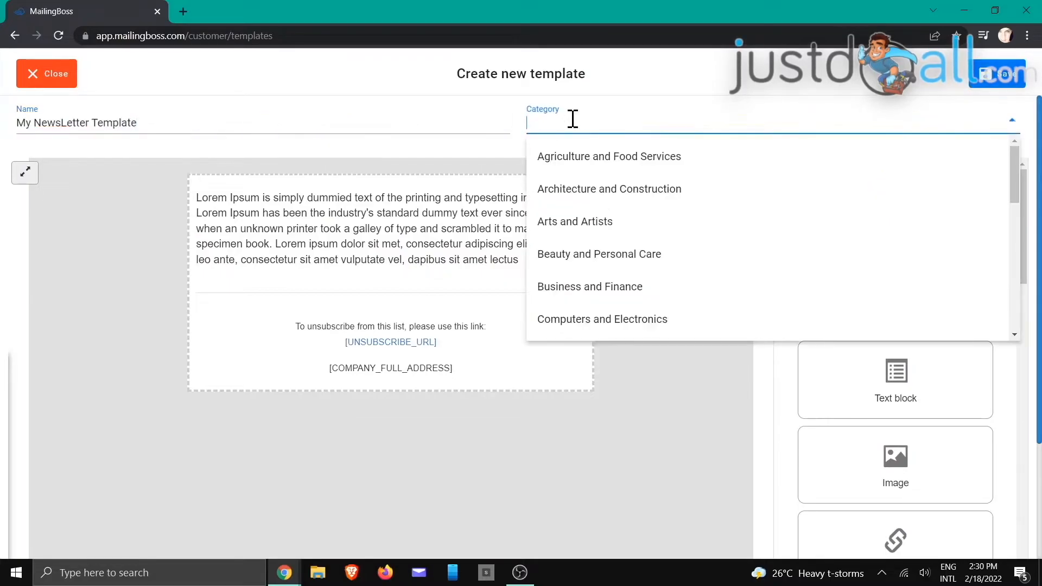
left_click(580, 223)
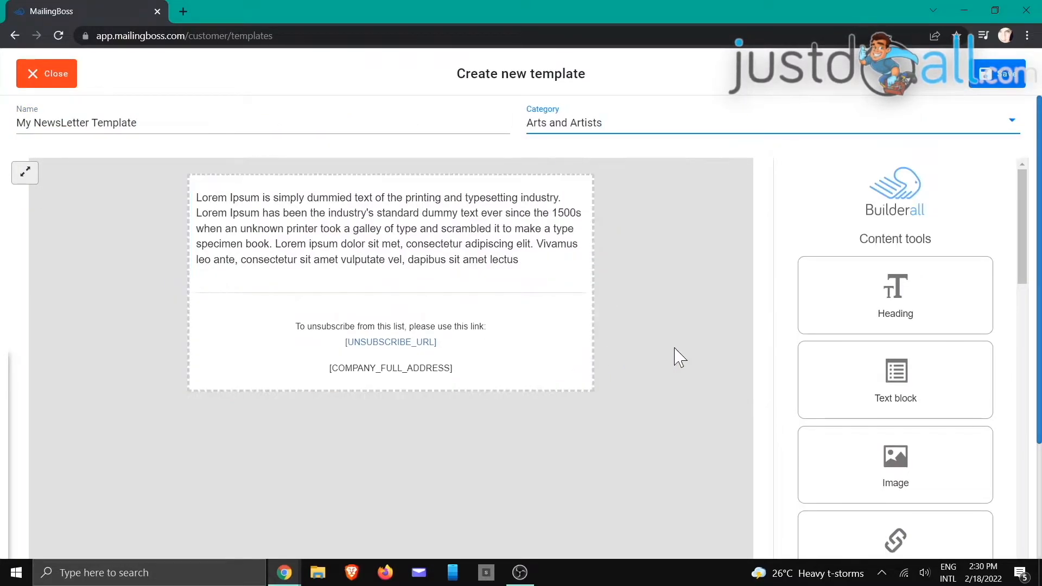
Step: Add an image block at the top showing the uploaded DIGITAL Marketing screenshot
left_click_drag(907, 454, 297, 242)
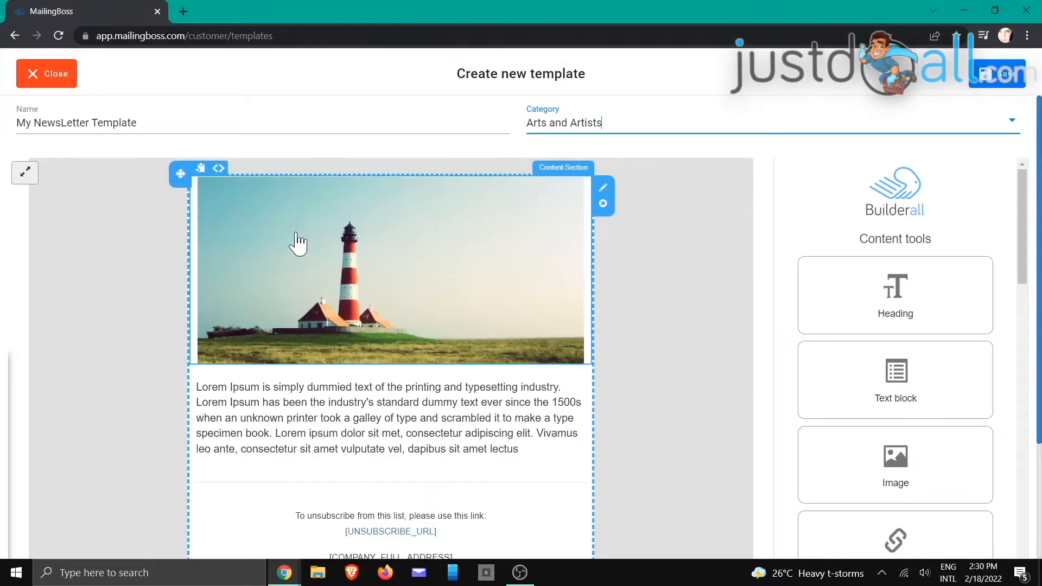
right_click(378, 264)
left_click(379, 262)
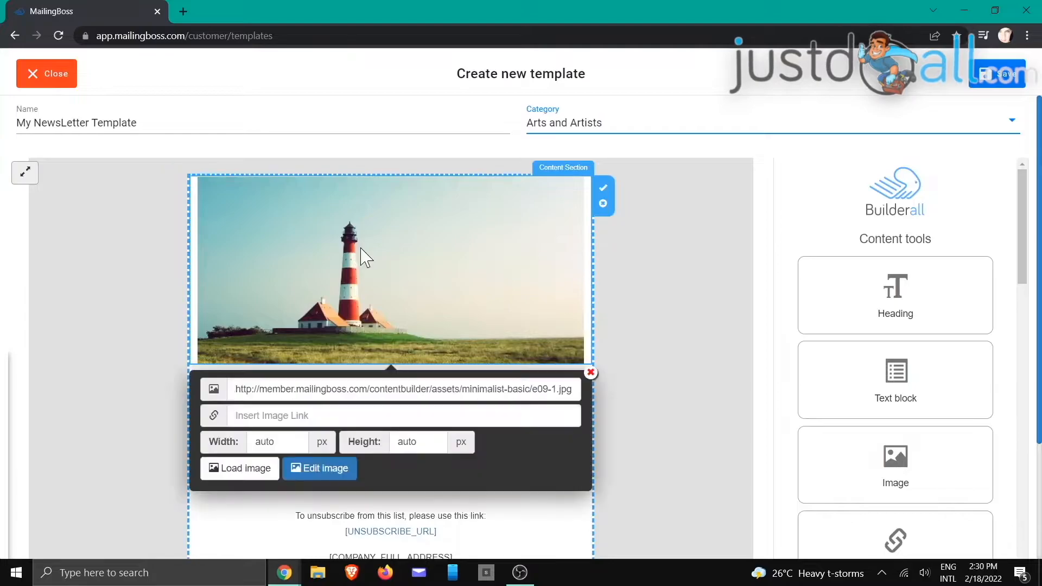
left_click(248, 472)
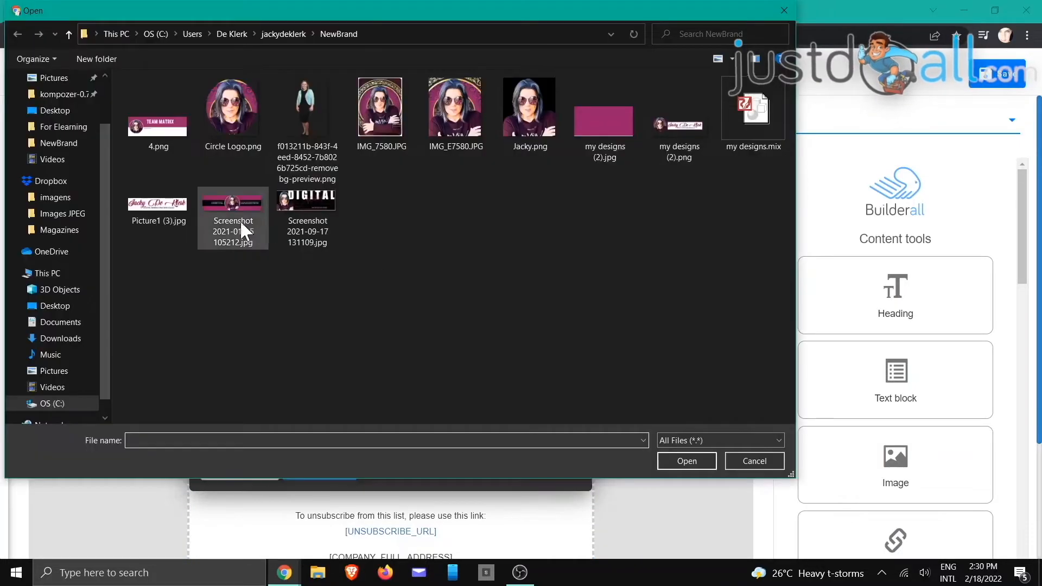
left_click(314, 238)
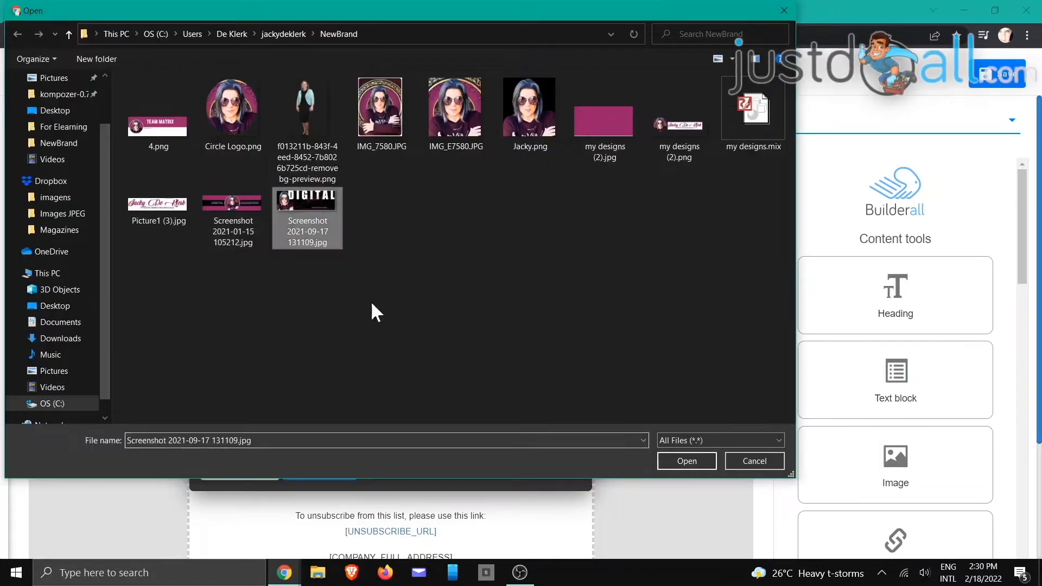
left_click(673, 469)
left_click(603, 190)
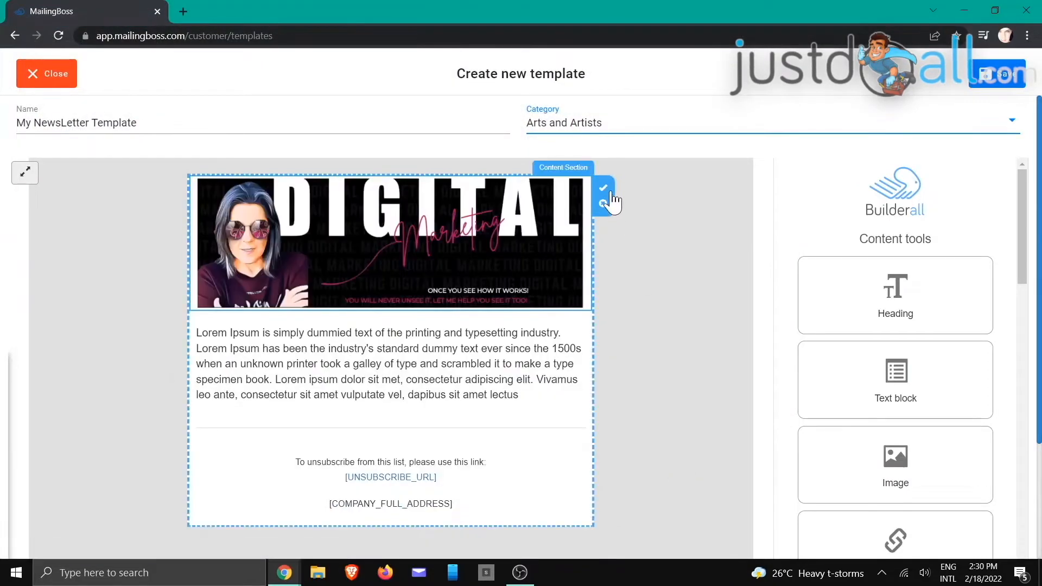
Step: Turn the text block into a bold, centred H1 heading 'Welcome to my Newsletter'
scroll(571, 391, "down", 3)
left_click(475, 250)
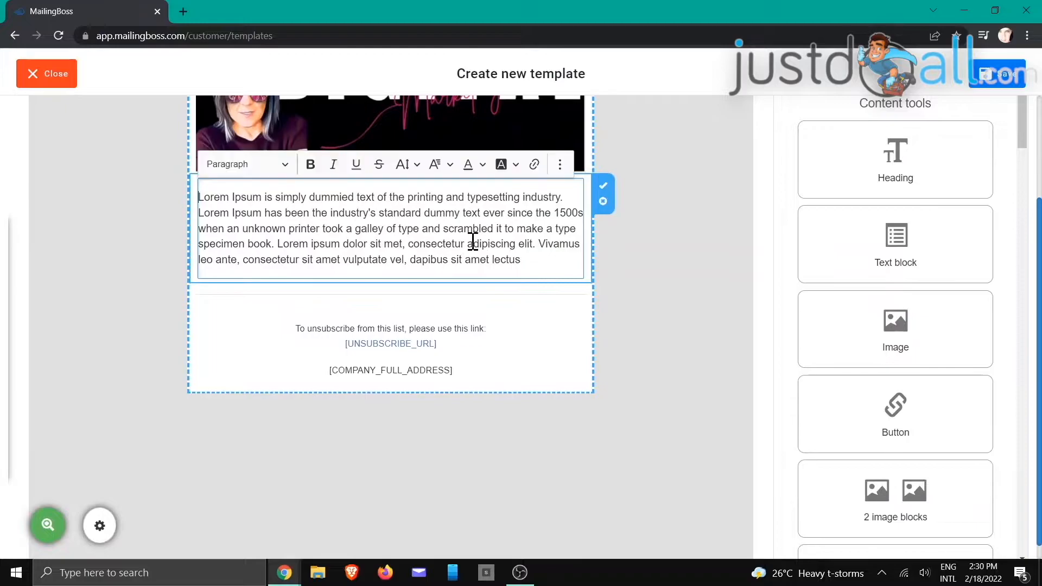
left_click_drag(530, 257, 192, 184)
type("Welcome to my Newsletter")
left_click_drag(354, 207, 193, 214)
left_click(310, 165)
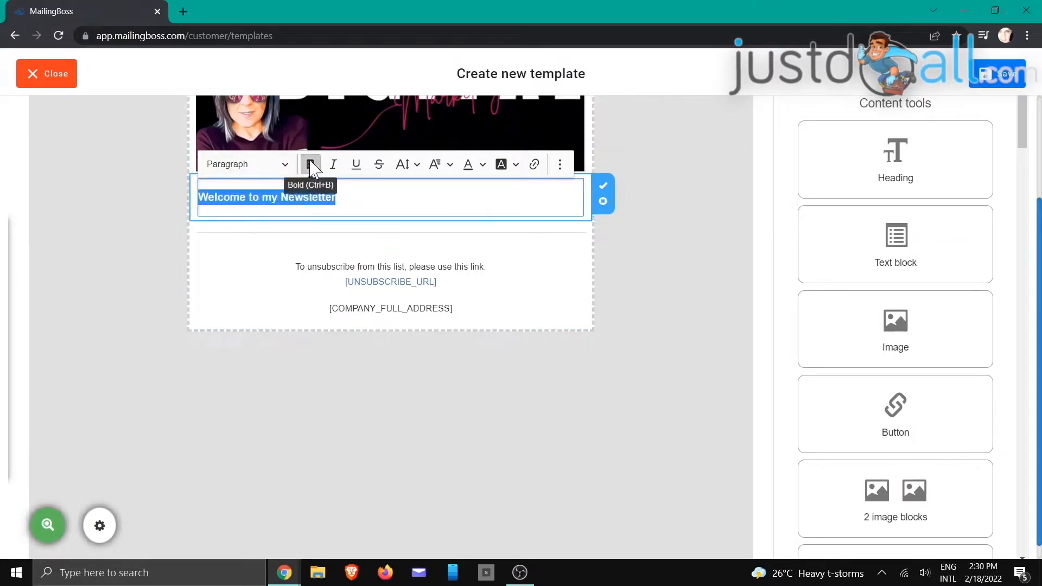
left_click(560, 165)
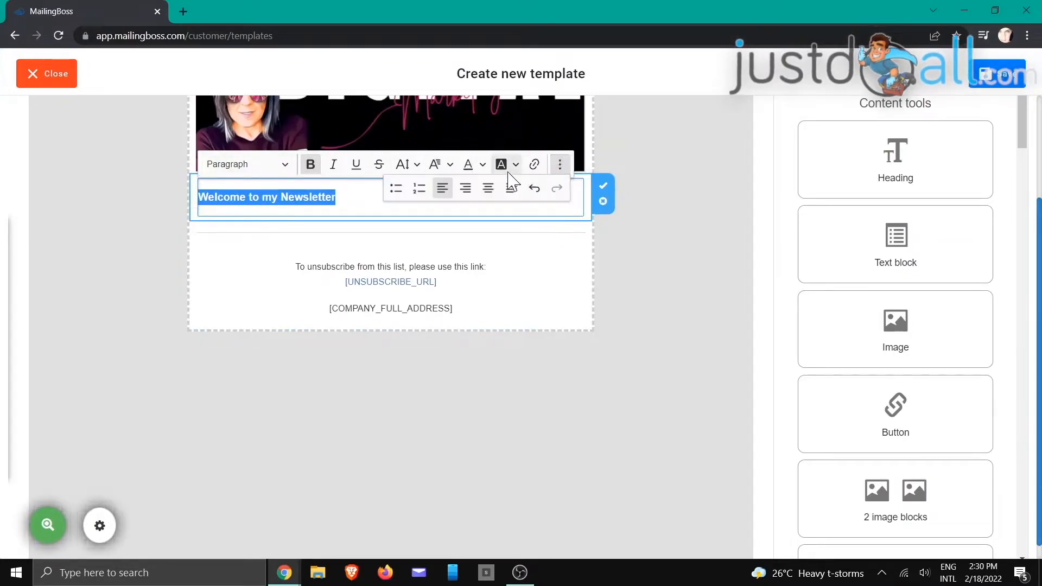
left_click(465, 188)
left_click(560, 164)
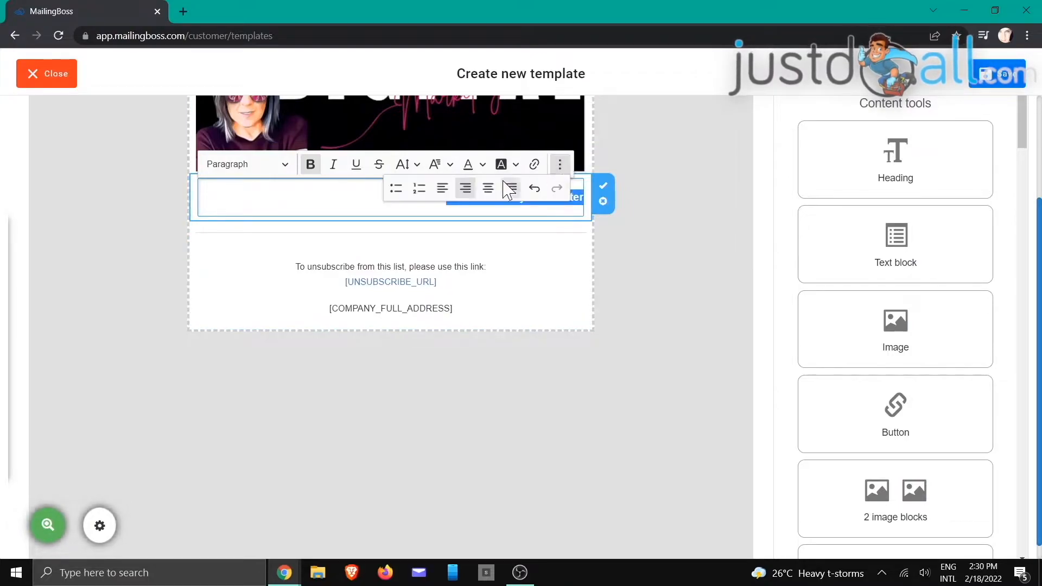
left_click(491, 189)
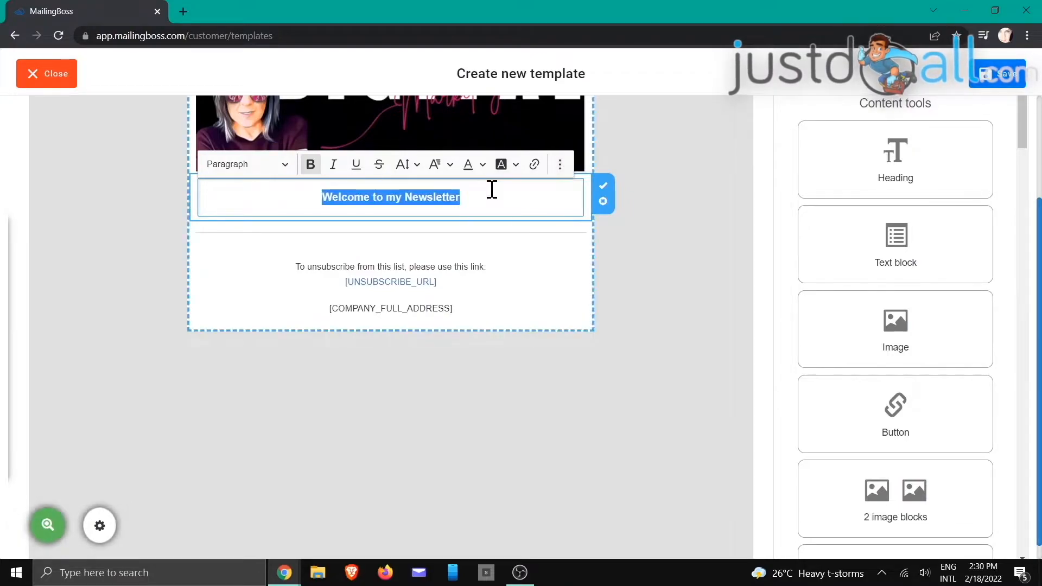
left_click(285, 165)
left_click(262, 215)
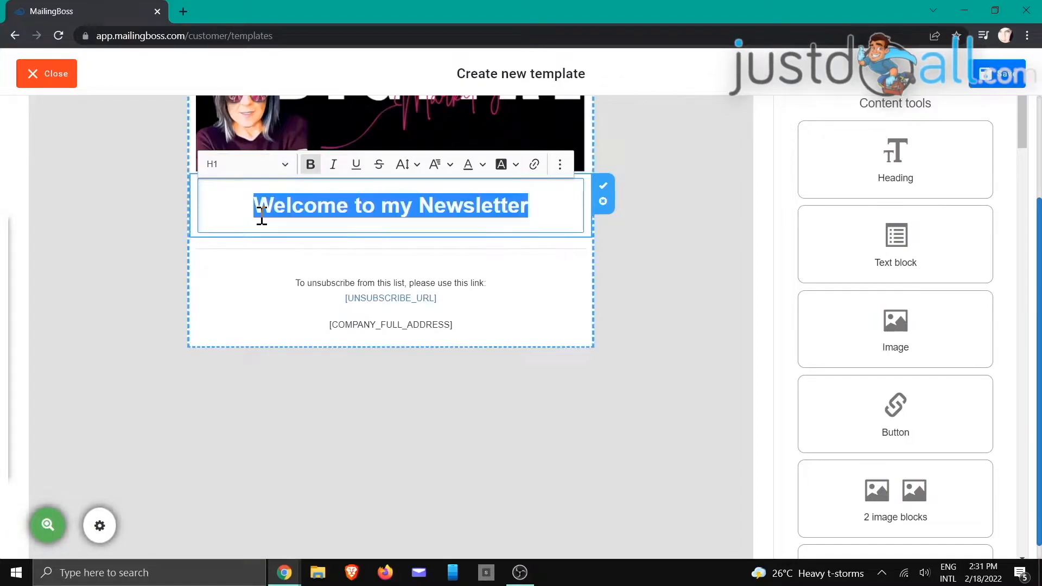
left_click(566, 220)
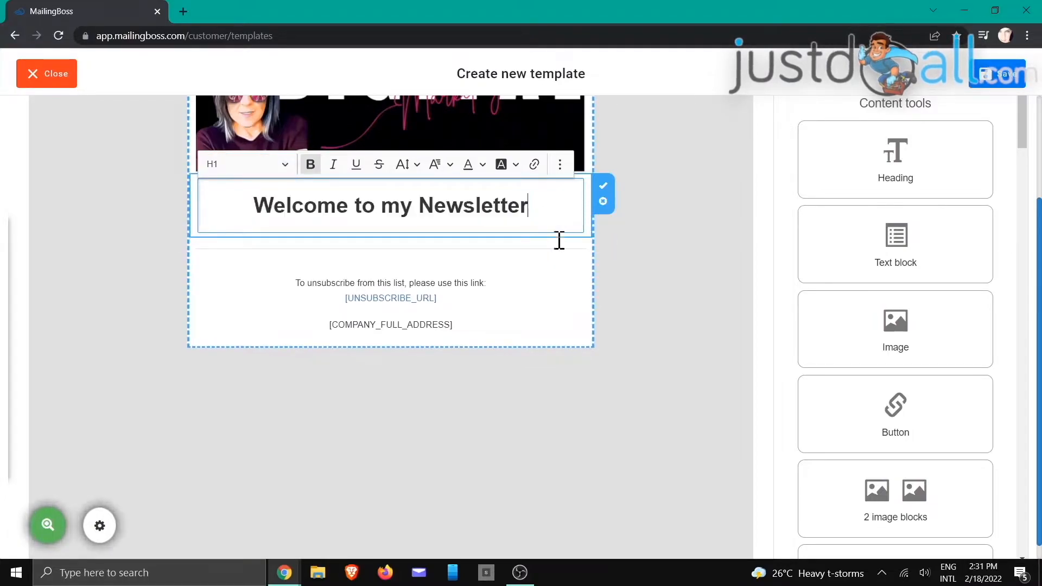
left_click(603, 186)
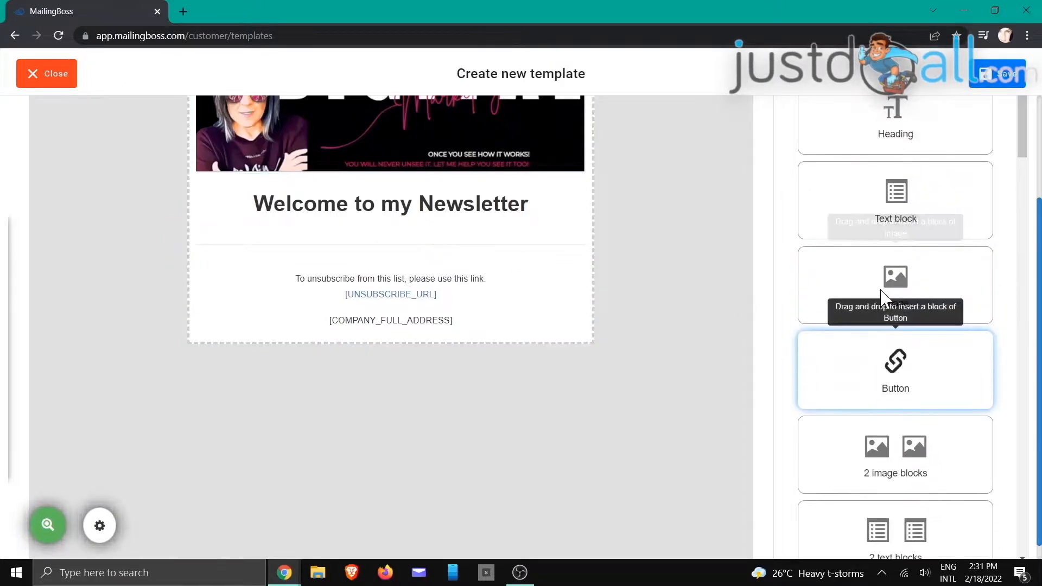
Step: Add a Lorem Ipsum text block below the heading and justify it
left_click_drag(900, 239, 314, 293)
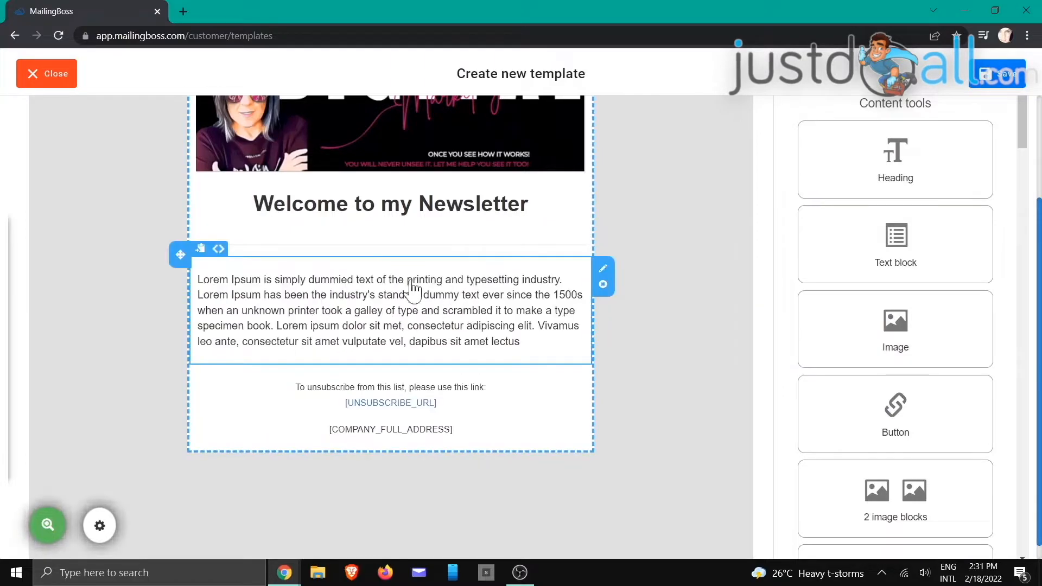
left_click(529, 340)
left_click_drag(529, 340, 199, 279)
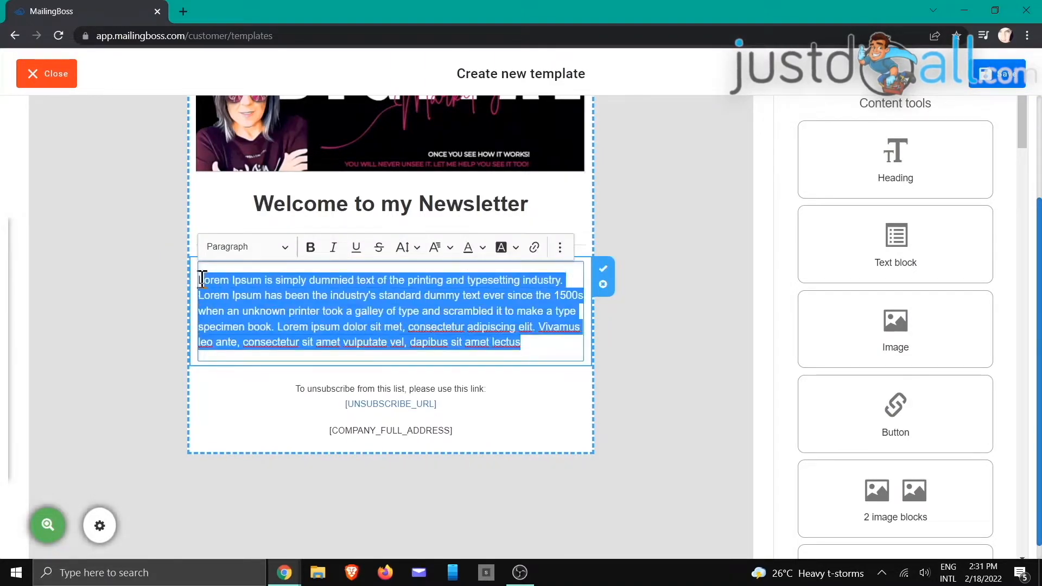
left_click(560, 247)
left_click(512, 271)
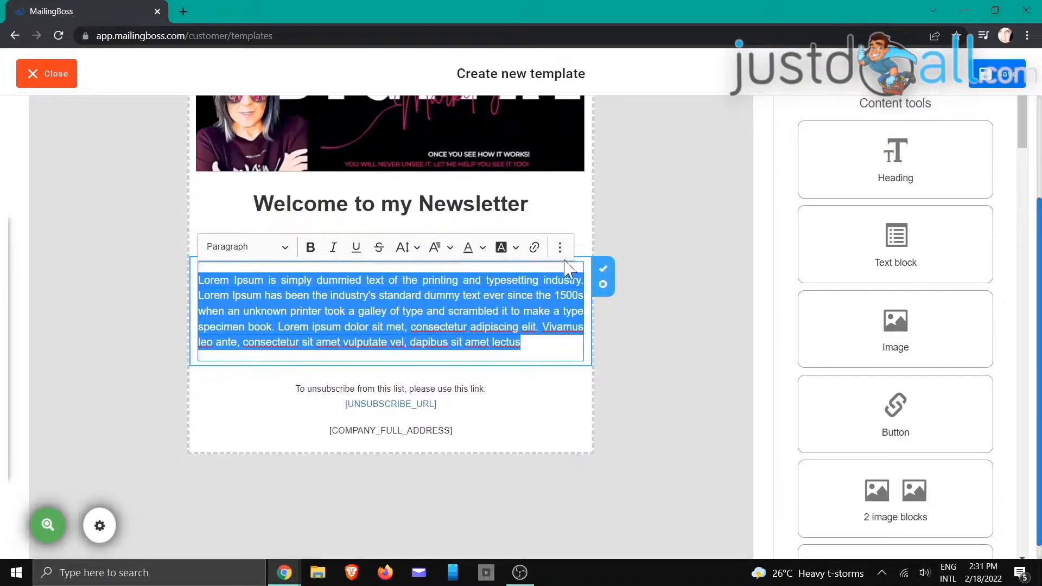
left_click(602, 269)
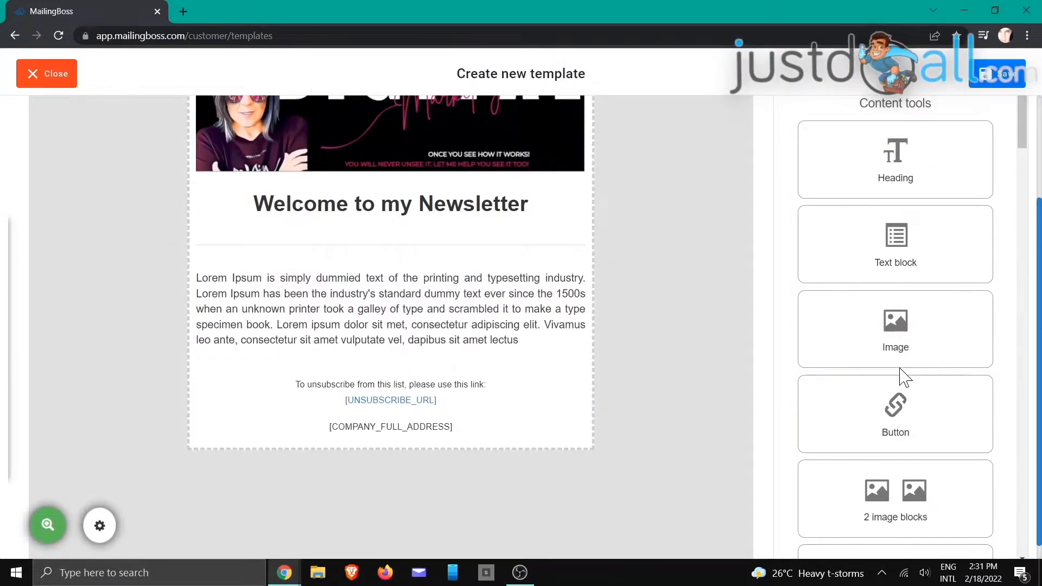
Step: Insert two text-with-image lighthouse blocks below the first paragraph
scroll(949, 284, "down", 5)
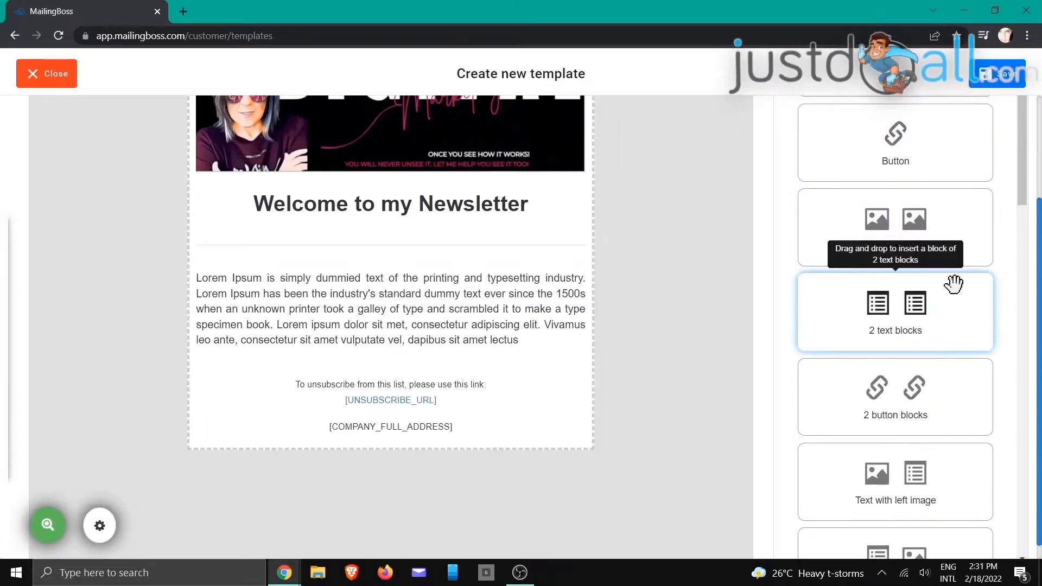
scroll(957, 402, "down", 5)
scroll(958, 380, "down", 3)
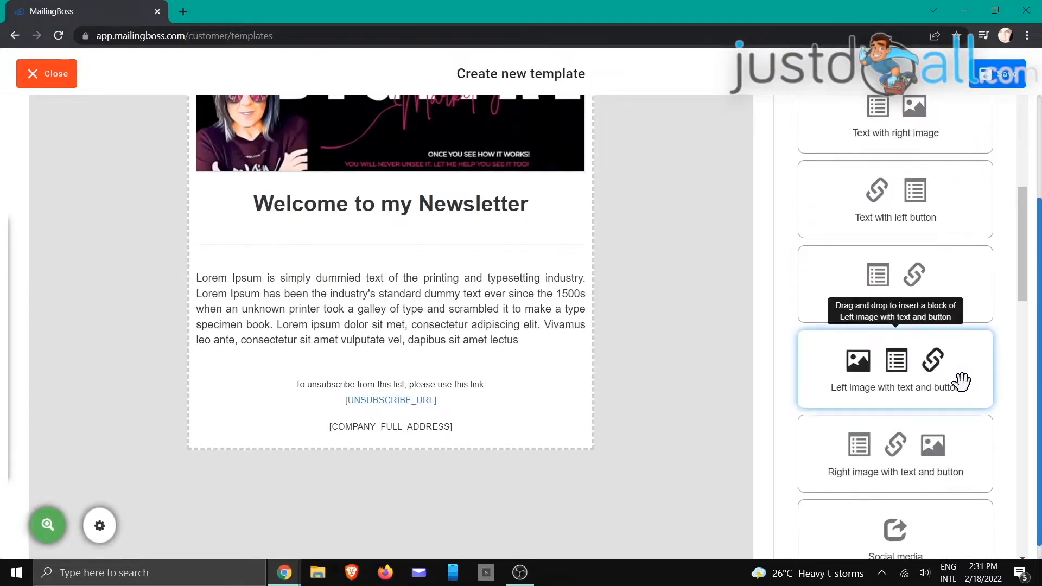
scroll(960, 391, "up", 6)
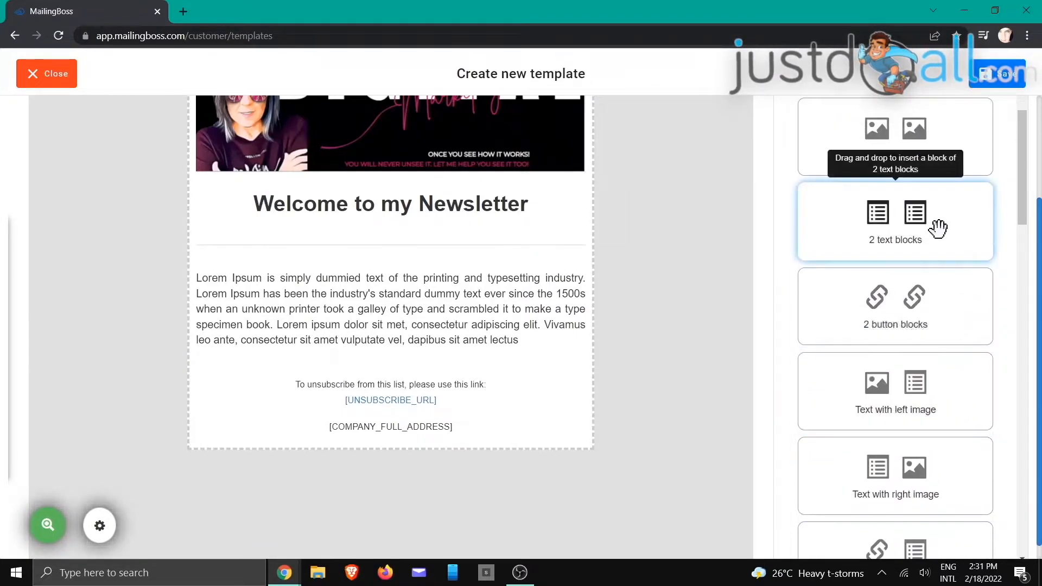
left_click_drag(888, 398, 293, 412)
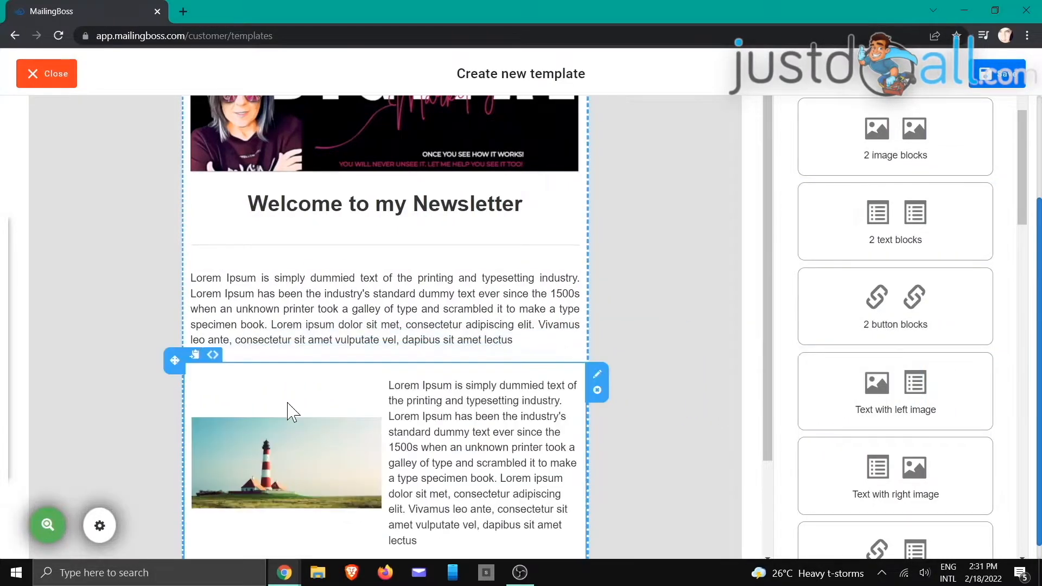
scroll(600, 339, "down", 2)
scroll(896, 358, "down", 2)
left_click_drag(902, 353, 303, 501)
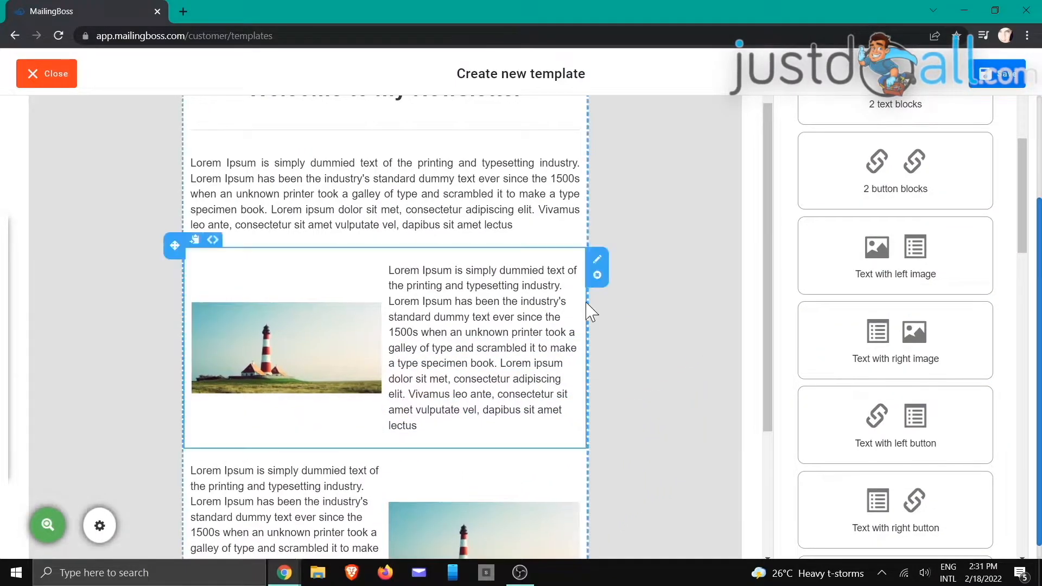
scroll(624, 314, "up", 2)
scroll(678, 310, "down", 3)
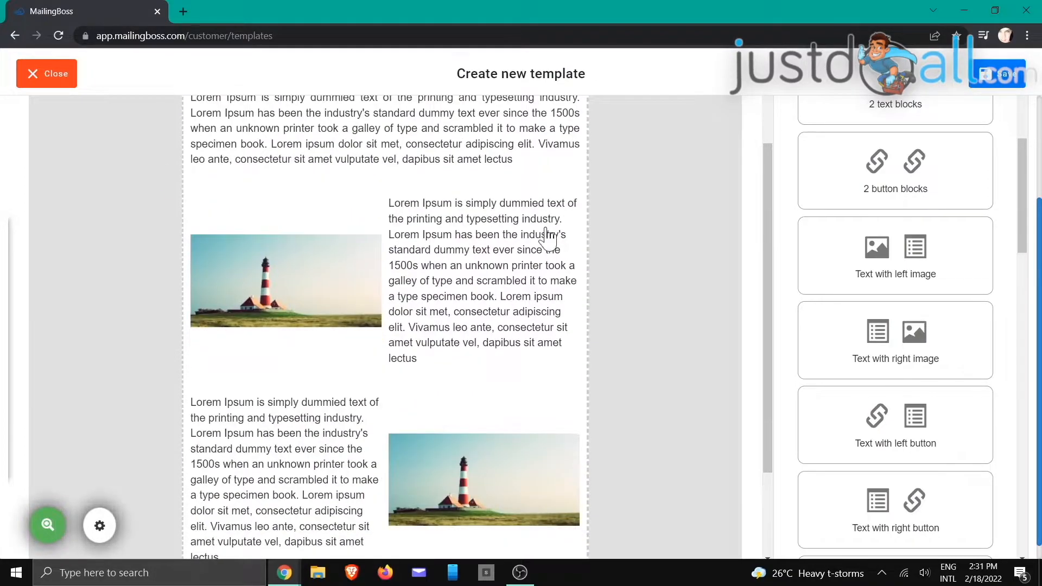
scroll(732, 293, "up", 3)
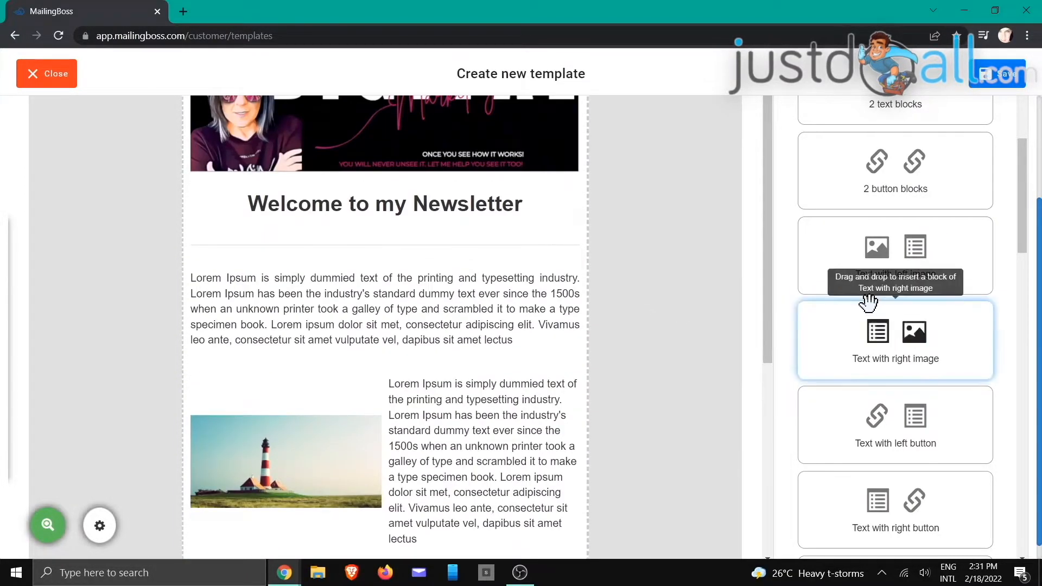
scroll(868, 303, "up", 4)
scroll(984, 383, "down", 5)
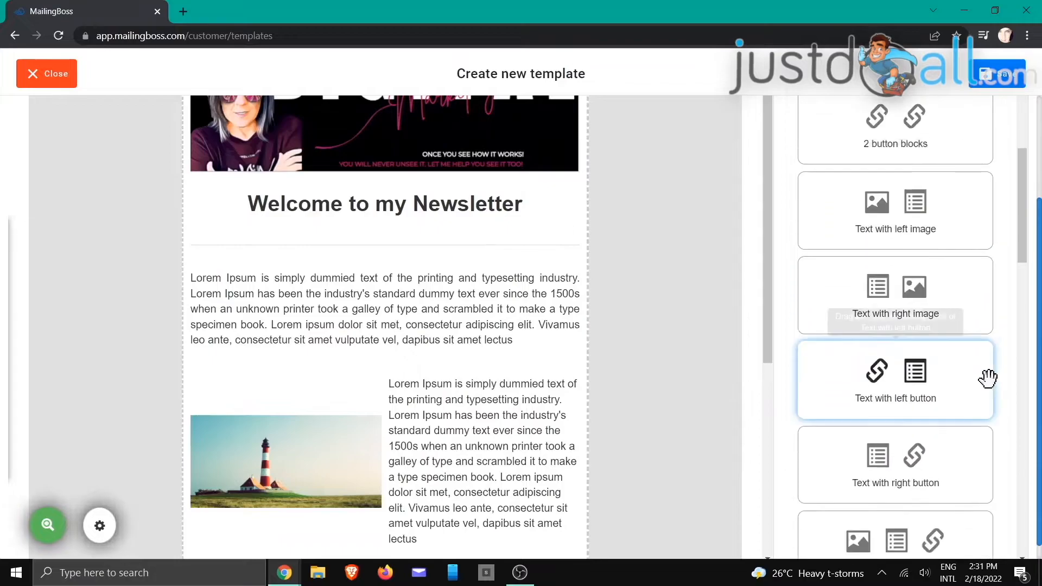
scroll(987, 378, "down", 11)
Step: Add divider lines below the first paragraph and just above the footer
left_click_drag(902, 339, 332, 403)
scroll(682, 392, "down", 6)
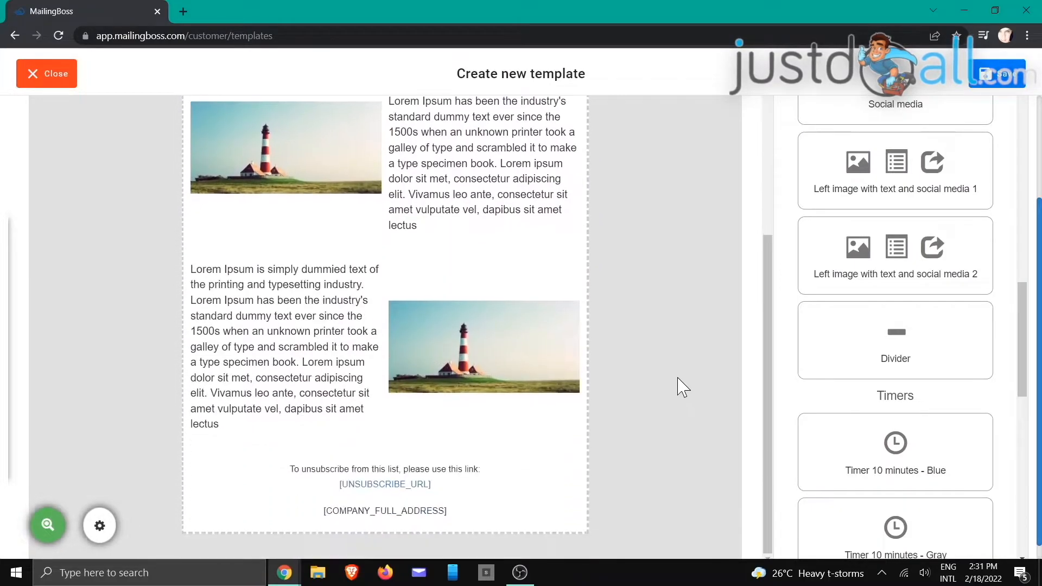
left_click_drag(876, 327, 284, 465)
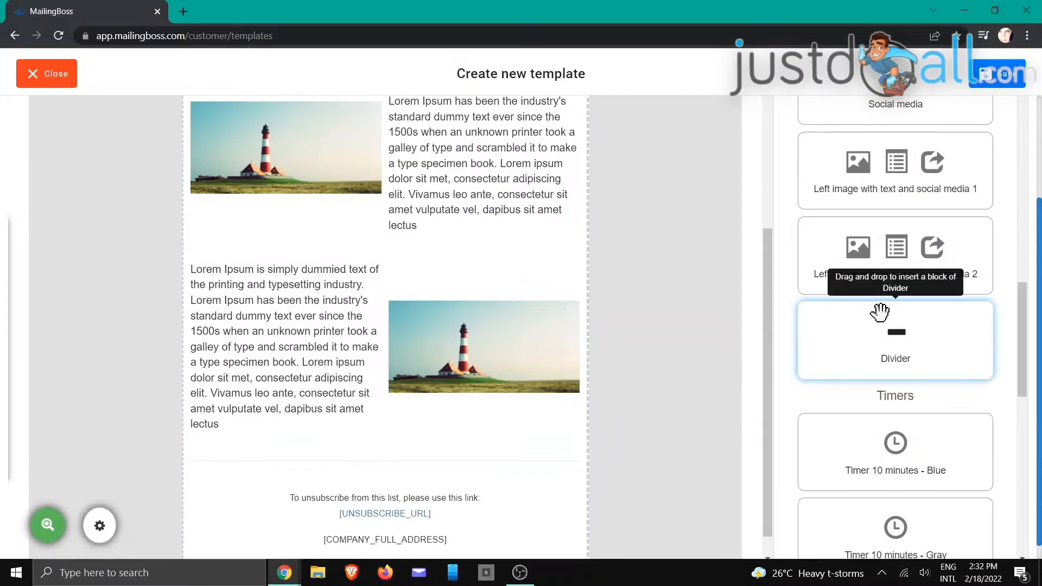
Step: Place a social media icons block above the footer
scroll(881, 312, "down", 4)
scroll(881, 312, "down", 3)
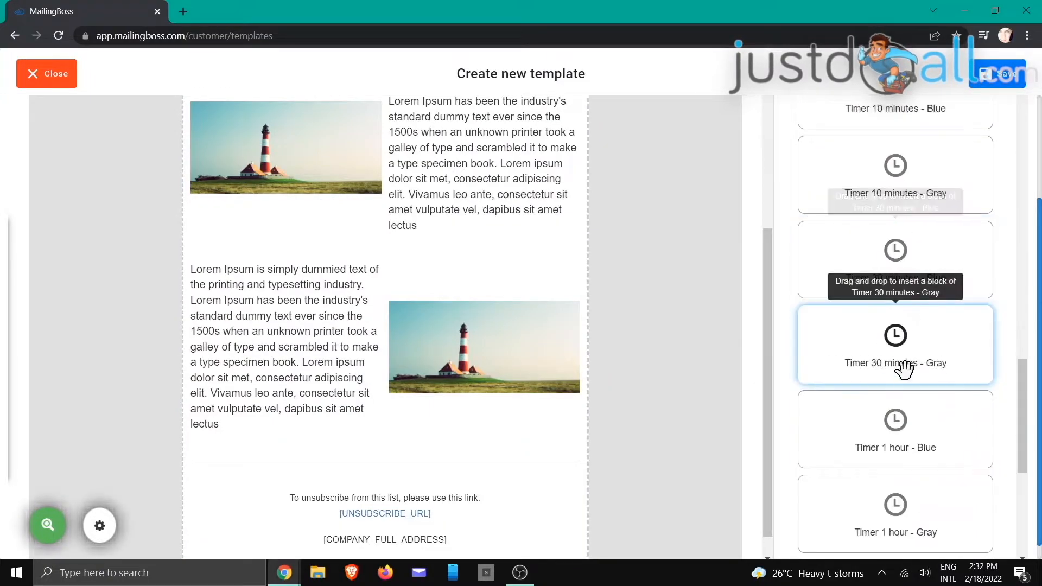
scroll(929, 487, "down", 8)
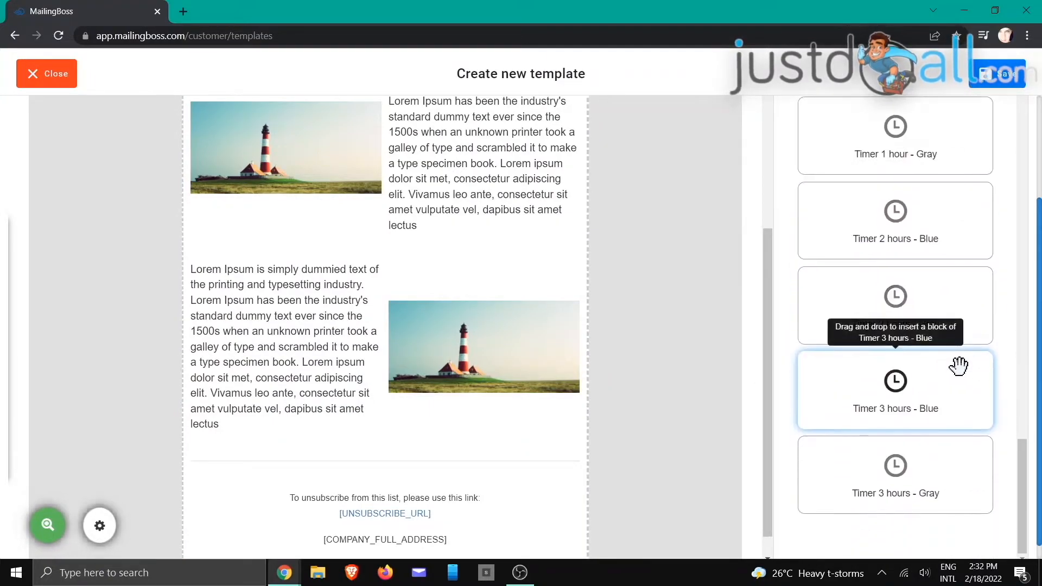
scroll(946, 368, "up", 5)
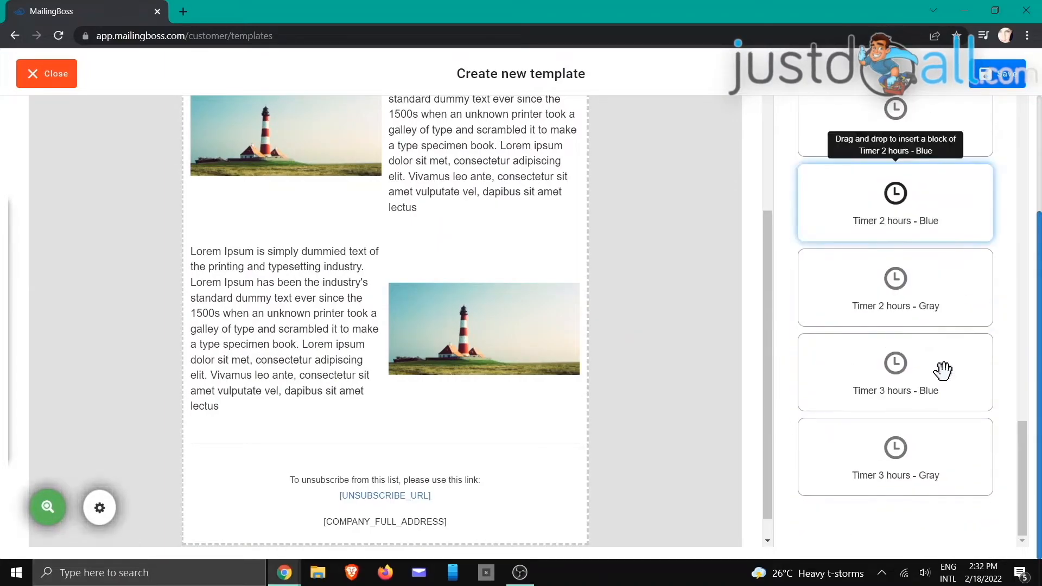
scroll(943, 370, "up", 10)
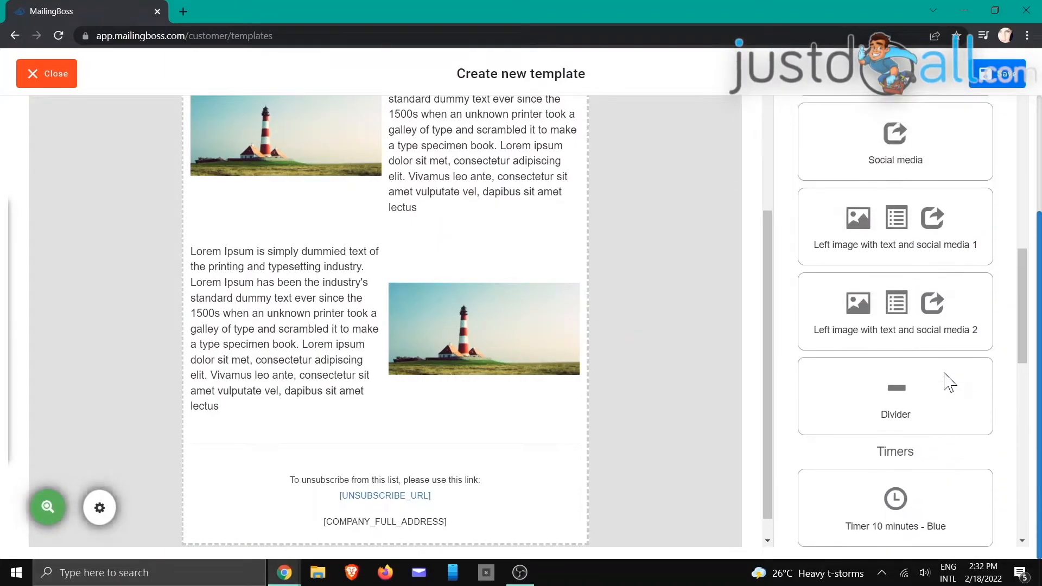
left_click_drag(896, 184, 304, 523)
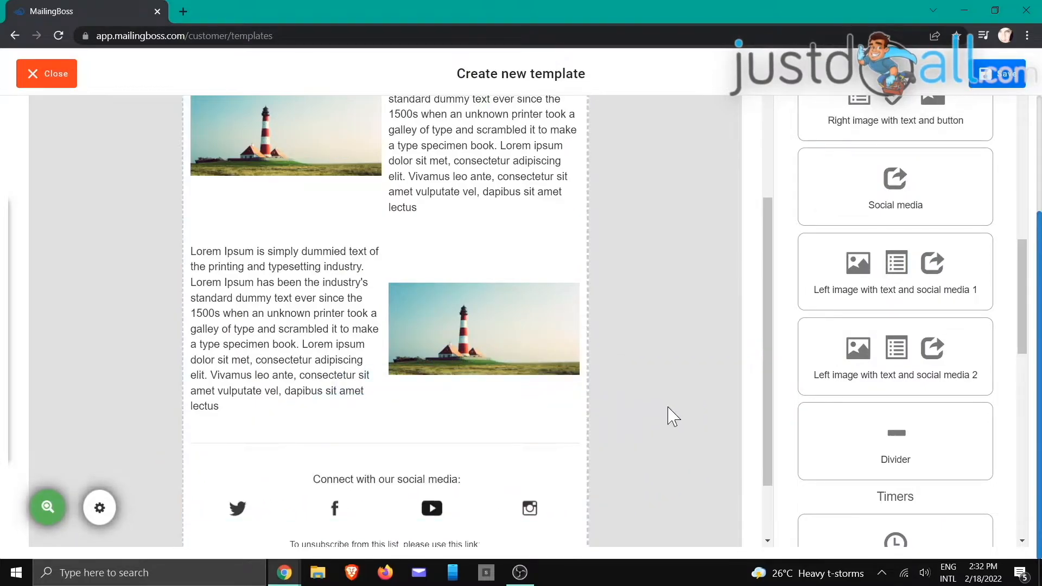
scroll(673, 416, "up", 6)
scroll(676, 417, "down", 7)
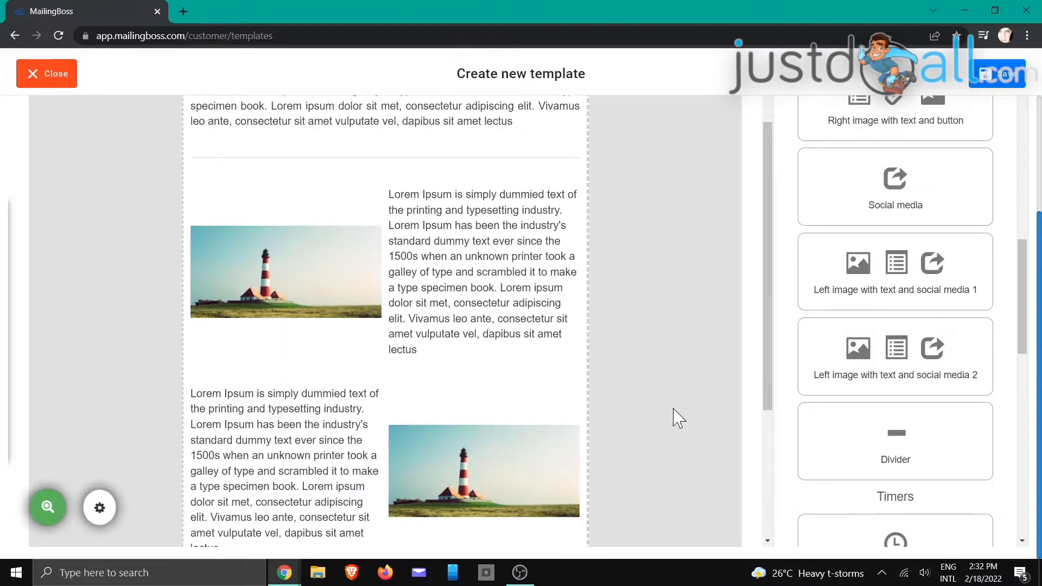
scroll(680, 417, "down", 1)
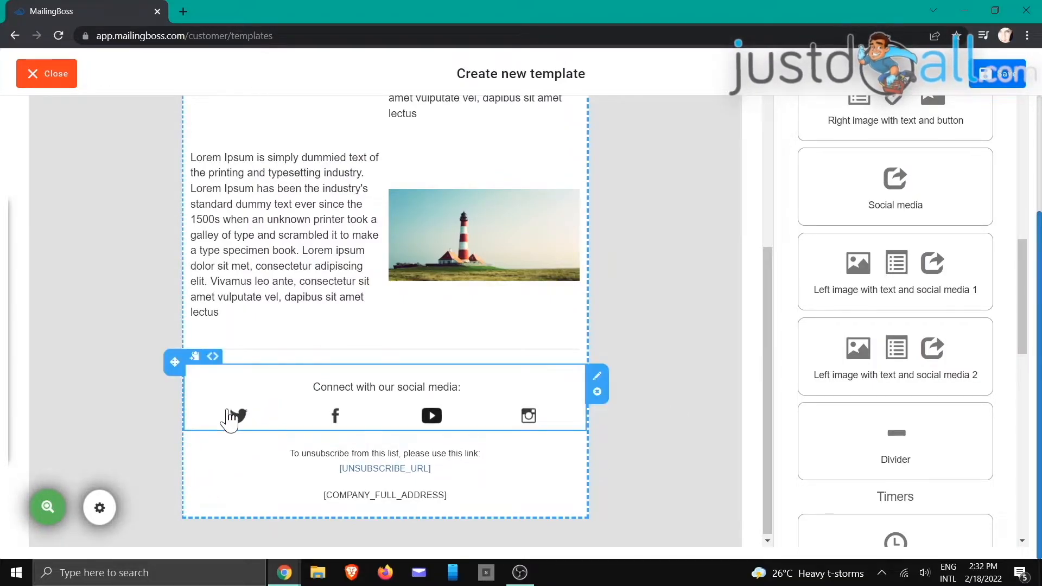
left_click(325, 266)
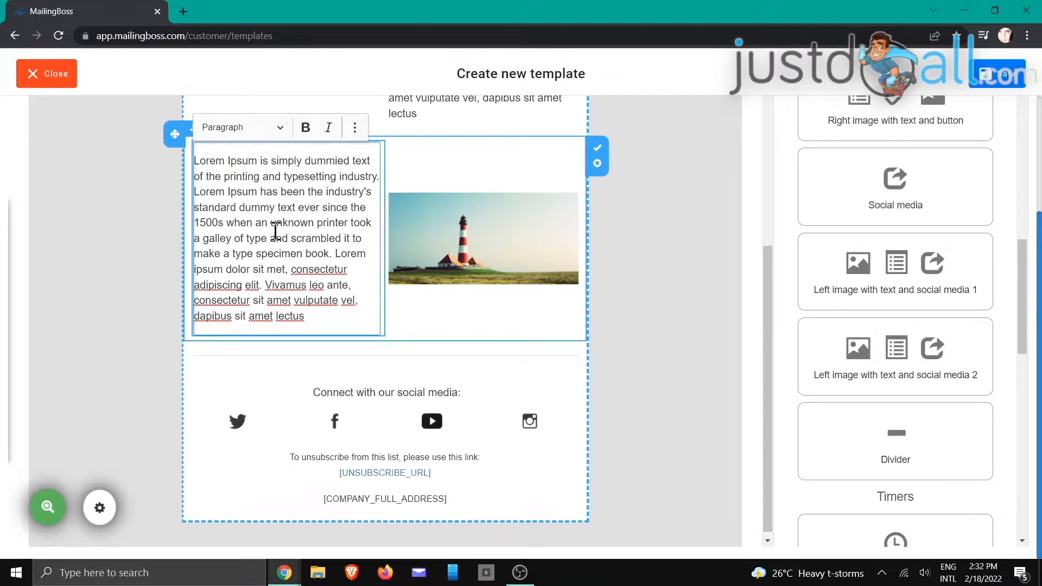
left_click(414, 314)
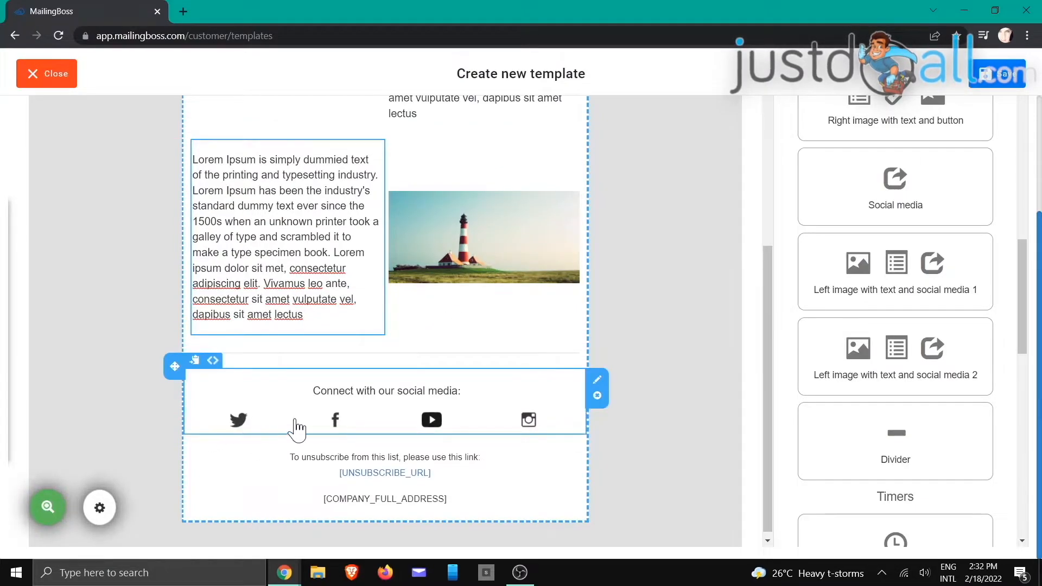
left_click(334, 422)
left_click(427, 423)
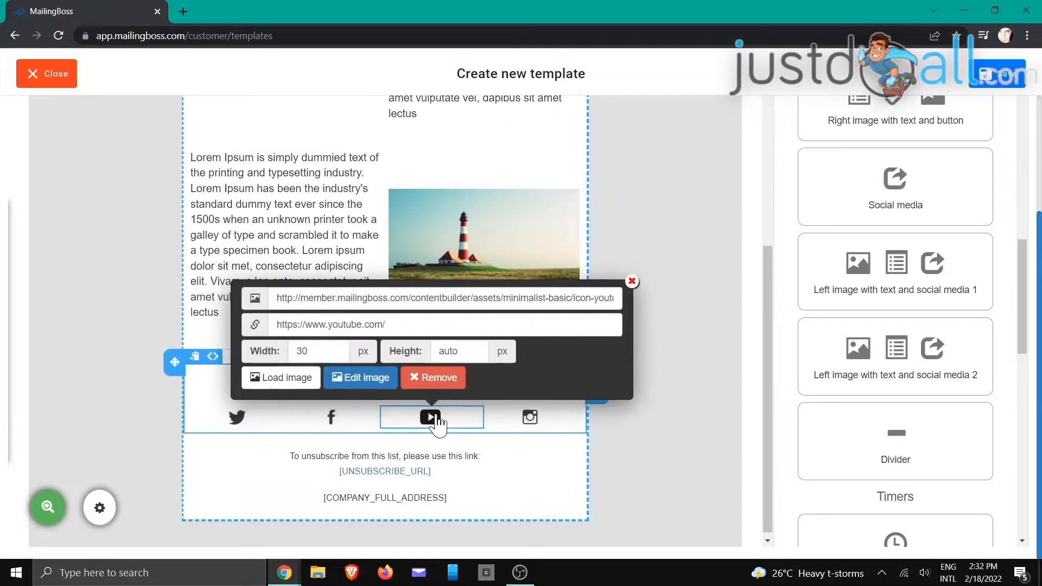
left_click(535, 425)
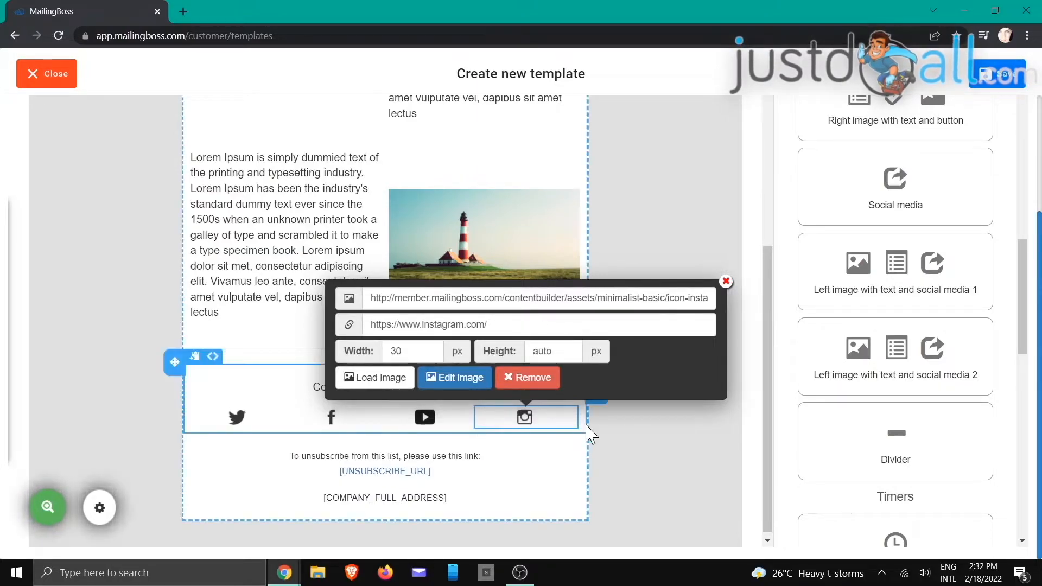
left_click(726, 281)
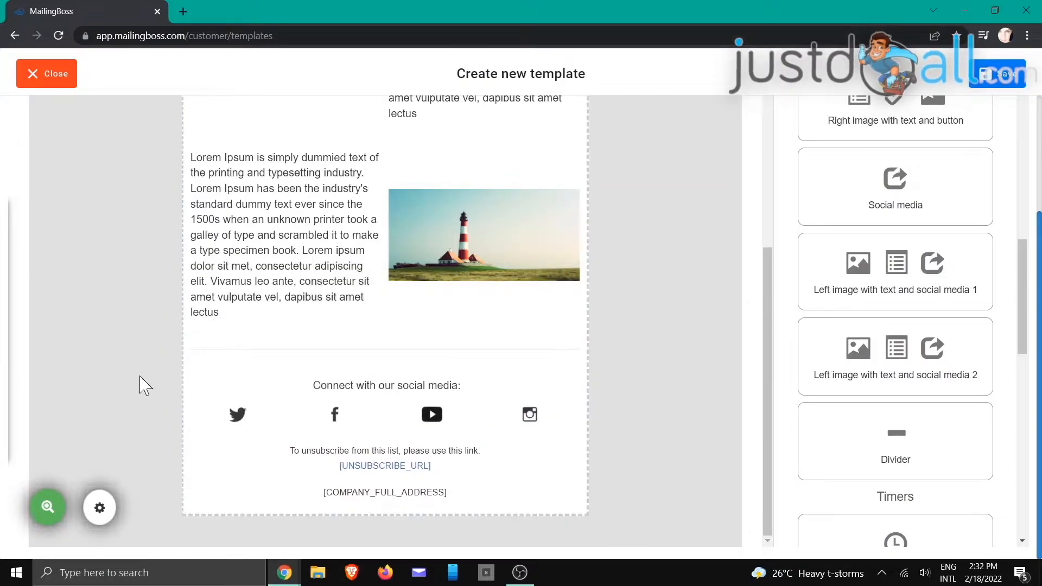
Step: Change the template's layout background colour from light grey to black (#000000) in Layout Options
left_click(99, 510)
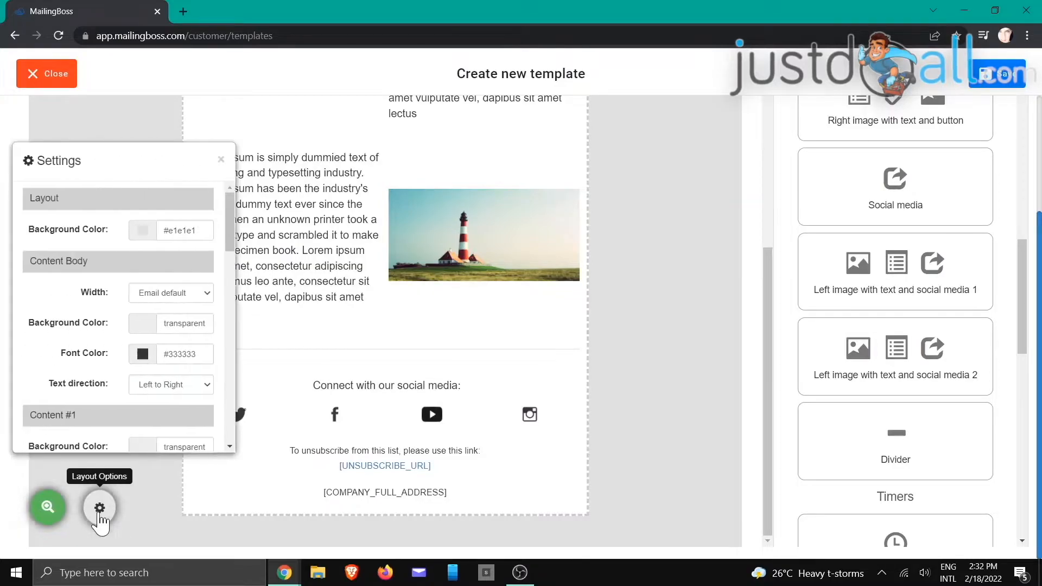
left_click(147, 230)
left_click(100, 275)
mouse_move(100, 275)
left_mouse_down()
mouse_move(65, 255)
mouse_move(64, 326)
left_mouse_up()
left_click(148, 229)
left_click(207, 197)
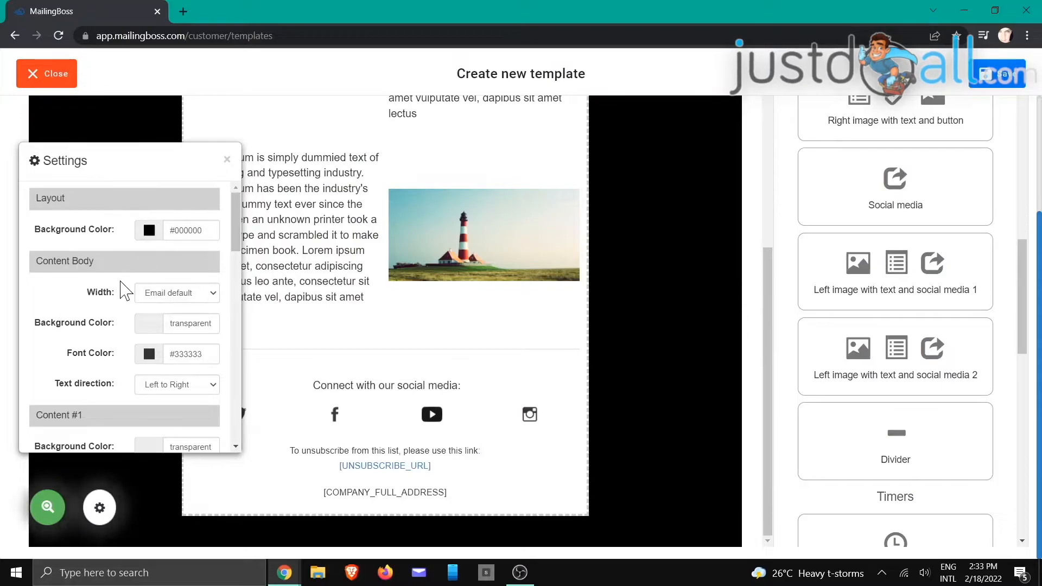
scroll(139, 290, "down", 3)
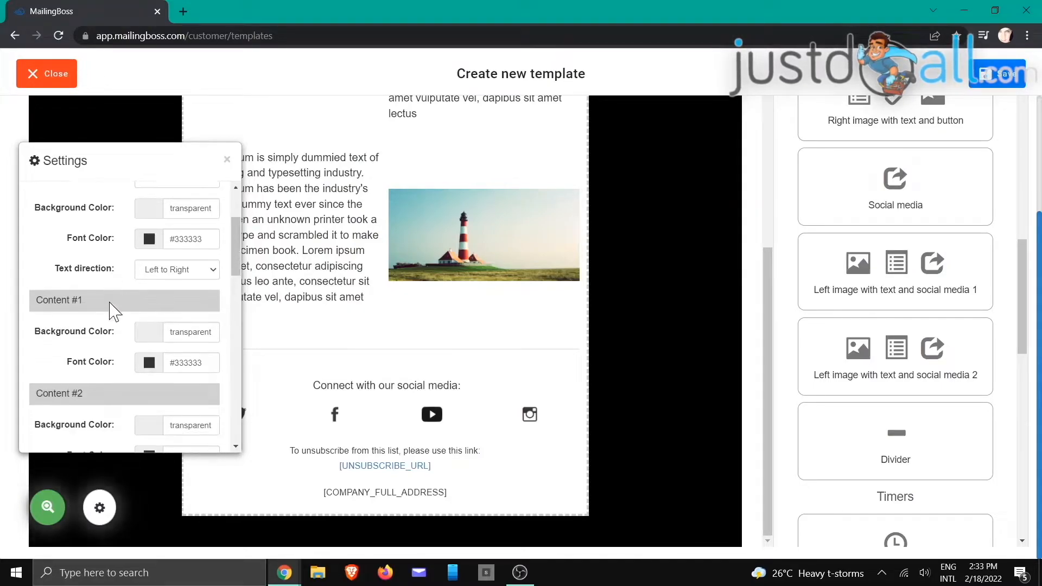
scroll(145, 299, "down", 8)
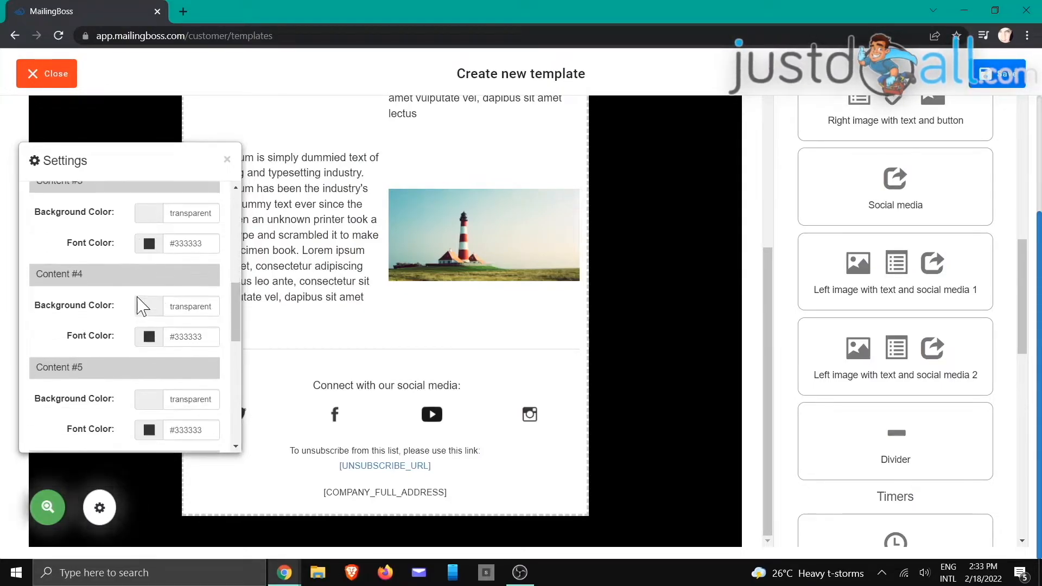
scroll(142, 306, "down", 4)
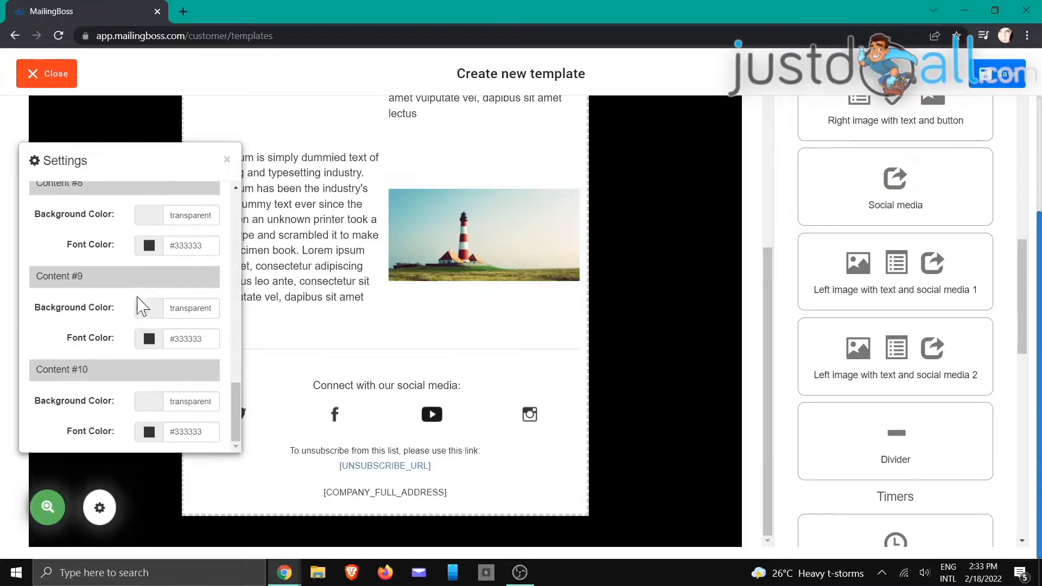
left_click(227, 159)
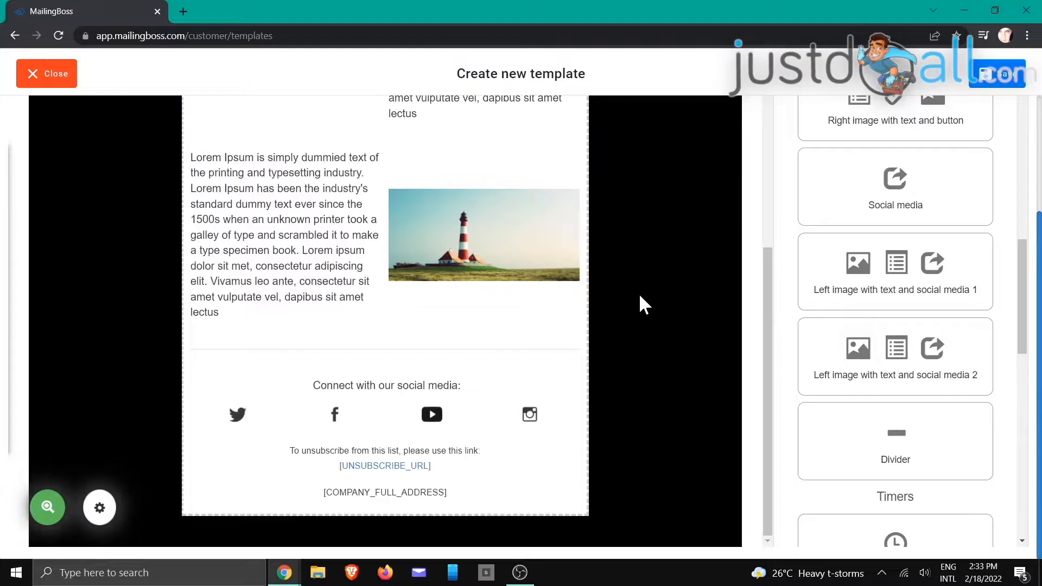
scroll(639, 296, "up", 15)
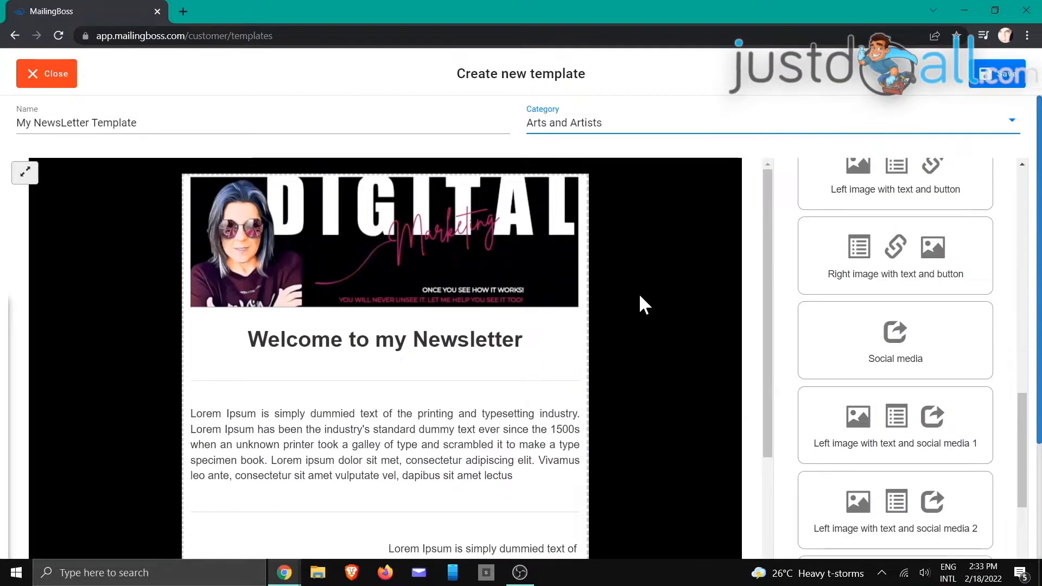
Step: Save My NewsLetter Template so it appears under Arts and Artists on the Templates page
scroll(639, 294, "down", 10)
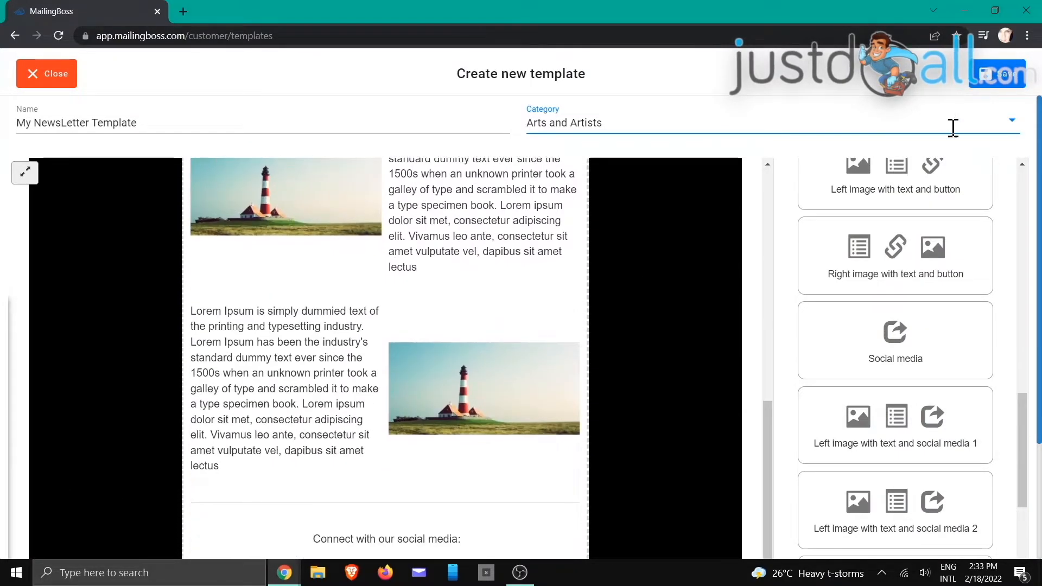
left_click(993, 74)
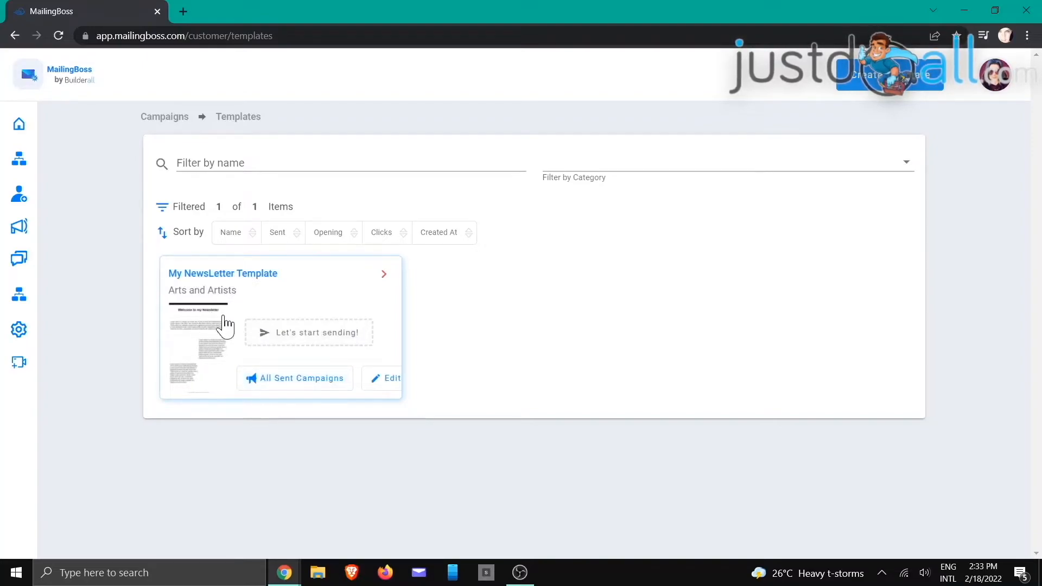
Step: Abandon the campaign started from My NewsLetter Template, then delete that template
left_click(312, 343)
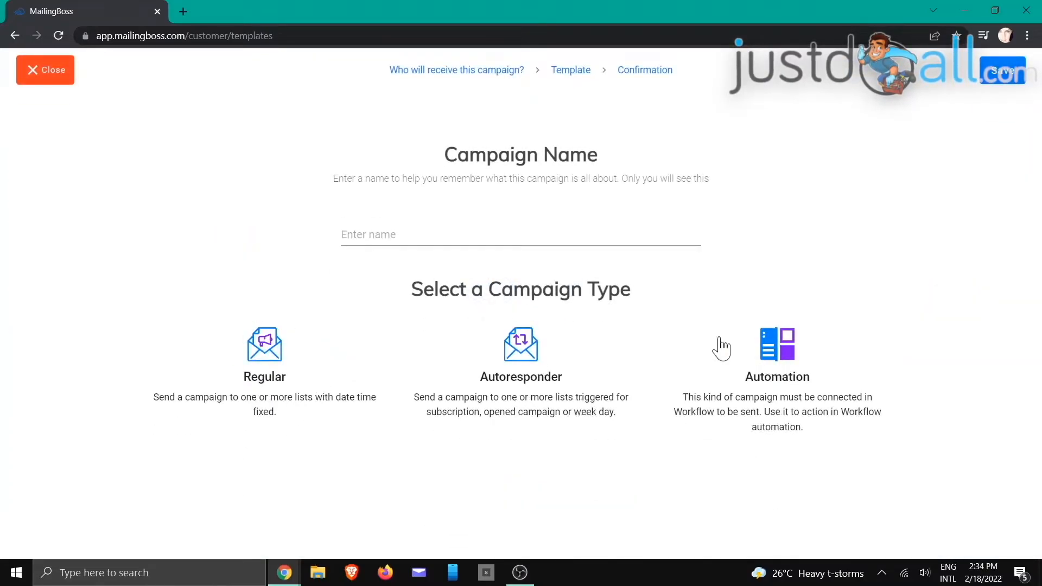
left_click(53, 76)
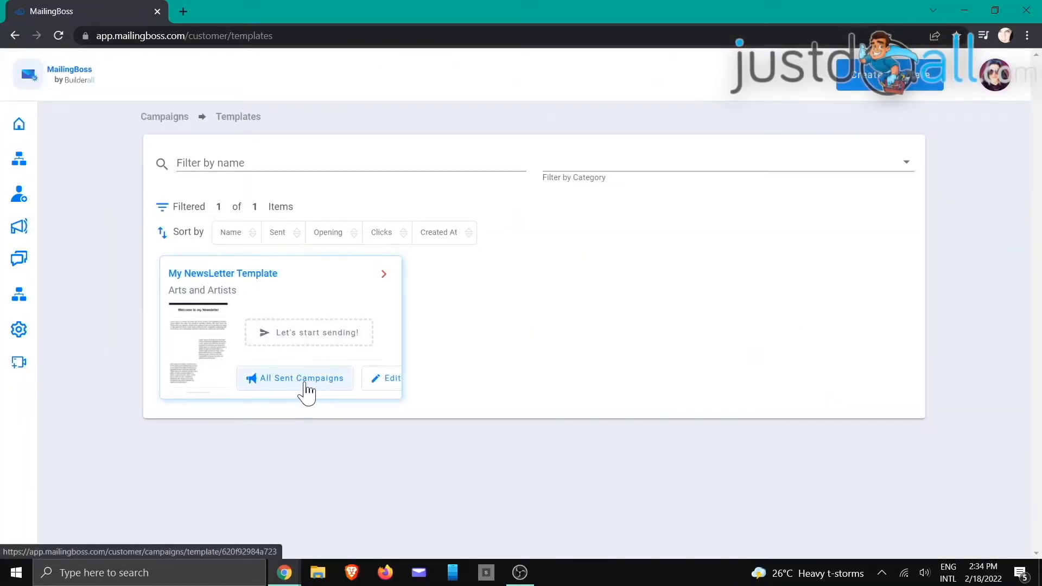
left_click(383, 274)
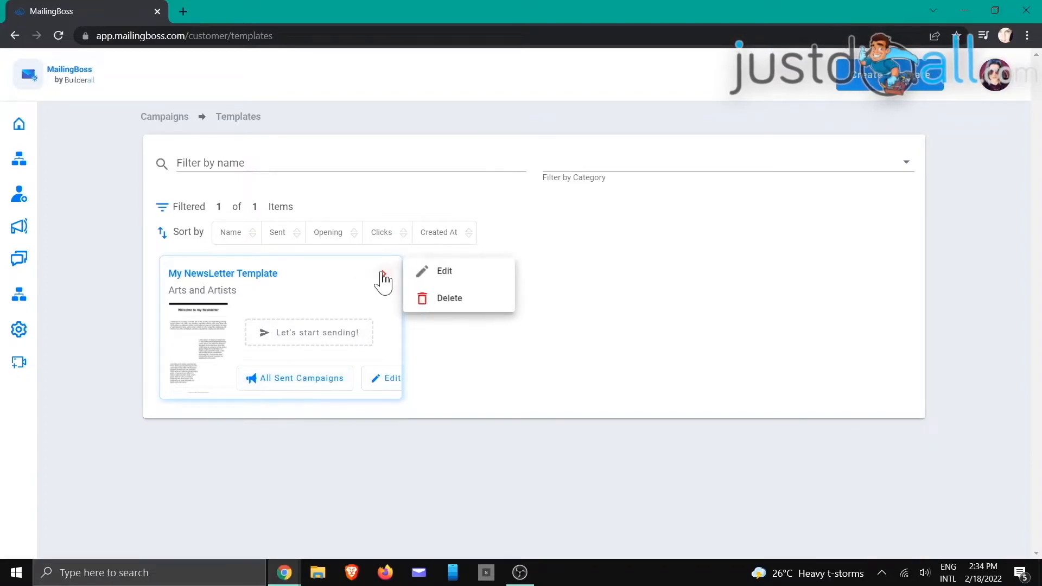
left_click(449, 299)
left_click(479, 304)
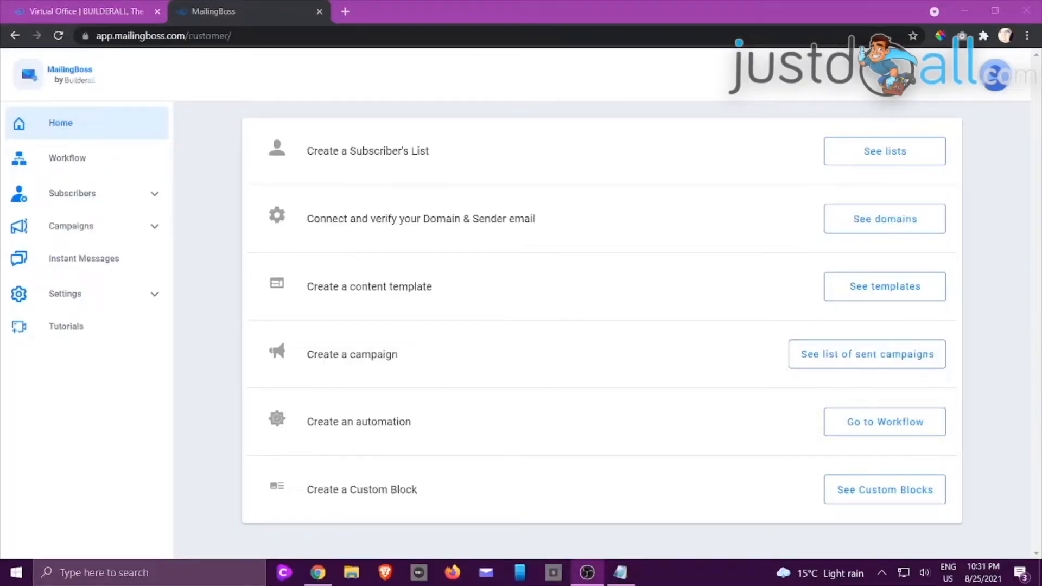
Step: Go to Campaigns > Email Sequence and start creating a new sequence
key("alt+Tab")
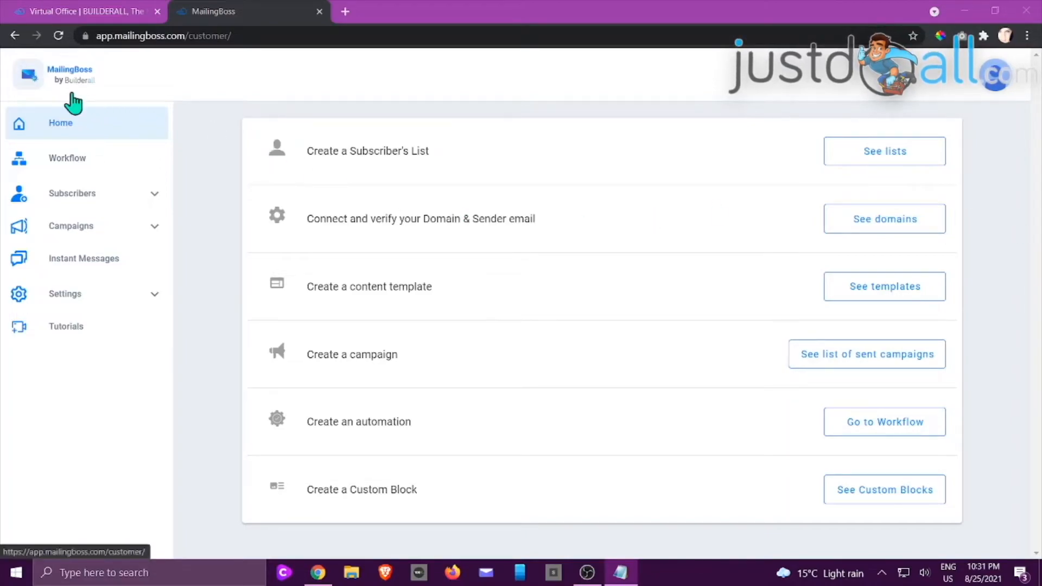
left_click(125, 229)
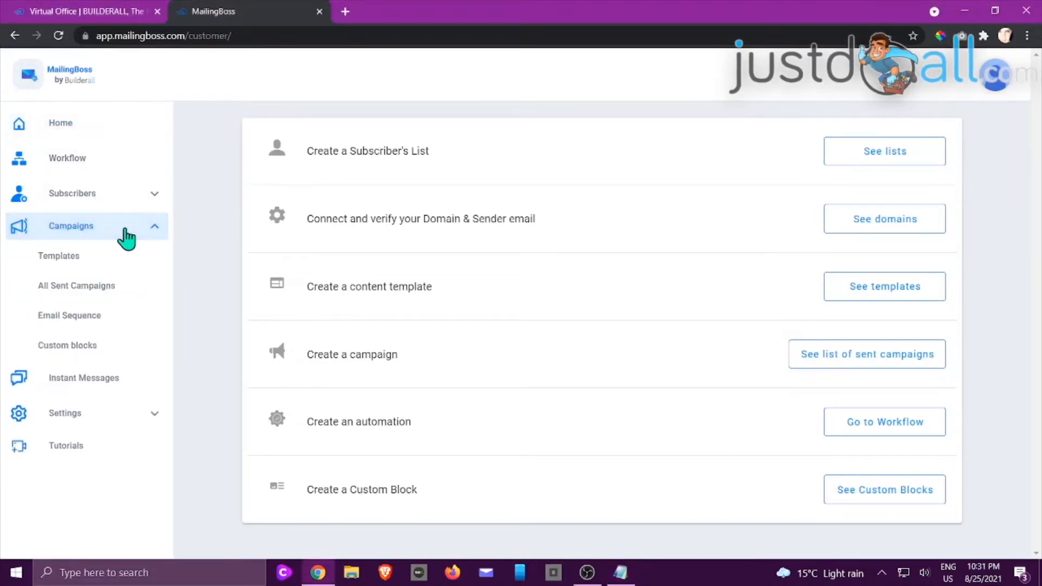
left_click(96, 322)
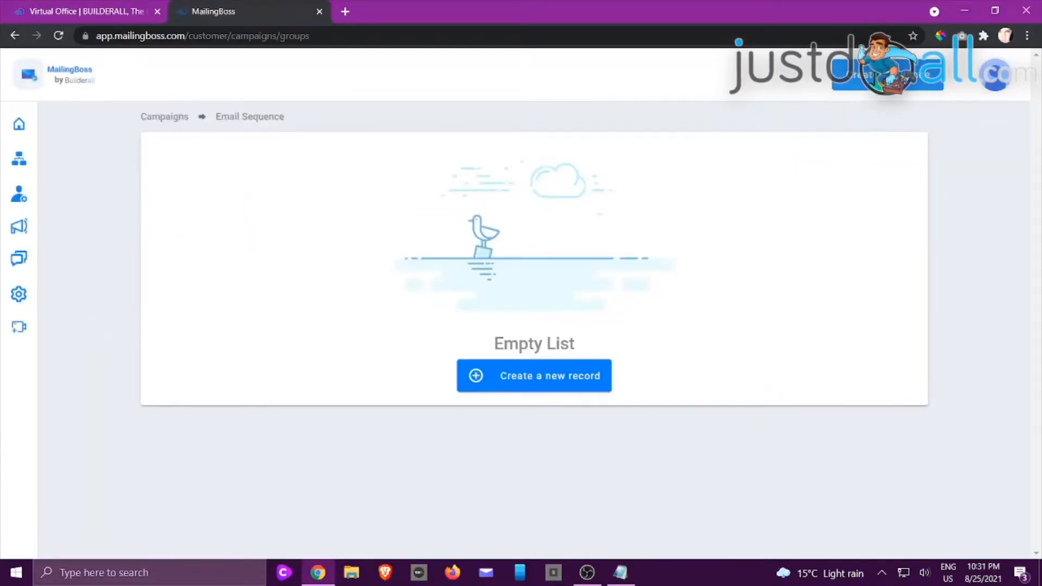
left_click(881, 82)
Step: Name the sequence 'Team Matrix Newsletter', choose the Team Matrix Newsletter main list, and add a campaign
left_click(363, 273)
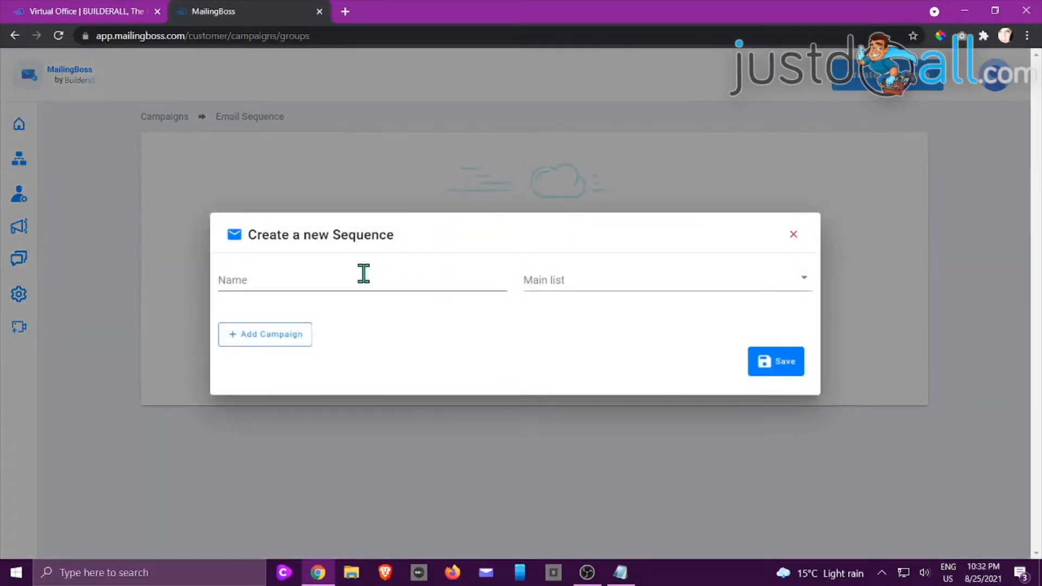
type("Team mat")
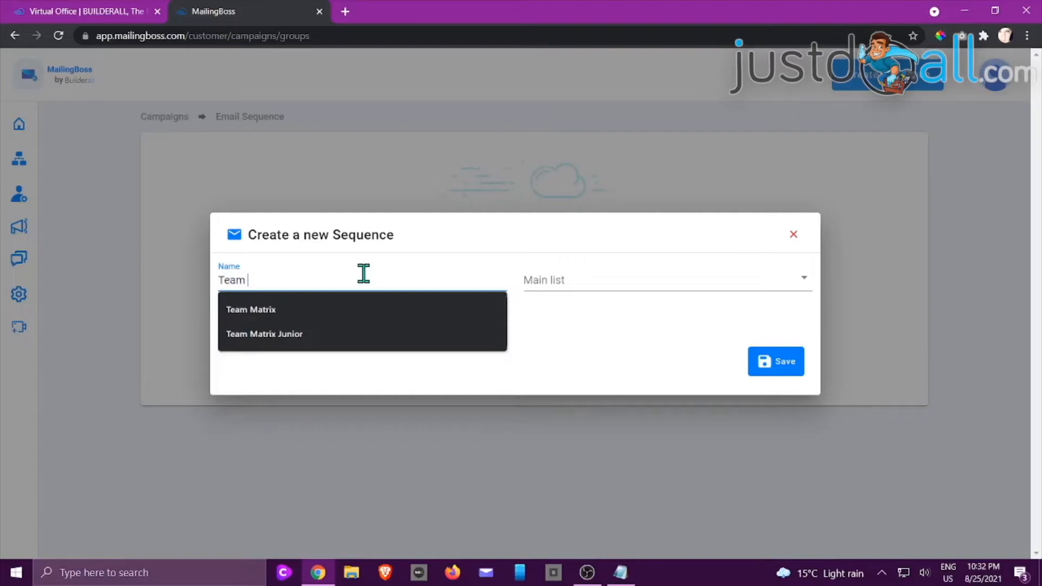
key("BackSpace")
key("BackSpace")
key("BackSpace")
type("Mat")
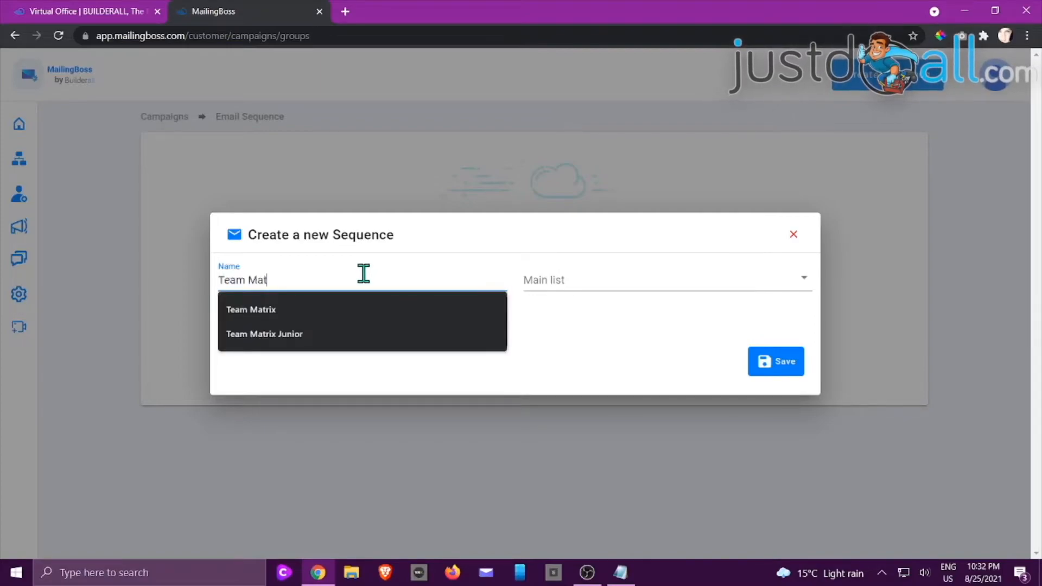
type("rix Newsler")
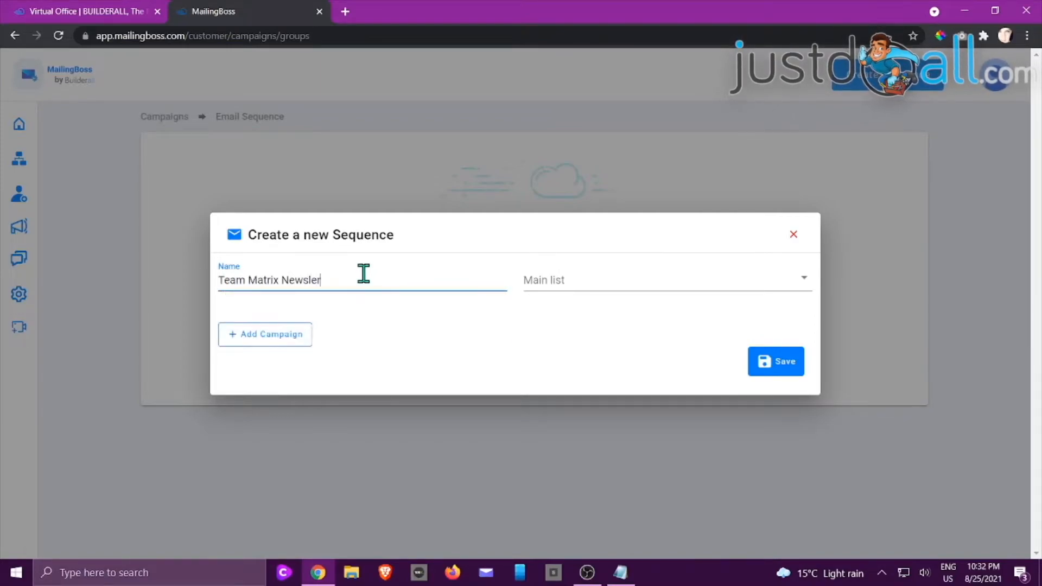
key("BackSpace")
key("BackSpace")
type("etter")
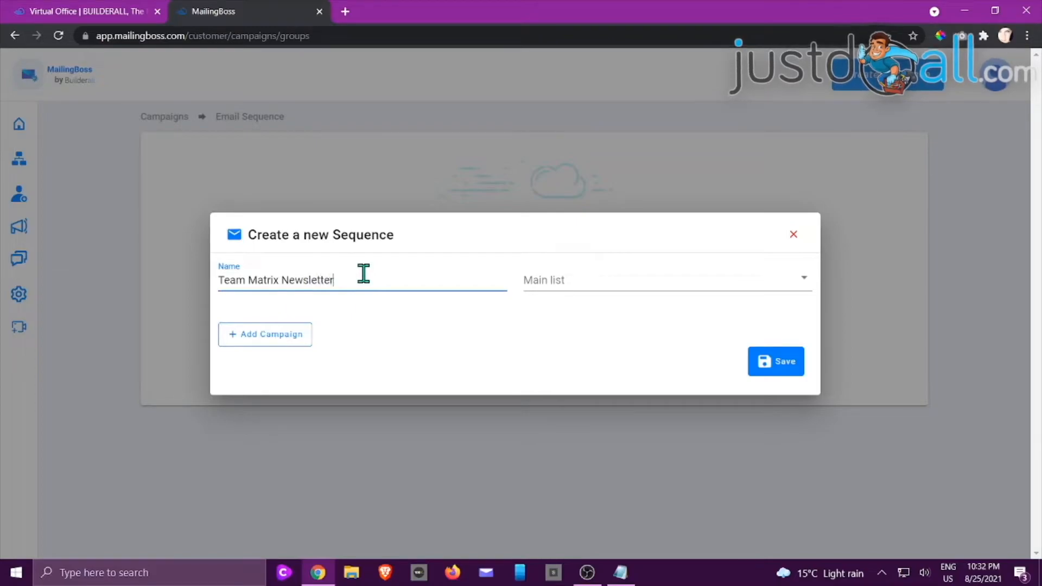
left_click(590, 284)
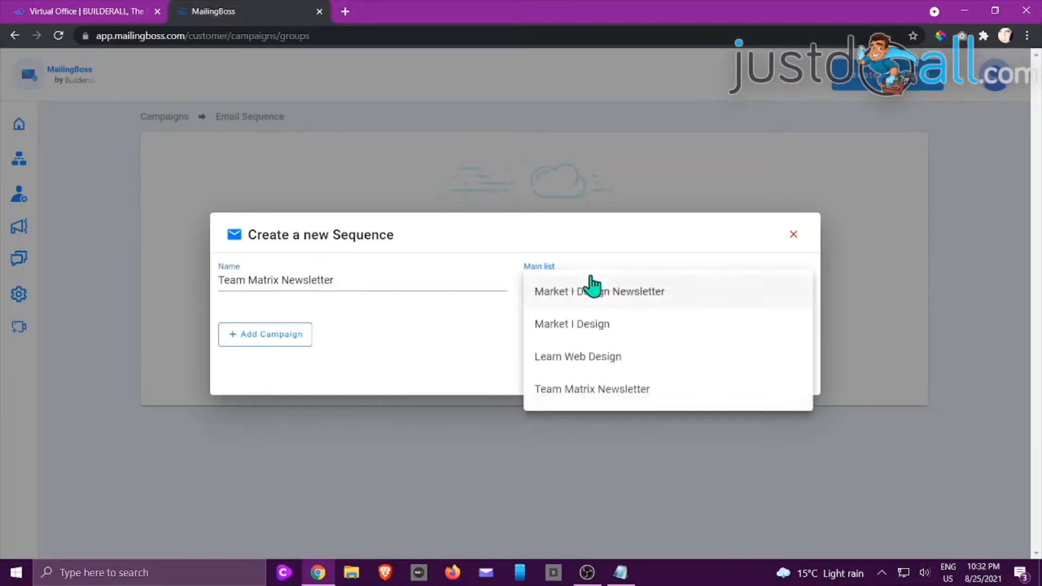
left_click(615, 395)
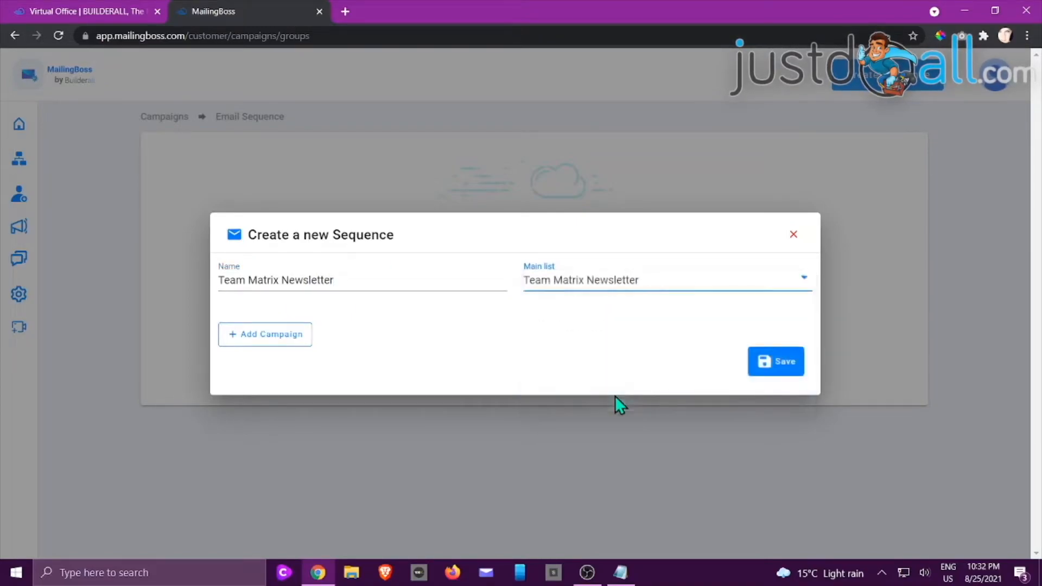
left_click(270, 339)
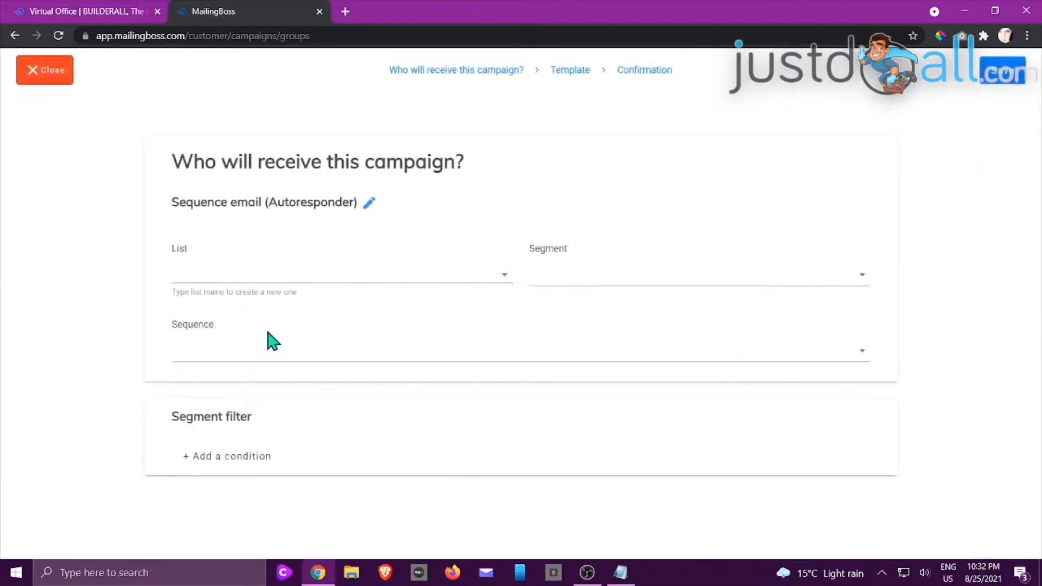
Step: Send the campaign to Team Matrix Newsletter as an Autoresponder with Sequence checked
left_click(381, 272)
left_click(284, 415)
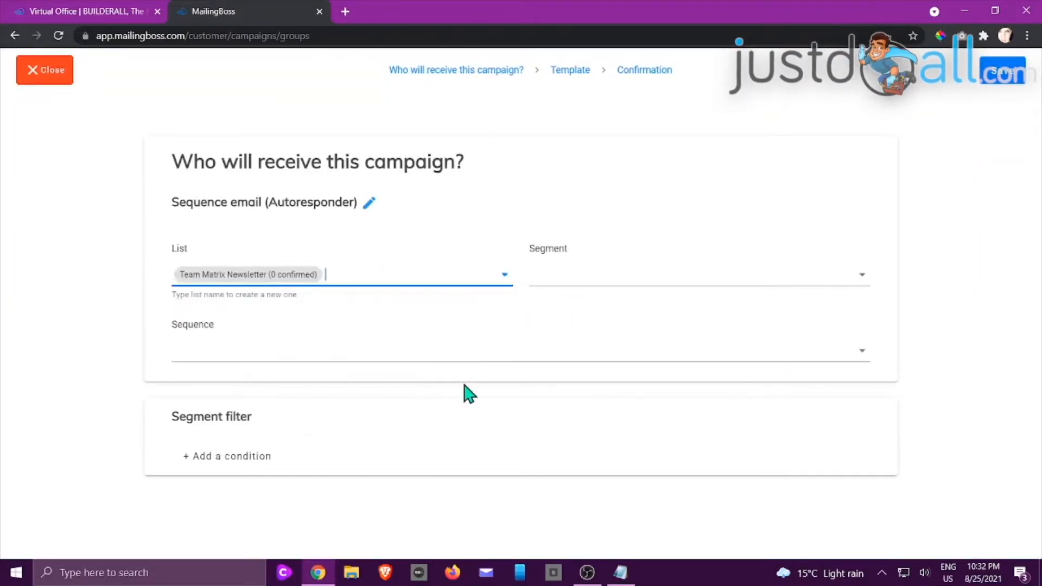
left_click(370, 204)
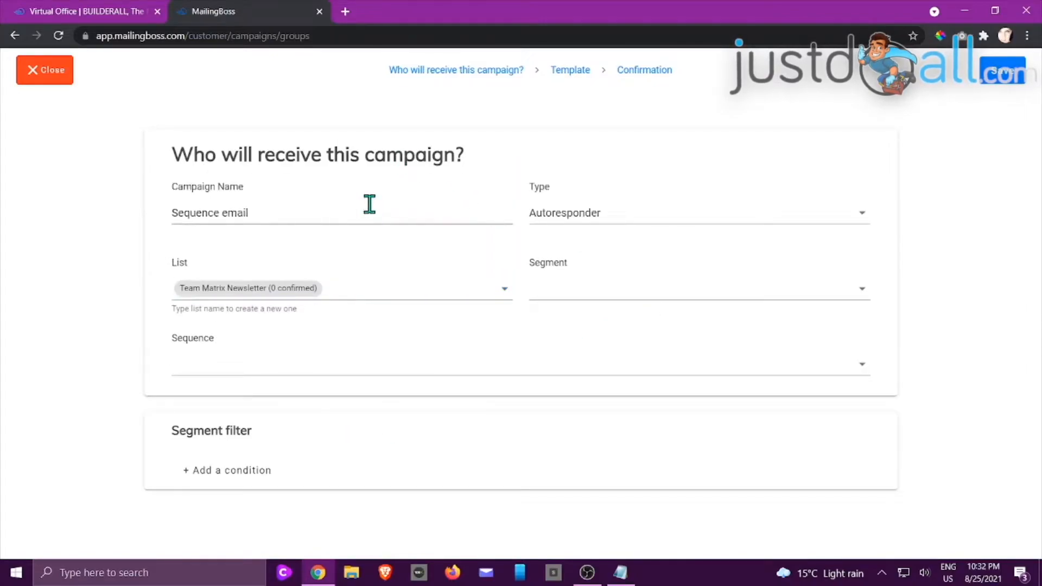
left_click(692, 212)
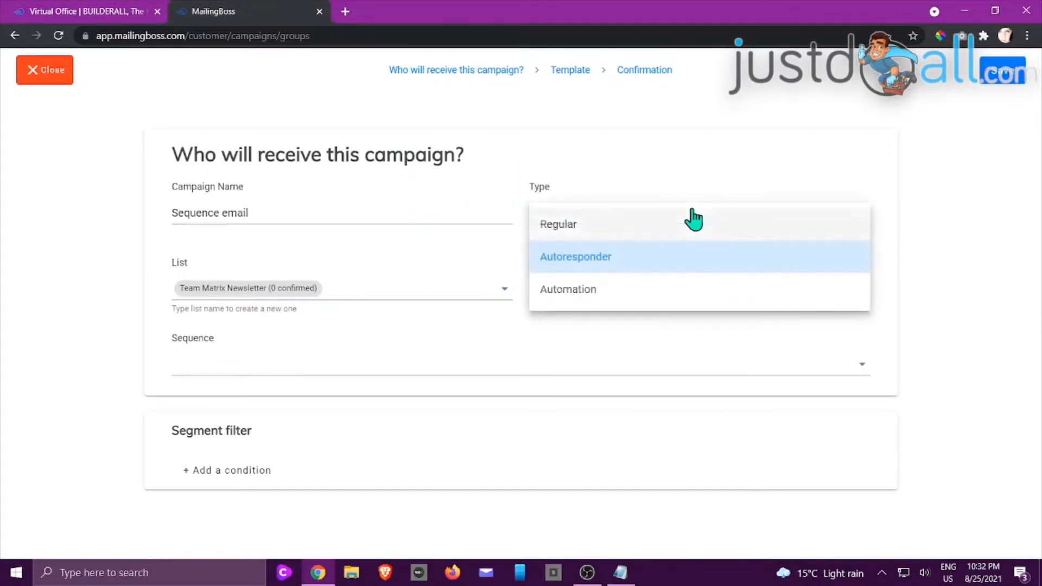
left_click(588, 265)
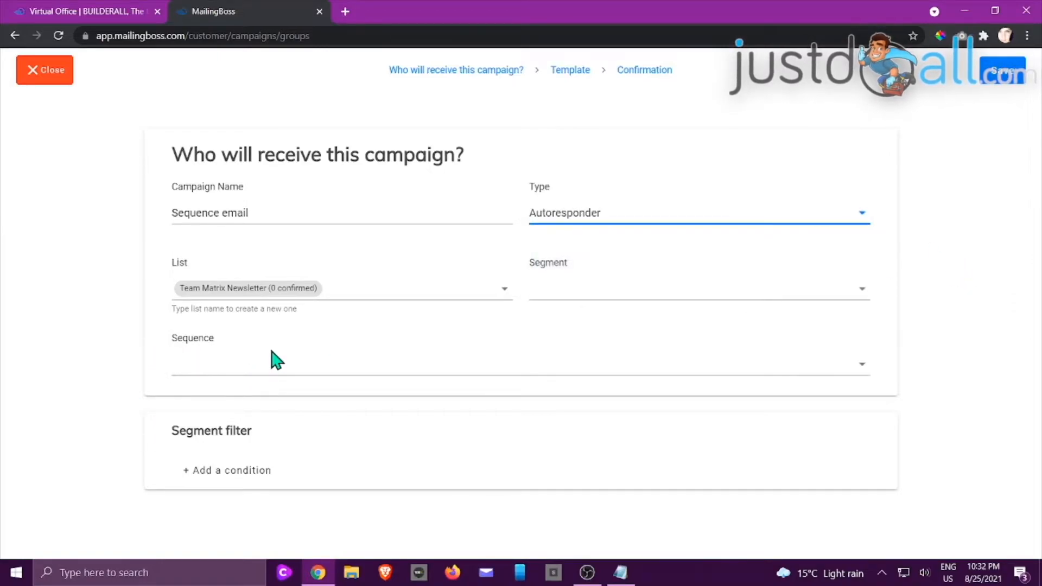
left_click(262, 367)
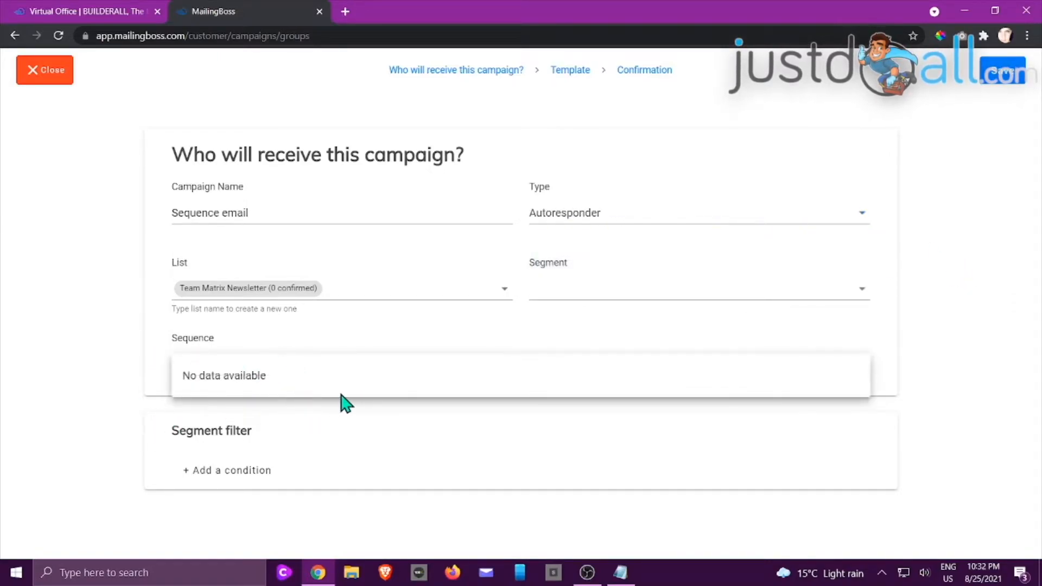
left_click(1005, 76)
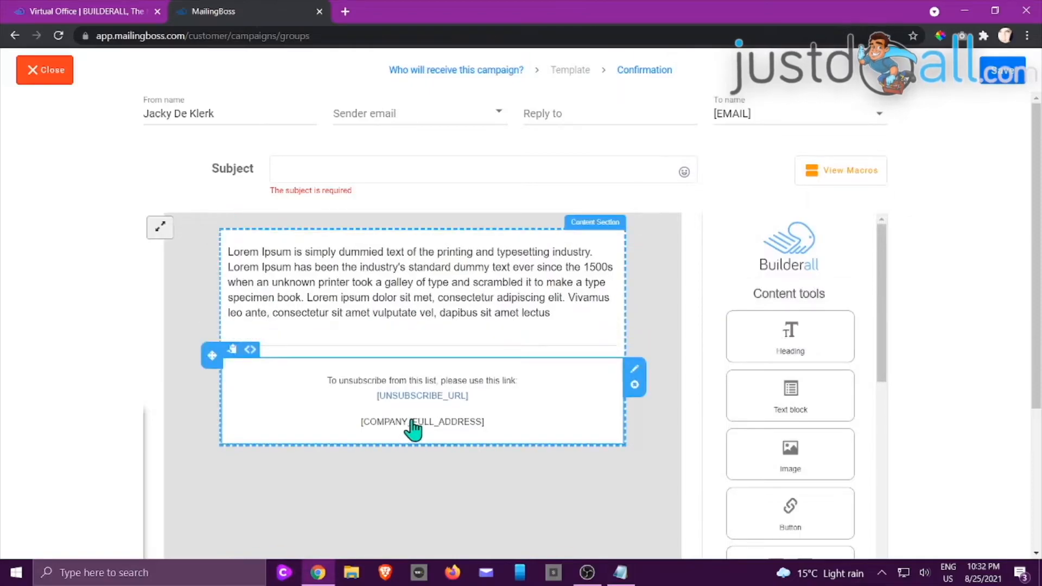
Step: Set the subject to 'Weekly Newsletter' and replace the Lorem Ipsum body with 'Hi,'
left_click(320, 170)
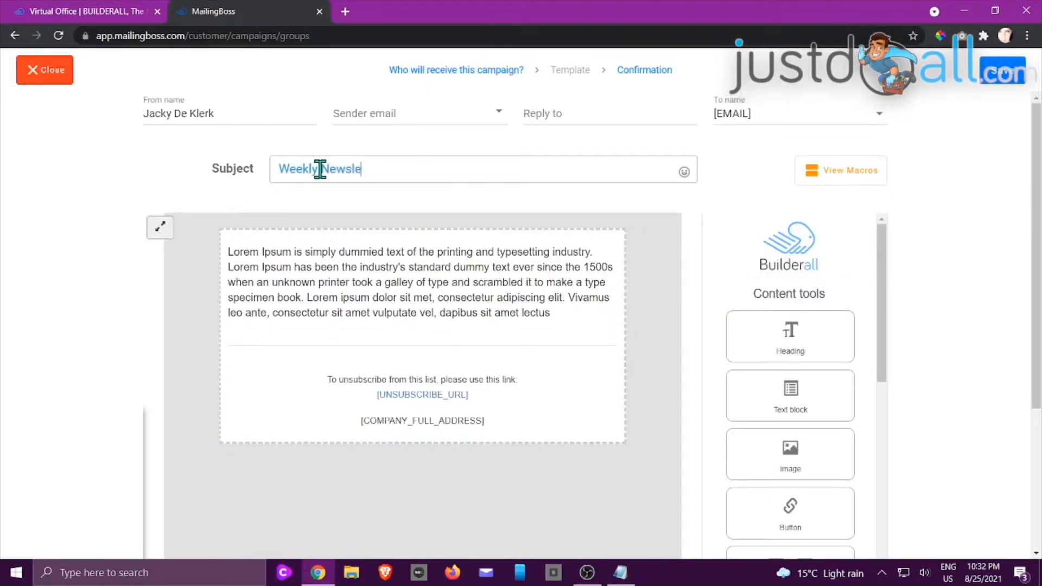
left_click(563, 318)
left_click_drag(234, 254, 567, 317)
type("Hi")
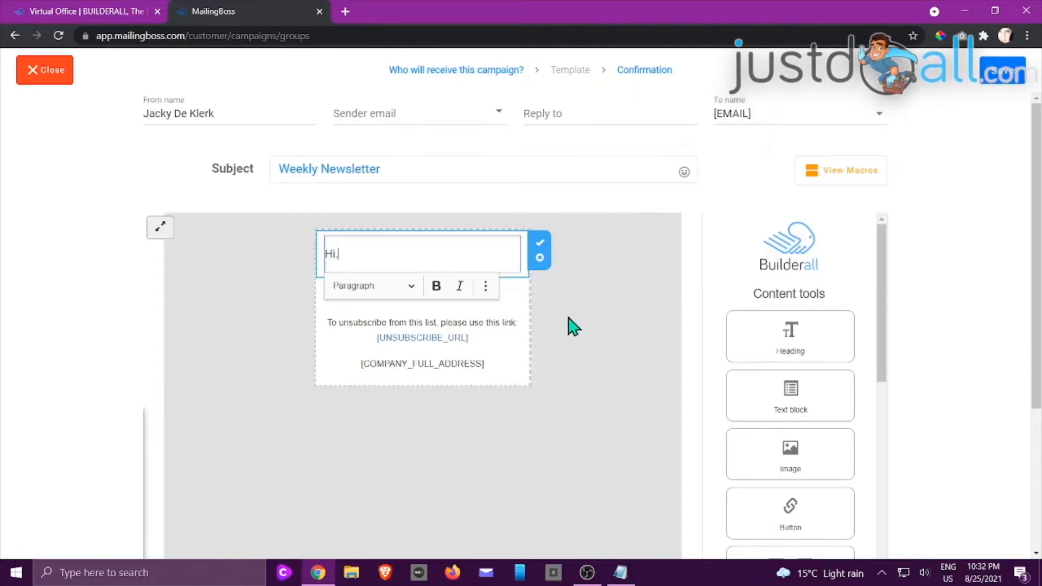
type(",")
key("Return")
key("Return")
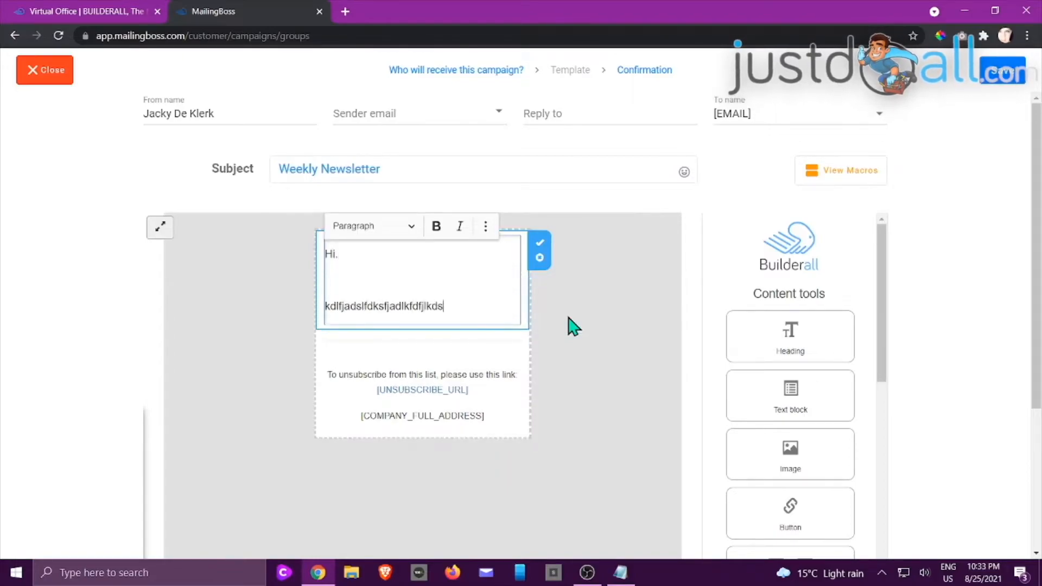
left_click(570, 383)
scroll(758, 327, "down", 4)
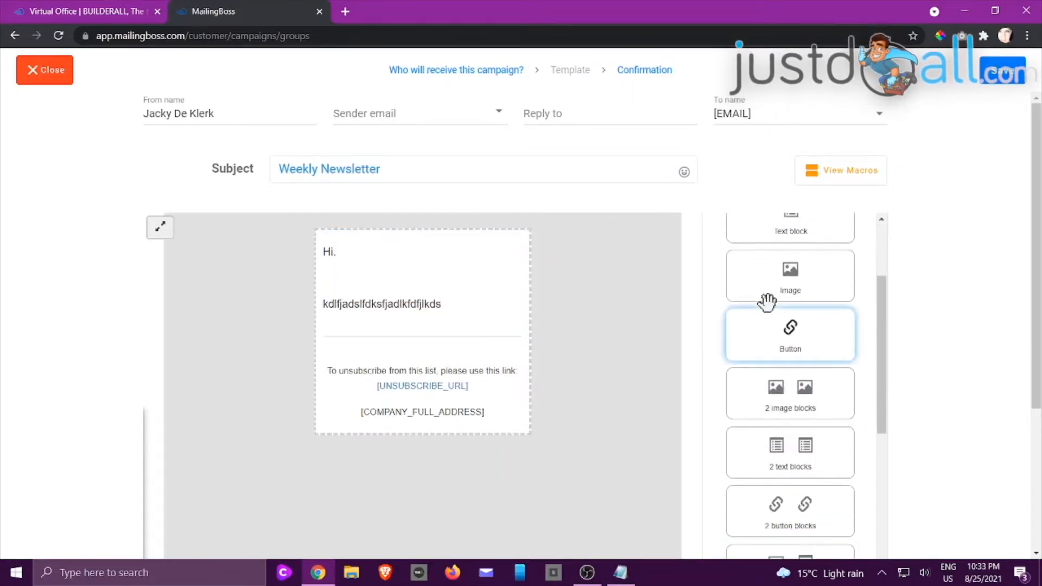
scroll(769, 253, "up", 4)
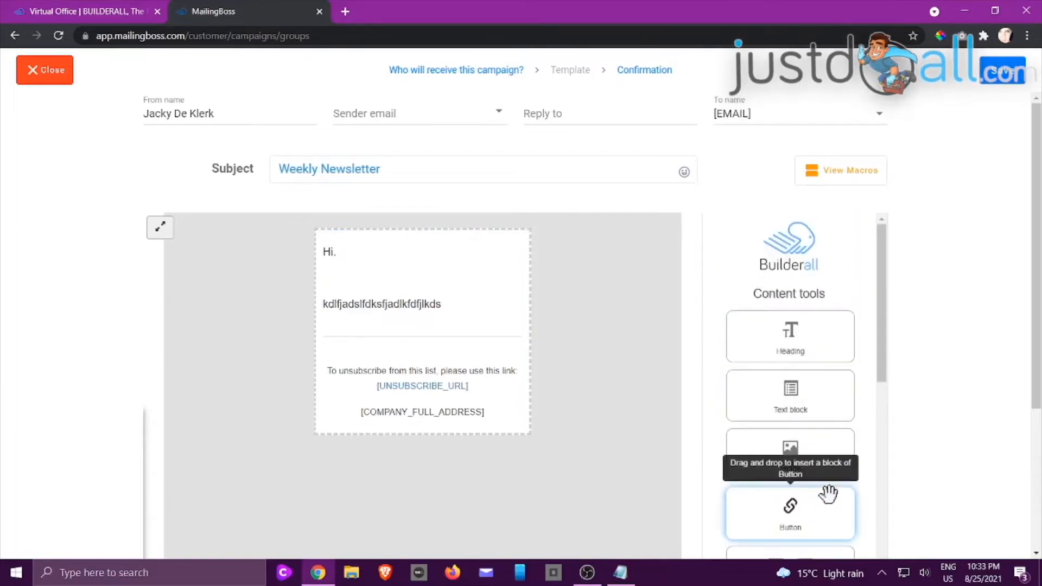
Step: Add a heading, a lighthouse image and a 'Review this product' button to the email
left_click_drag(815, 355, 421, 257)
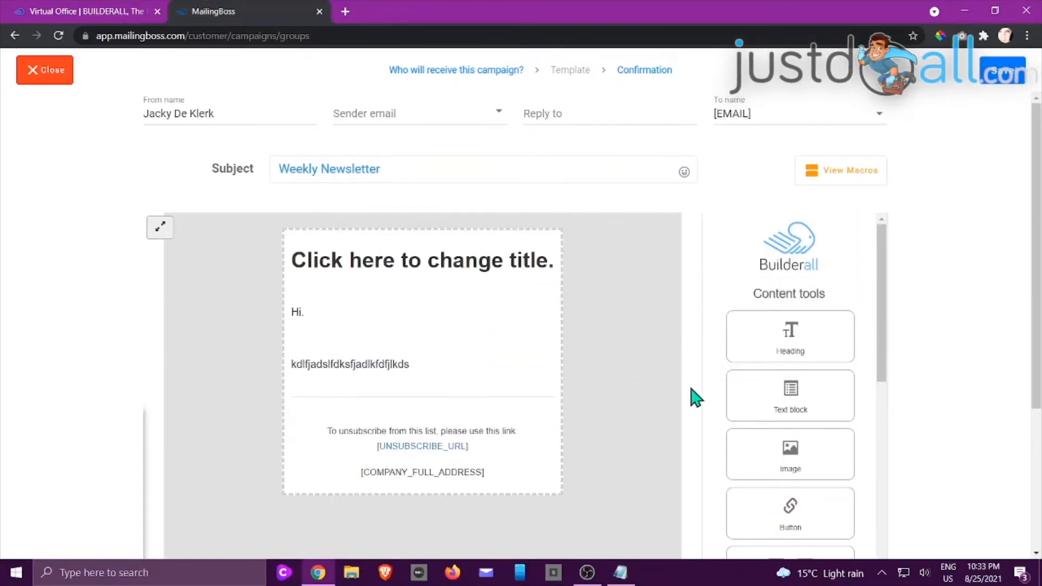
left_click_drag(788, 452, 365, 346)
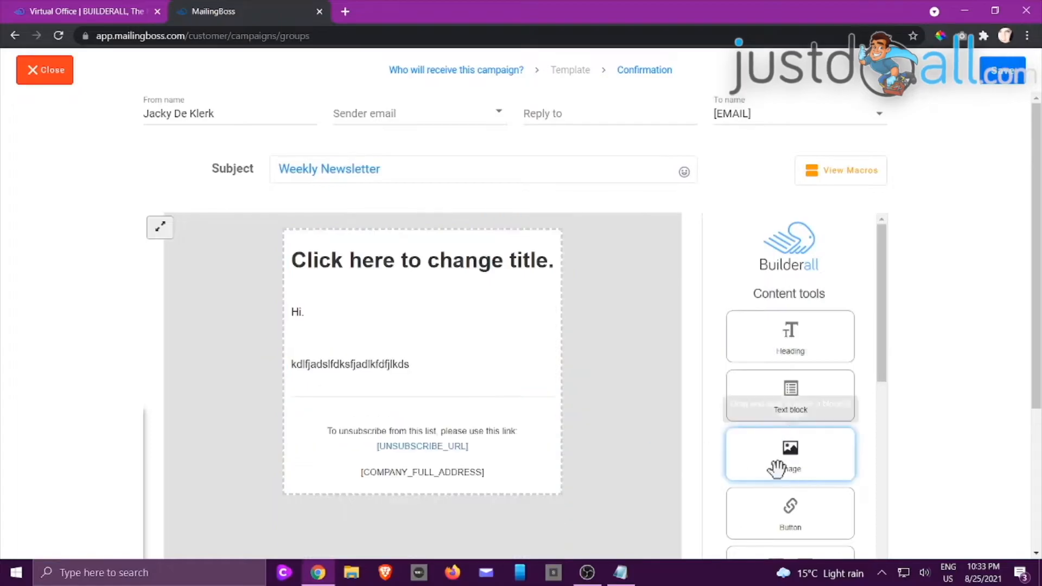
scroll(814, 423, "down", 2)
left_click_drag(781, 343, 287, 517)
scroll(819, 342, "down", 5)
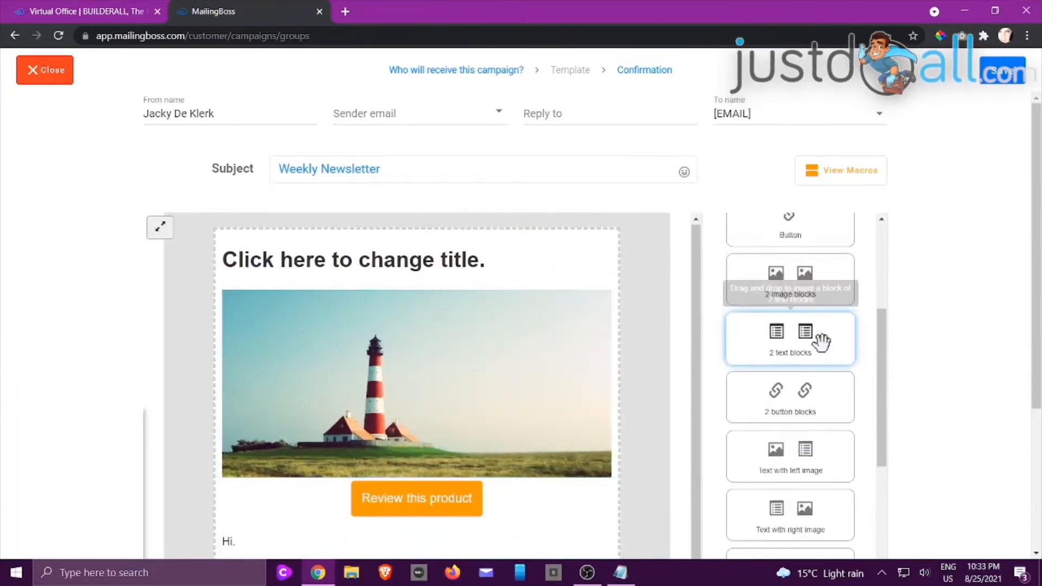
scroll(820, 350, "down", 10)
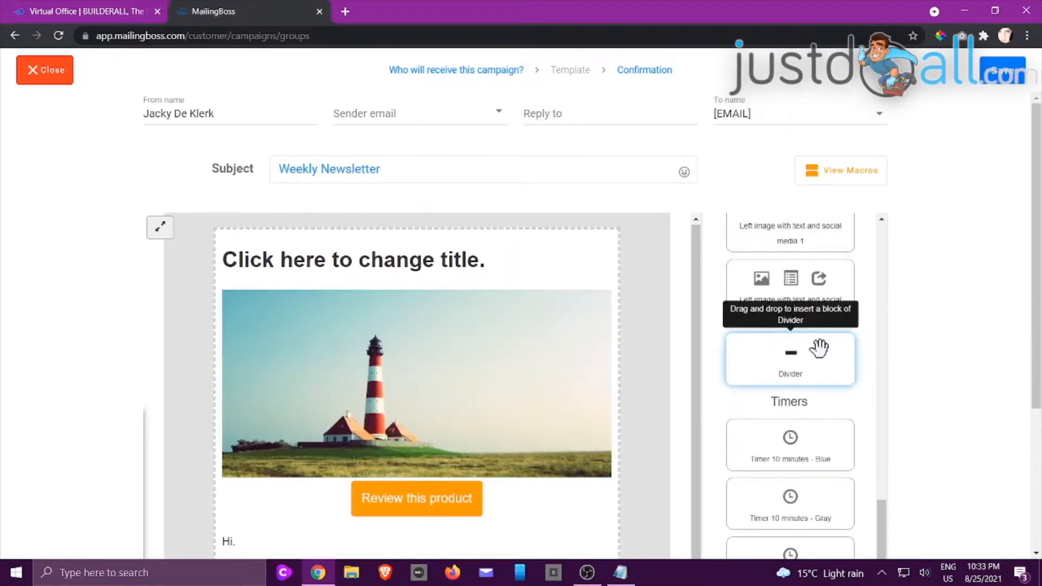
scroll(820, 353, "down", 5)
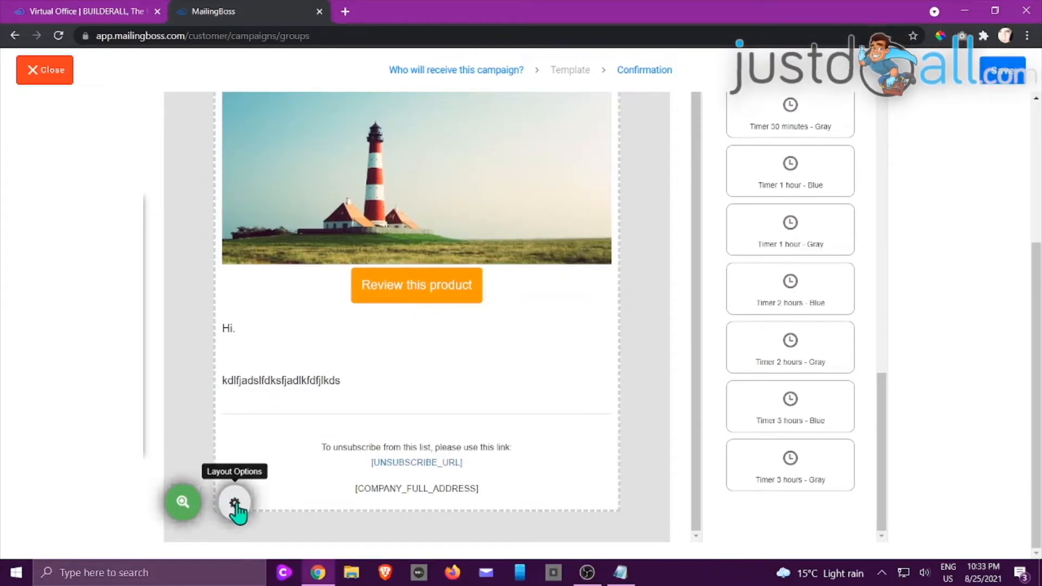
scroll(623, 259, "up", 4)
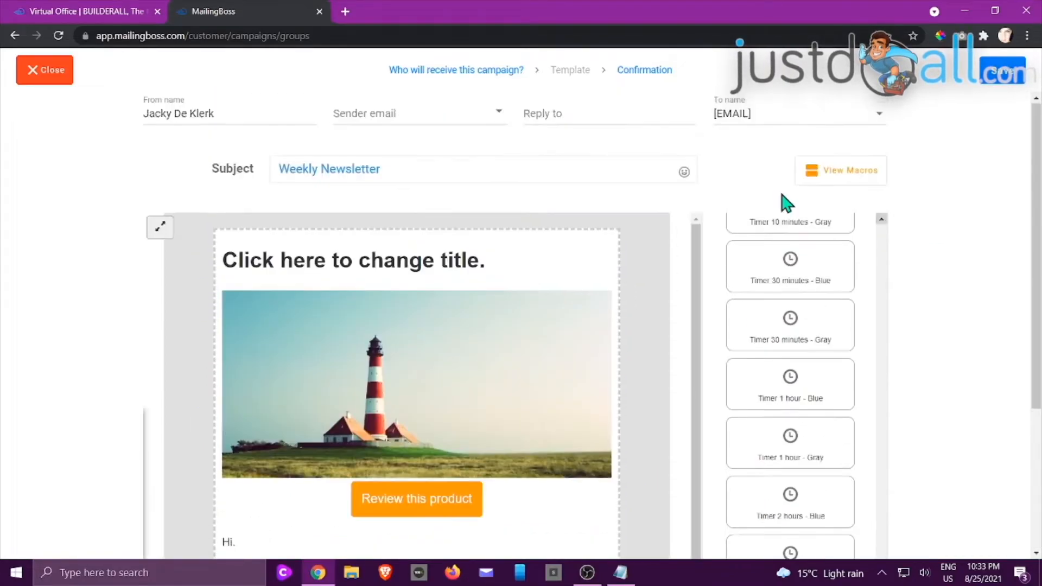
Step: Choose the verified sender and reply-to addresses and save the email to reach the Confirmation step
left_click(1000, 87)
left_click(492, 109)
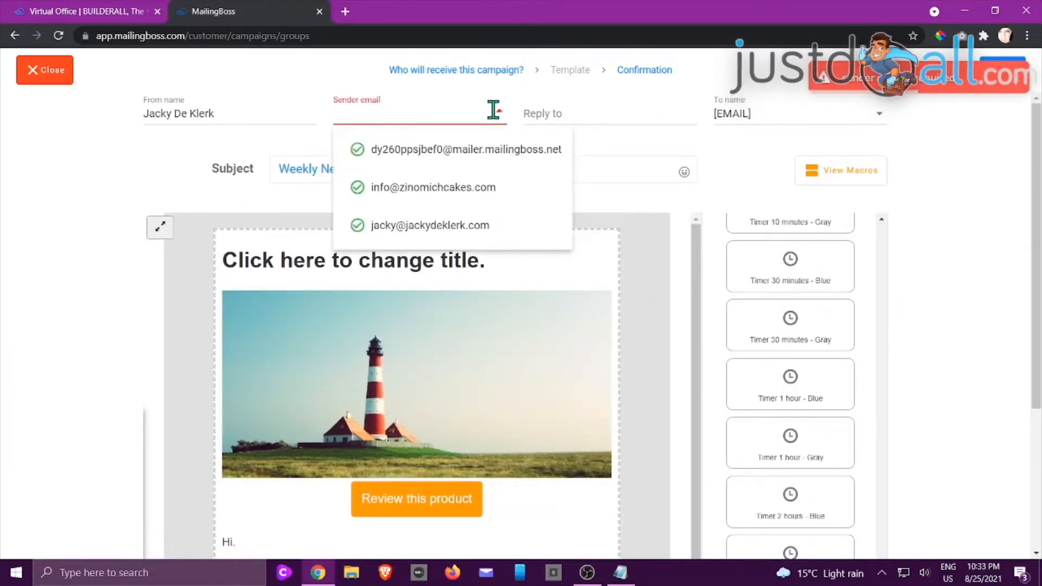
left_click(418, 227)
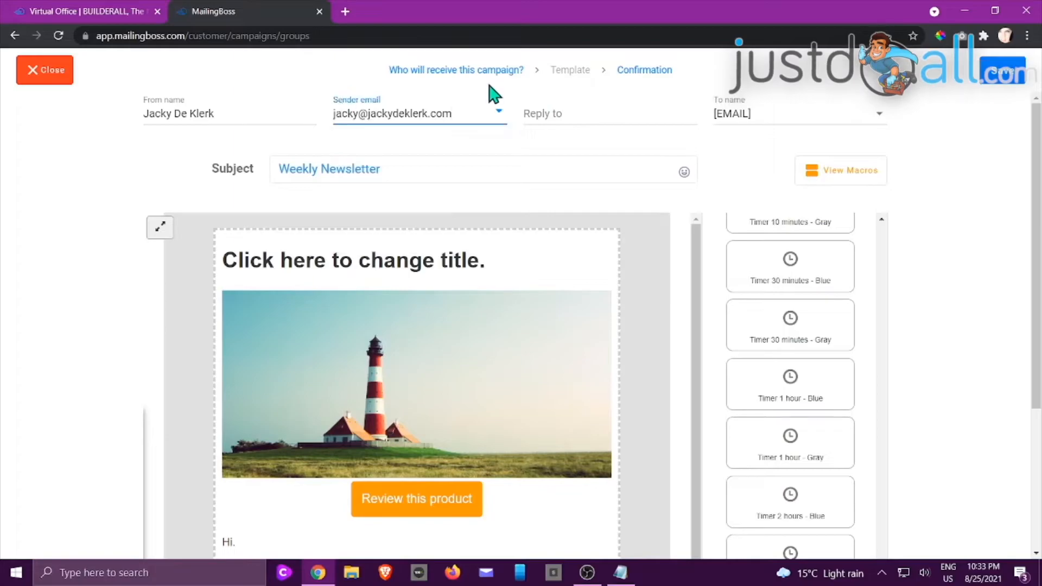
left_click(624, 113)
left_click(598, 148)
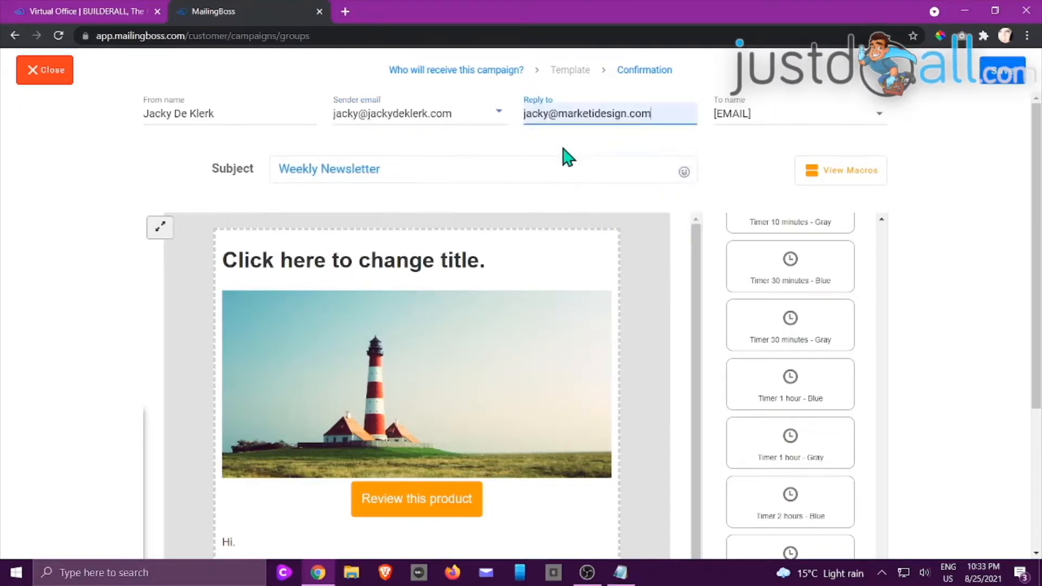
left_click(1010, 80)
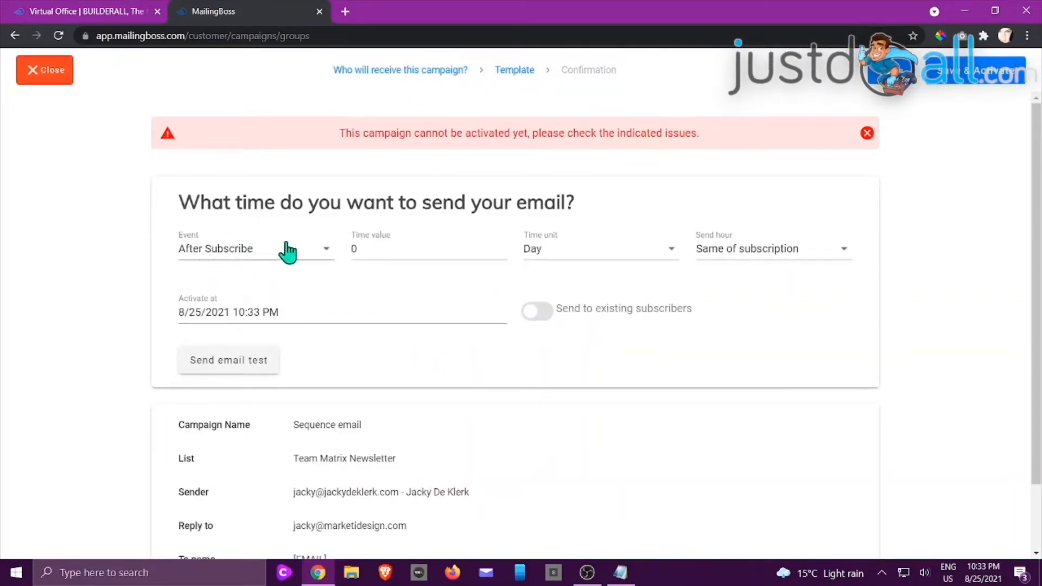
Step: Keep After Subscribe as the event and set the delay to 5 minutes
left_click(321, 253)
left_click(321, 256)
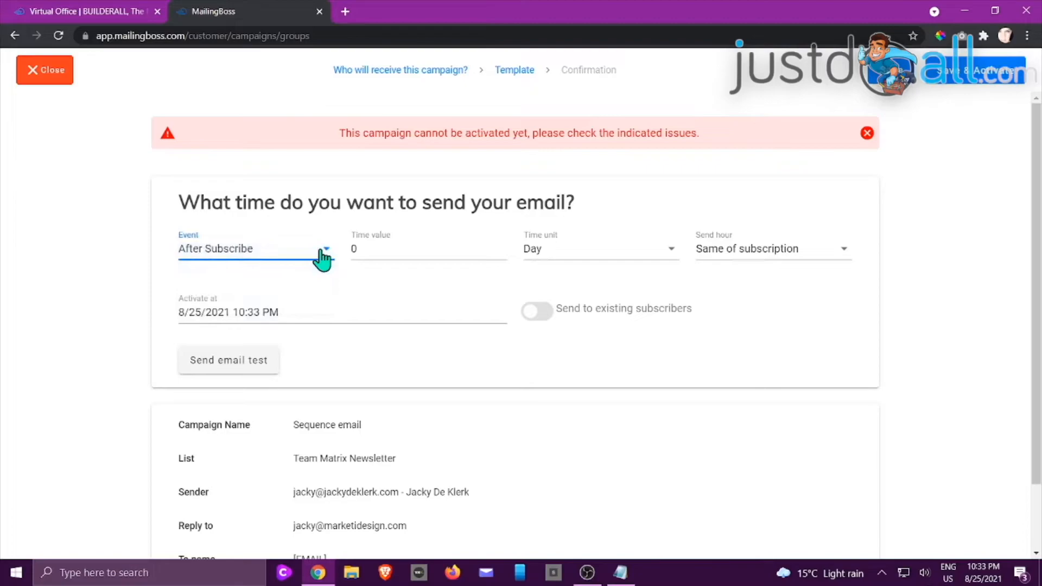
left_click(323, 255)
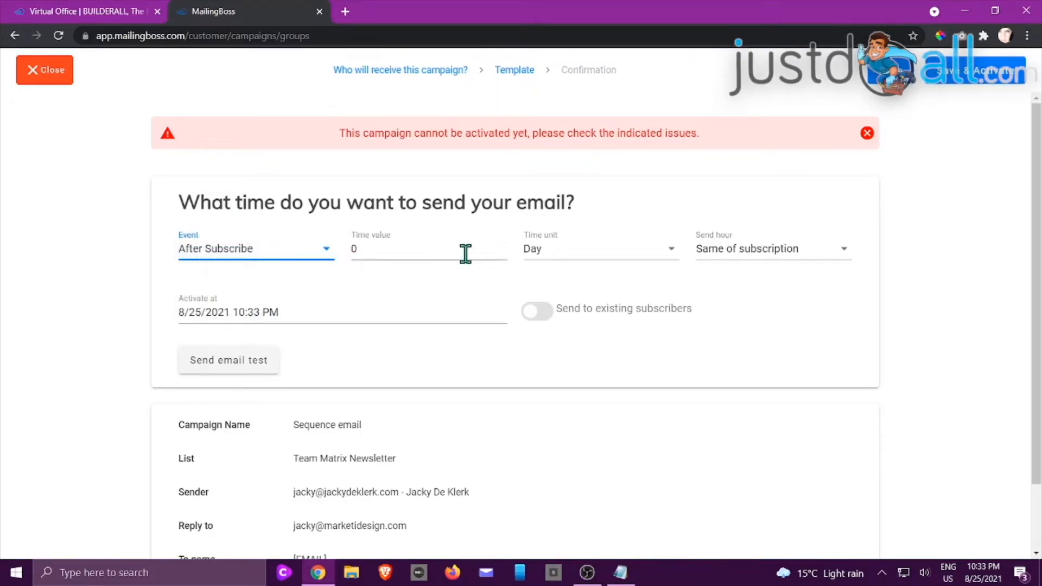
left_click(673, 256)
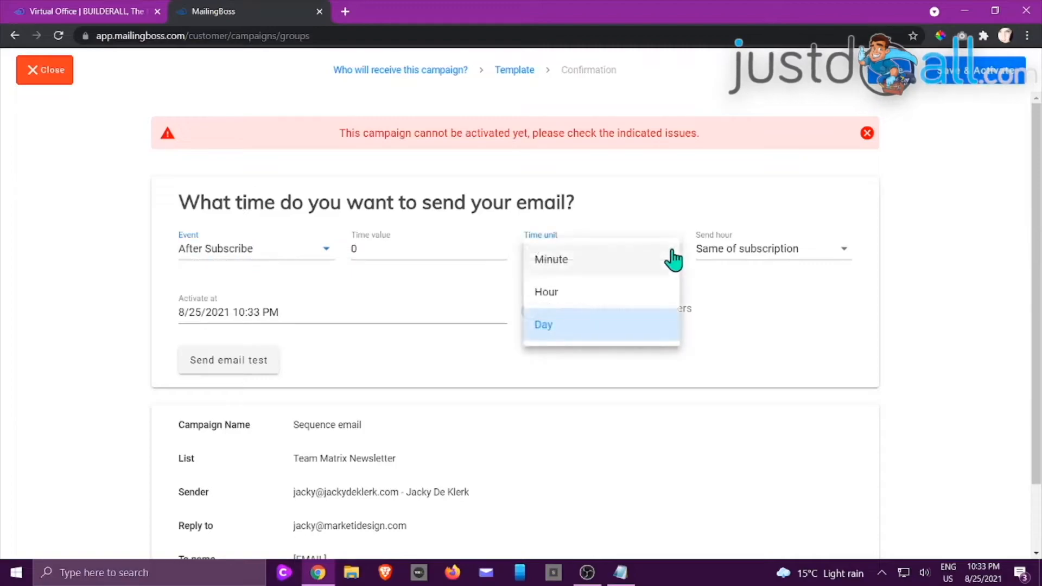
left_click(673, 259)
left_click(629, 257)
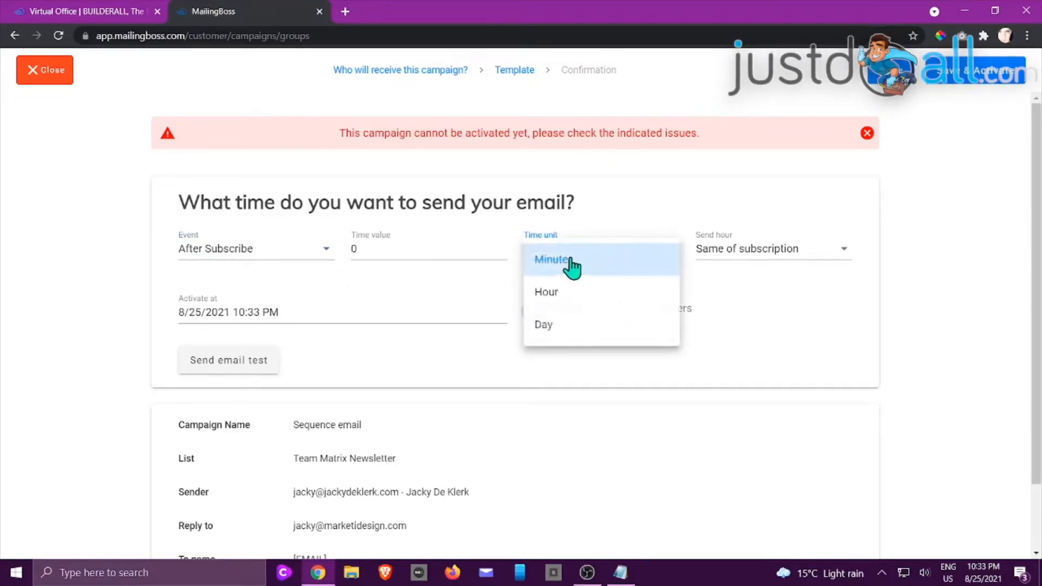
left_click(558, 259)
double_click(379, 248)
left_click(577, 365)
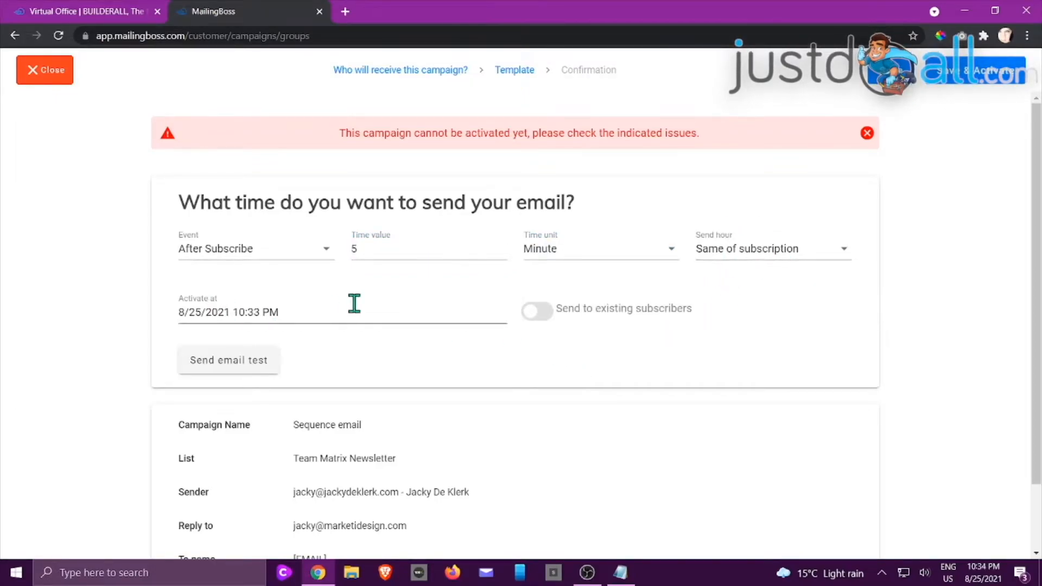
scroll(354, 303, "down", 2)
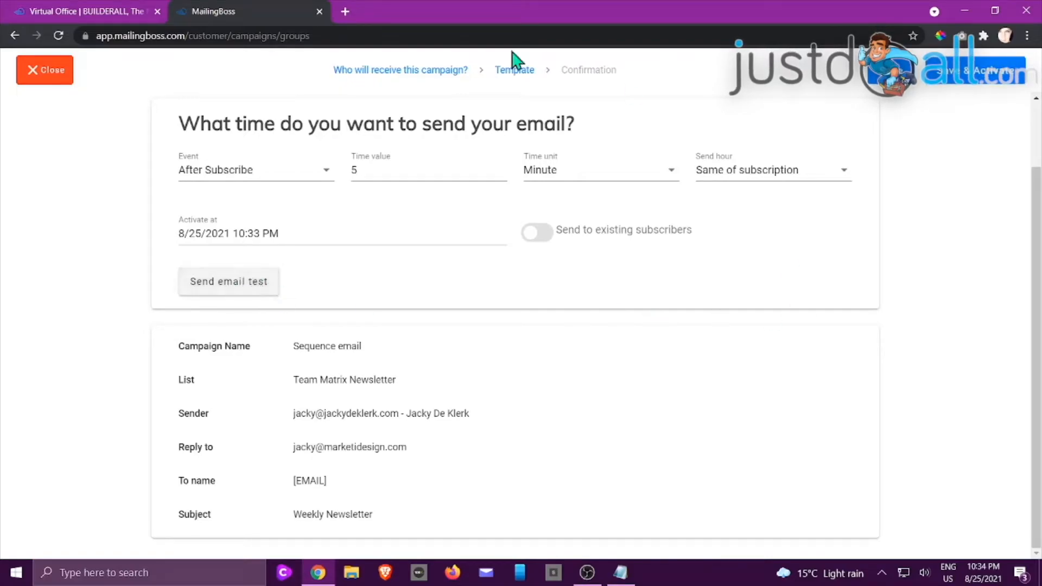
scroll(641, 294, "up", 2)
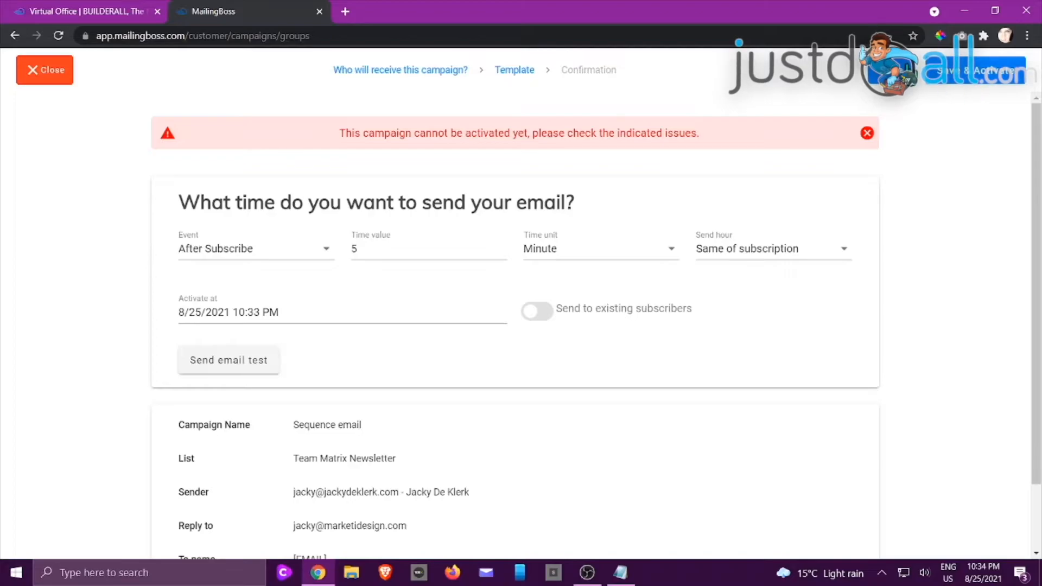
Step: Save and activate the email, save the Team Matrix Newsletter sequence, and reopen it for editing
left_click(932, 84)
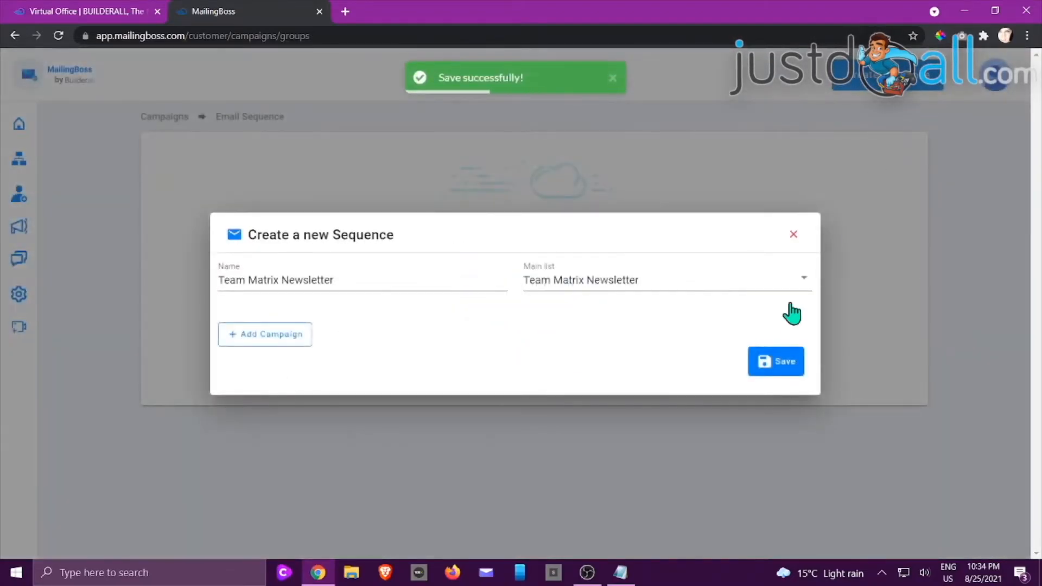
left_click(767, 383)
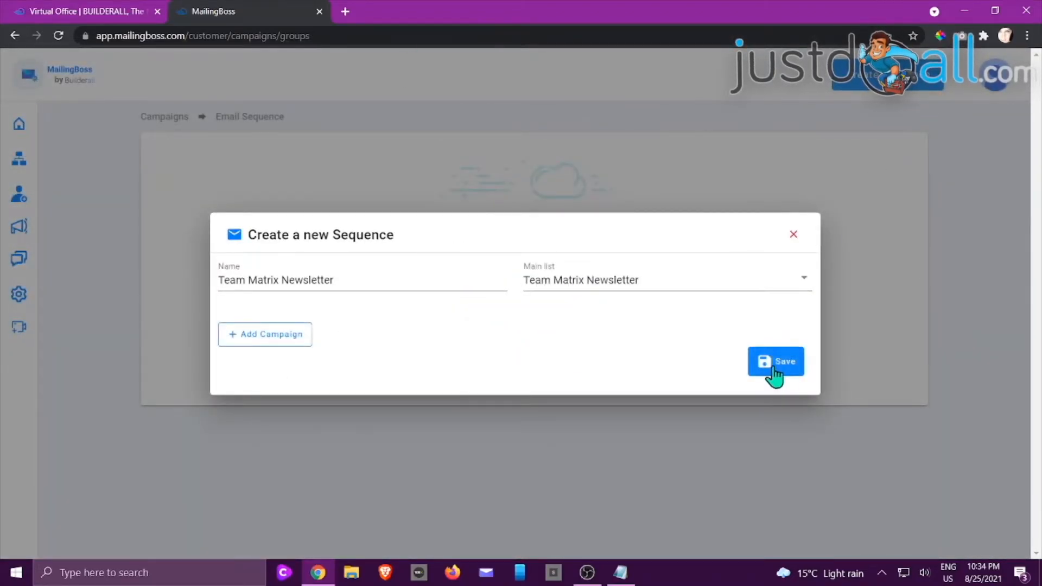
left_click(902, 265)
left_click(875, 282)
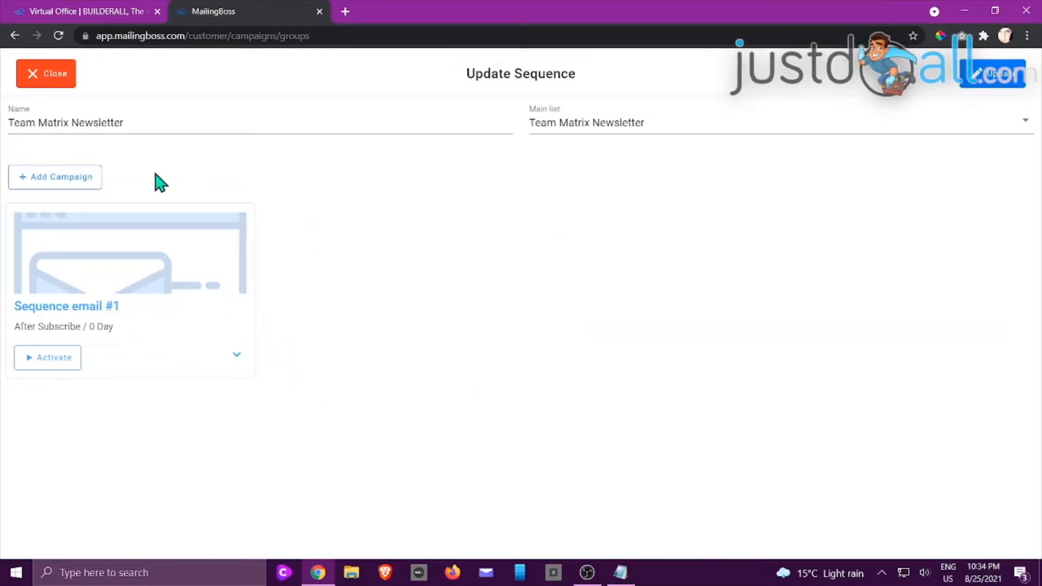
Step: Add a second Sequence email autoresponder campaign and save it to reach its template
left_click(86, 183)
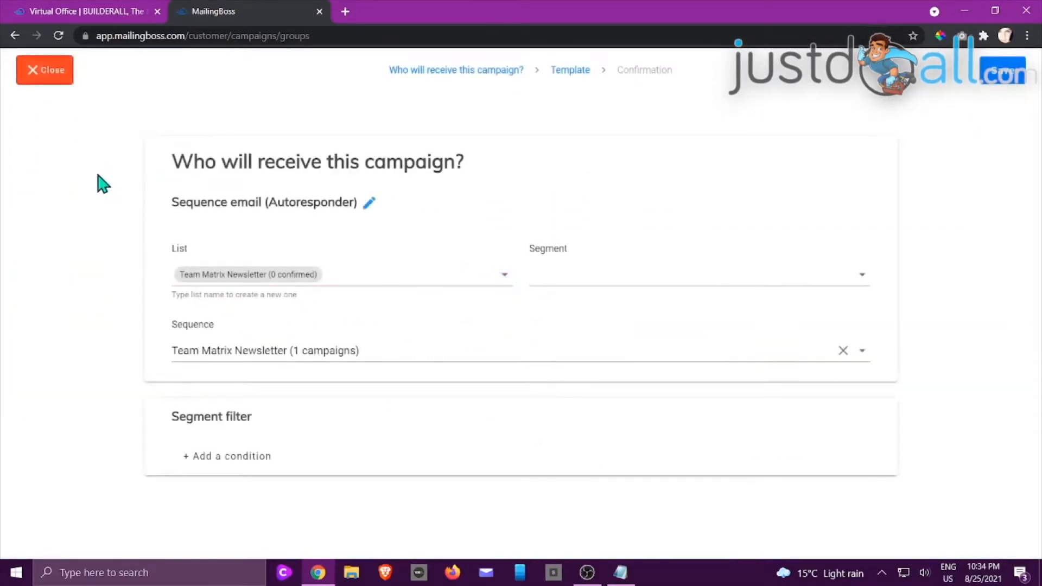
left_click(370, 204)
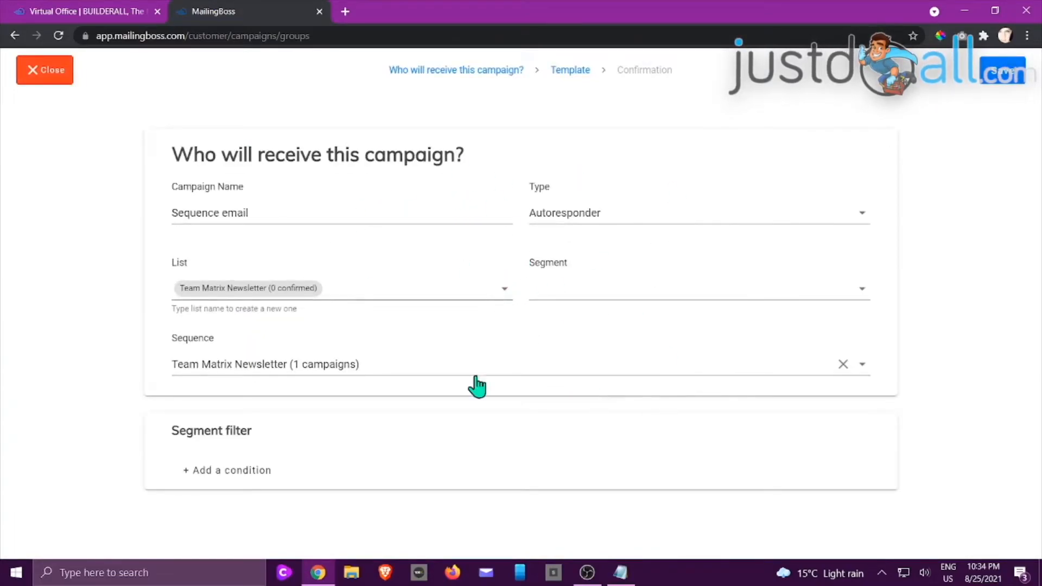
left_click(1010, 79)
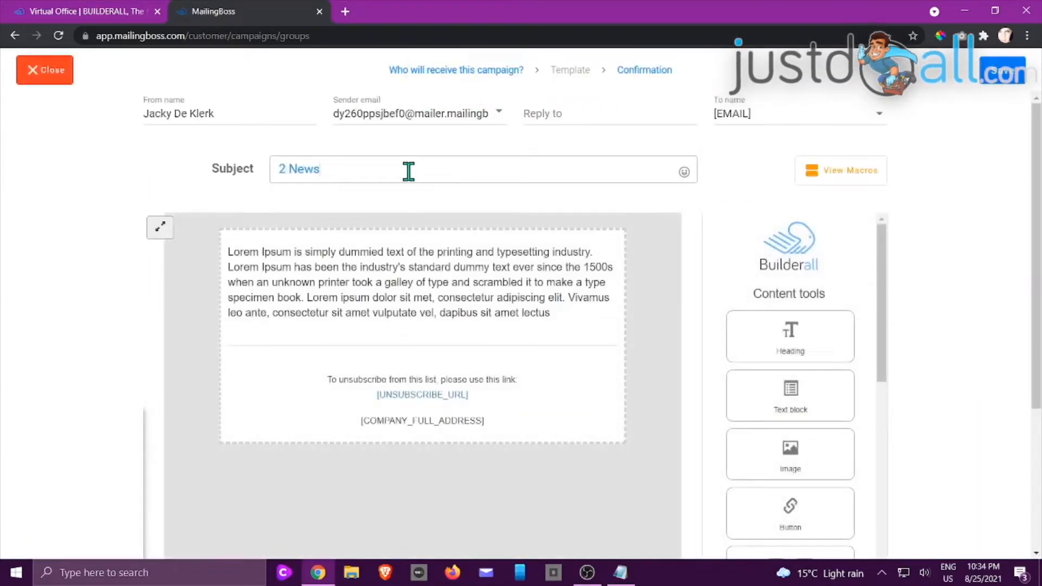
Step: Add a title heading and the lighthouse image above the email's text paragraph
double_click(434, 293)
left_click_drag(552, 313, 188, 234)
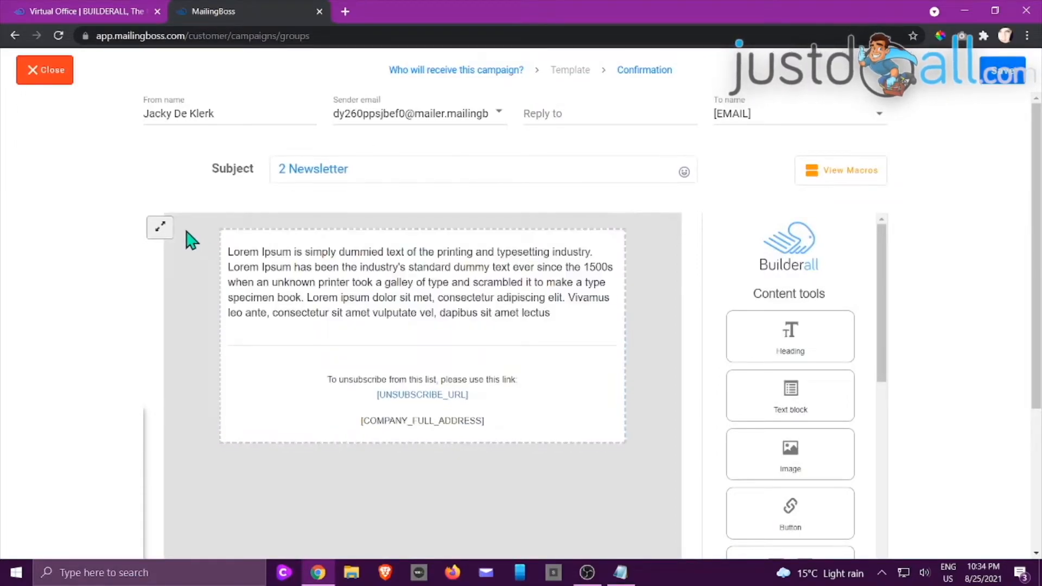
left_click_drag(754, 333, 404, 255)
left_click_drag(790, 453, 369, 334)
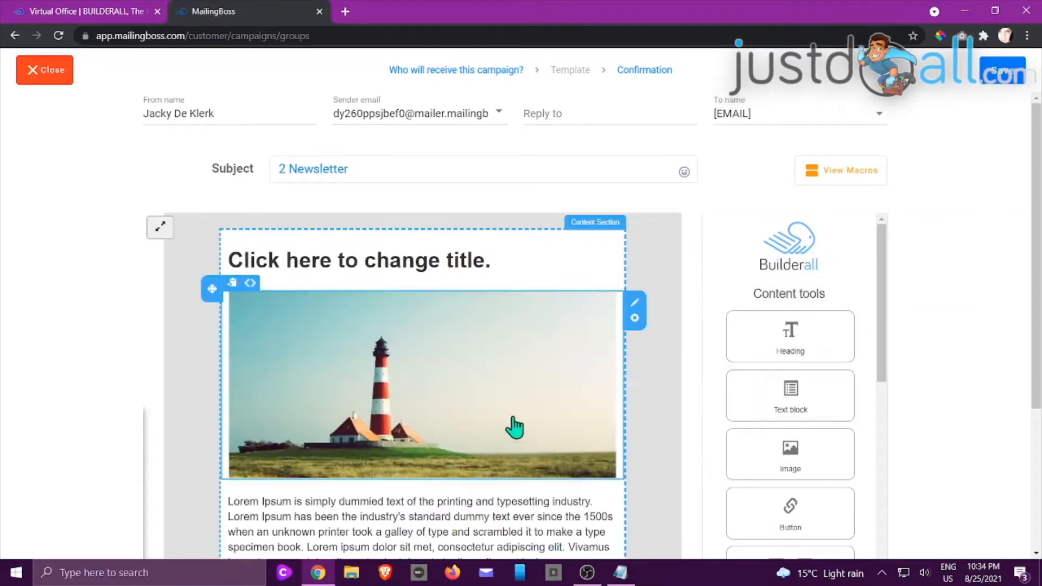
scroll(559, 417, "down", 2)
scroll(559, 417, "down", 2)
scroll(558, 414, "up", 4)
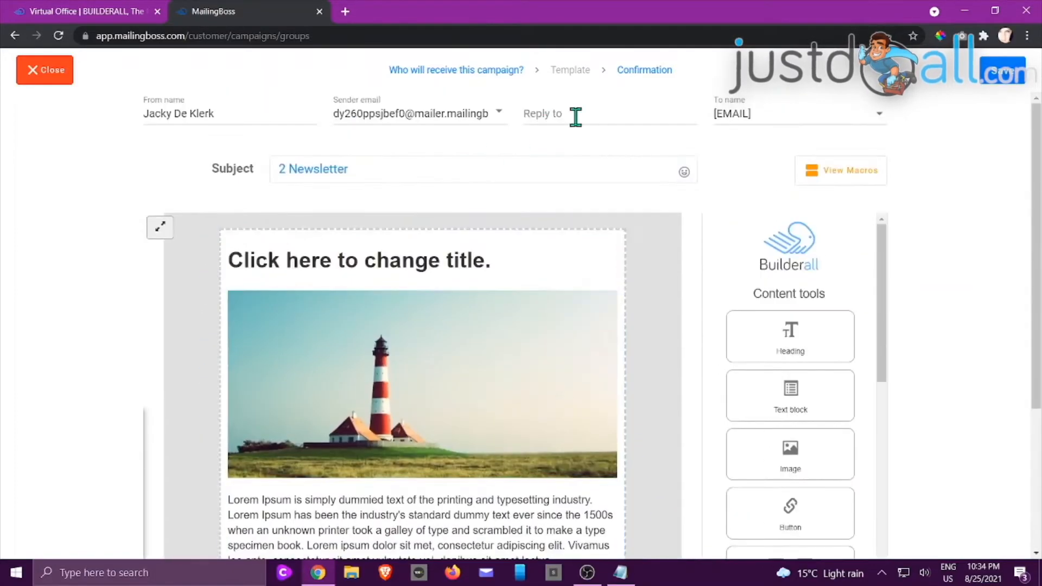
Step: Choose the sender address, set a matching reply-to address, and save the email
left_click(506, 115)
left_click(441, 186)
left_click(607, 120)
left_click(602, 191)
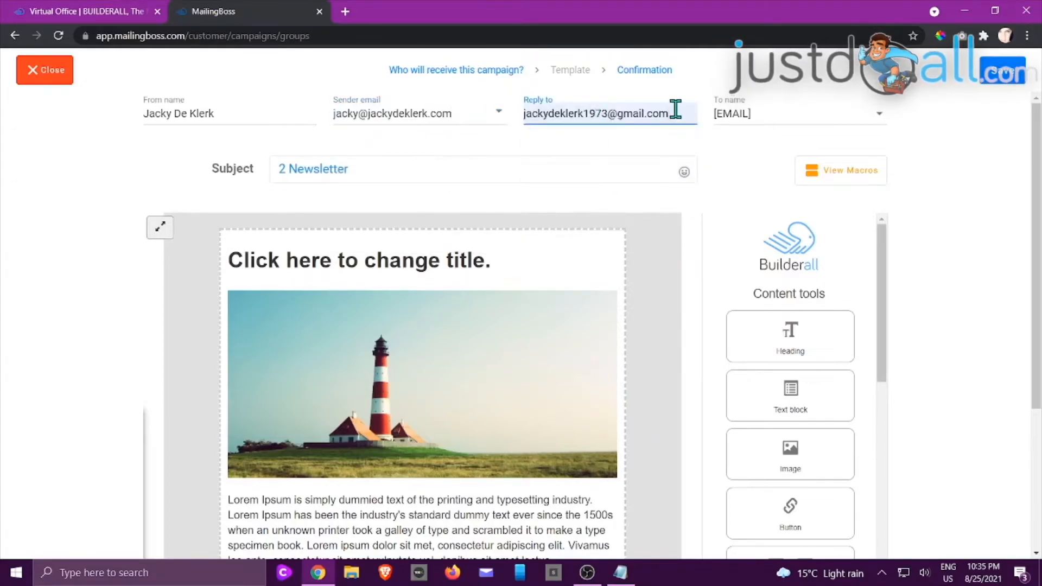
left_click_drag(676, 111, 467, 119)
key("BackSpace")
left_click(558, 109)
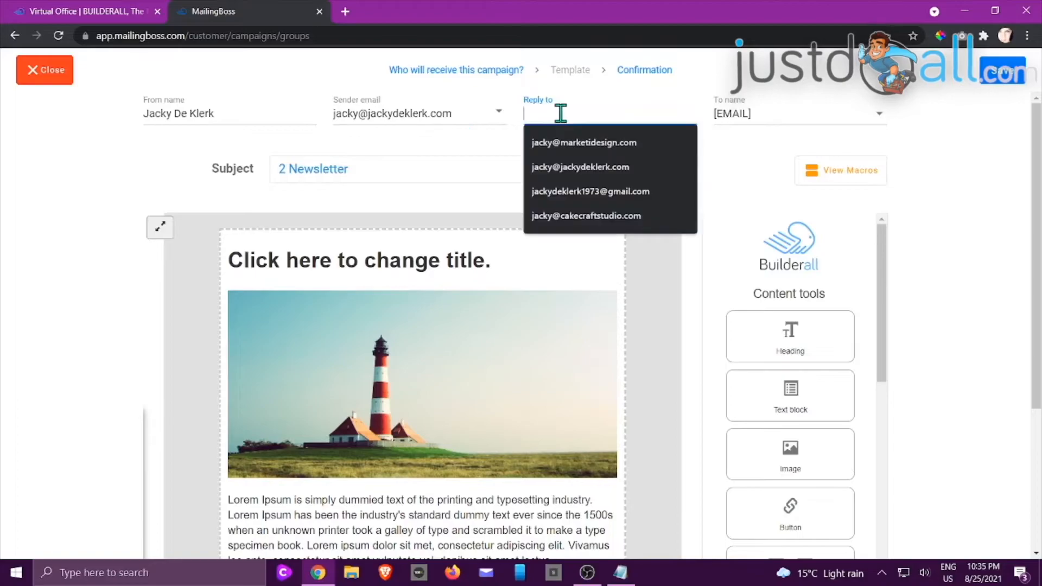
left_click(586, 168)
left_click(1001, 79)
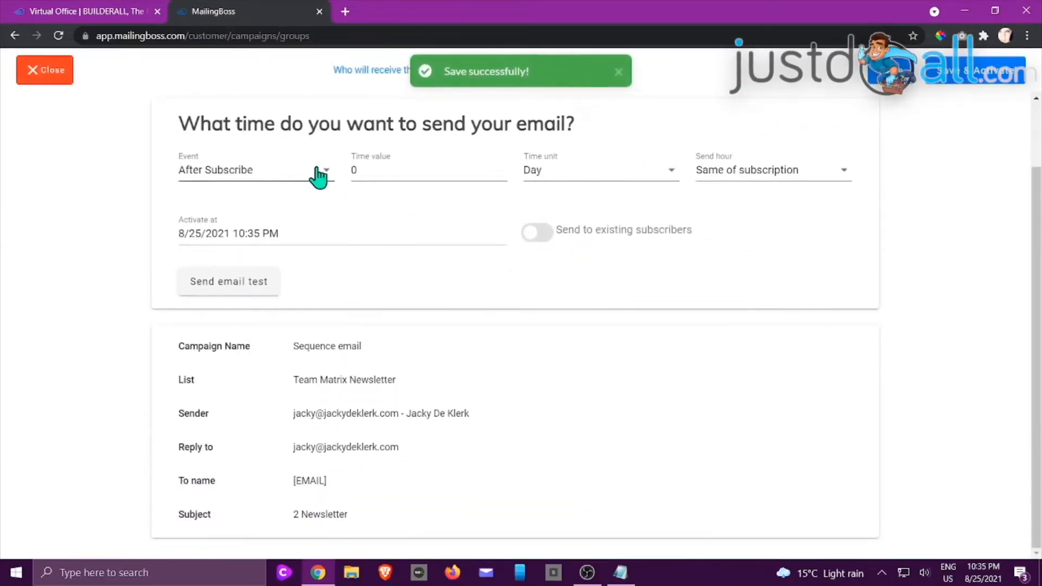
Step: Time the second email for 3 days After Subscribe and save and activate it
left_click(324, 170)
left_click(327, 179)
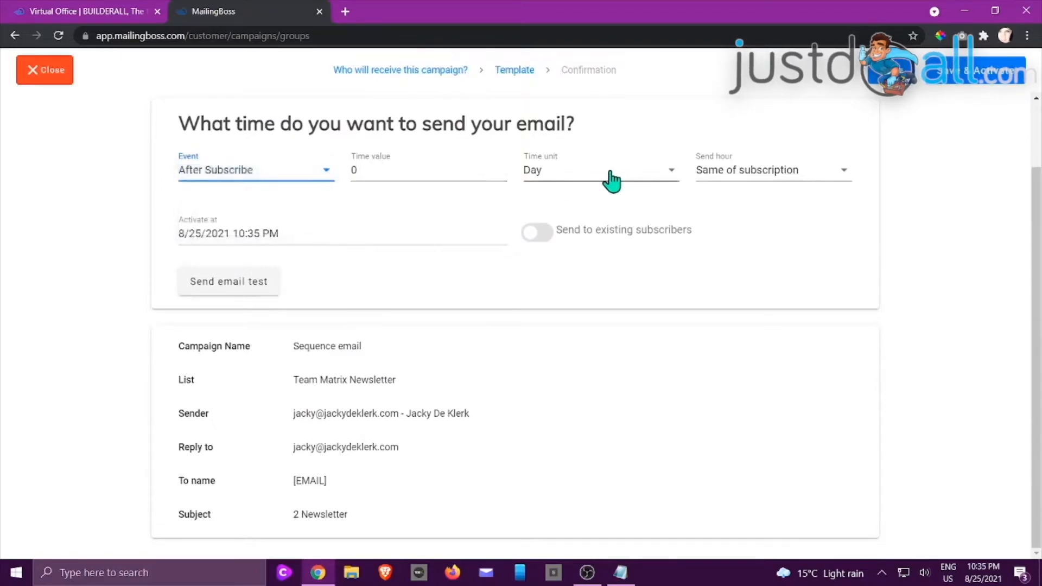
left_click(502, 167)
left_click(503, 167)
left_click(502, 167)
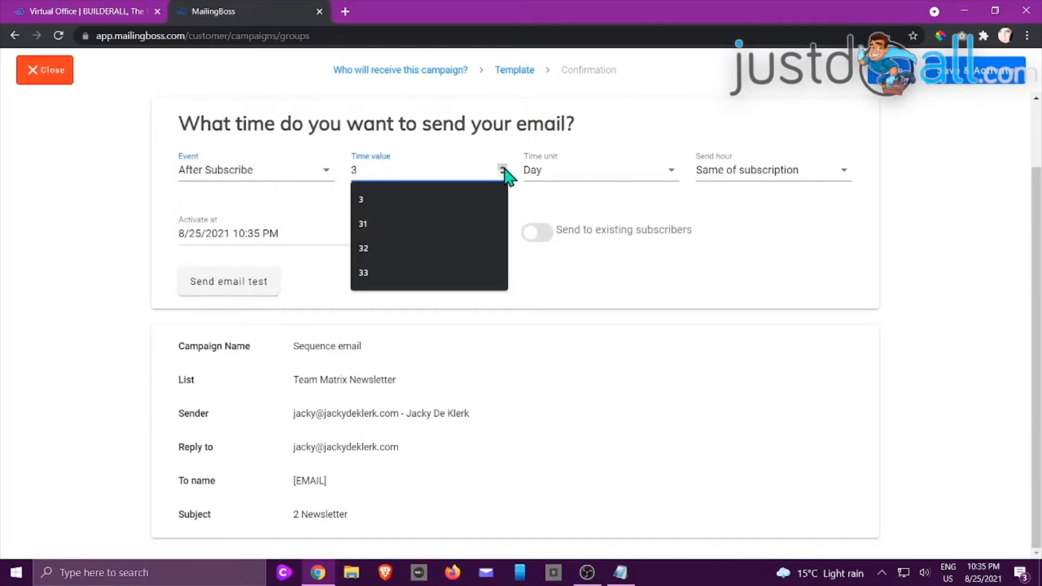
left_click(725, 317)
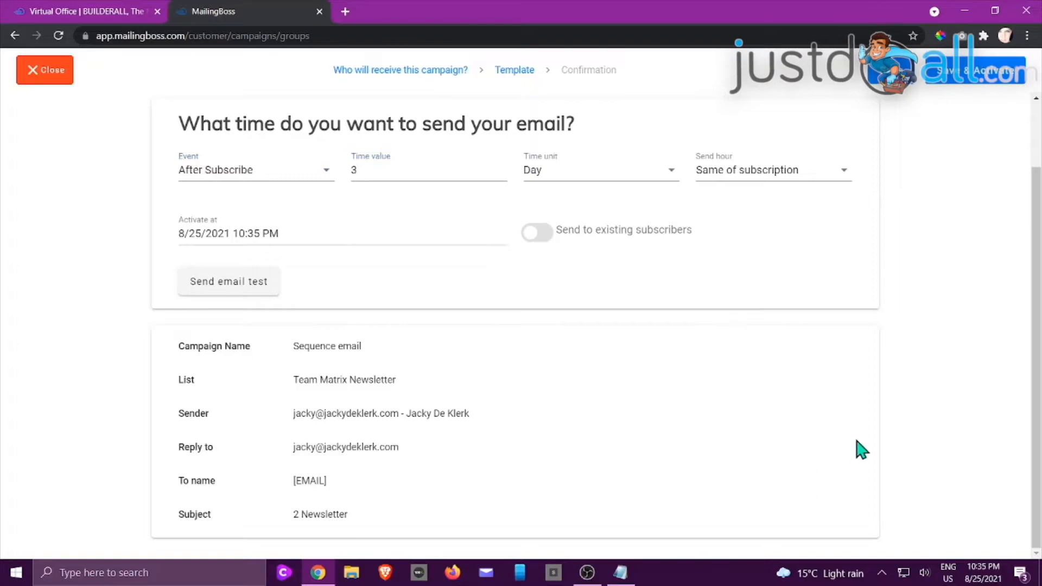
left_click(936, 84)
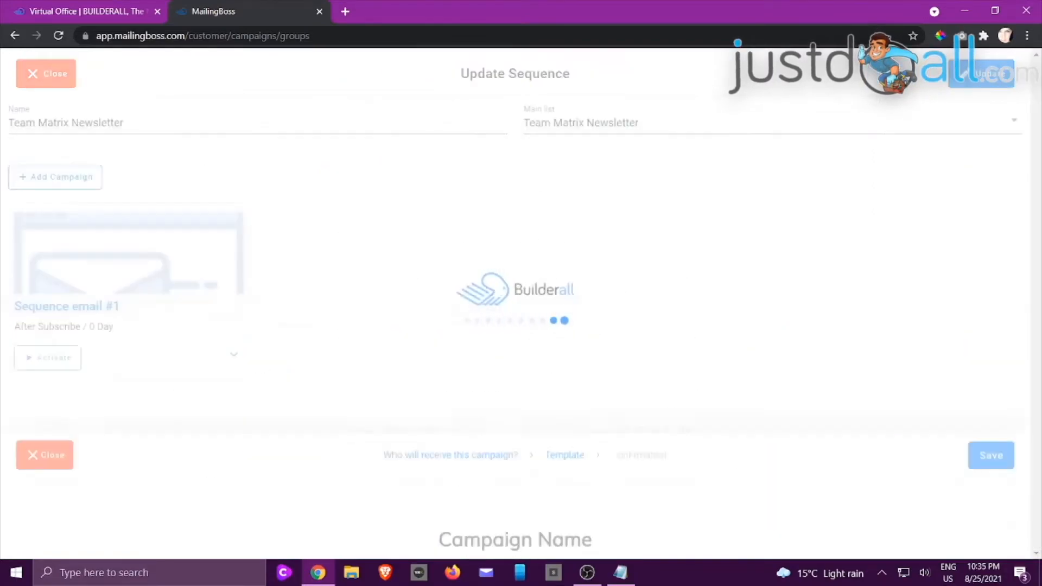
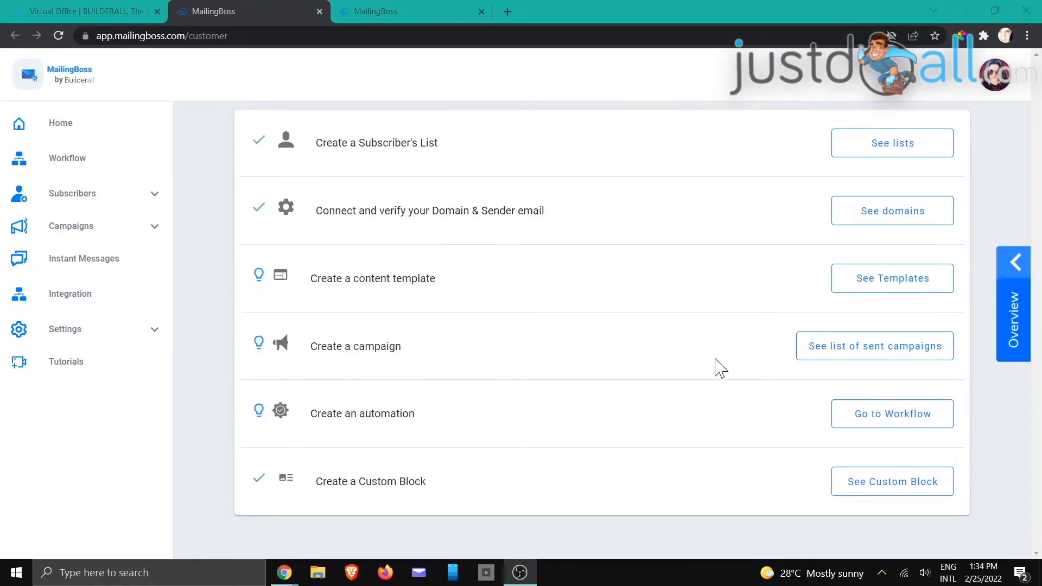
Step: Open the Training List's subscribers and select all three contacts
left_click(433, 15)
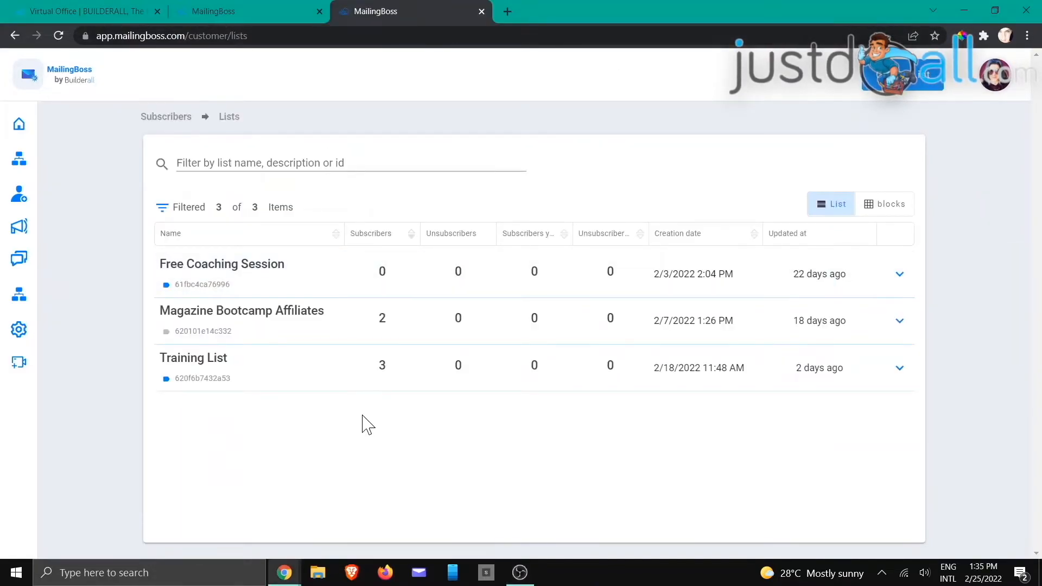
left_click(899, 368)
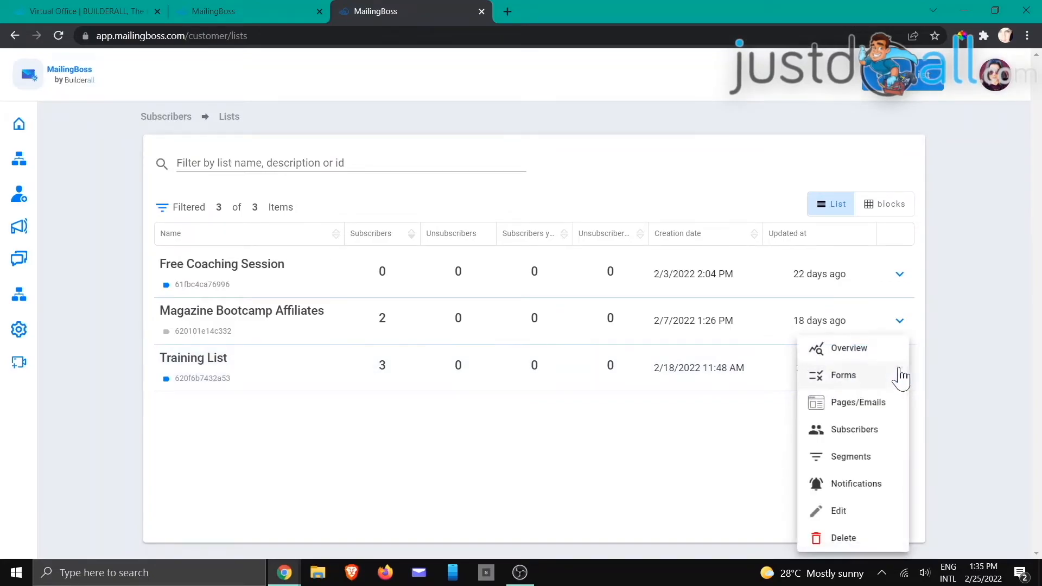
left_click(835, 433)
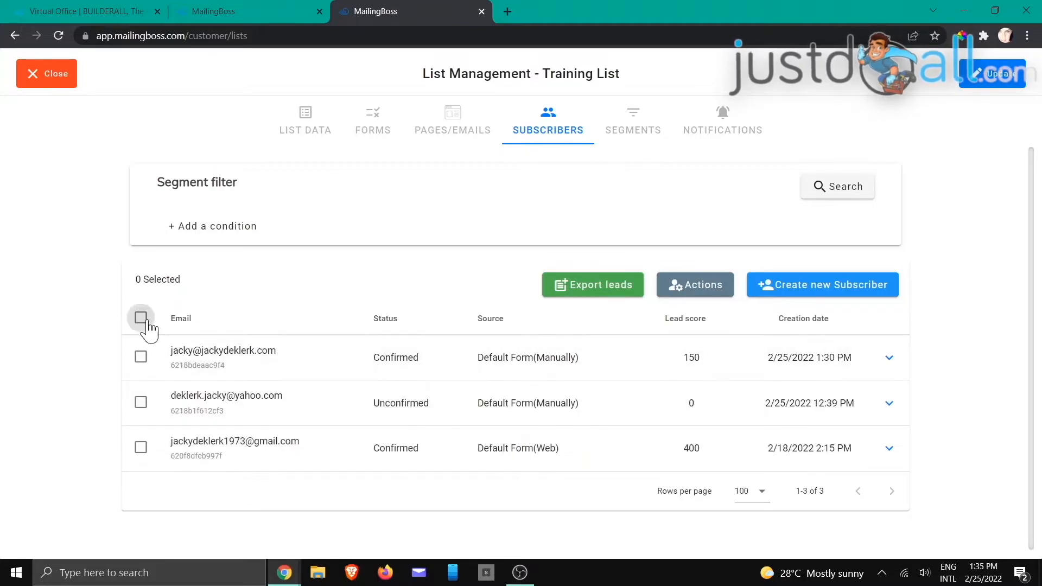
left_click(141, 319)
left_click(140, 402)
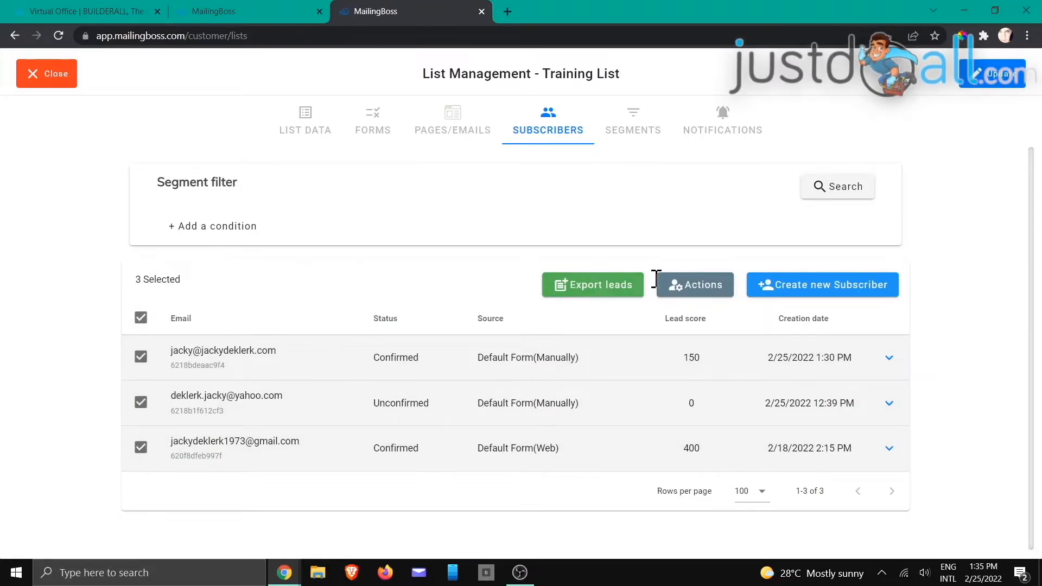
Step: Bulk-add the tags team, training and the new tag webinar to all three subscribers and save
left_click(686, 294)
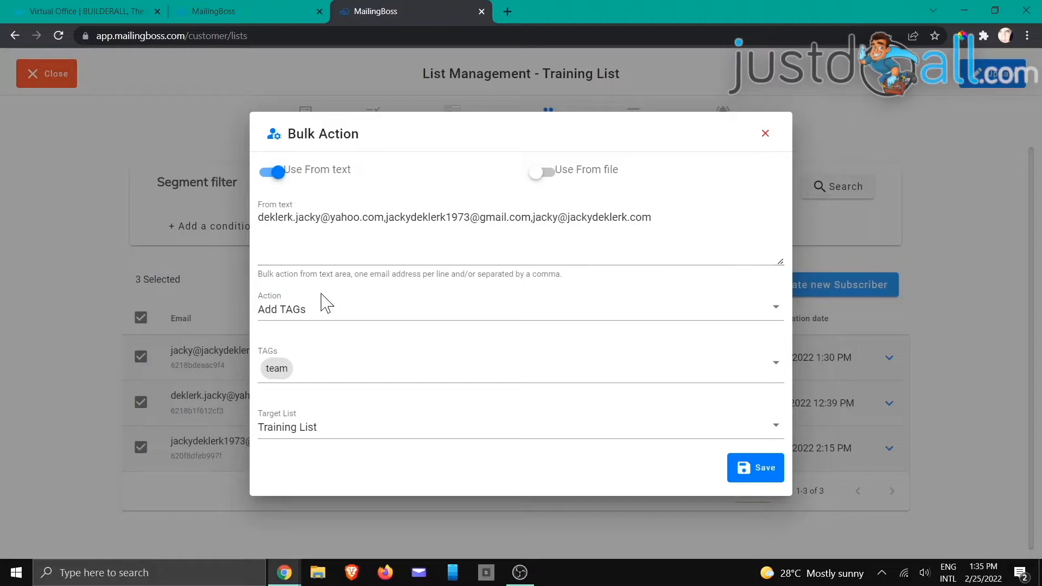
left_click(293, 373)
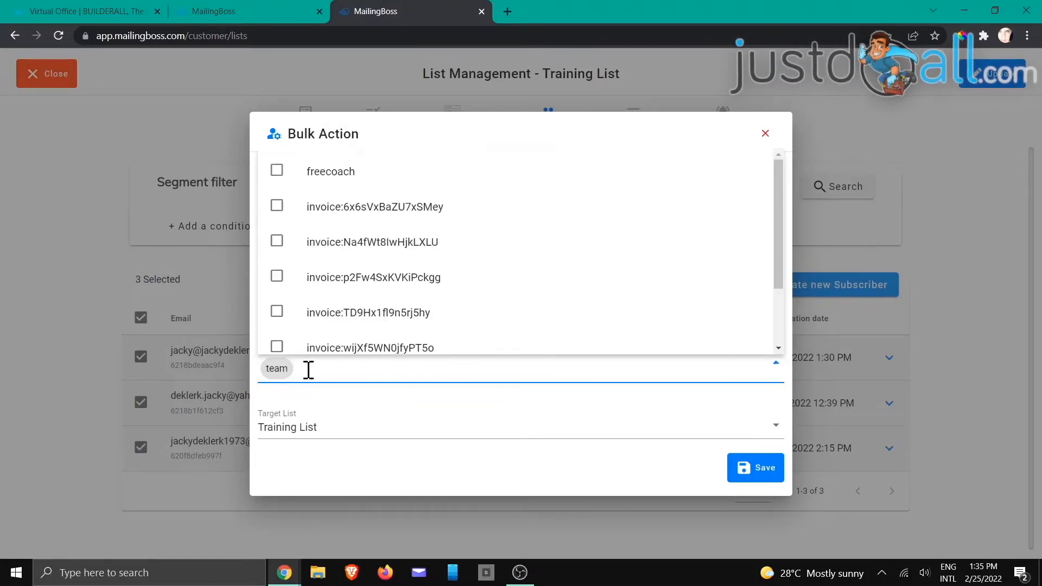
key("BackSpace")
scroll(406, 233, "down", 2)
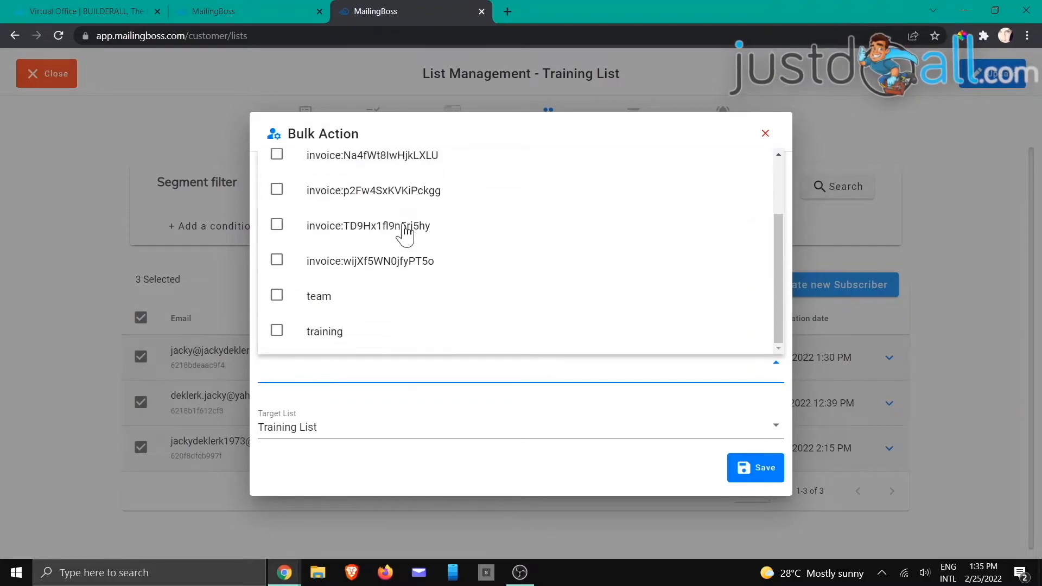
left_click(277, 295)
left_click(276, 331)
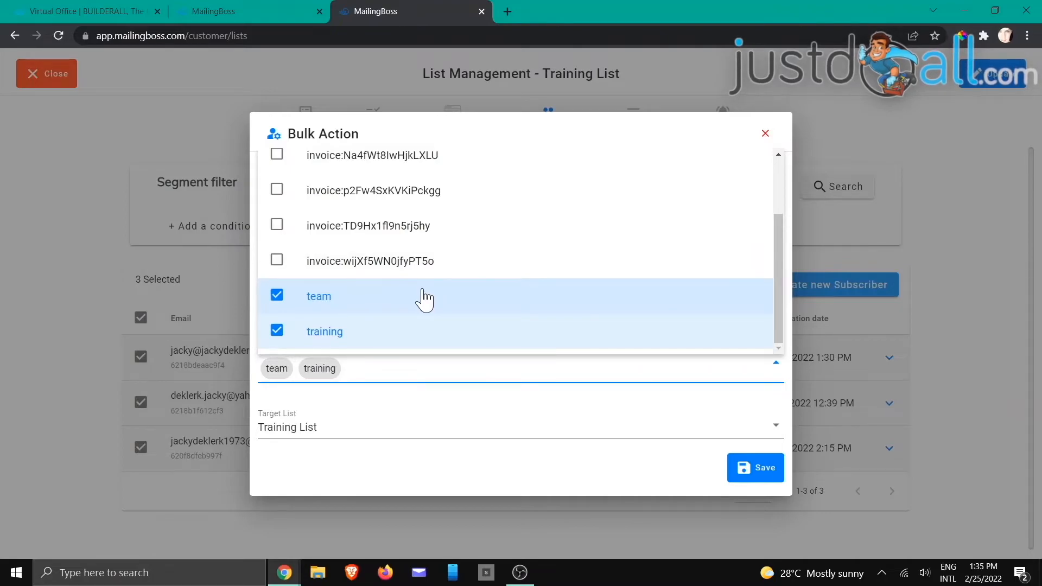
type("web")
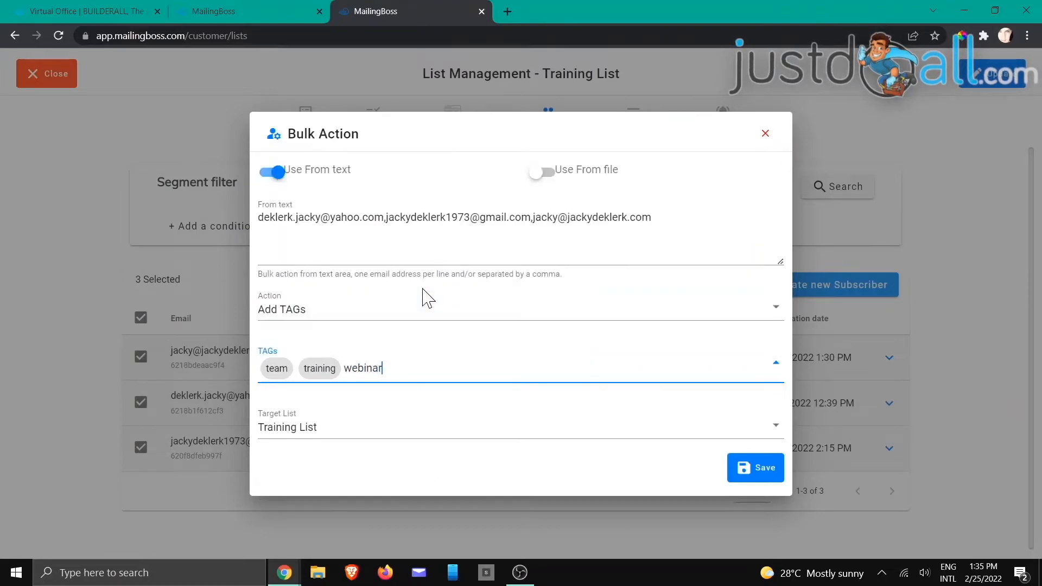
type("inar")
key("Return")
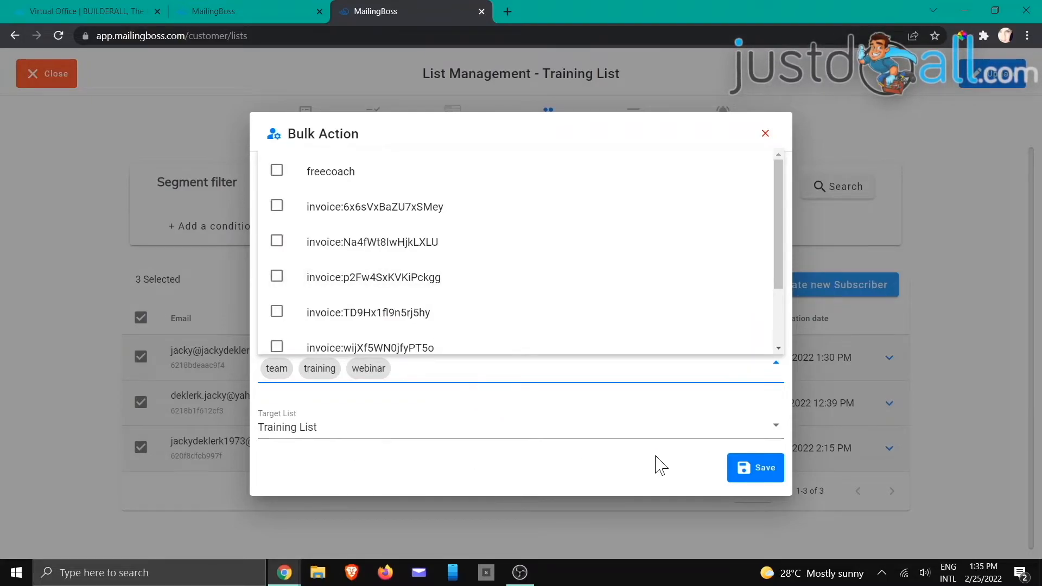
left_click(743, 476)
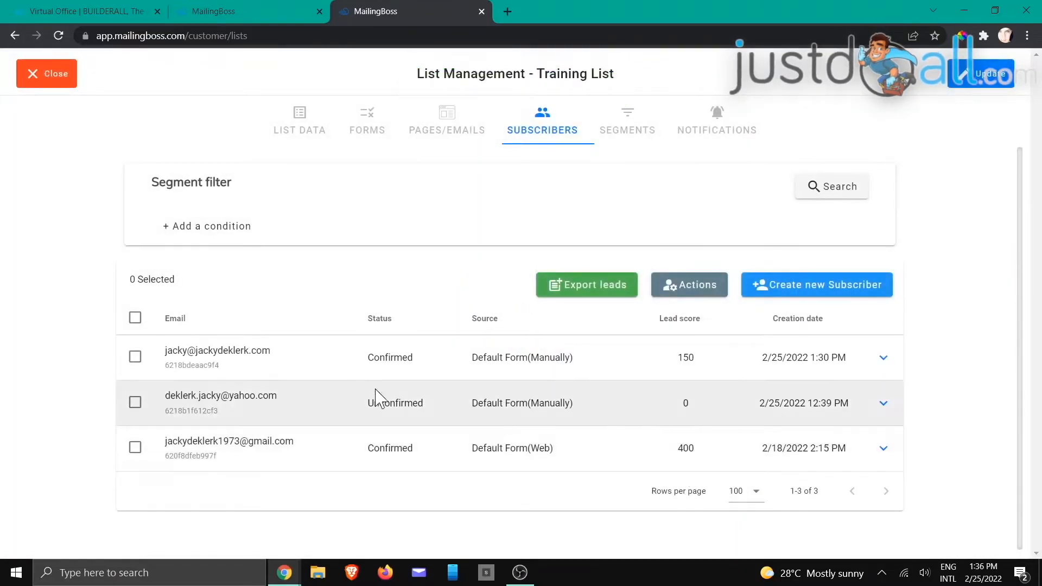
Step: Close List Management, reload the lists page, and reopen the Training List's subscribers
left_click(46, 76)
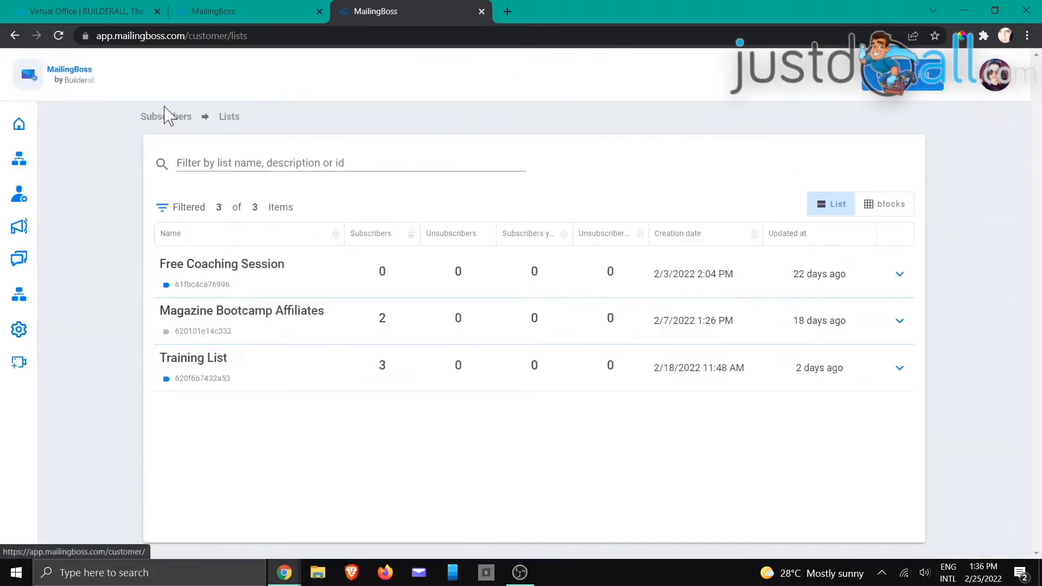
left_click(59, 36)
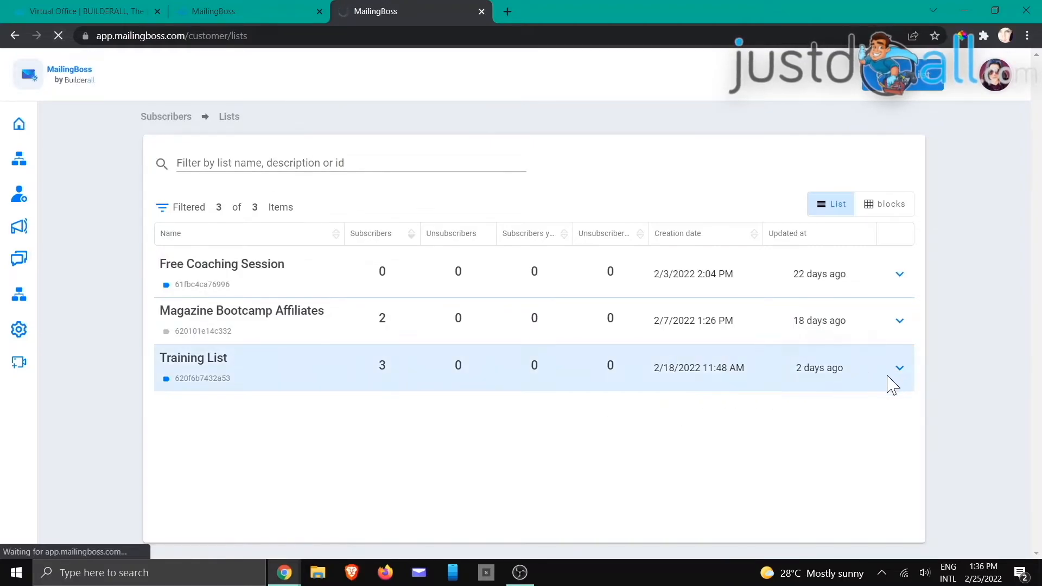
left_click(899, 368)
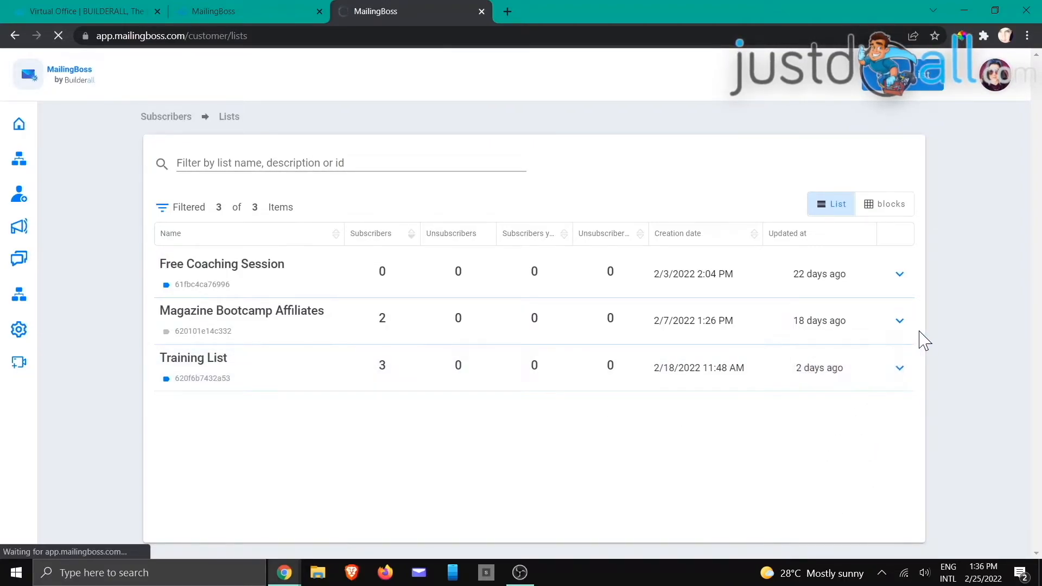
left_click(899, 321)
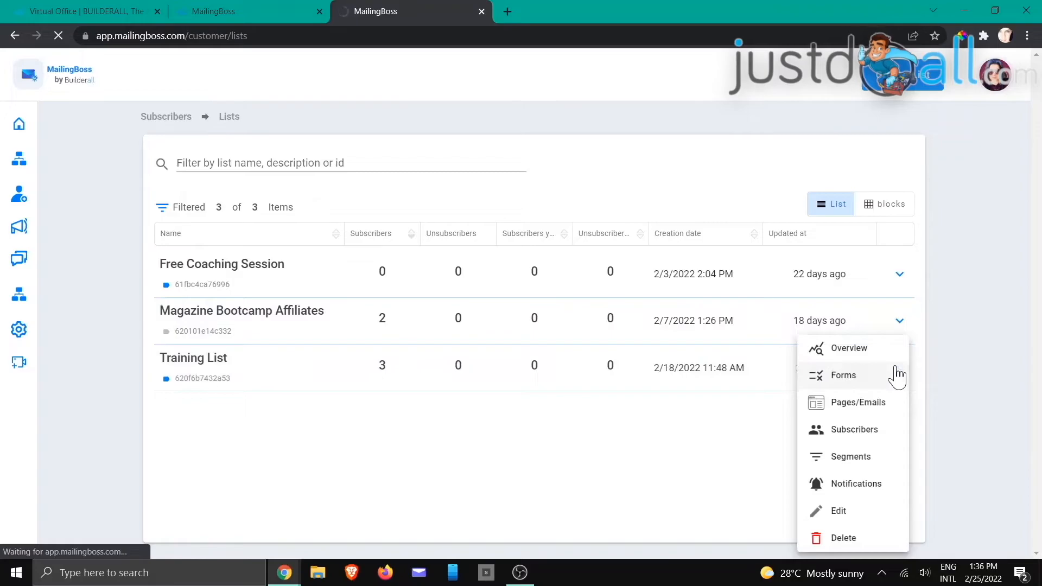
left_click(851, 430)
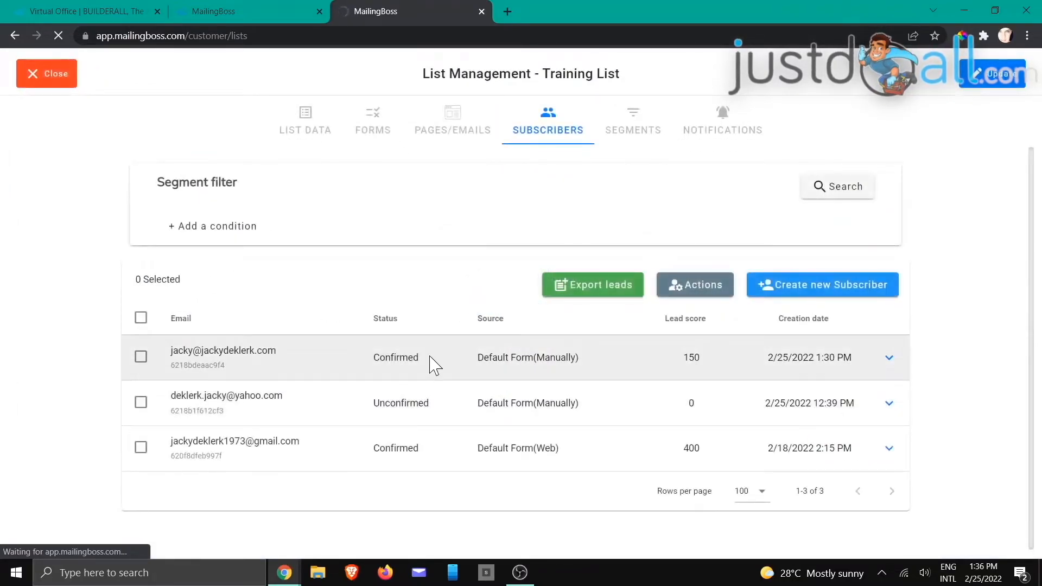
Step: Remove the webinar and training tags from the first subscriber and update it
left_click(889, 361)
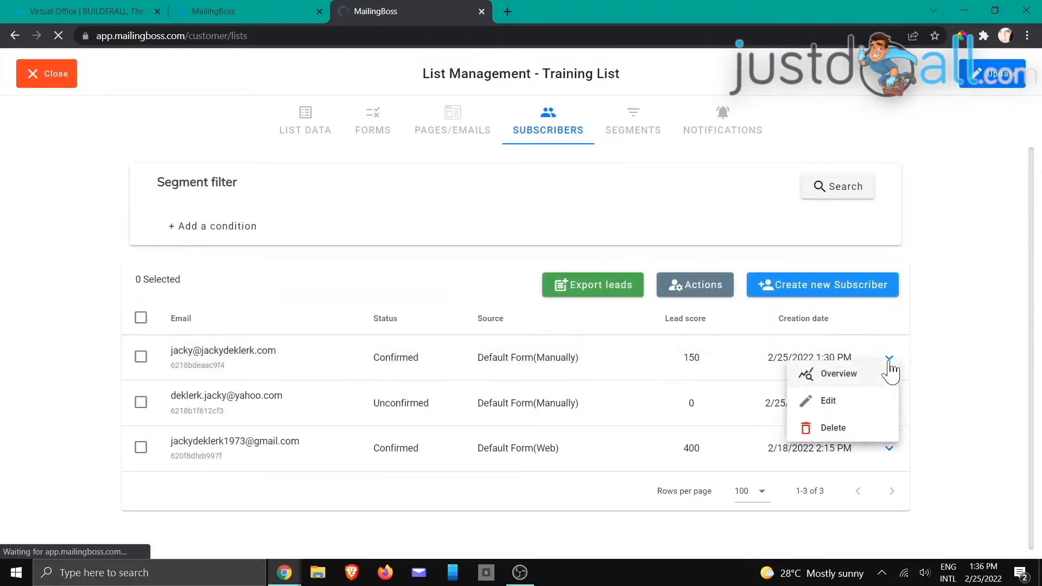
left_click(829, 403)
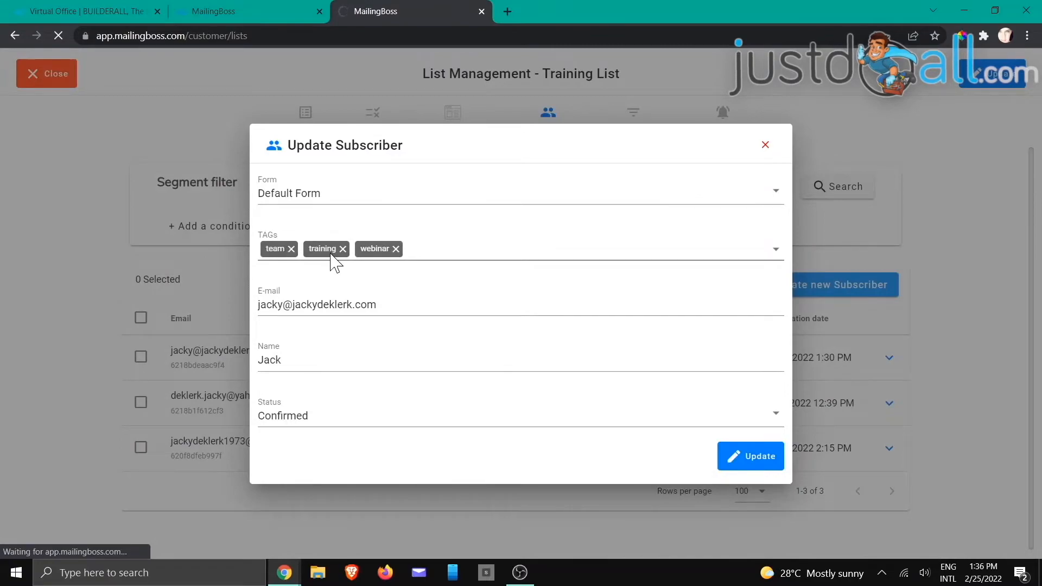
left_click(396, 249)
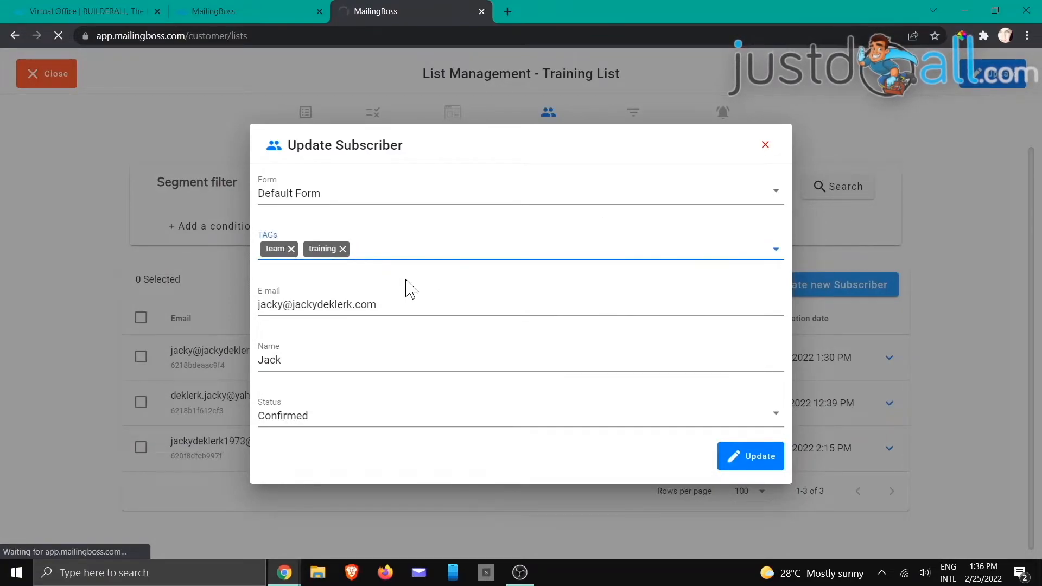
left_click(342, 249)
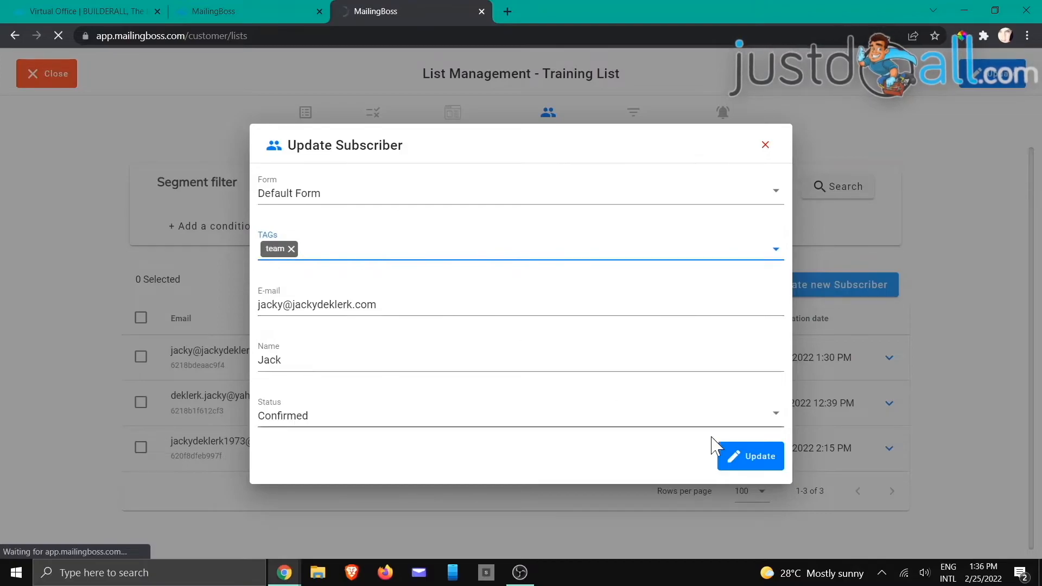
left_click(741, 458)
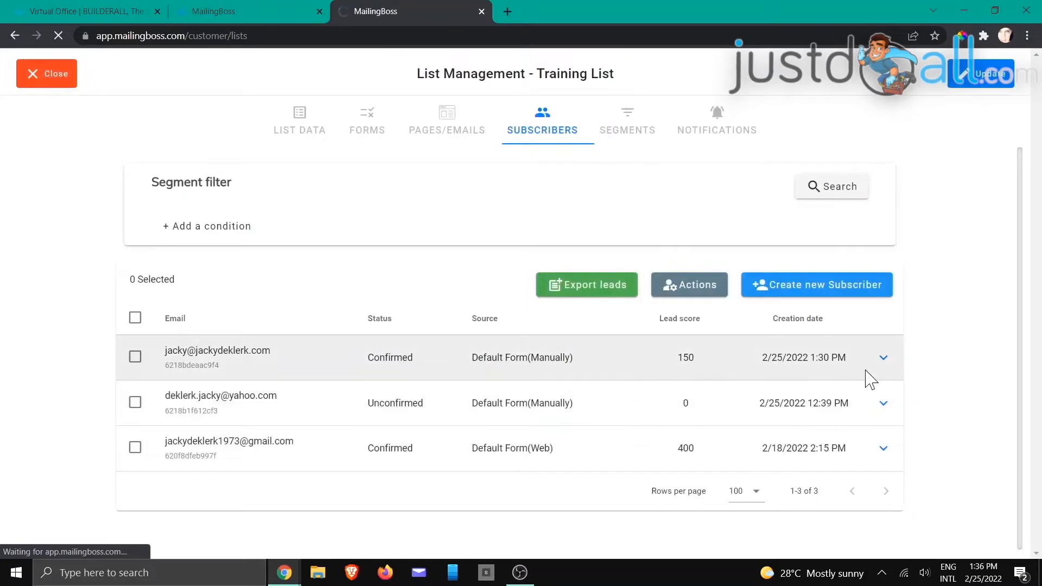
Step: Check the first and second subscribers' tags without making changes
left_click(884, 358)
left_click(819, 402)
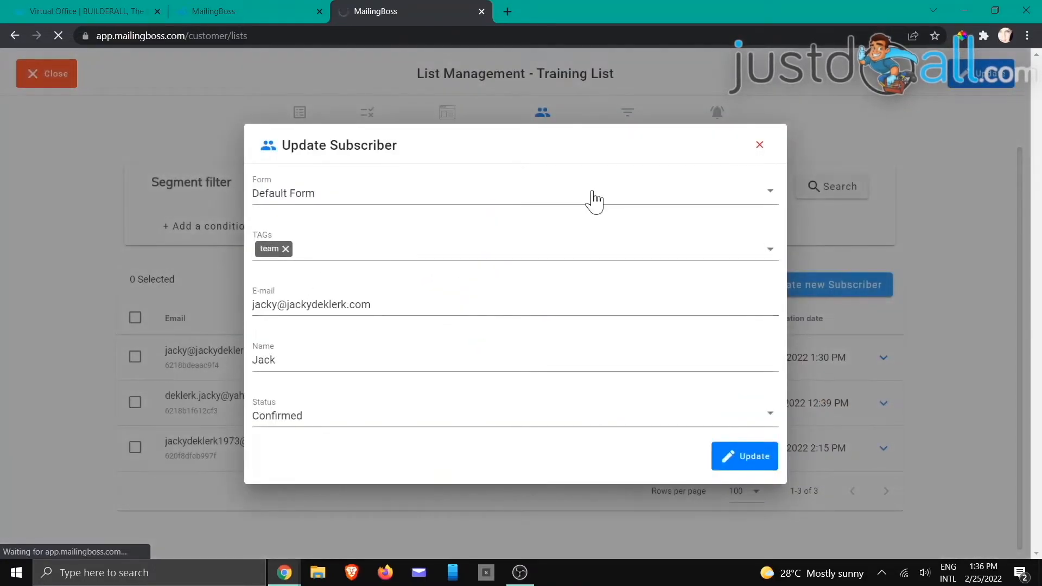
left_click(759, 145)
left_click(884, 404)
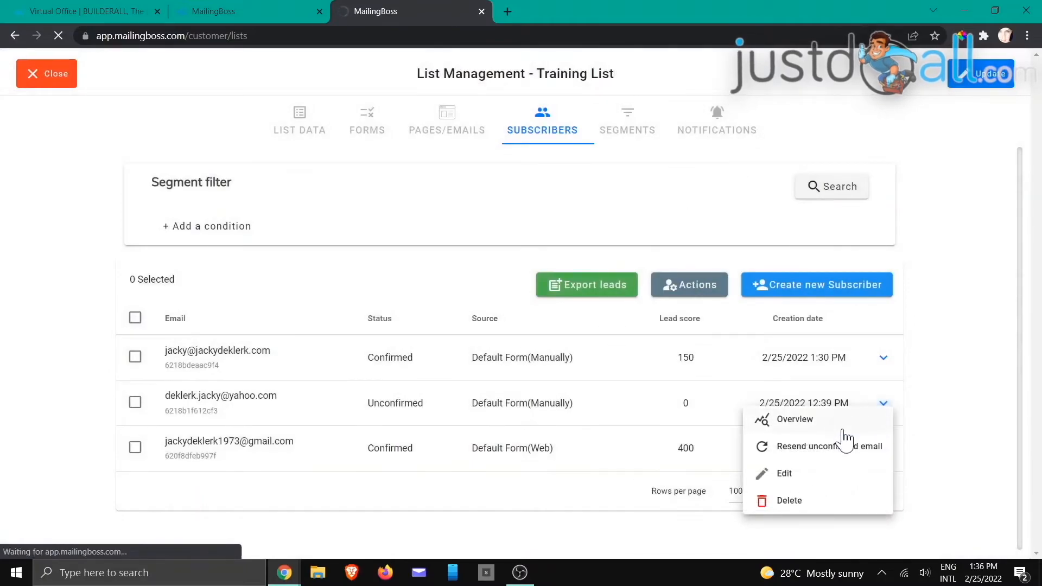
left_click(784, 479)
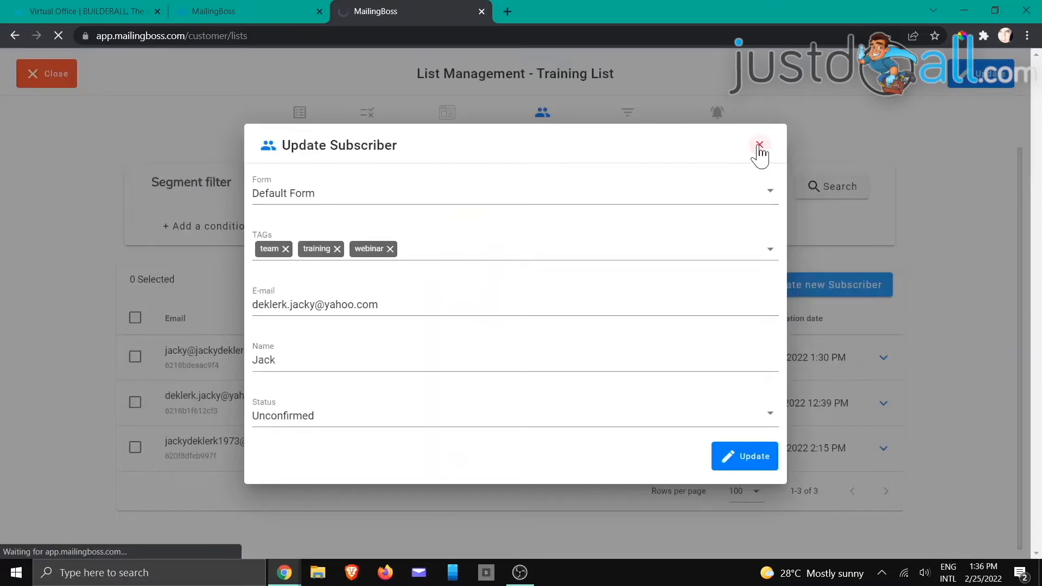
left_click(759, 145)
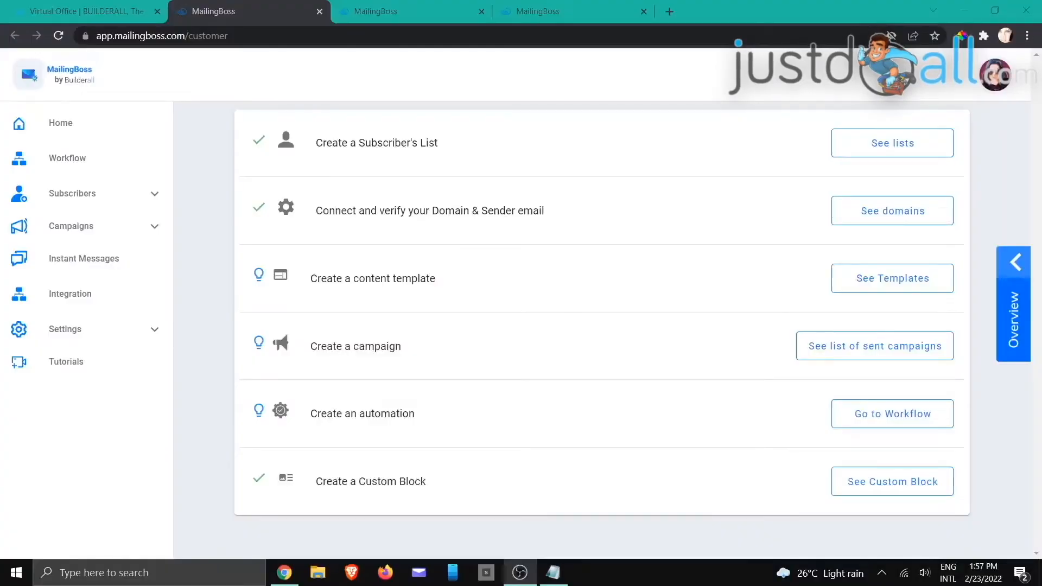
key("alt+Tab")
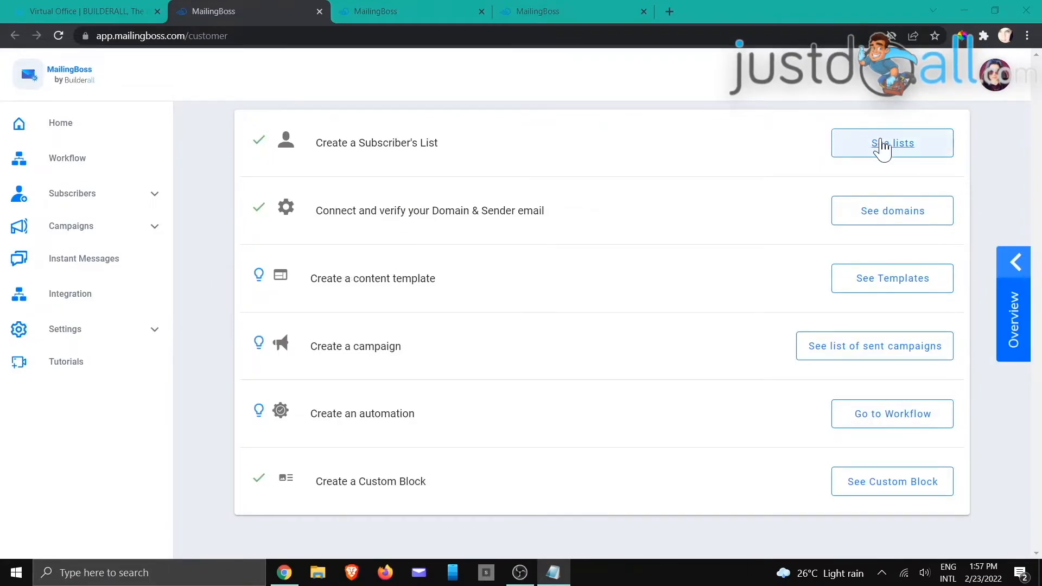
left_click(408, 11)
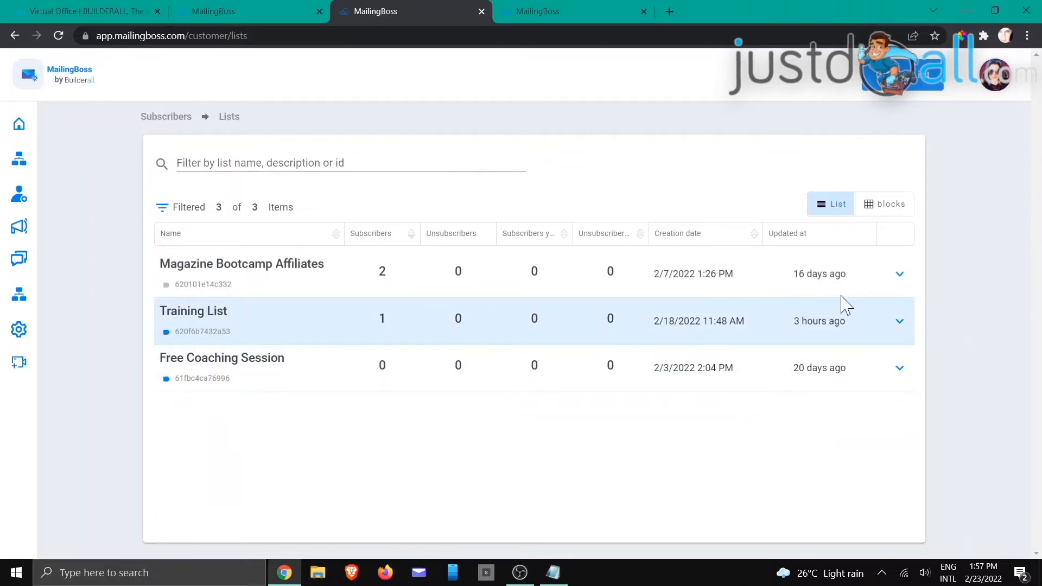
left_click(899, 321)
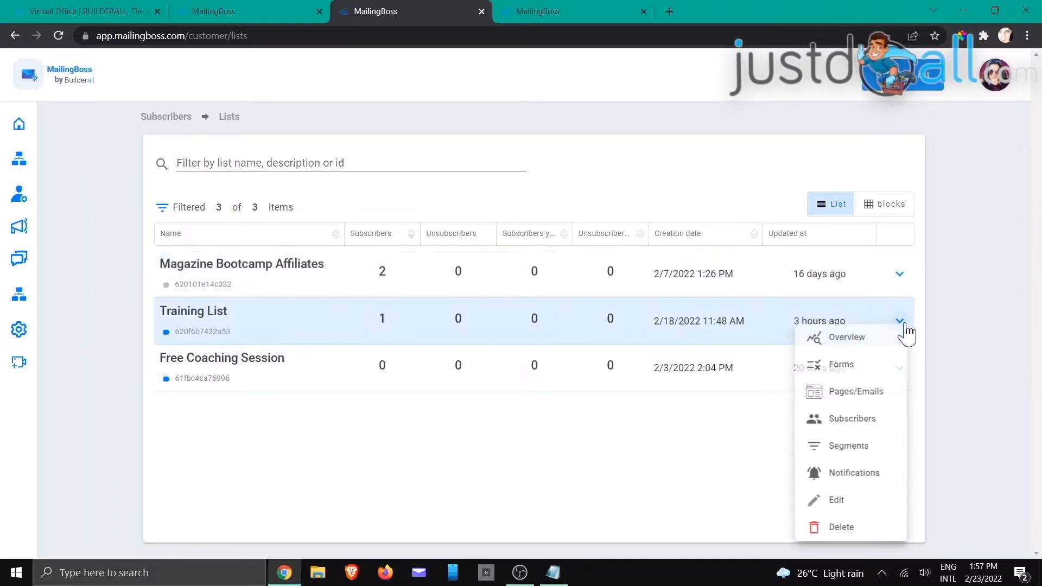
left_click(845, 372)
left_click(564, 13)
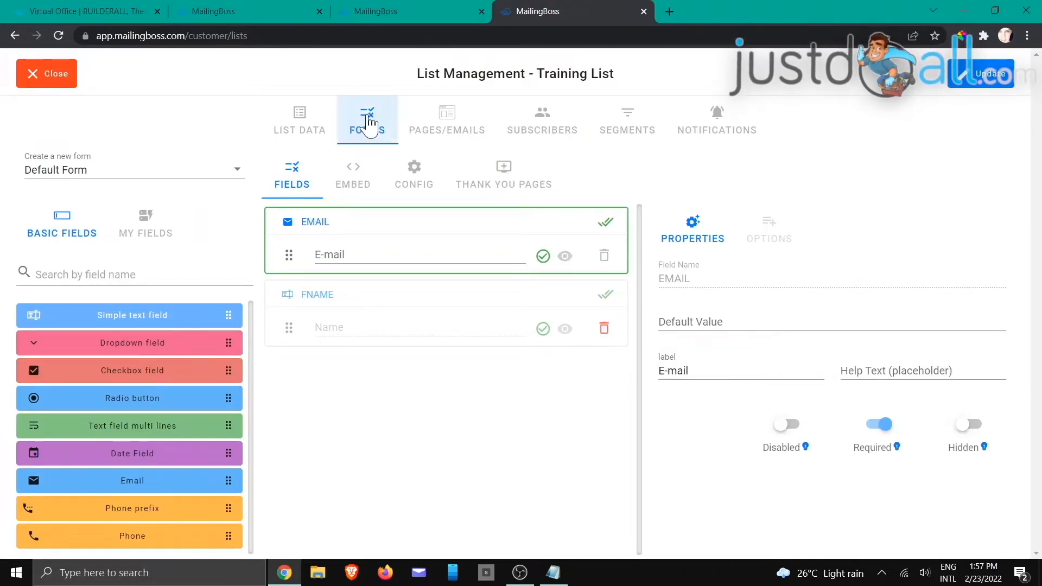
left_click(411, 176)
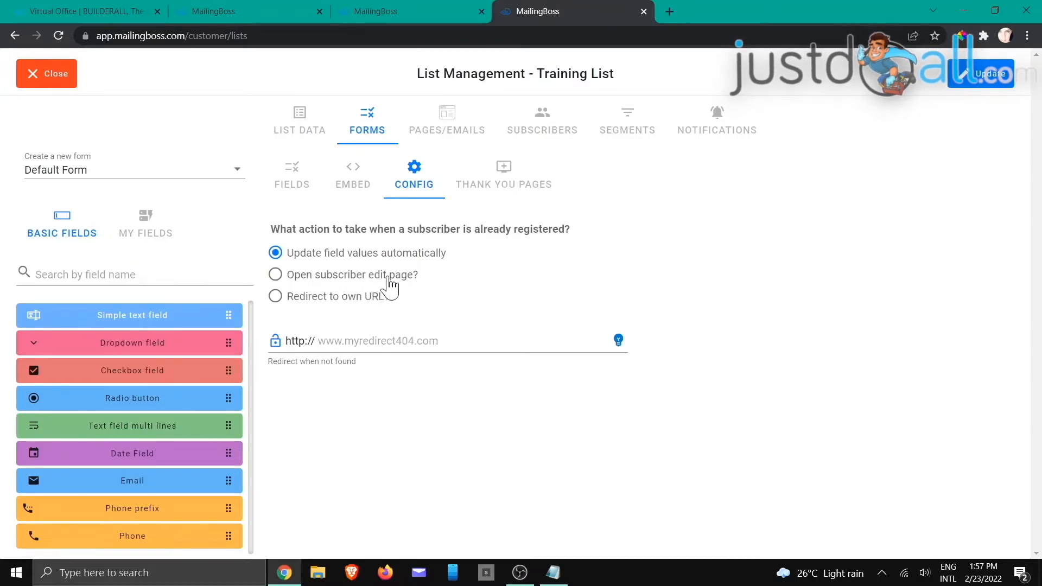
left_click(449, 122)
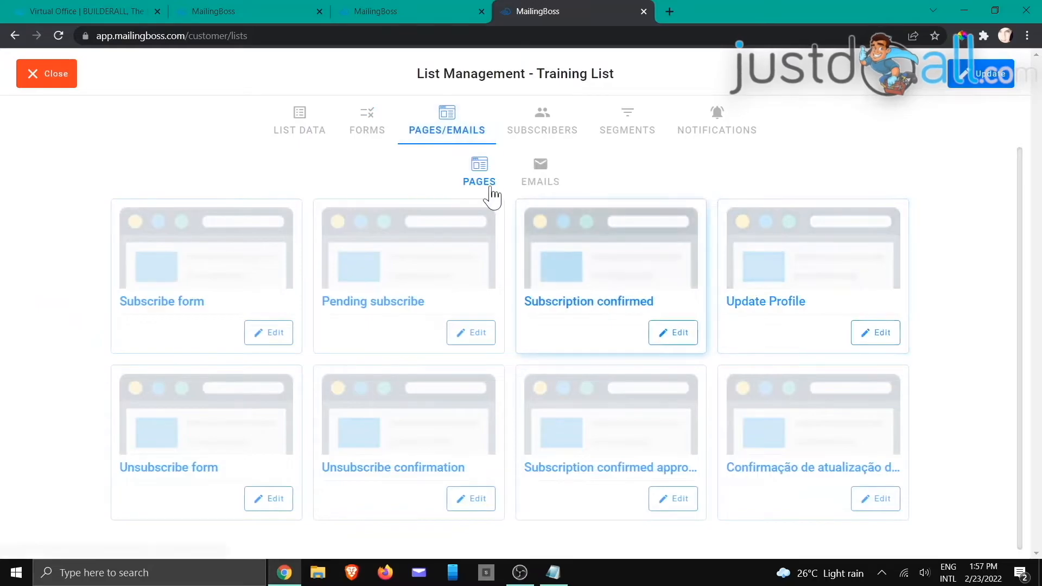
left_click(371, 125)
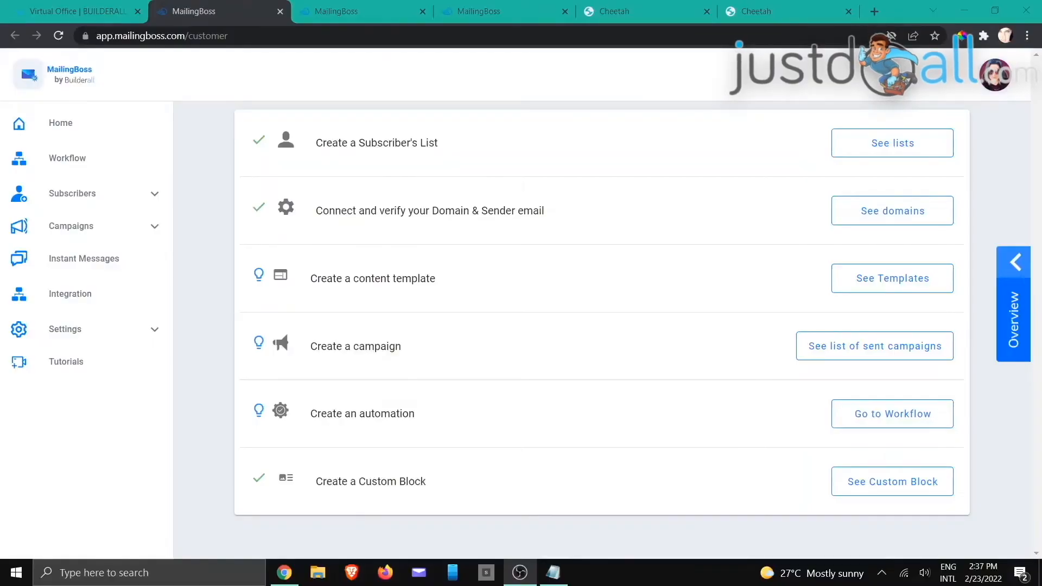
Step: Show the Training List's Thank You Pages redirect settings for the Consultation form
key("alt+Tab")
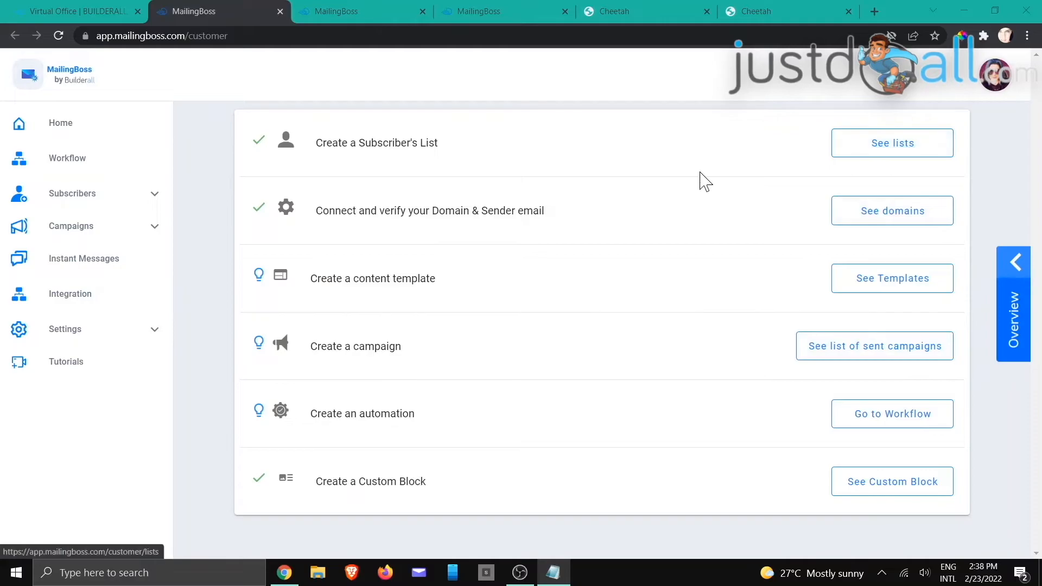
left_click(380, 16)
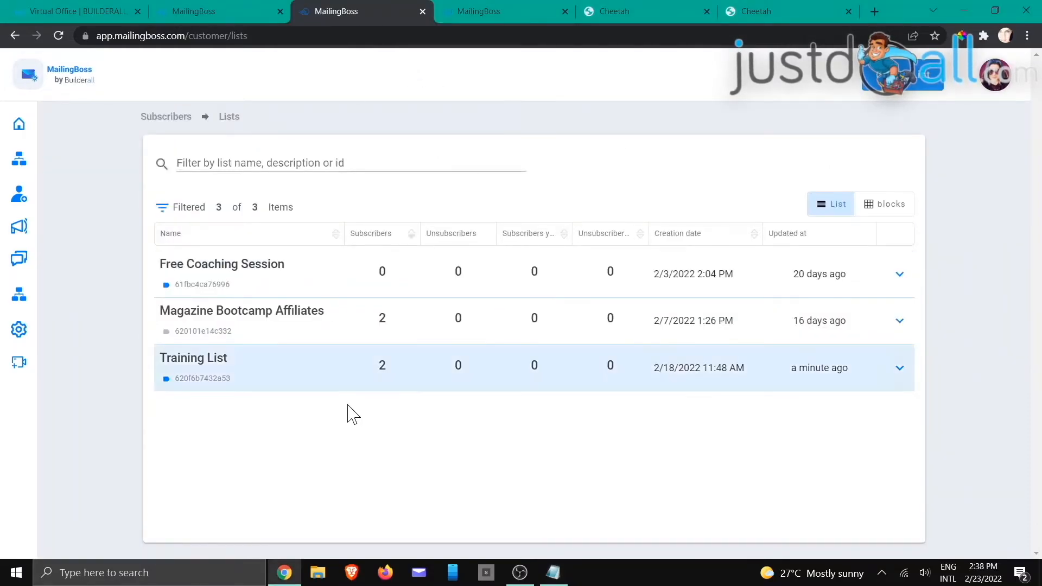
left_click(898, 369)
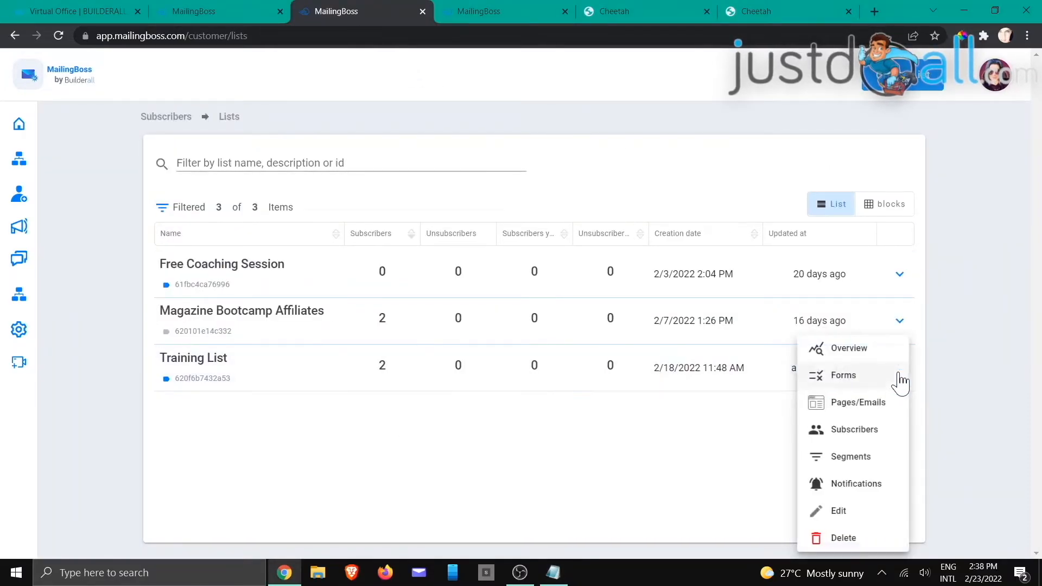
left_click(842, 376)
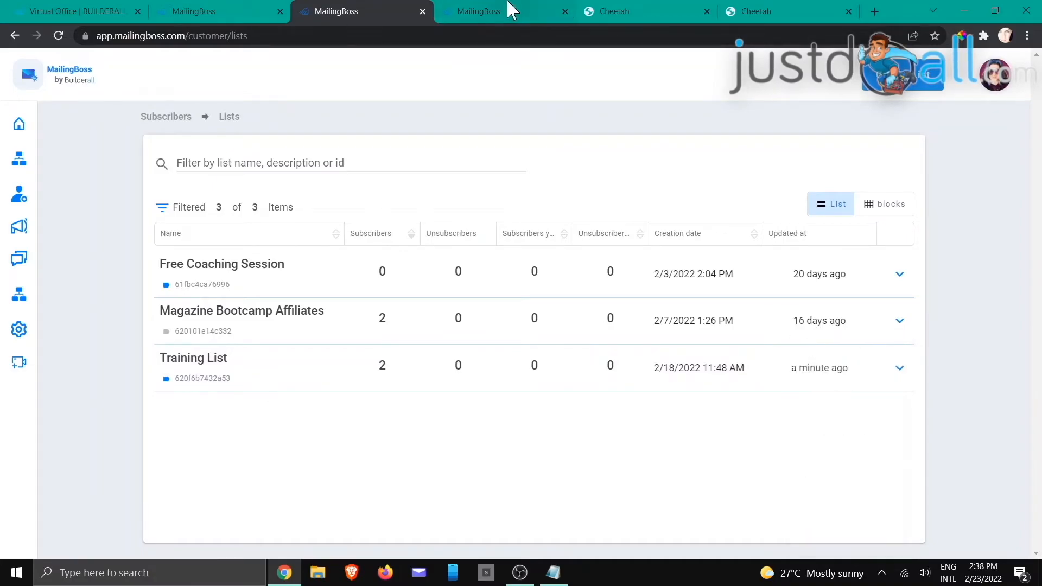
left_click(502, 11)
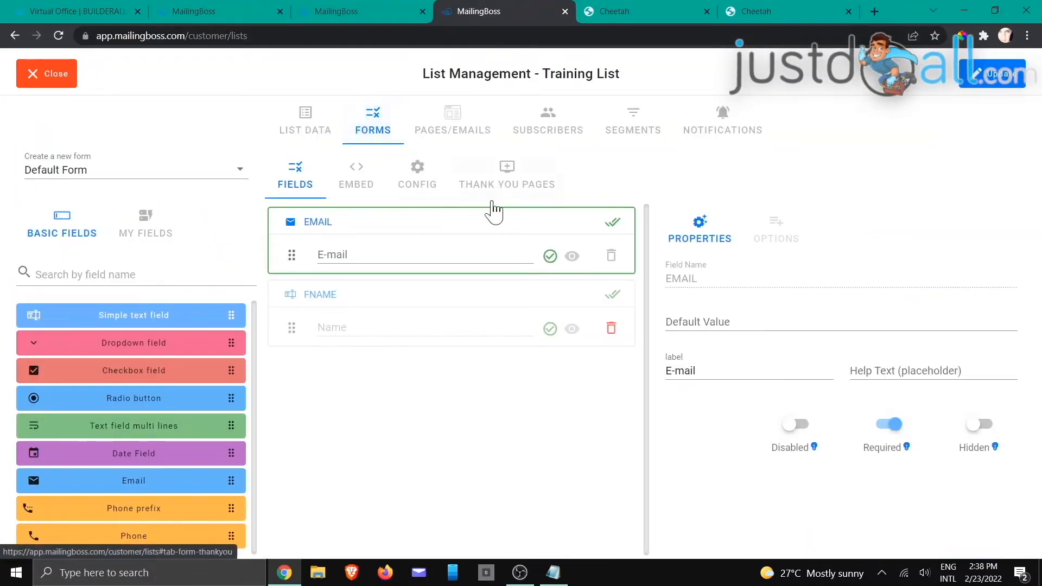
left_click(513, 188)
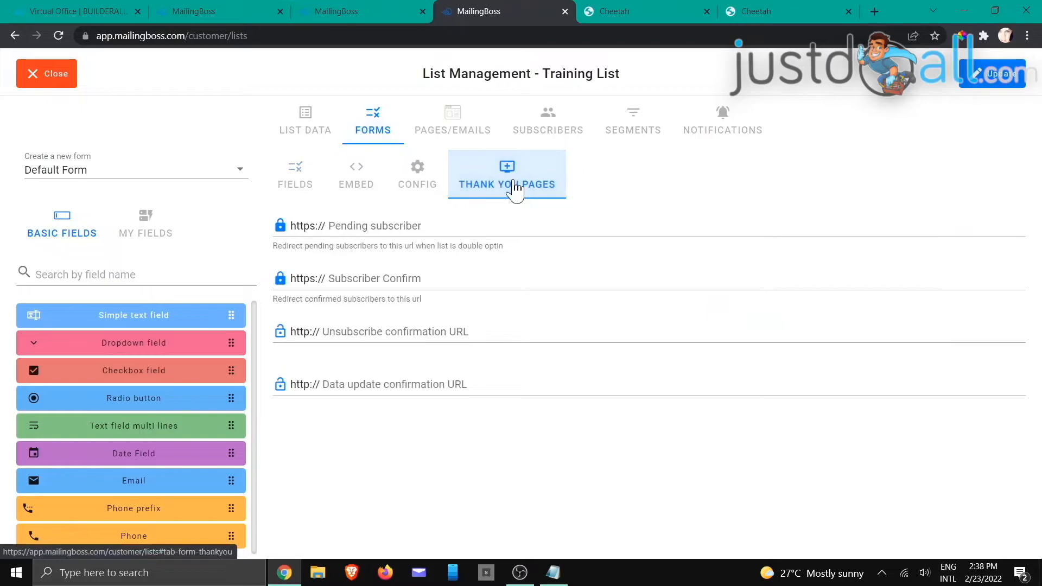
left_click(240, 168)
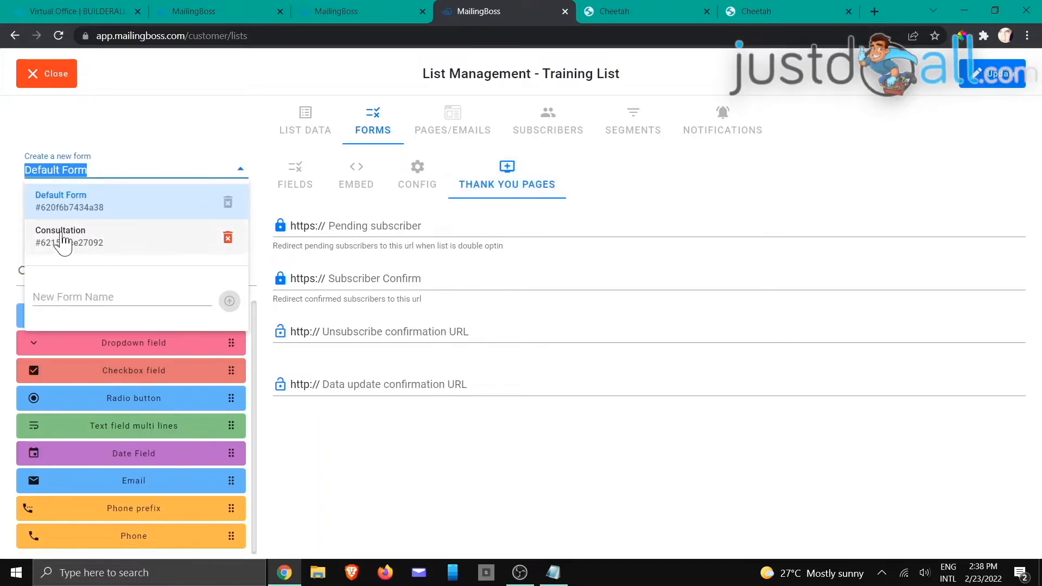
left_click(80, 239)
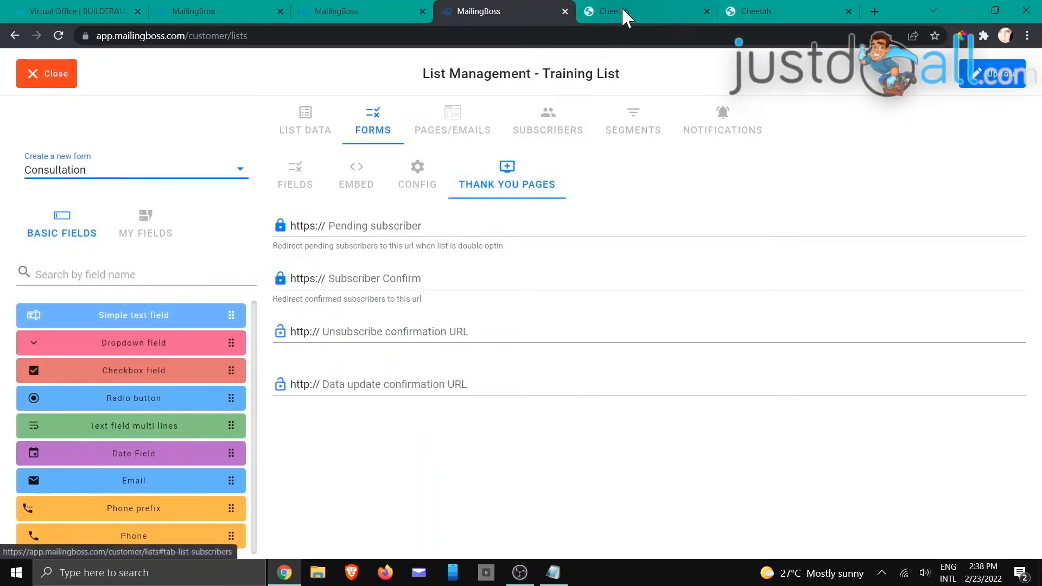
left_click(635, 7)
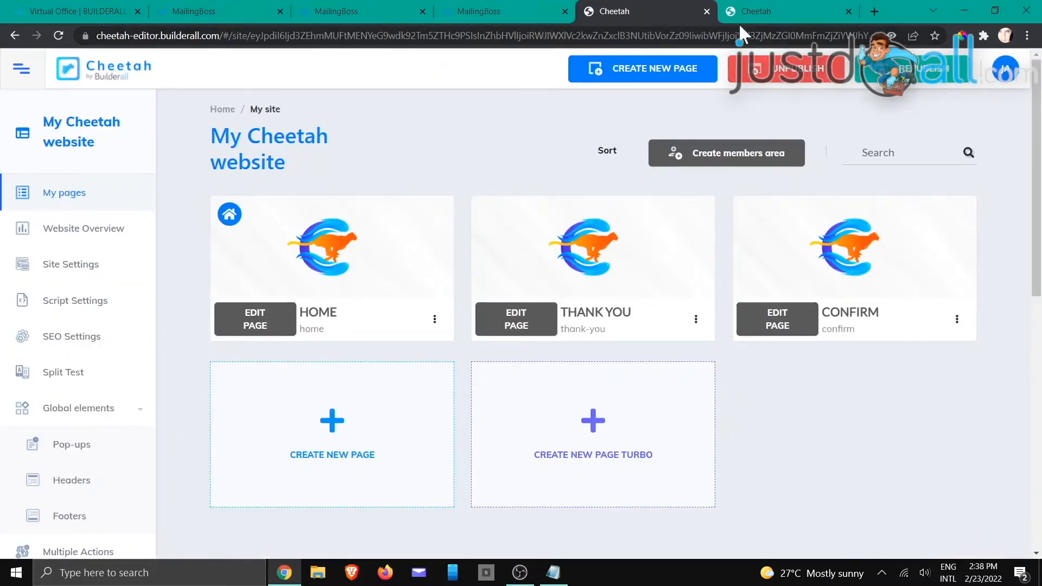
Step: Select the Home page's MailingBoss form and review its list URL settings without changes
left_click(751, 9)
left_click_drag(312, 248, 332, 241)
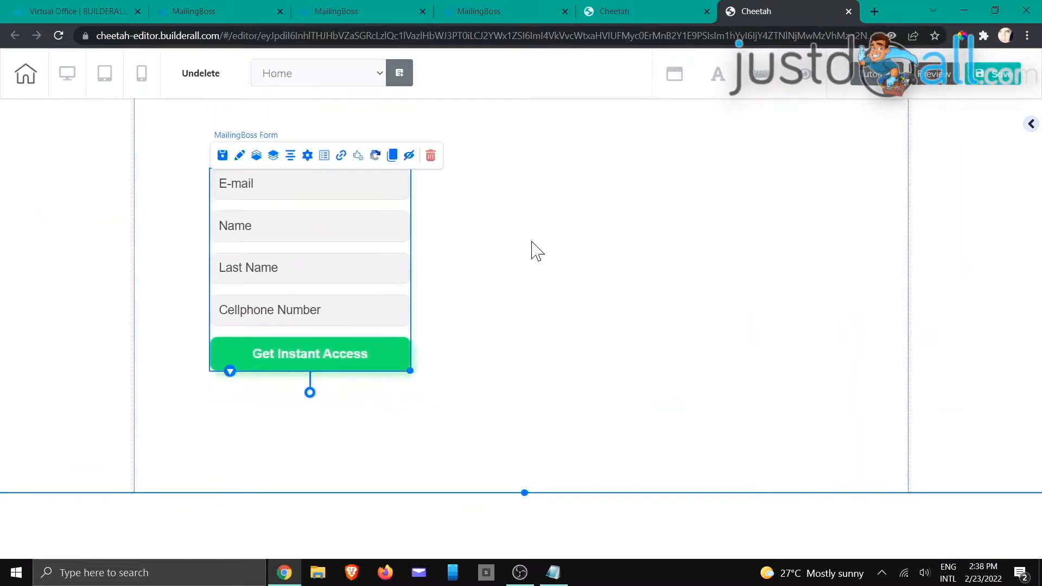
left_click(341, 155)
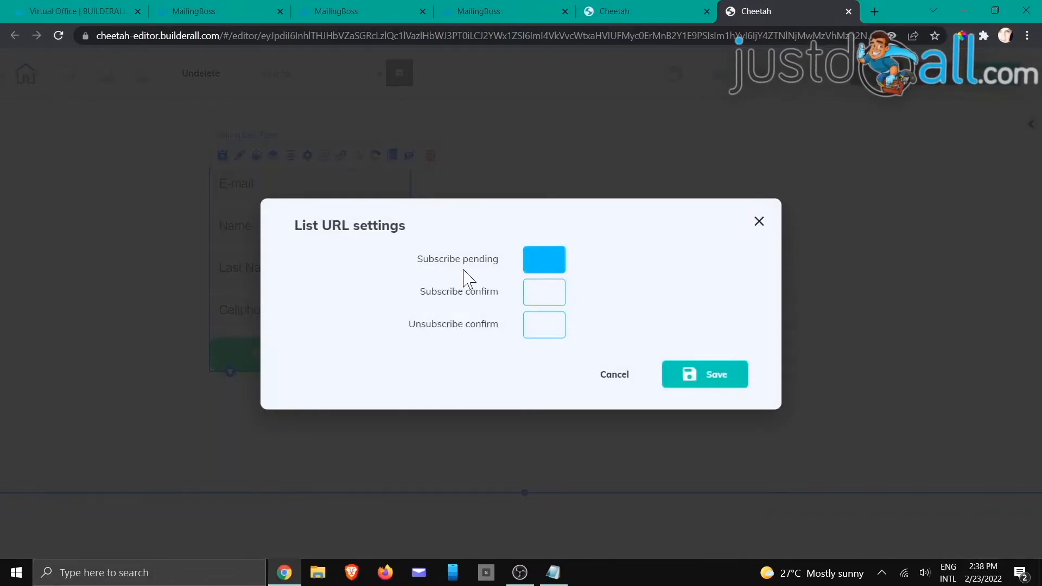
left_click(619, 380)
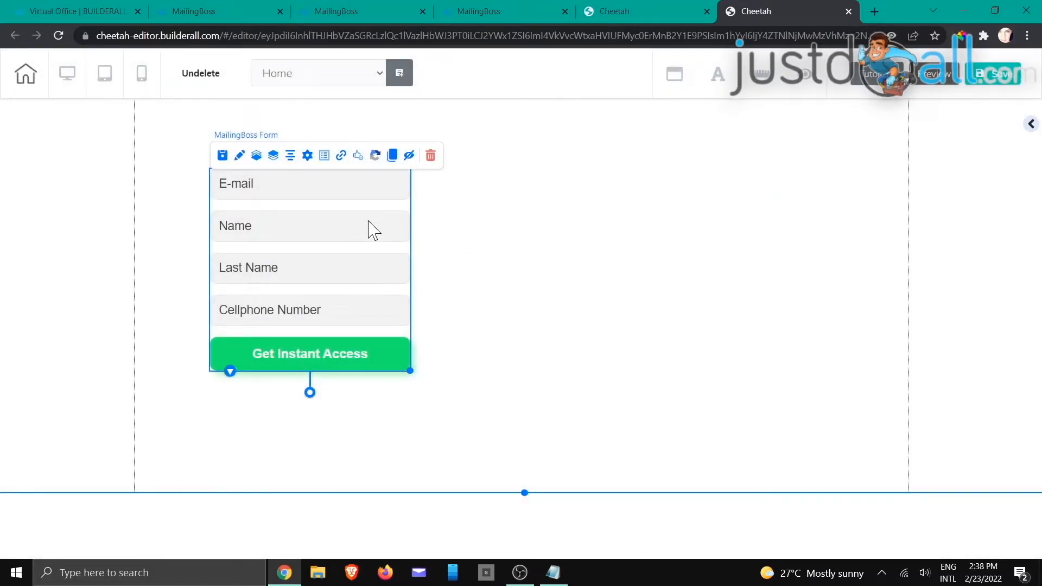
Step: Delete the MailingBoss form from the Cheetah Home page
left_click(430, 156)
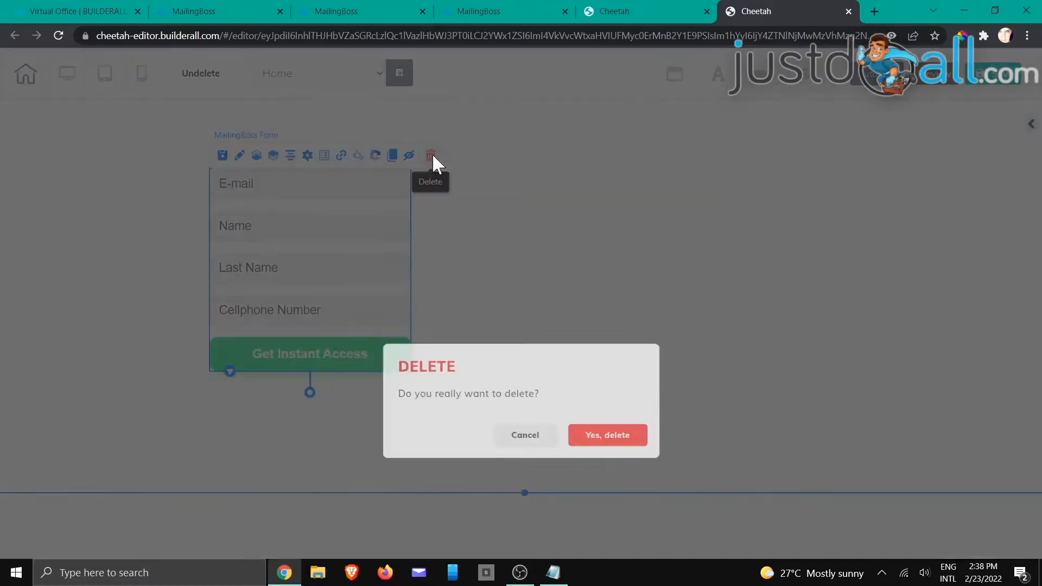
left_click(624, 352)
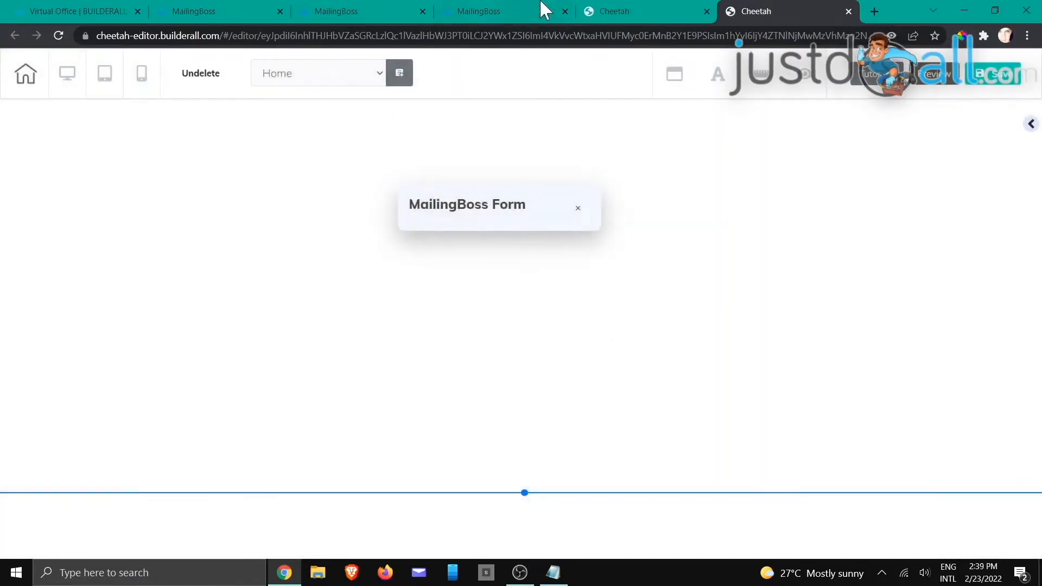
left_click(629, 14)
mouse_move(575, 244)
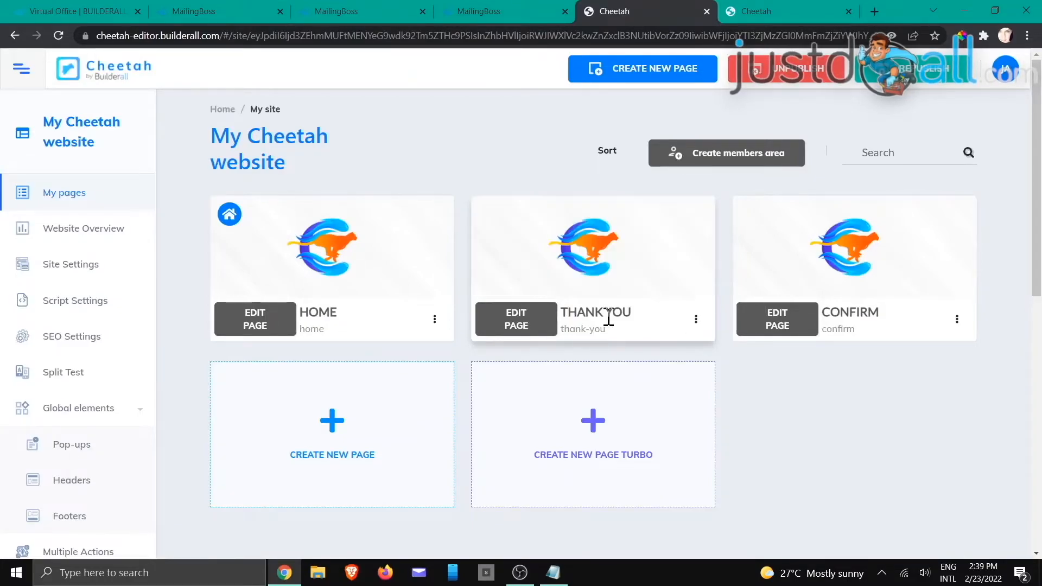
left_click(696, 320)
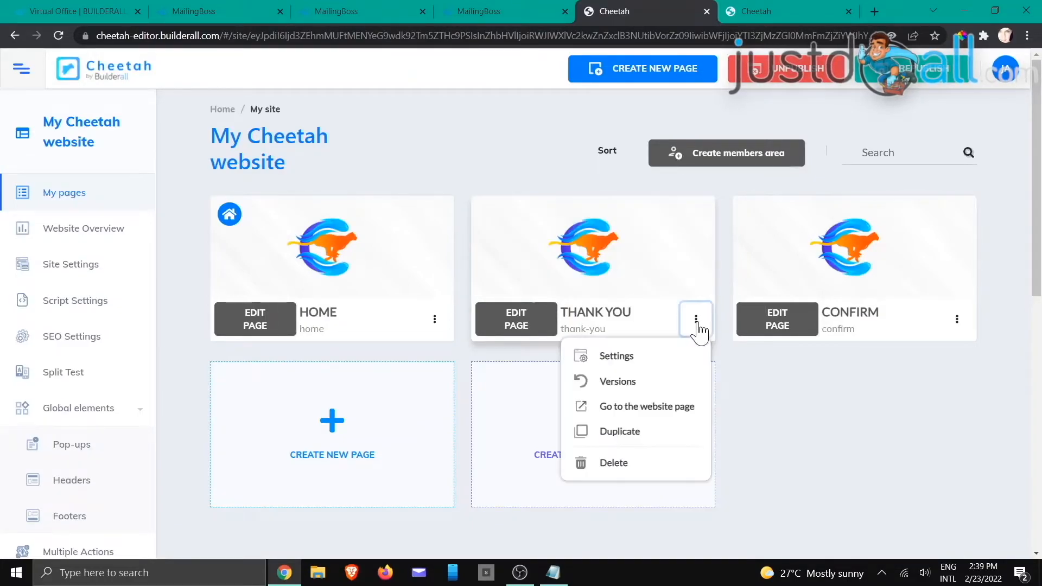
left_click(663, 412)
left_click(431, 35)
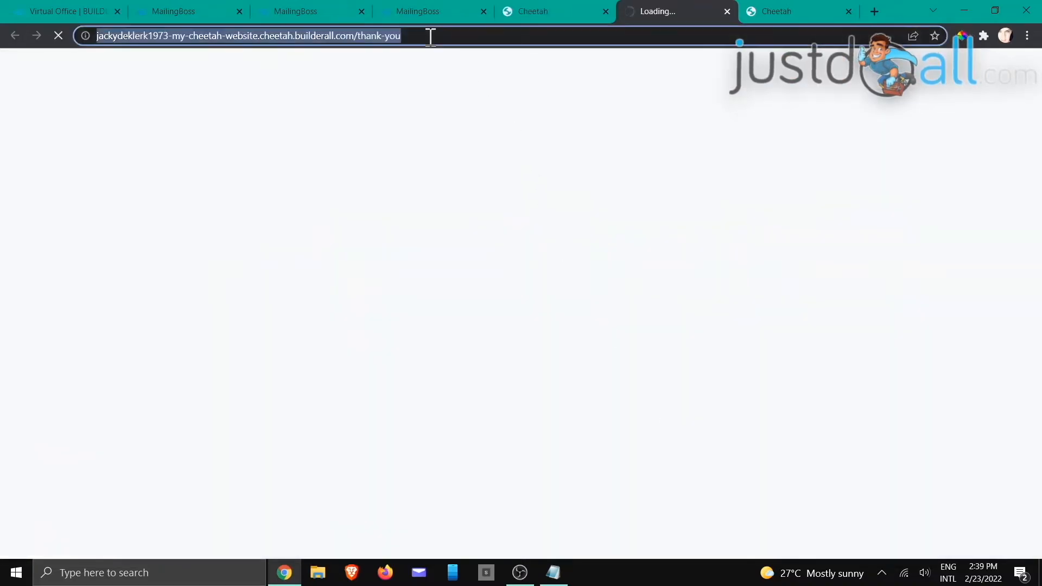
right_click(381, 36)
left_click(408, 109)
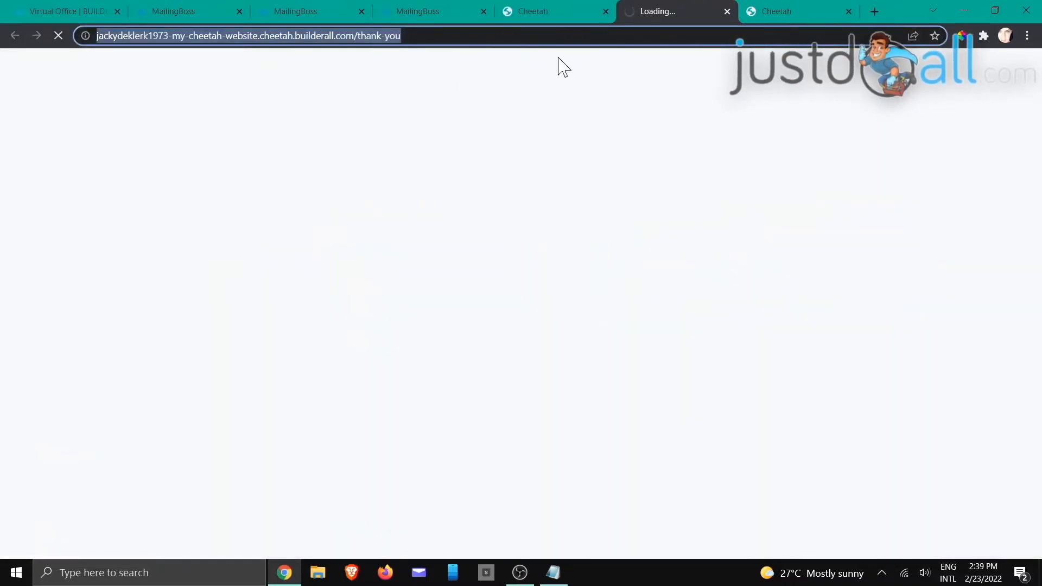
left_click(727, 12)
left_click(445, 16)
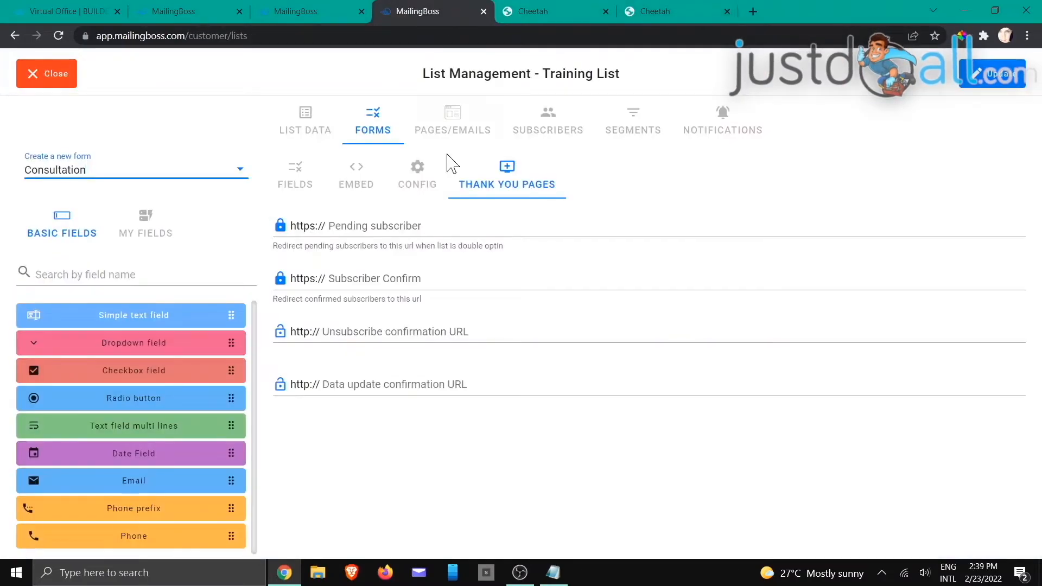
left_click(396, 225)
right_click(397, 227)
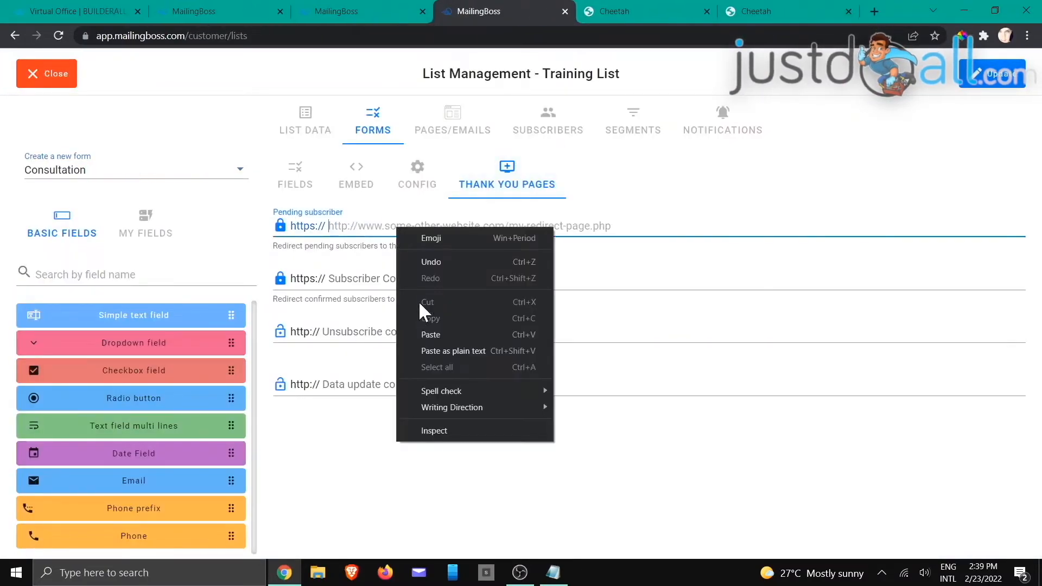
left_click(430, 334)
left_click_drag(365, 231, 334, 232)
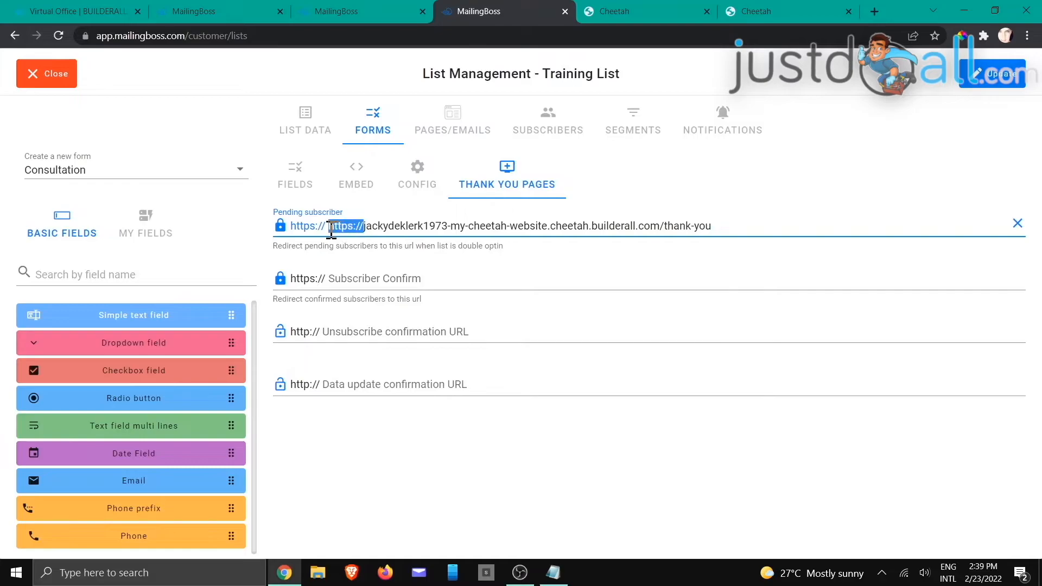
key("BackSpace")
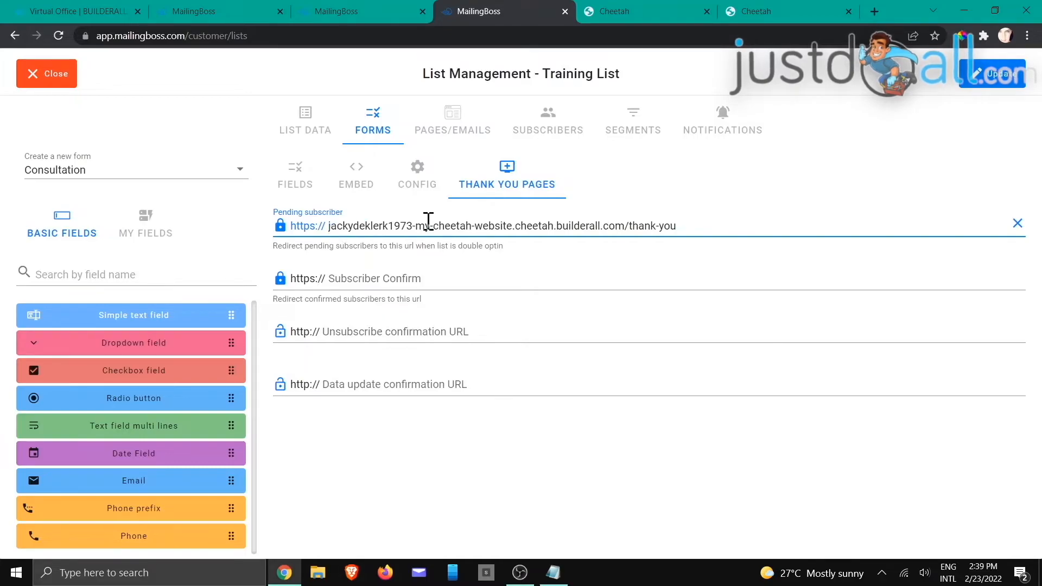
Step: Put the Cheetah /confirm page URL in the Subscriber Confirm redirect, fix the prefix, and update
left_click(667, 12)
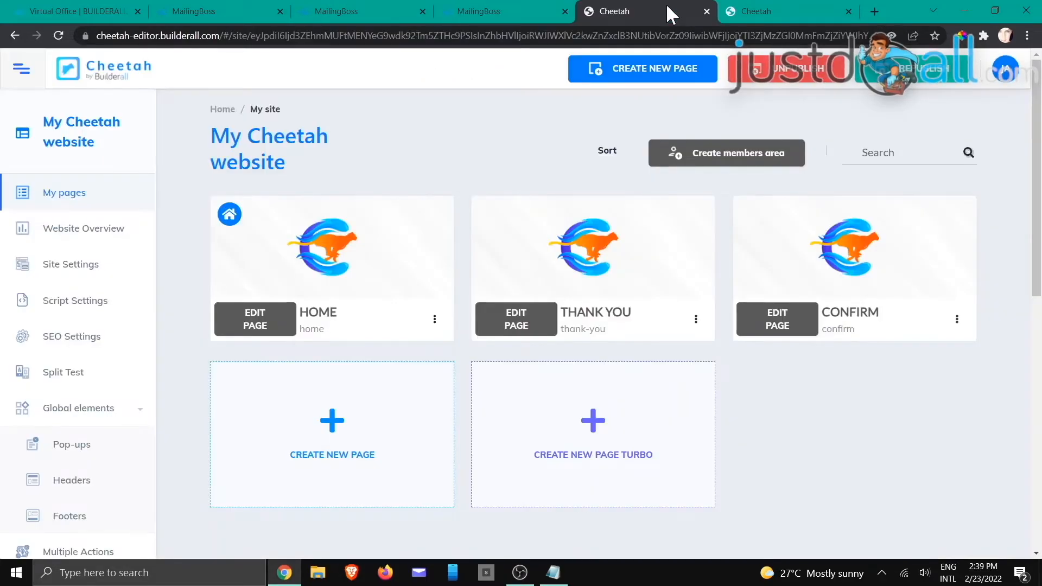
left_click(956, 320)
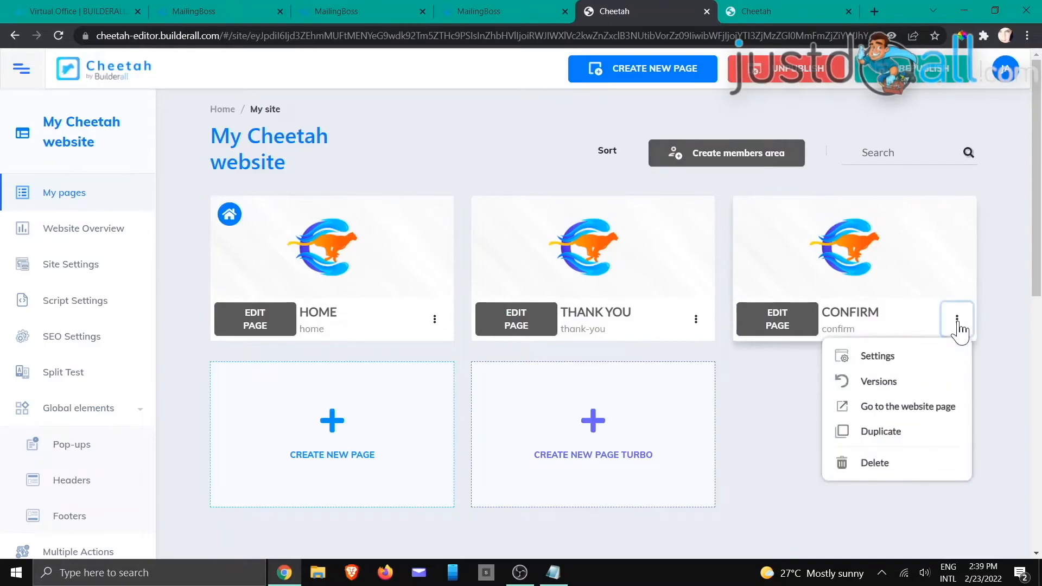
left_click(892, 406)
left_click(400, 35)
right_click(371, 37)
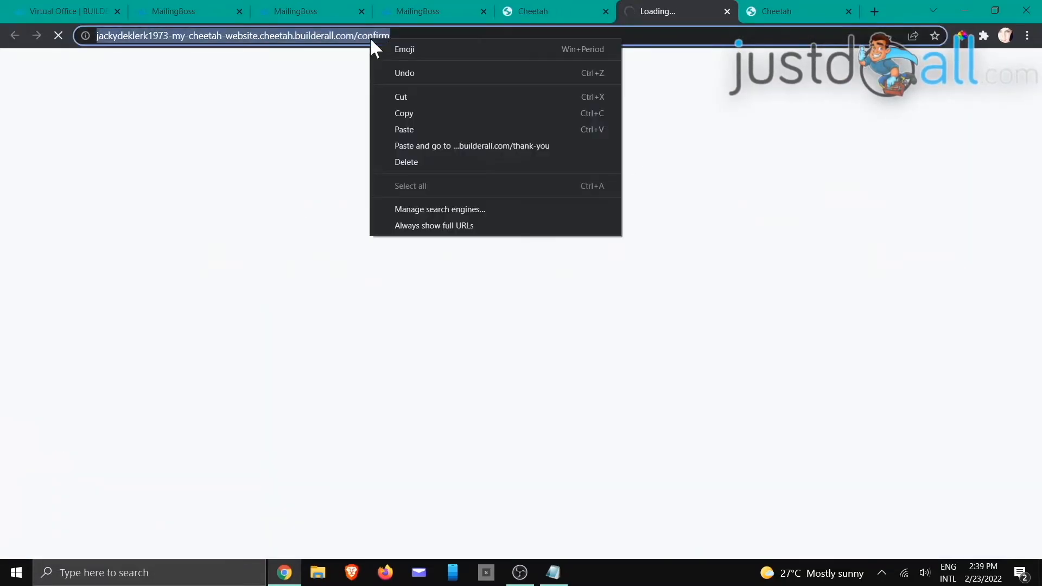
left_click(404, 113)
left_click(727, 12)
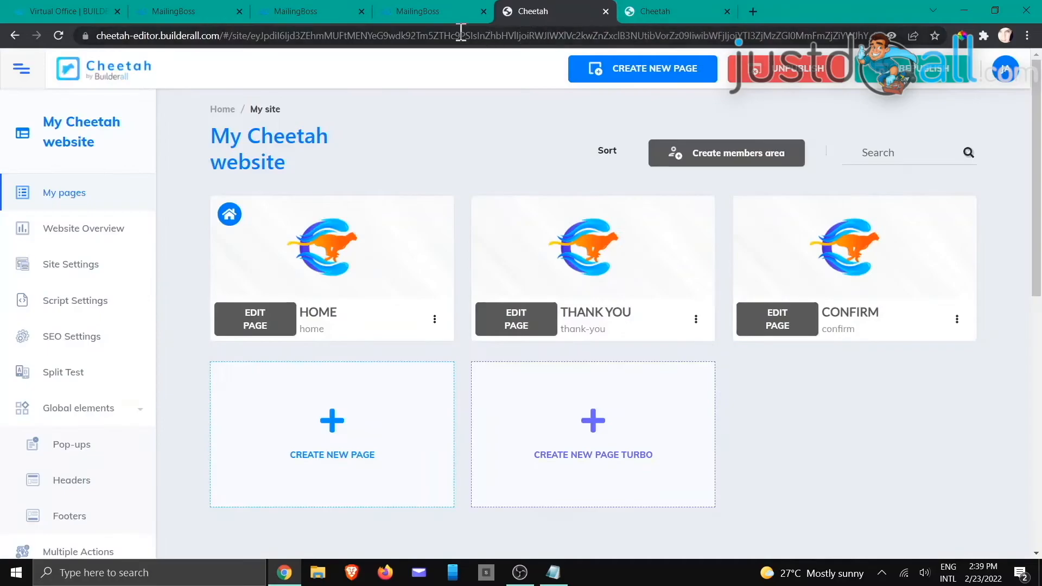
left_click(435, 9)
left_click(407, 278)
right_click(384, 279)
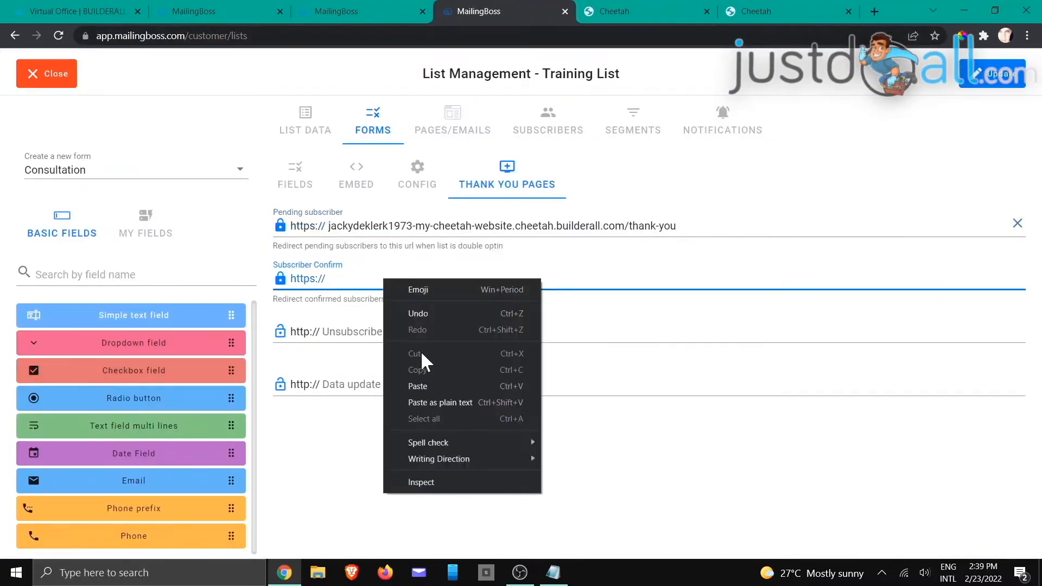
left_click(417, 386)
left_click_drag(360, 279, 331, 279)
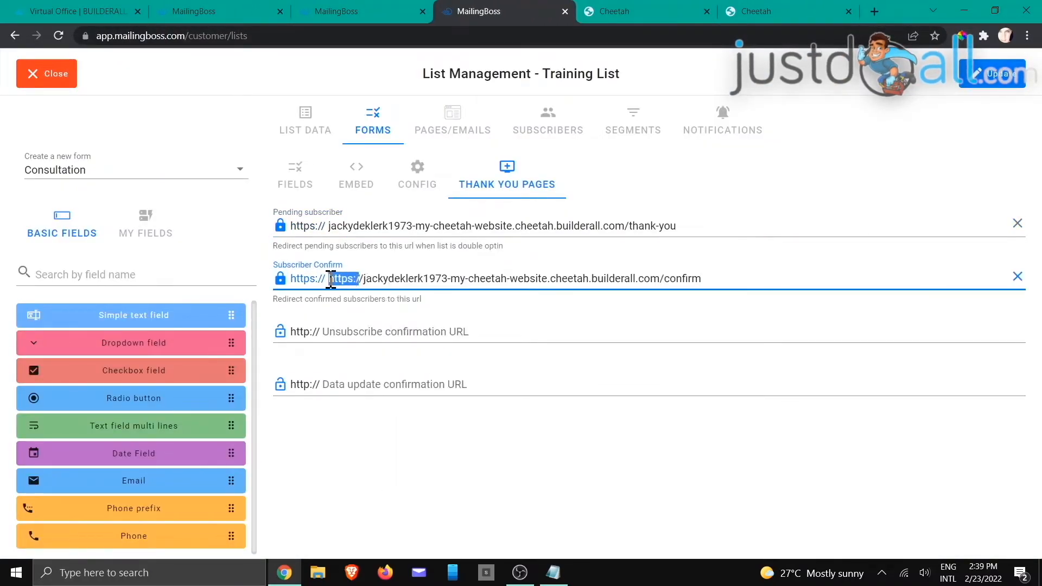
key("BackSpace")
key("Delete")
left_click(437, 434)
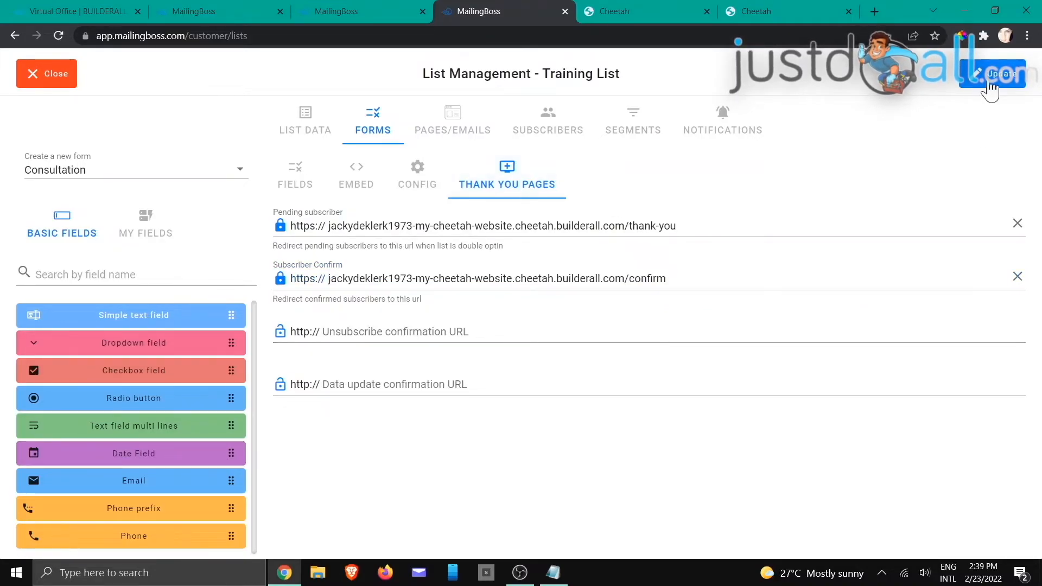
left_click(989, 81)
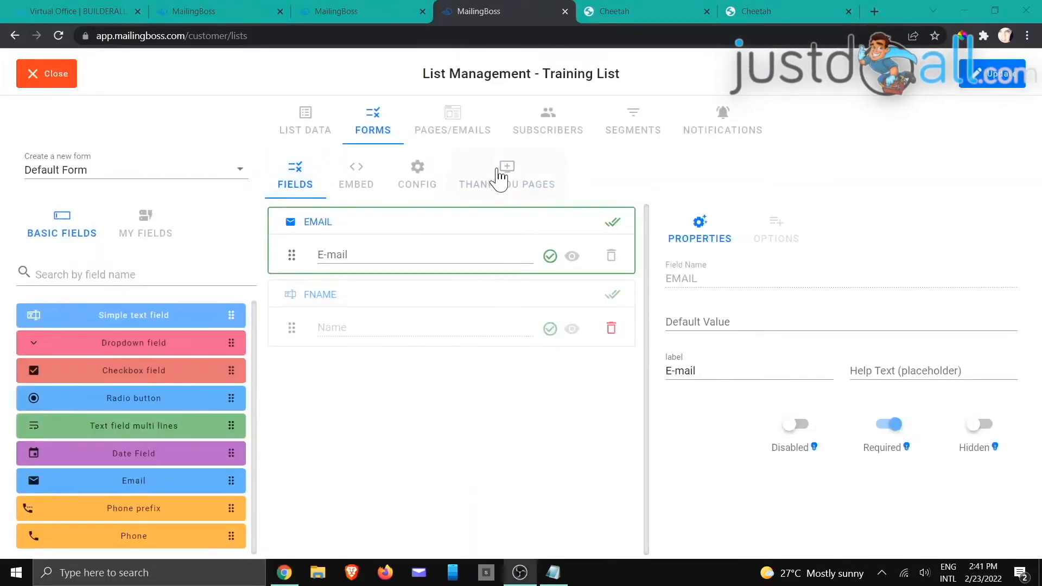
Step: Reopen the Consultation form's Thank You Pages to verify the /thank-you and /confirm redirects persisted
left_click(501, 176)
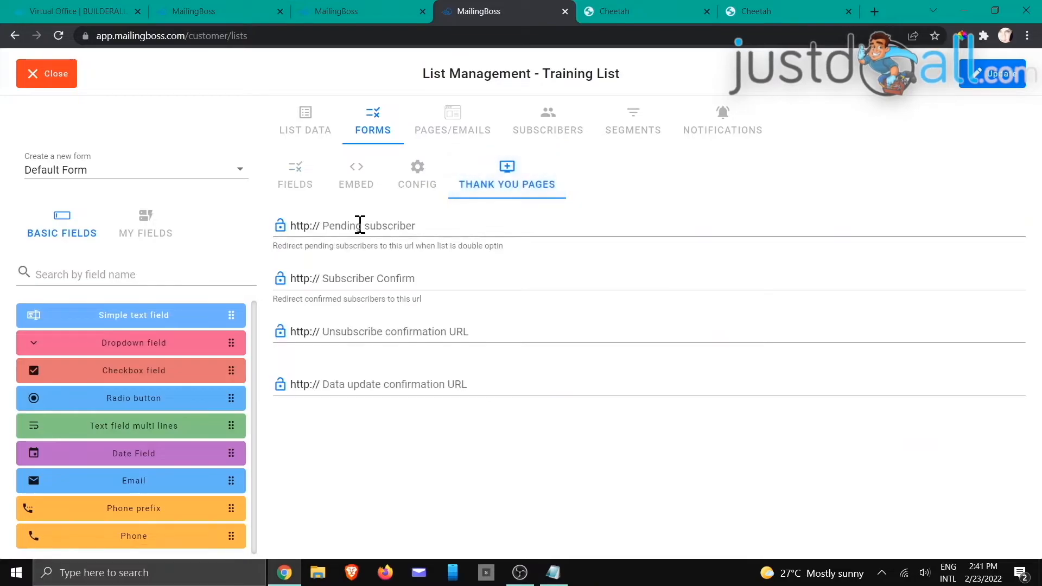
left_click(237, 168)
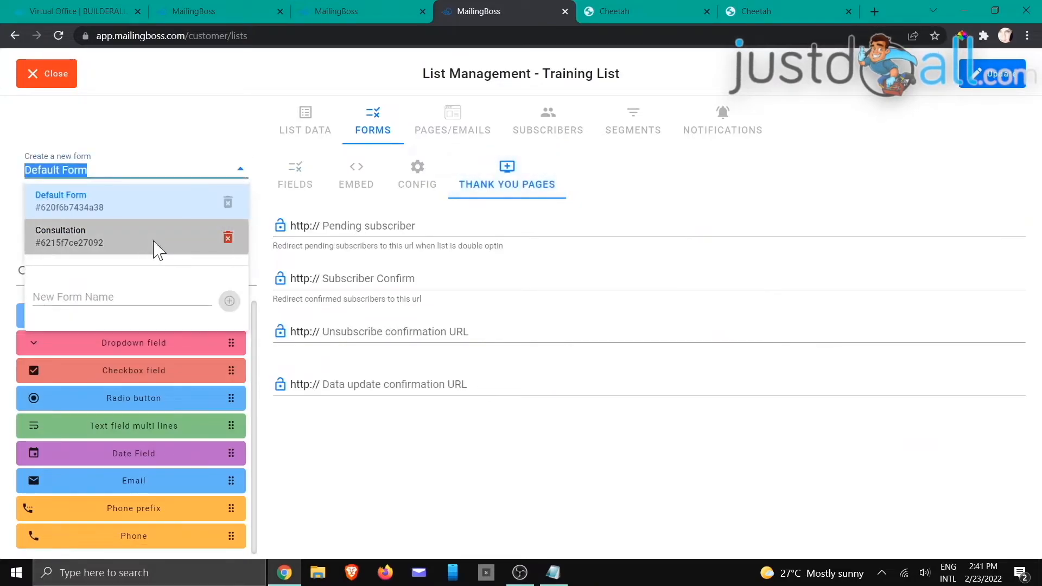
left_click(155, 242)
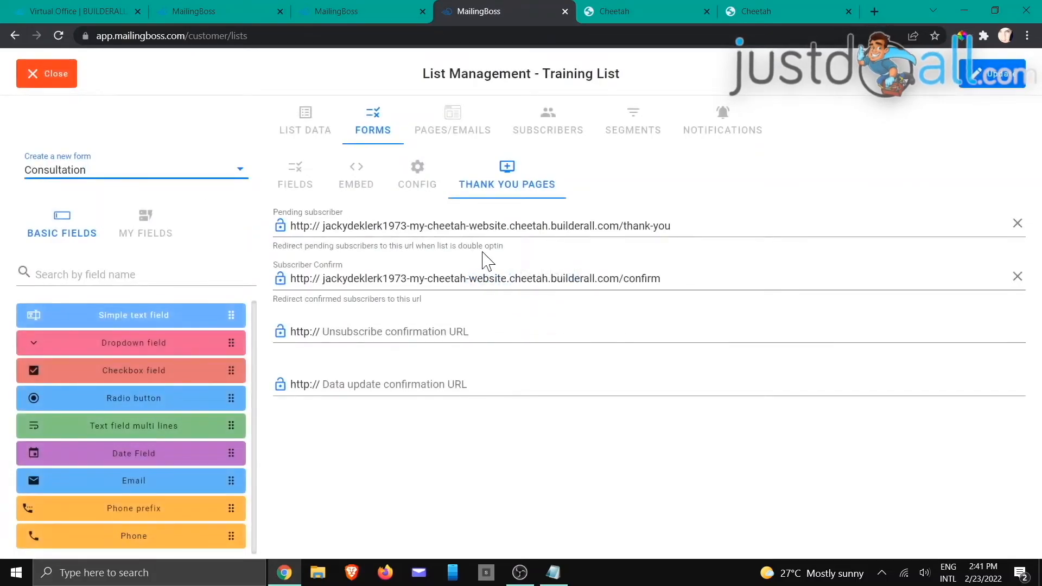
left_click(650, 6)
left_click(753, 9)
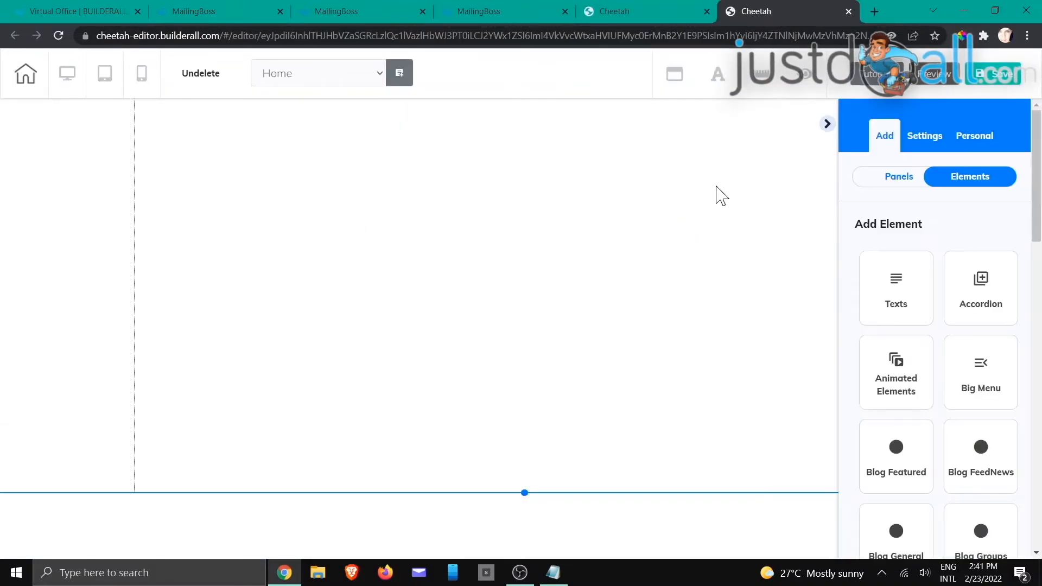
Step: Add the green Email Marketing Form to the page, linked to the Training List's Consultation form
scroll(912, 304, "down", 3)
scroll(919, 295, "down", 9)
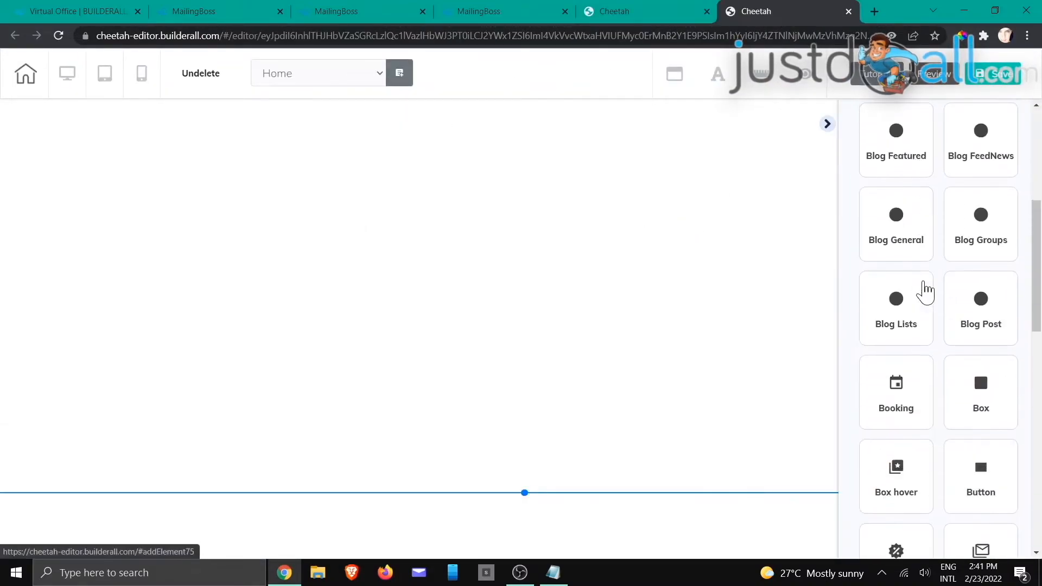
left_click(926, 291)
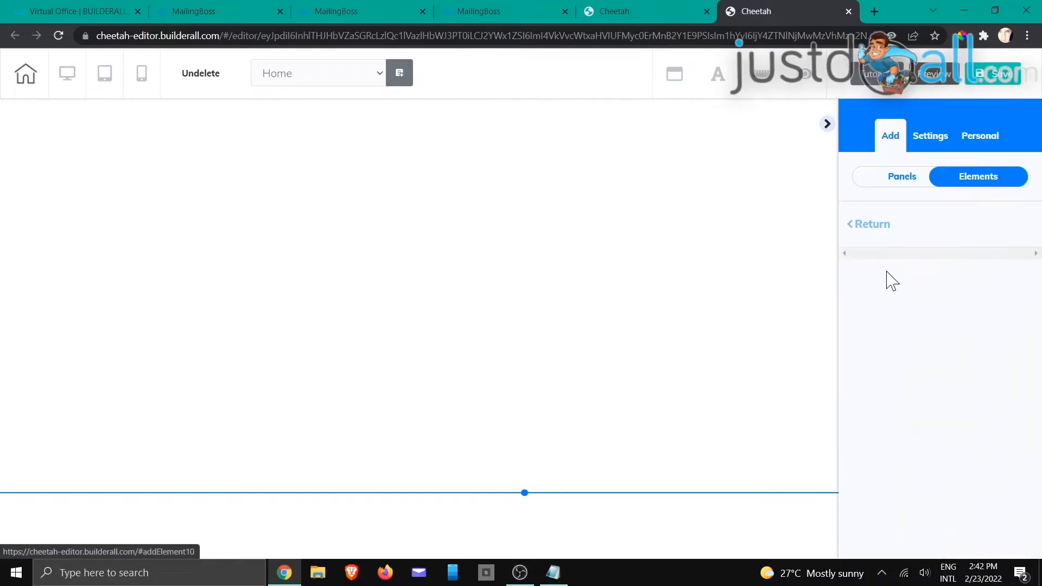
left_click_drag(903, 426, 367, 180)
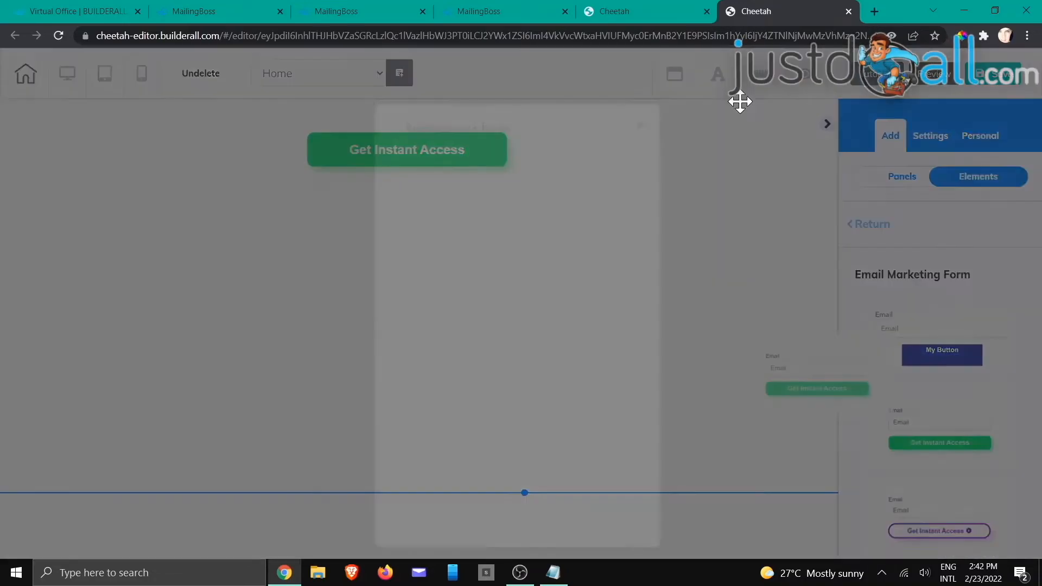
left_click(506, 414)
left_click(598, 514)
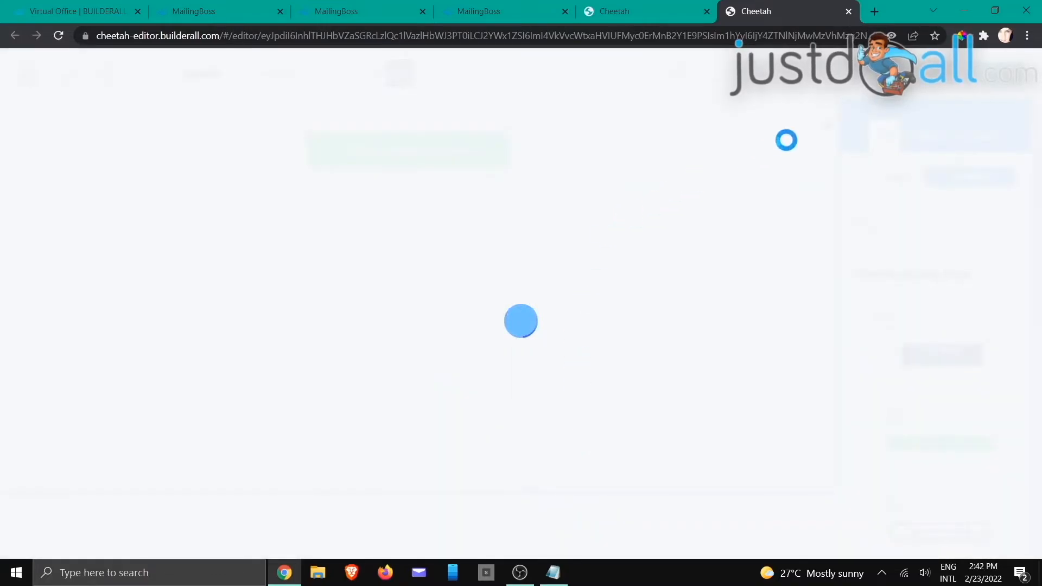
Step: Hide the form's field labels, center it on the page, and review its list URL settings
left_click(829, 128)
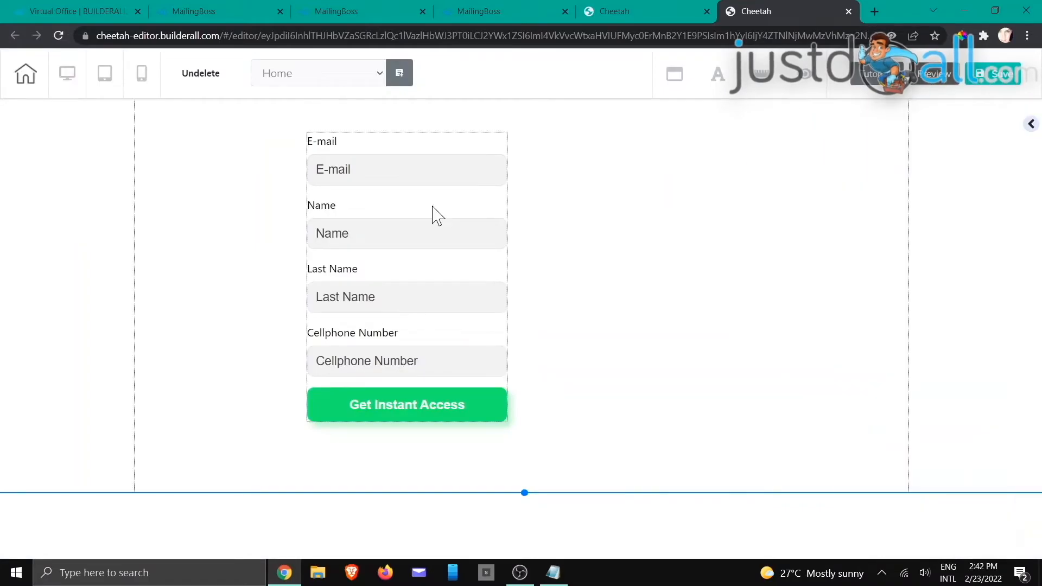
double_click(432, 211)
left_click(528, 303)
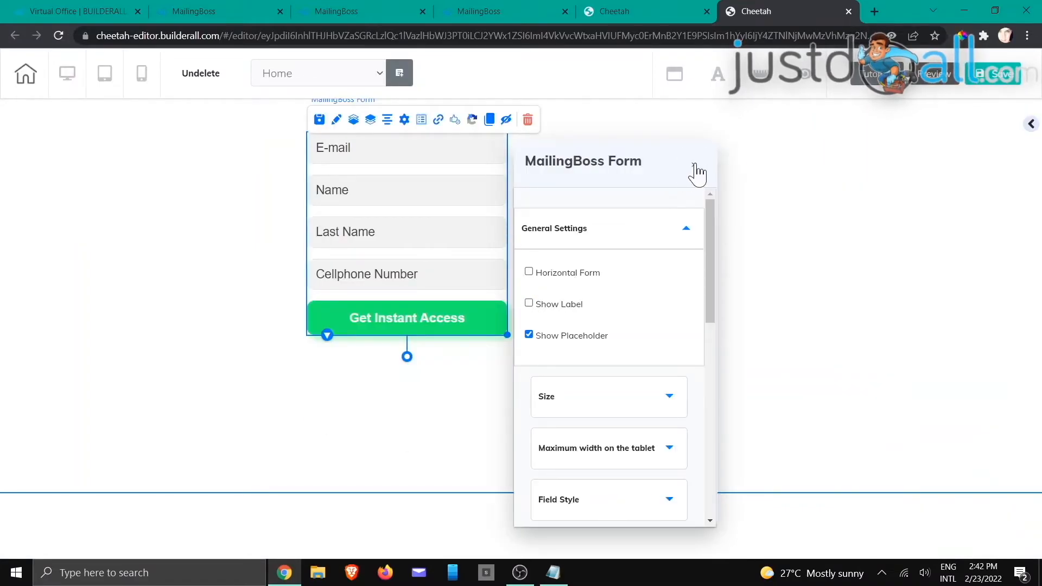
left_click(820, 237)
left_click_drag(495, 255, 549, 278)
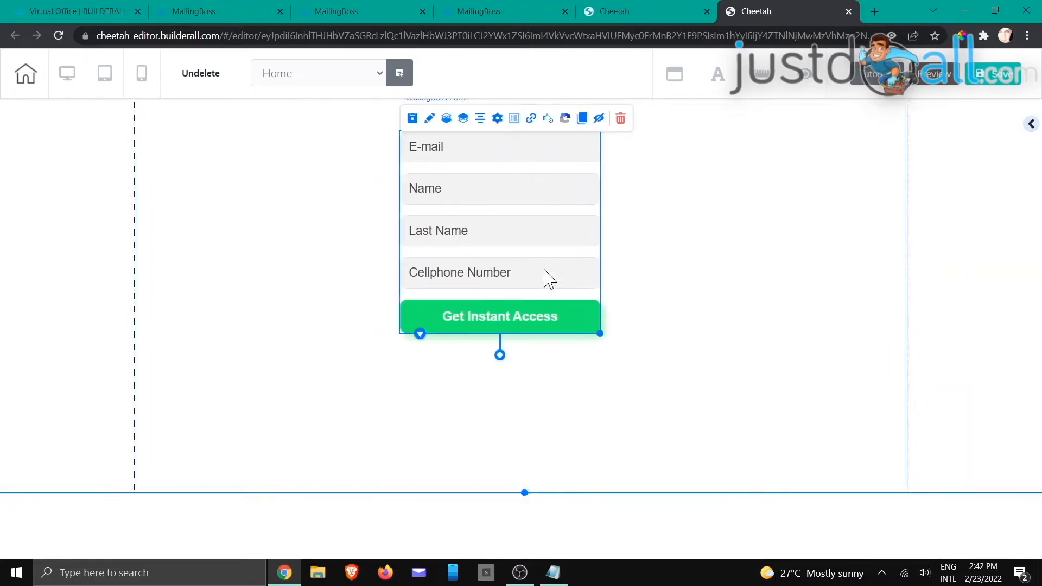
left_click_drag(487, 176, 488, 195)
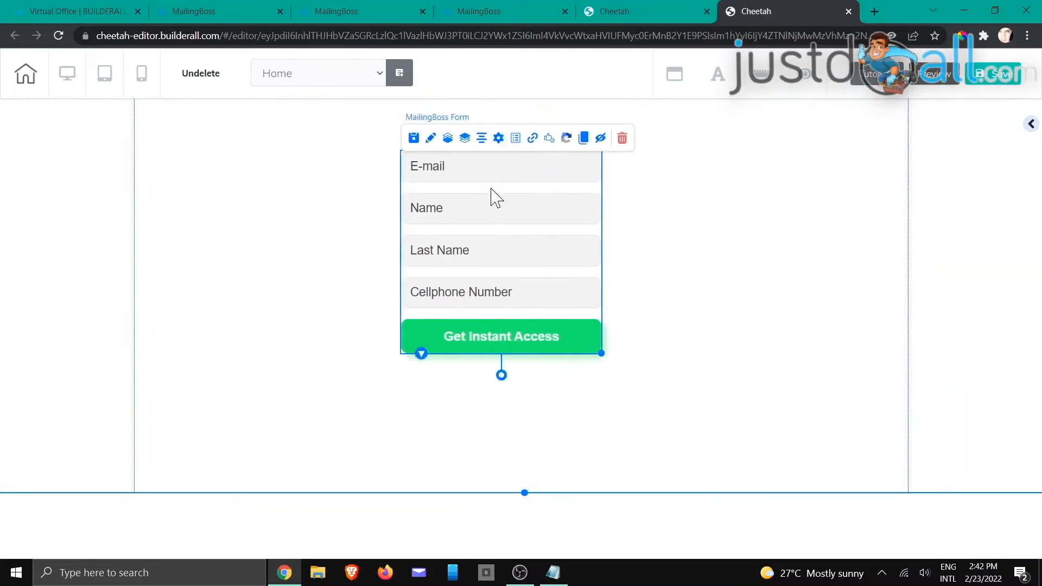
double_click(533, 140)
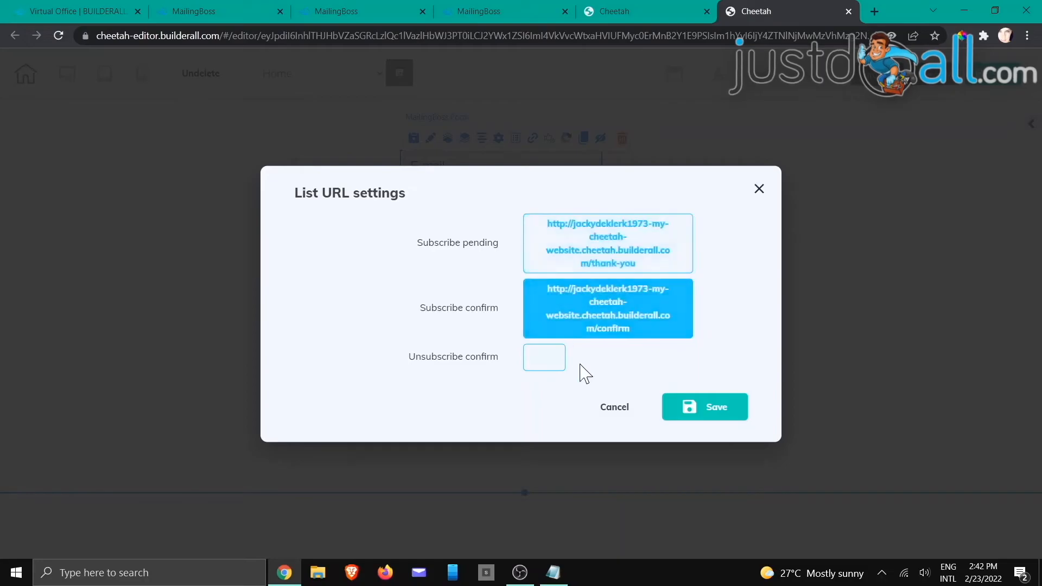
left_click(619, 412)
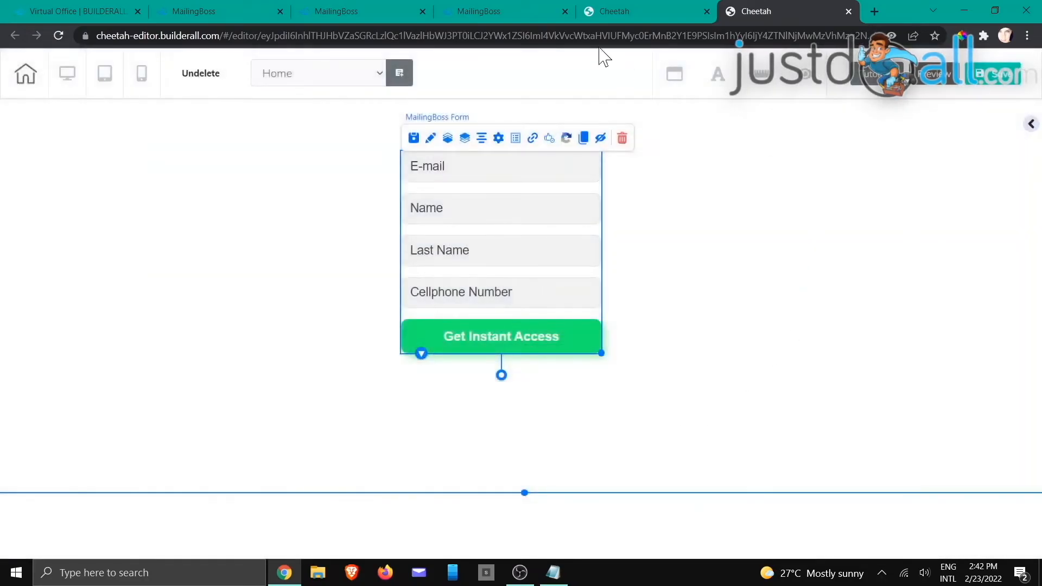
Step: Return to the MailingBoss Thank You Pages settings showing the Consultation form's redirects
left_click(497, 14)
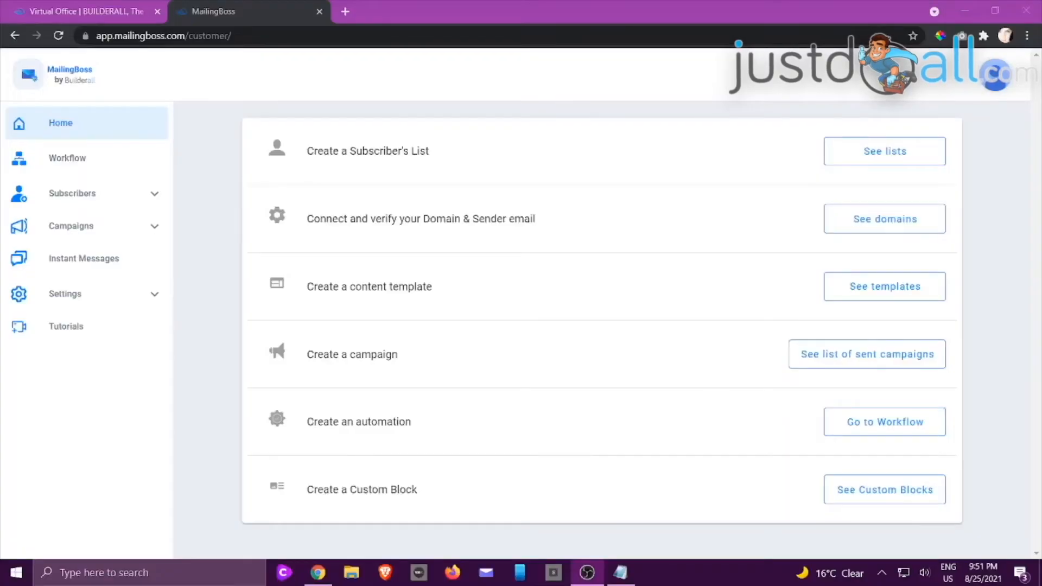
Step: Switch to MailingBoss and open the subscriber Lists page to start a new list
key("alt+Tab")
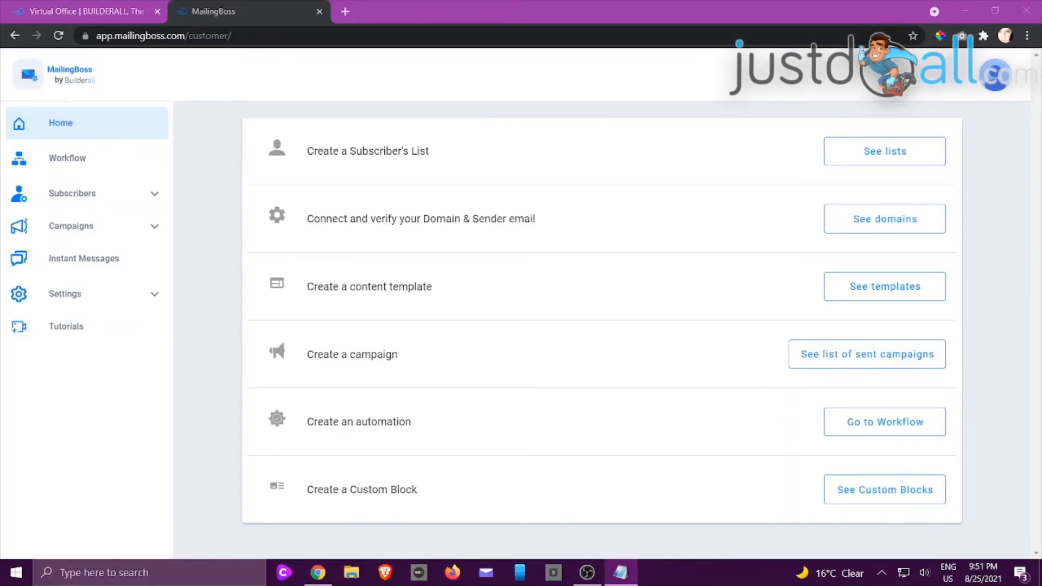
left_click(90, 201)
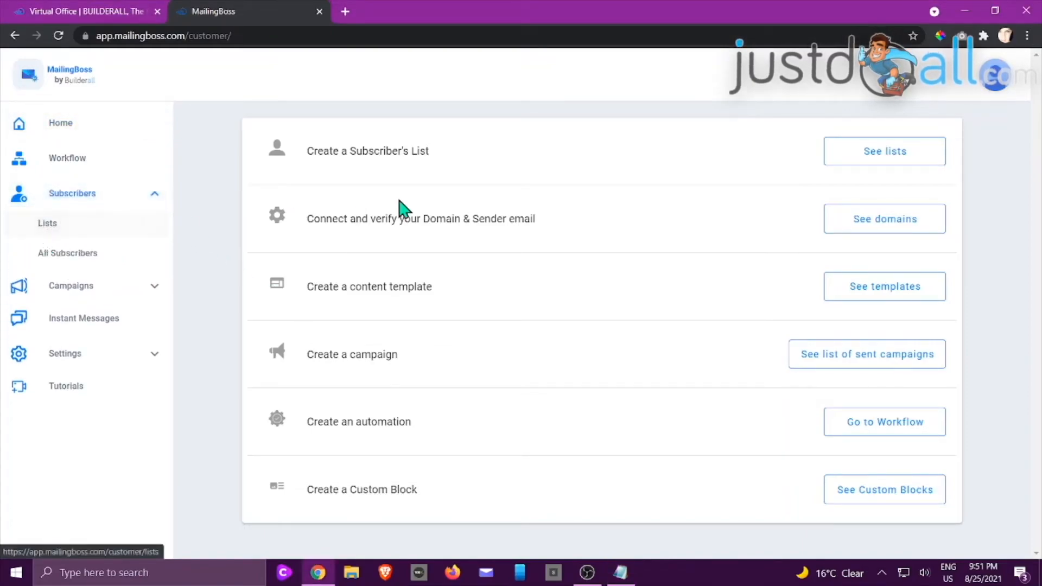
left_click(882, 157)
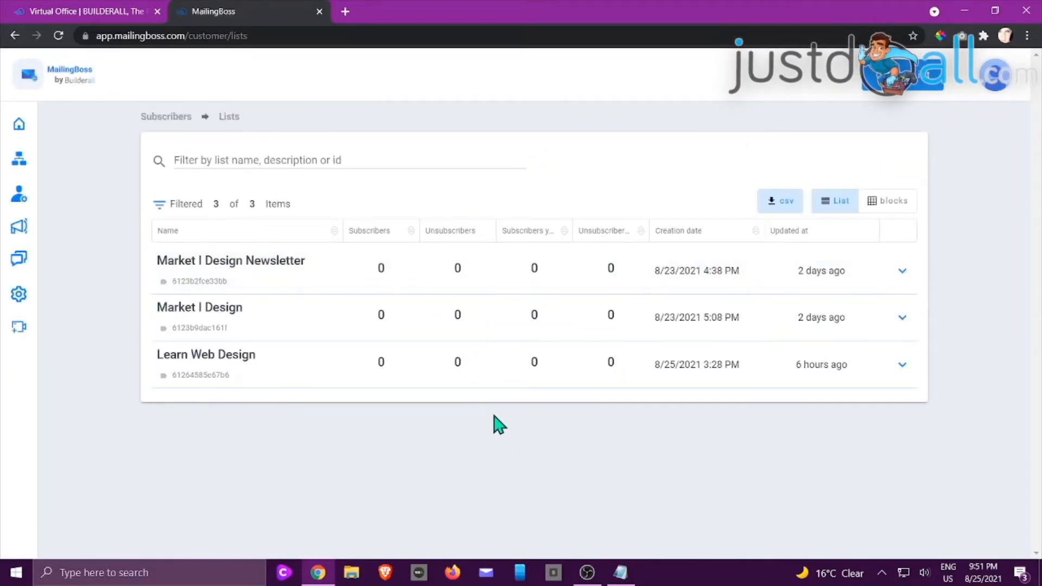
left_click(906, 88)
Step: Create and save a list named 'Team Matrix Newsletter' with a newsletter description
left_click(588, 207)
type("T")
type("eam M")
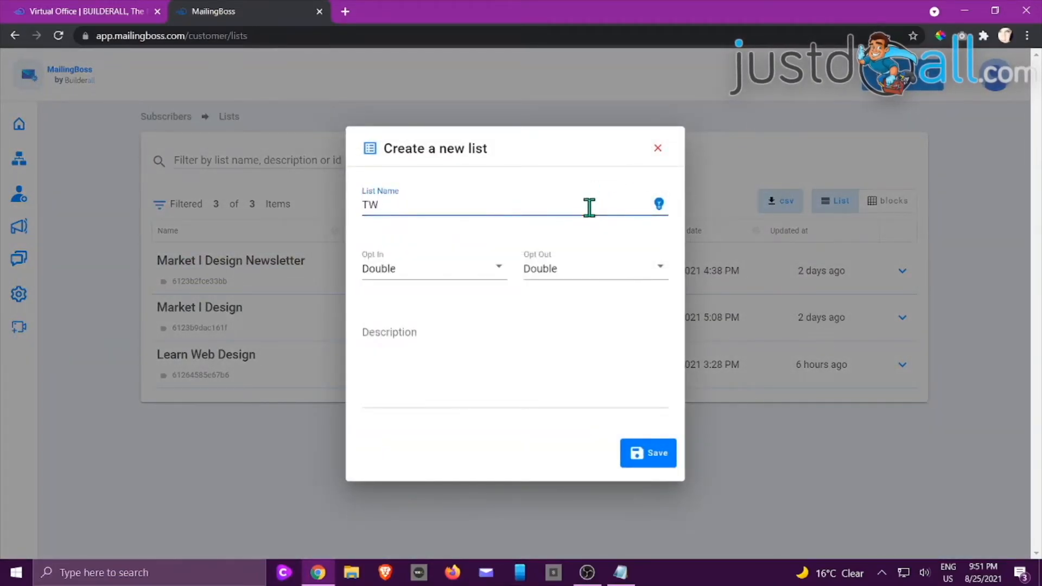
type("atri")
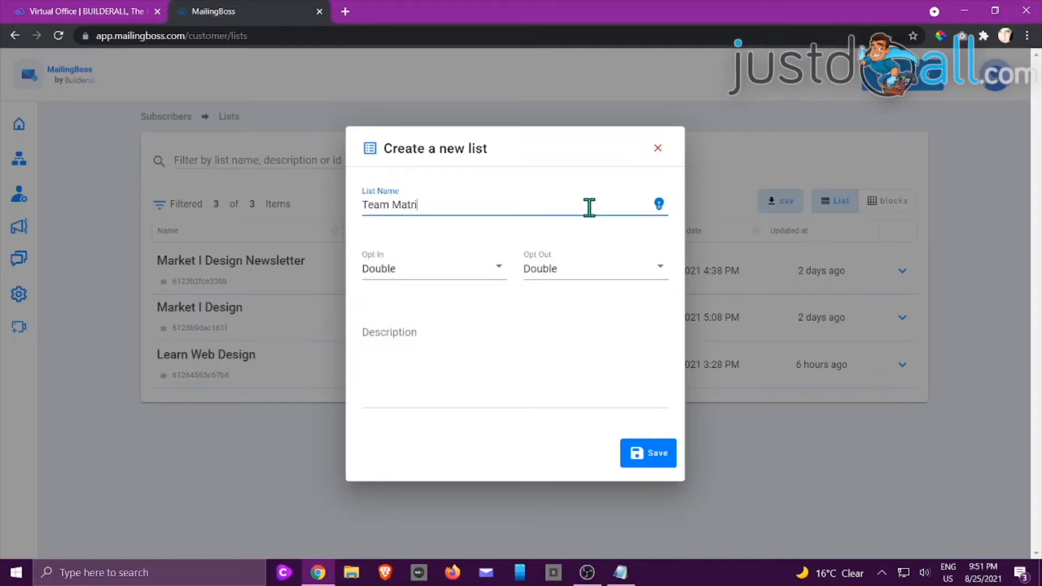
type("x Newsletter")
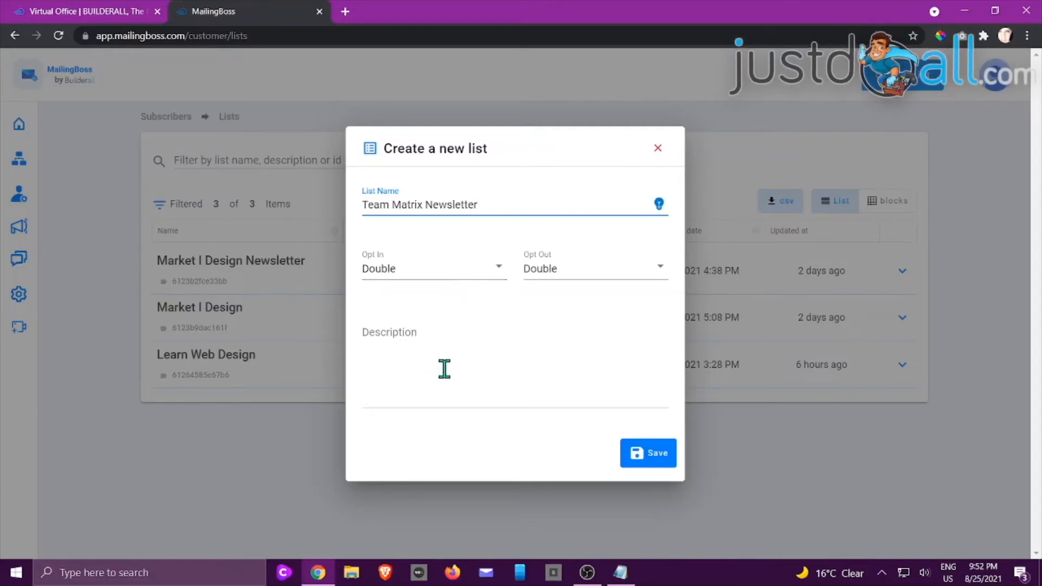
left_click(418, 367)
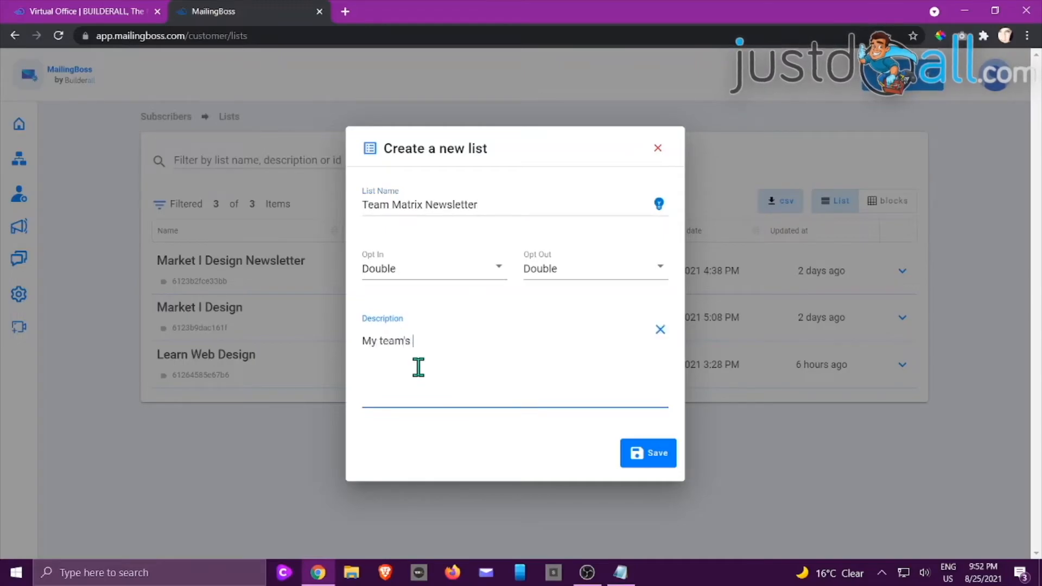
left_click(651, 455)
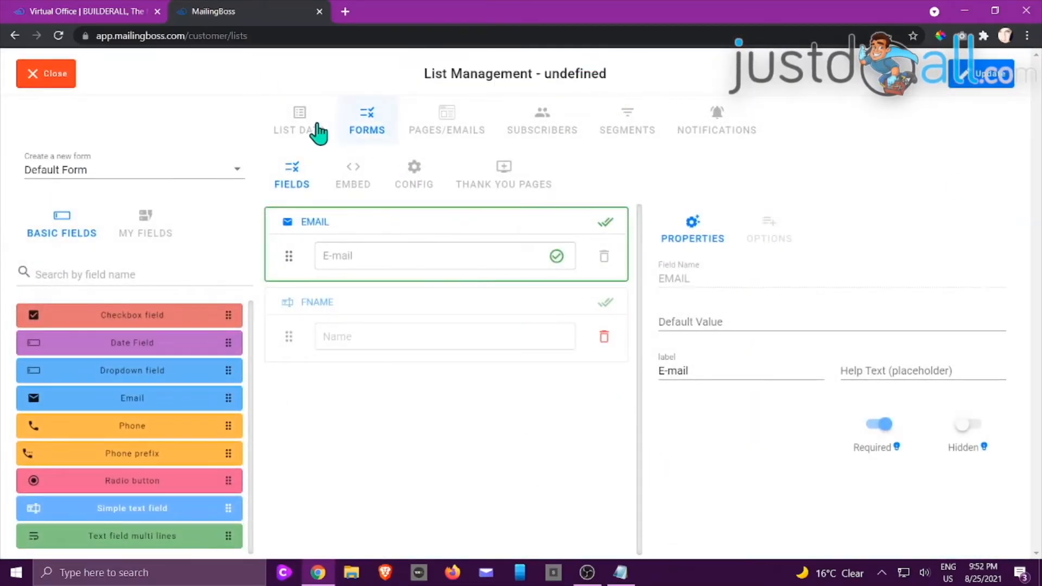
Step: In the list data, keep the default mailer.mailingboss.net address as the From Email
left_click(297, 127)
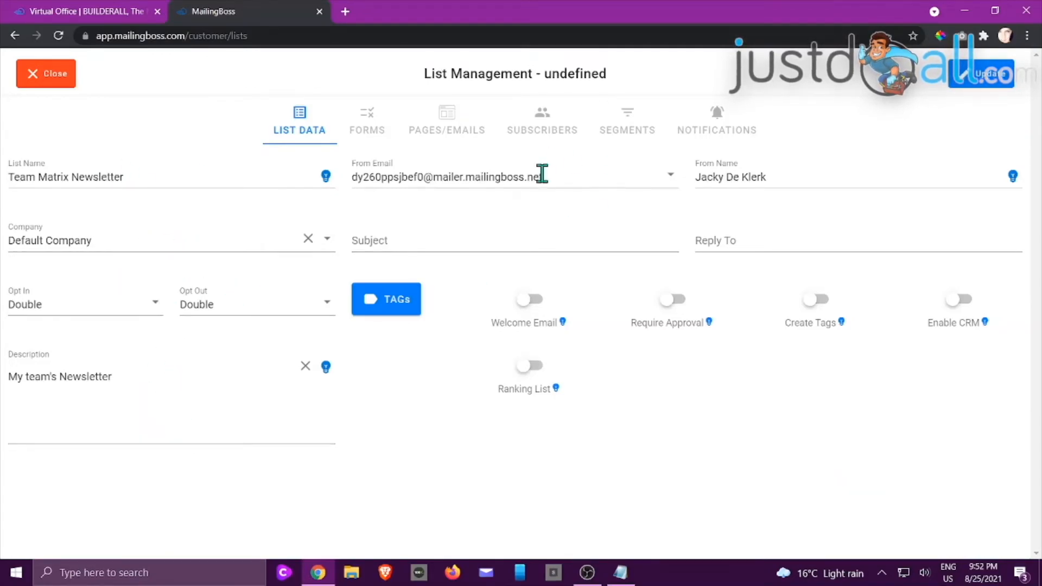
left_click(591, 176)
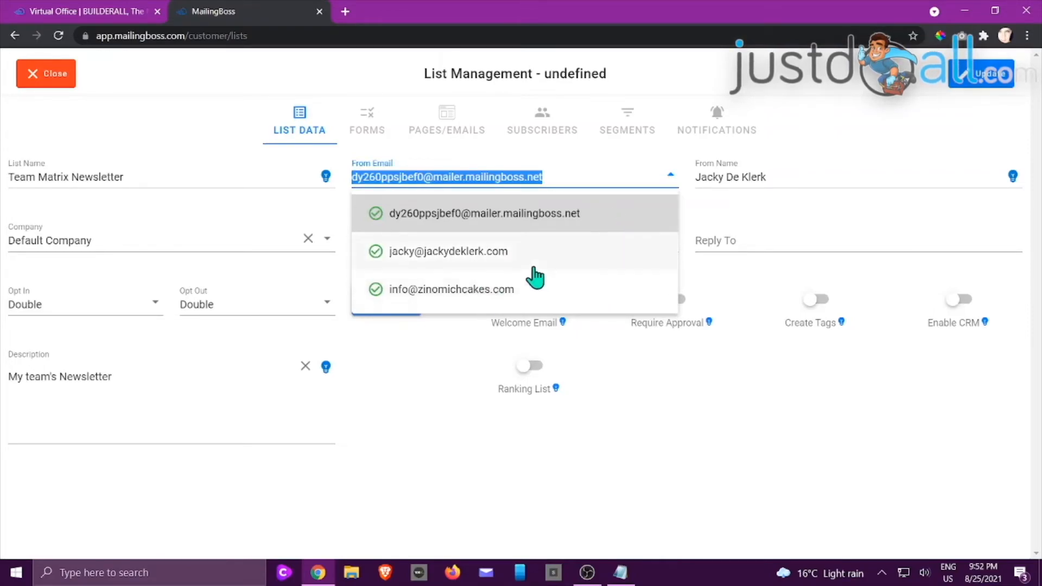
left_click(484, 212)
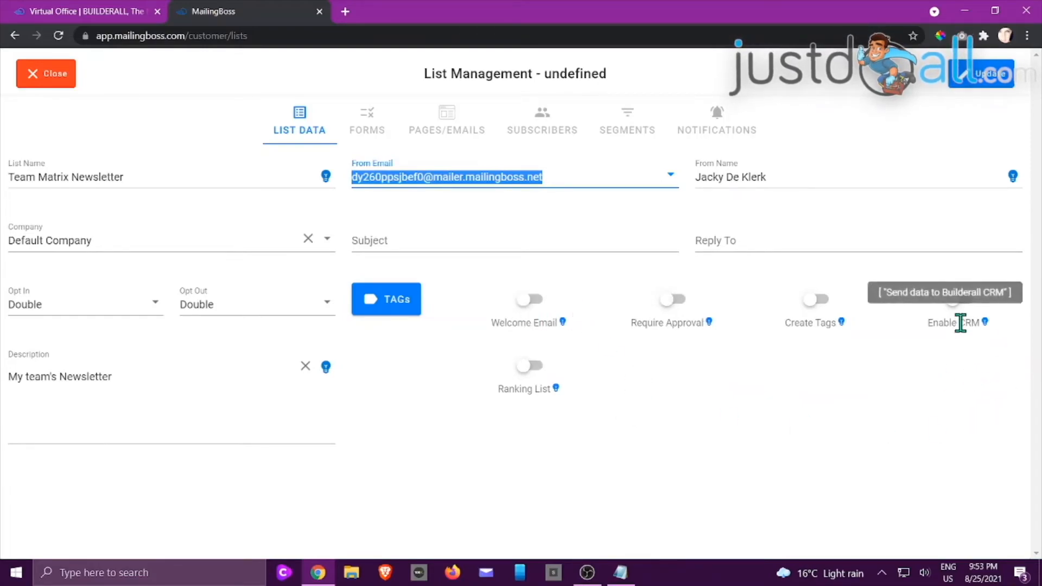
mouse_move(841, 332)
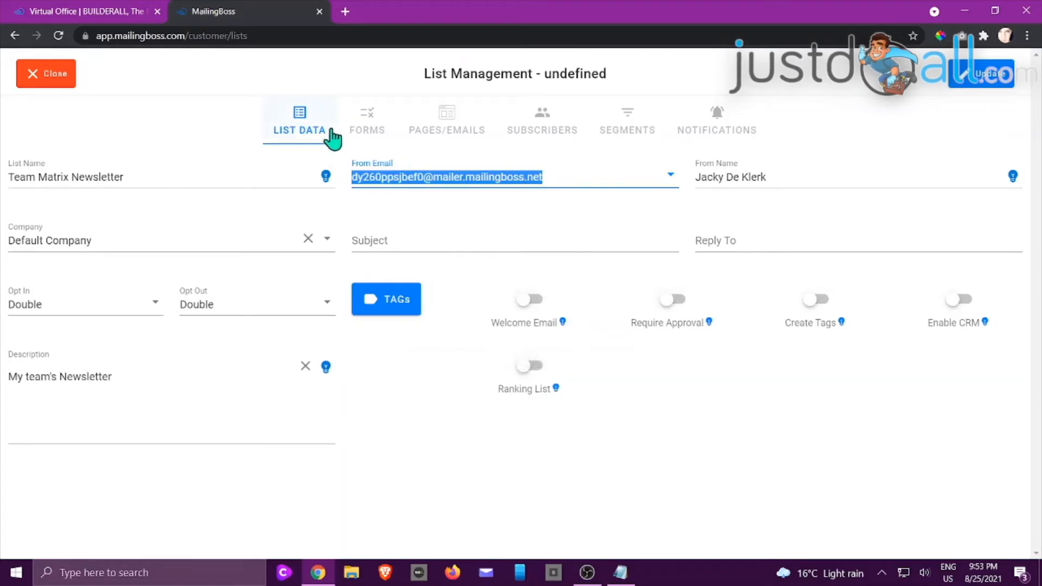
Step: Add a simple text field named LNAME, labelled 'Last Name', below FNAME in the signup form
left_click(366, 120)
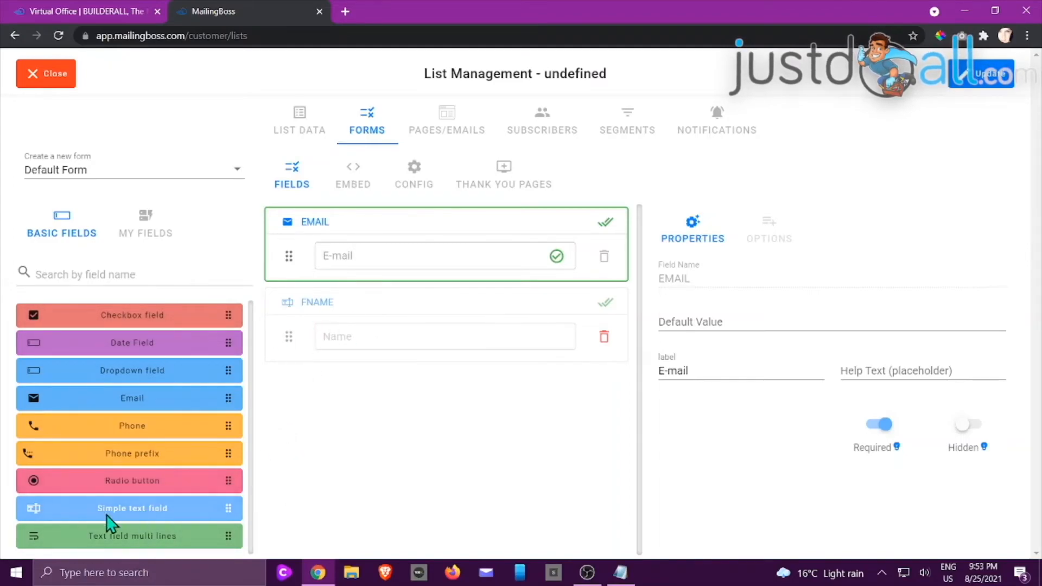
left_click_drag(151, 513, 405, 420)
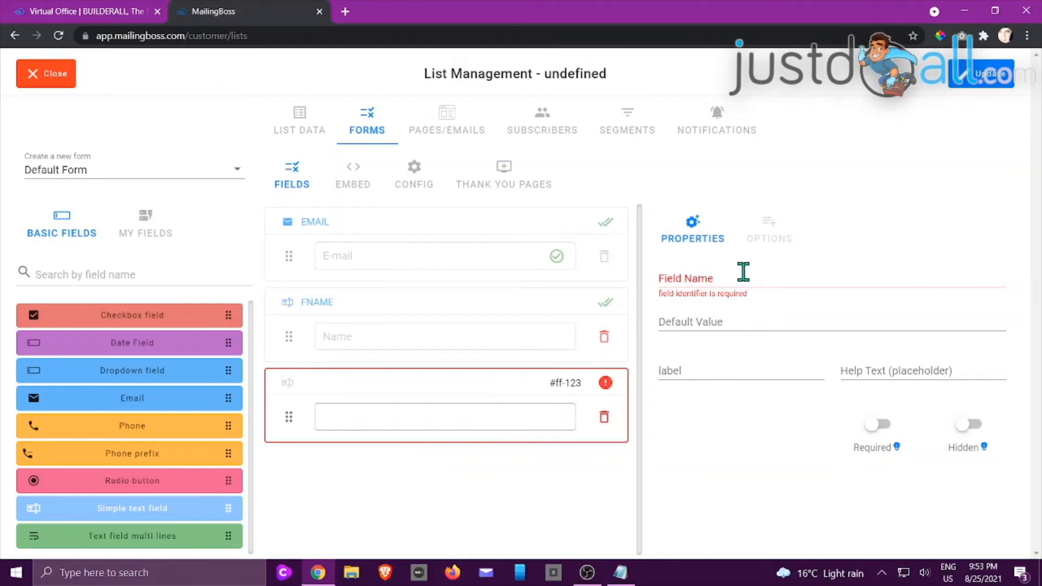
left_click(743, 272)
type("L")
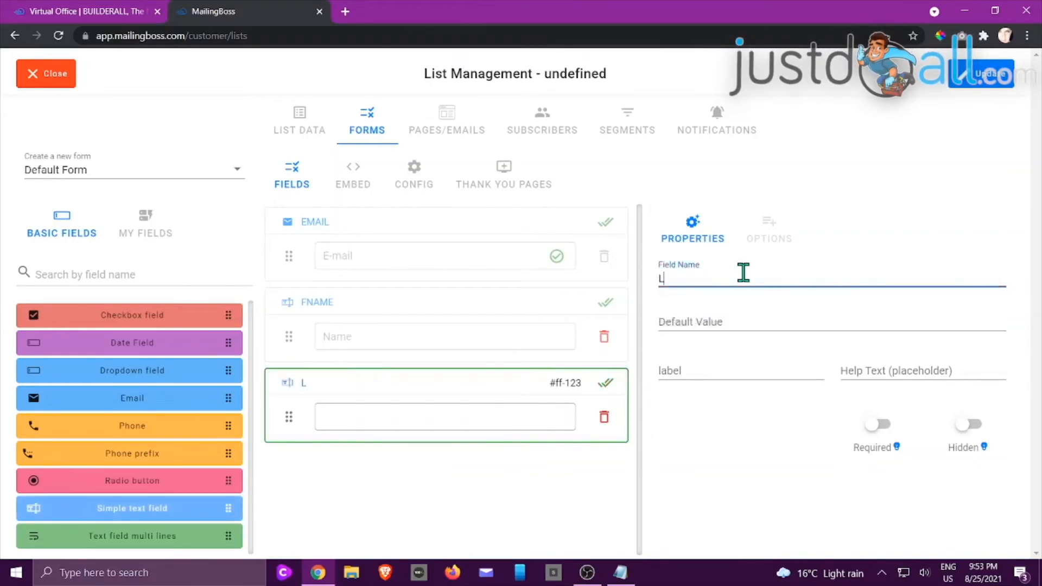
left_click(755, 441)
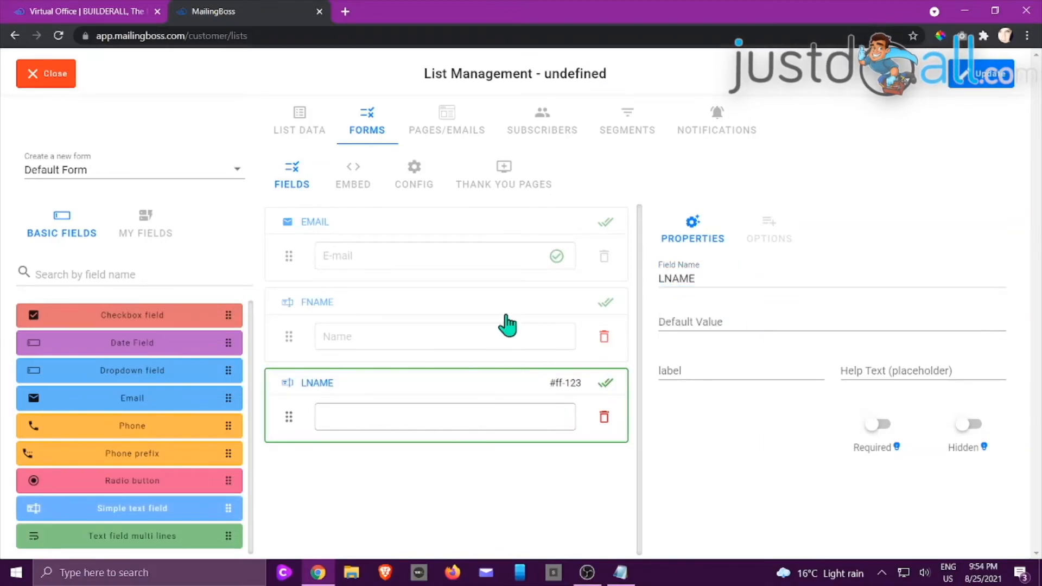
left_click(508, 325)
left_click(493, 408)
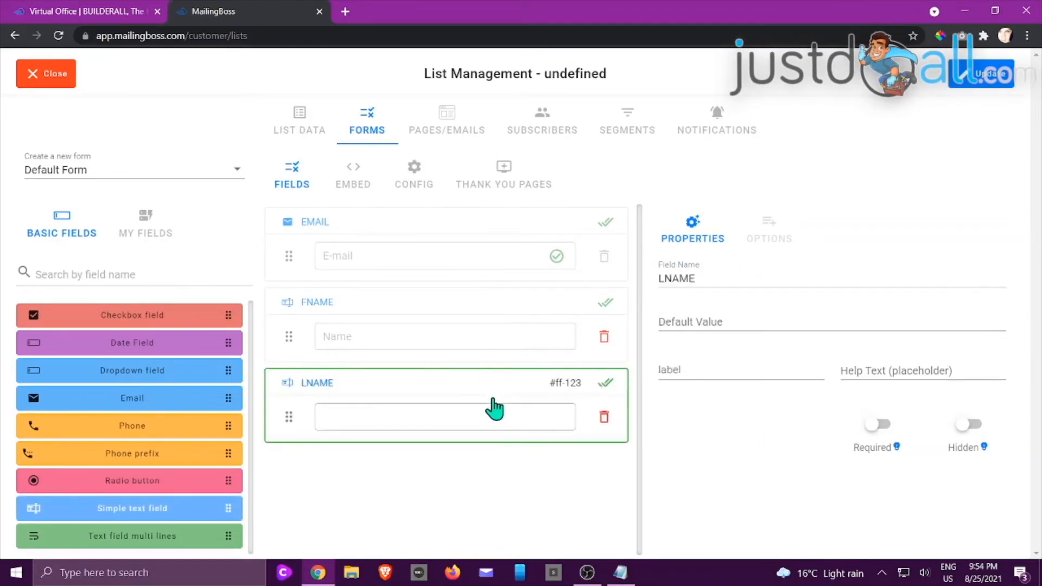
left_click(696, 369)
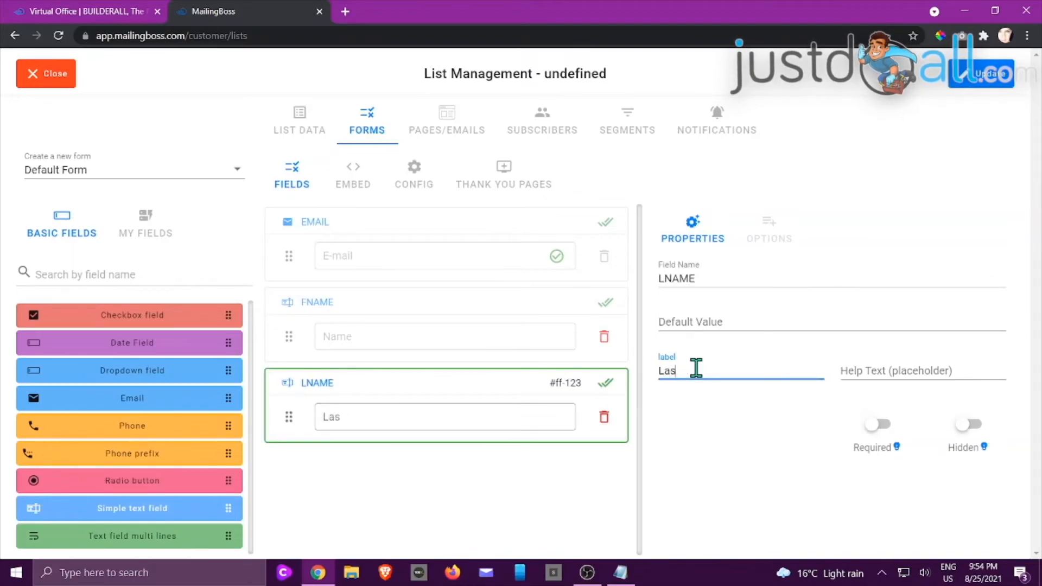
left_click(704, 429)
left_click(607, 386)
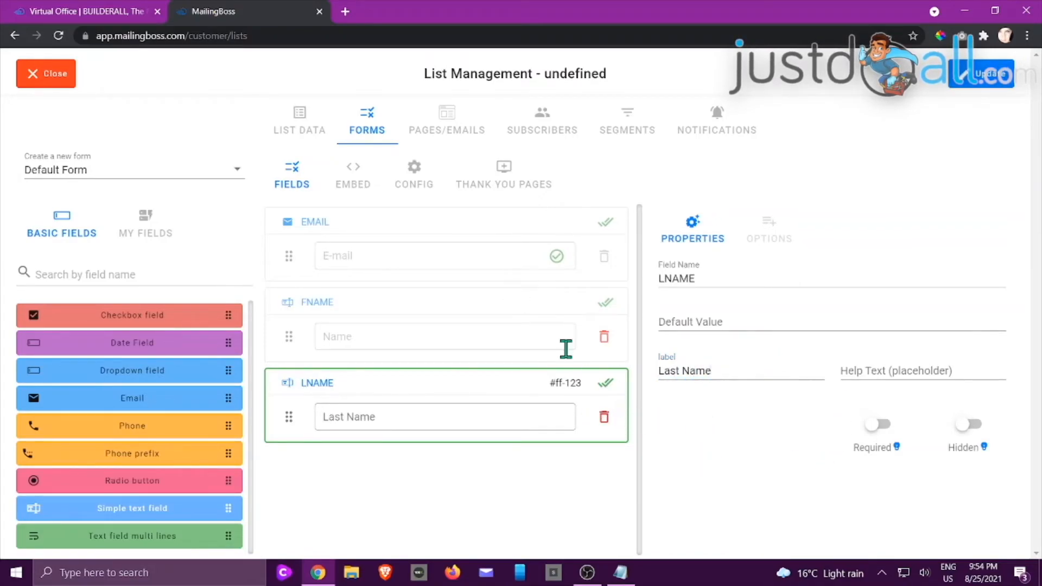
Step: Make the FNAME field required, confirming EMAIL is already required
left_click(549, 314)
left_click(536, 270)
left_click(882, 425)
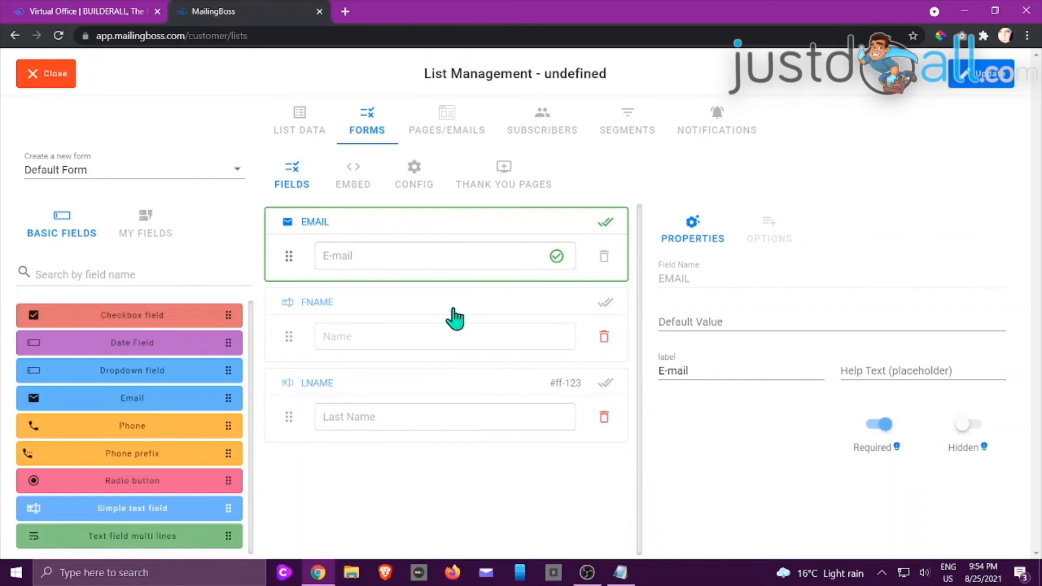
left_click(455, 314)
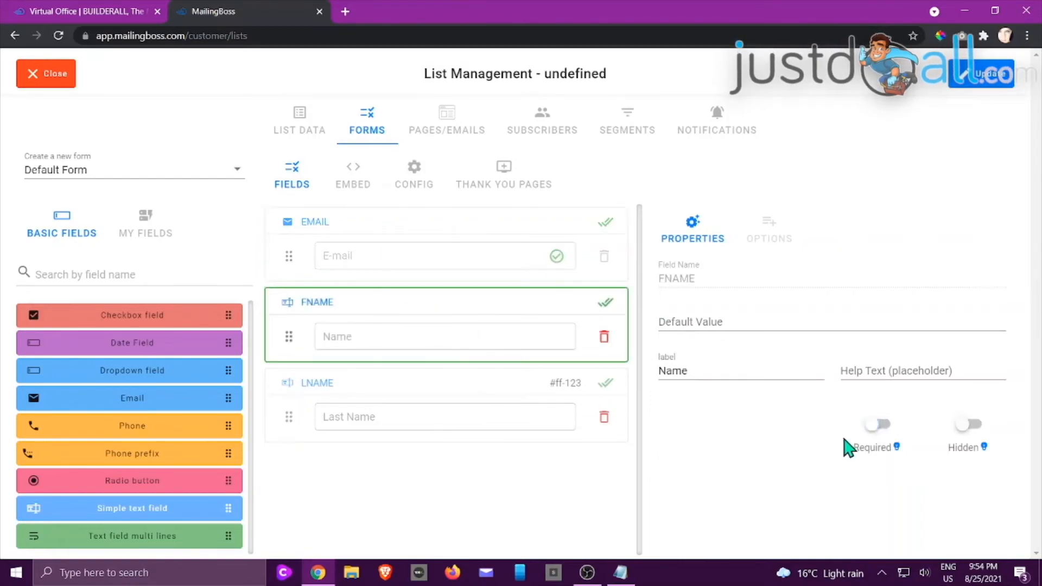
left_click(871, 426)
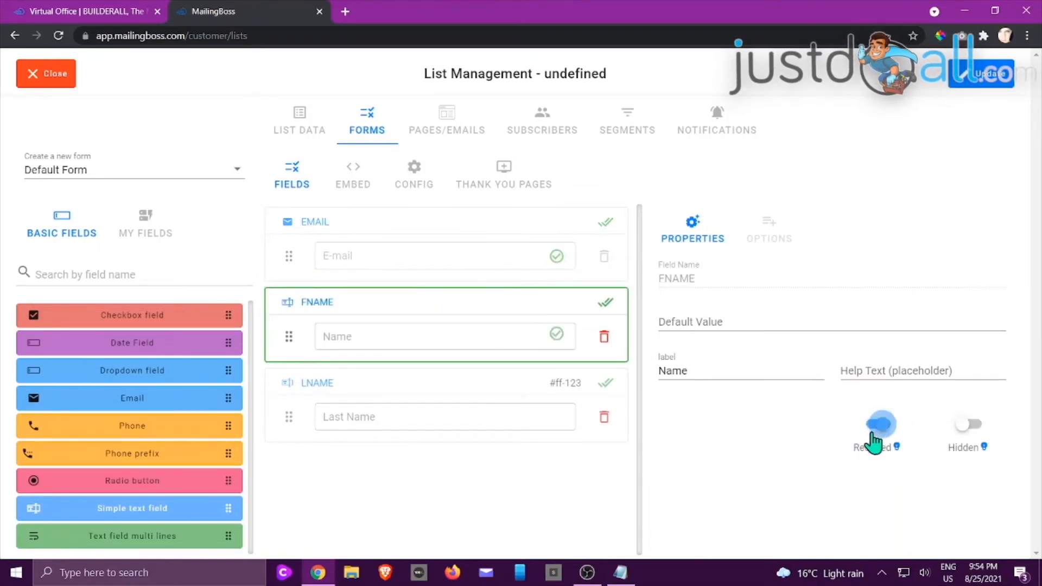
left_click(404, 399)
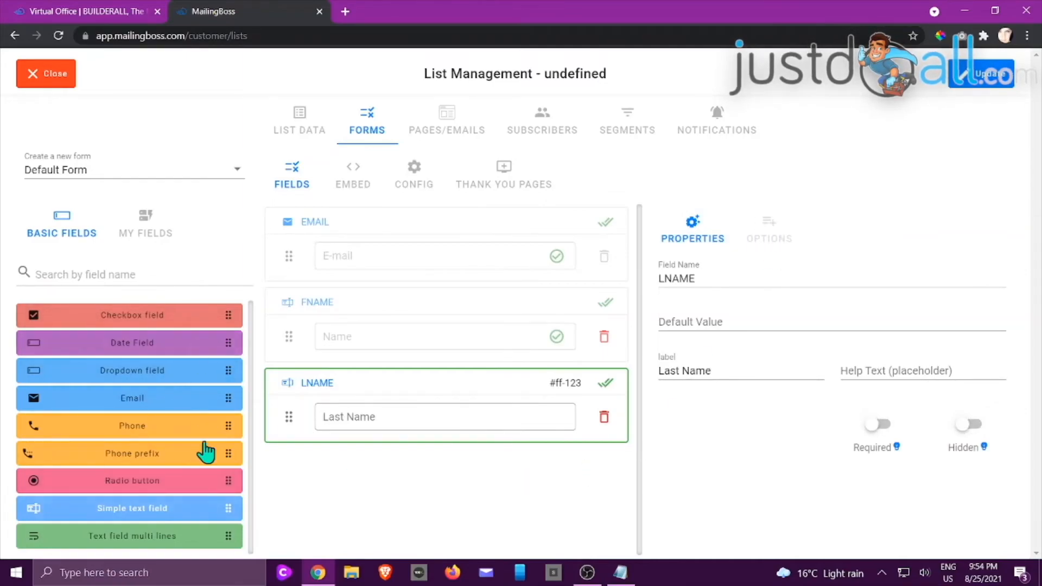
Step: Add and remove a trial radio field, then move LNAME above FNAME and delete it
left_click_drag(228, 481, 405, 470)
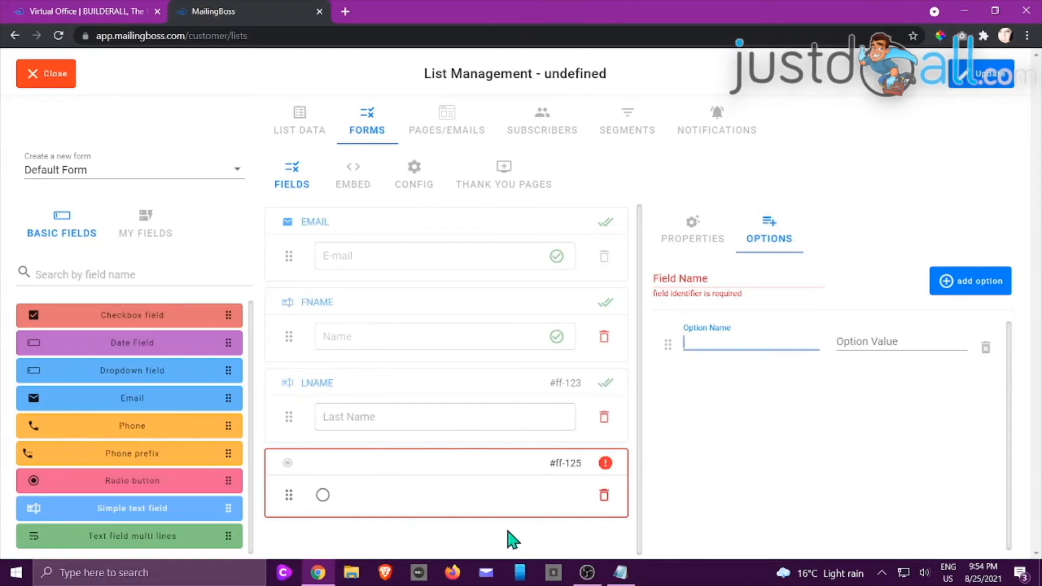
left_click(604, 495)
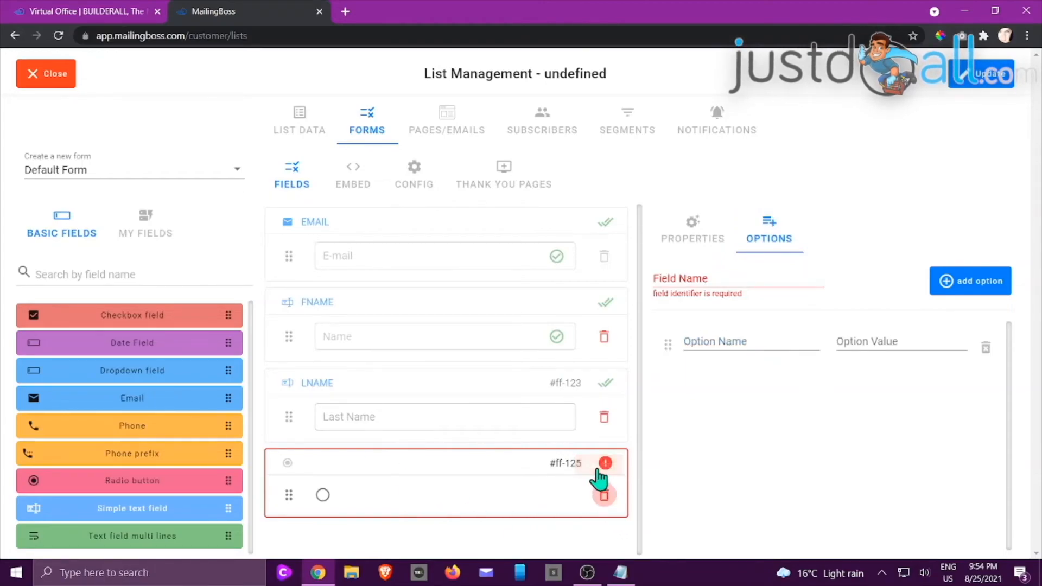
left_click(602, 495)
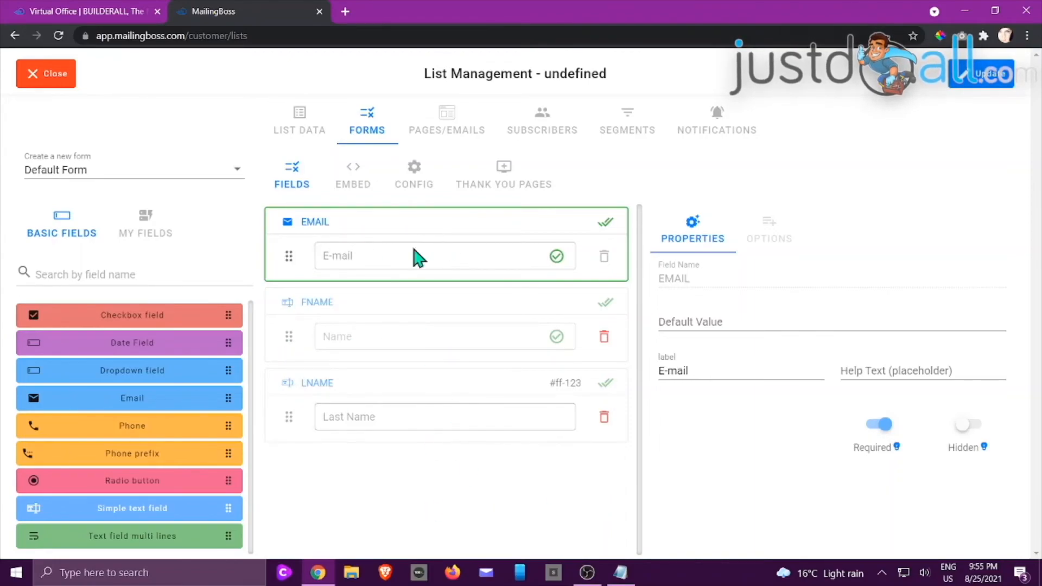
left_click_drag(288, 417, 284, 325)
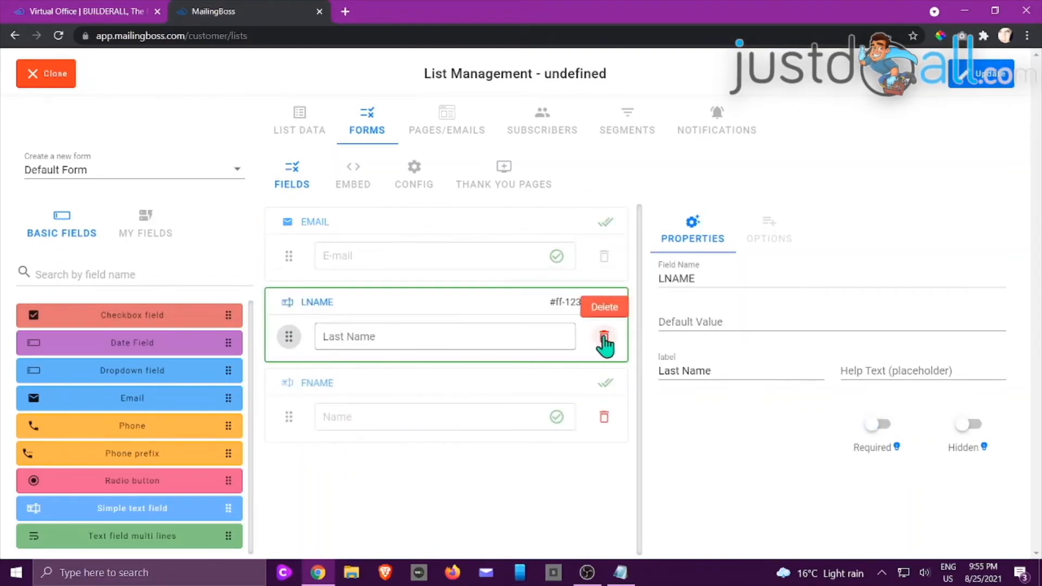
left_click(604, 341)
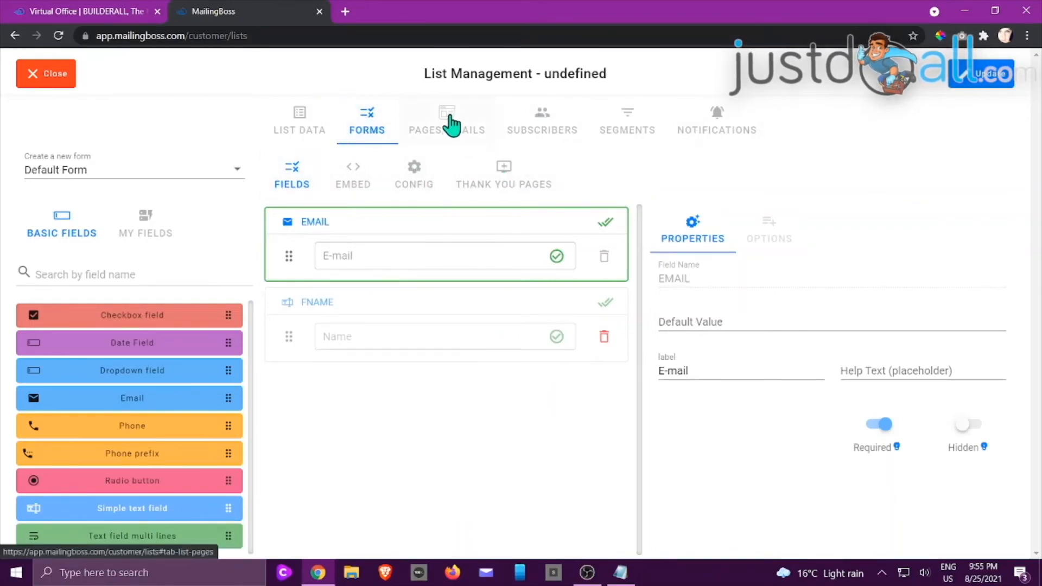
Step: Review the list's Pending subscribe page and Emails, then view its empty Subscribers table
left_click(445, 121)
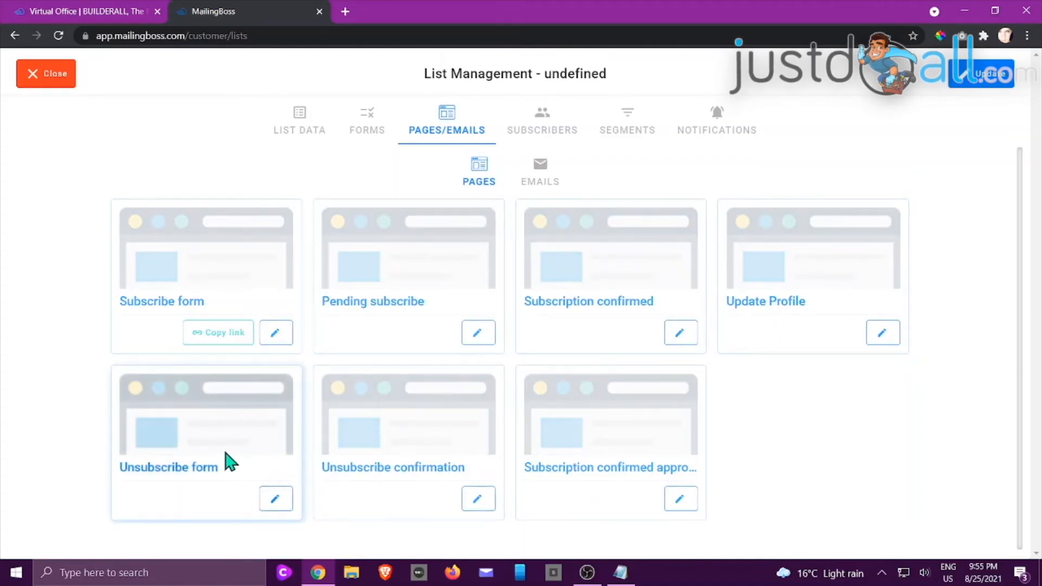
left_click(477, 334)
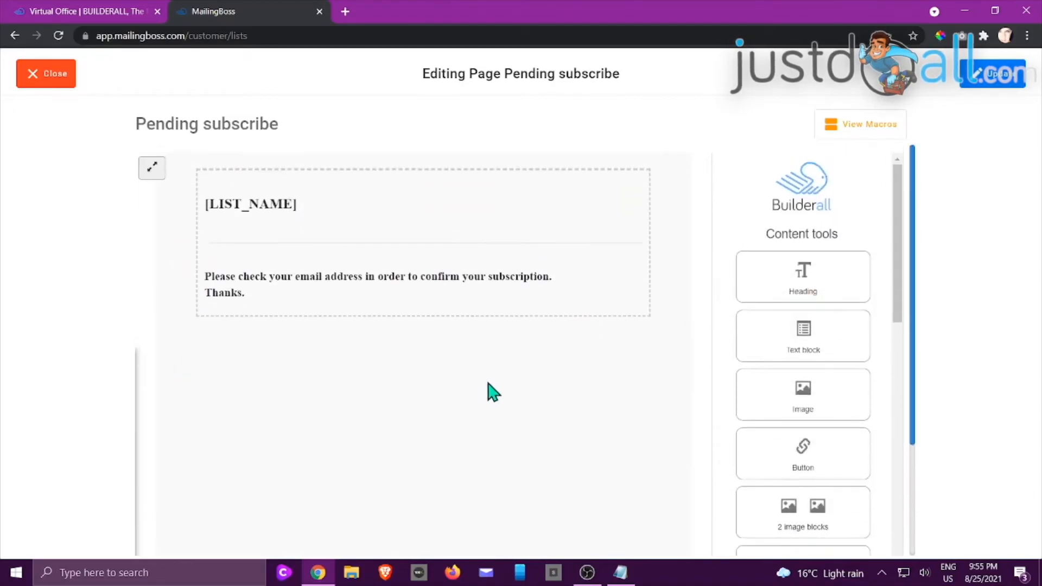
left_click(49, 81)
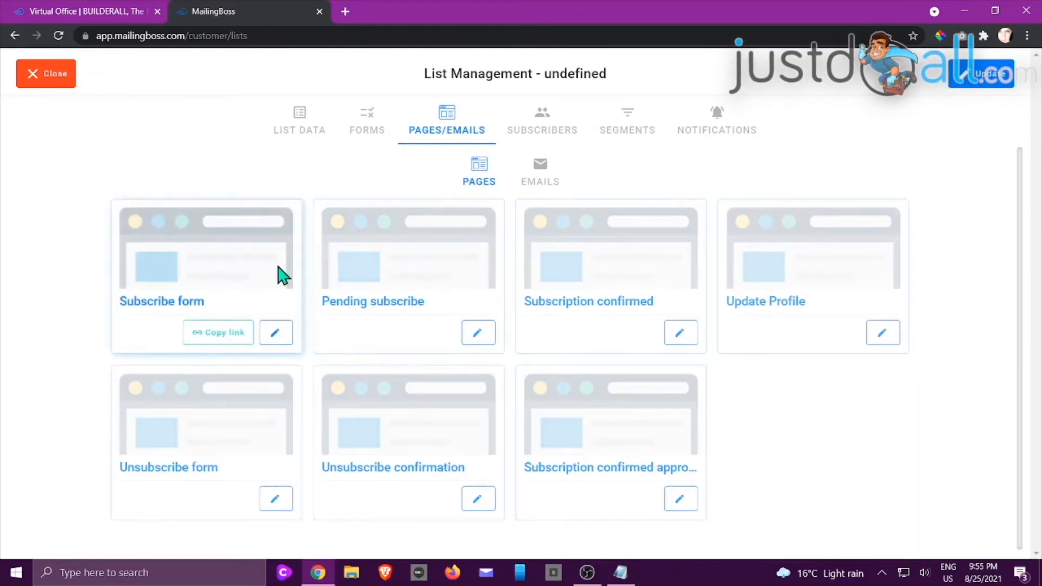
left_click(540, 180)
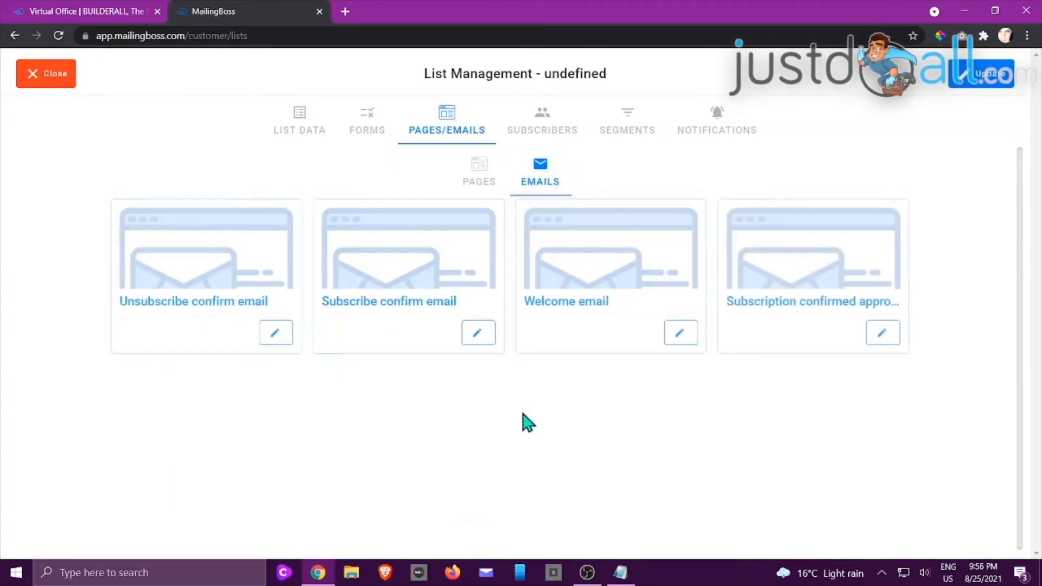
left_click(542, 129)
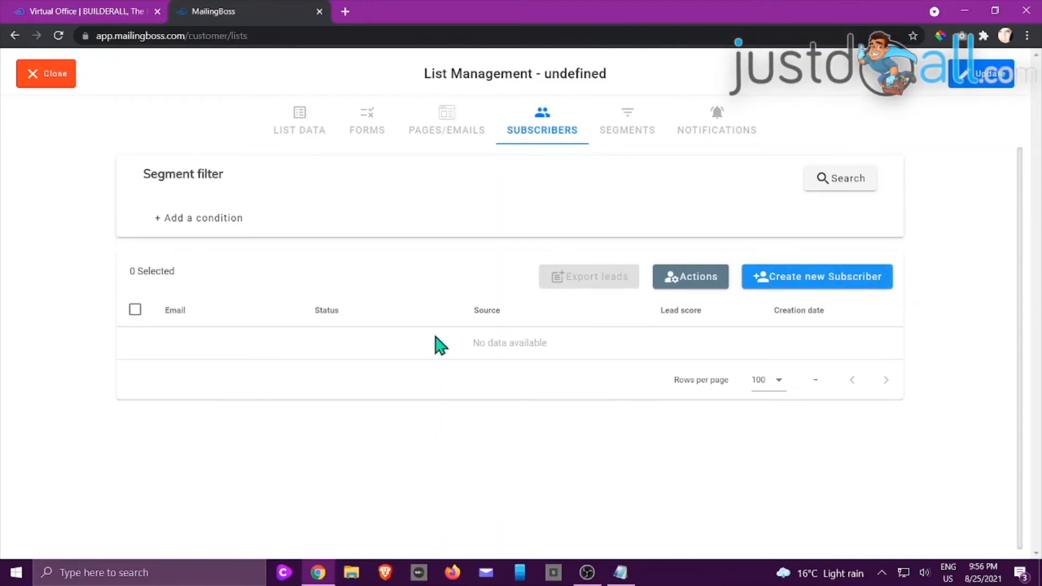
Step: Check the Segments and Notifications tabs, then save the list with Update and close it
left_click(625, 133)
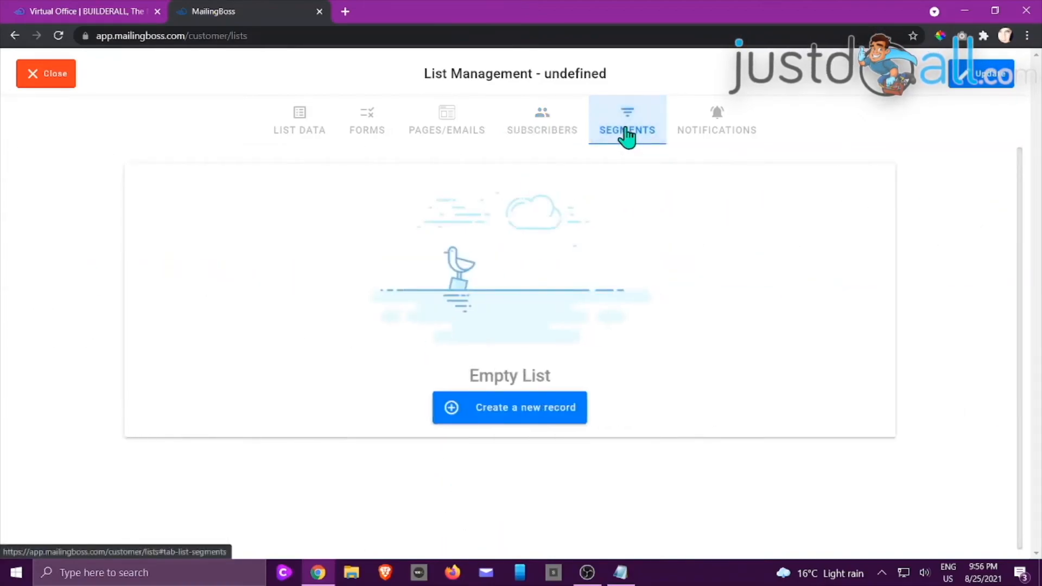
left_click(726, 126)
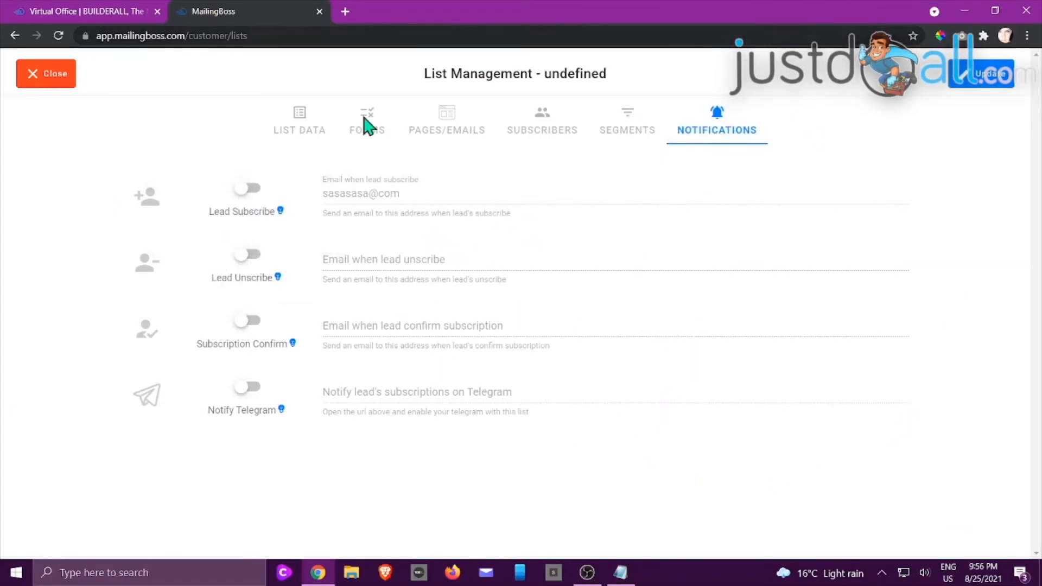
left_click(991, 79)
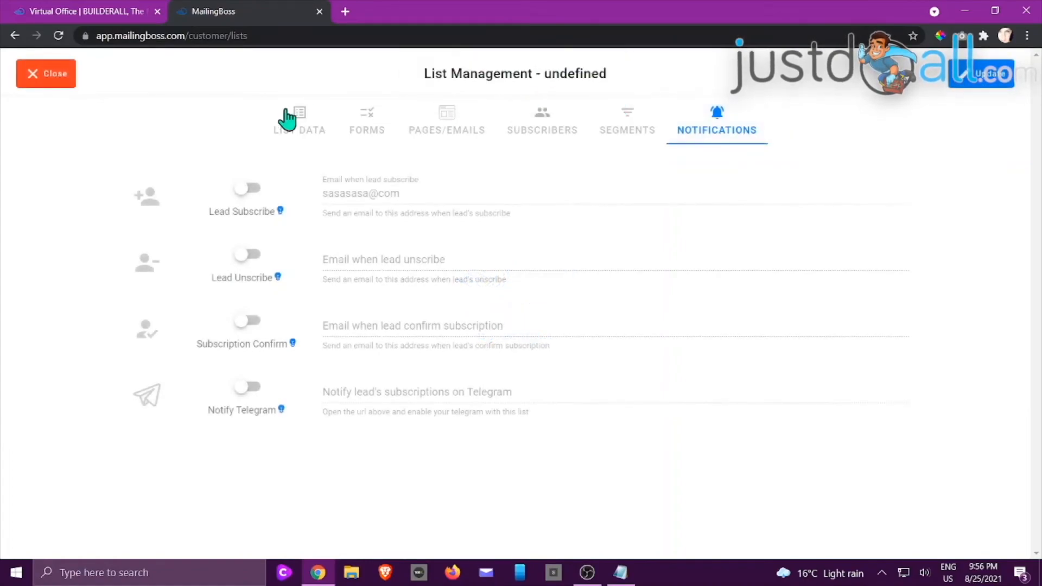
left_click(27, 79)
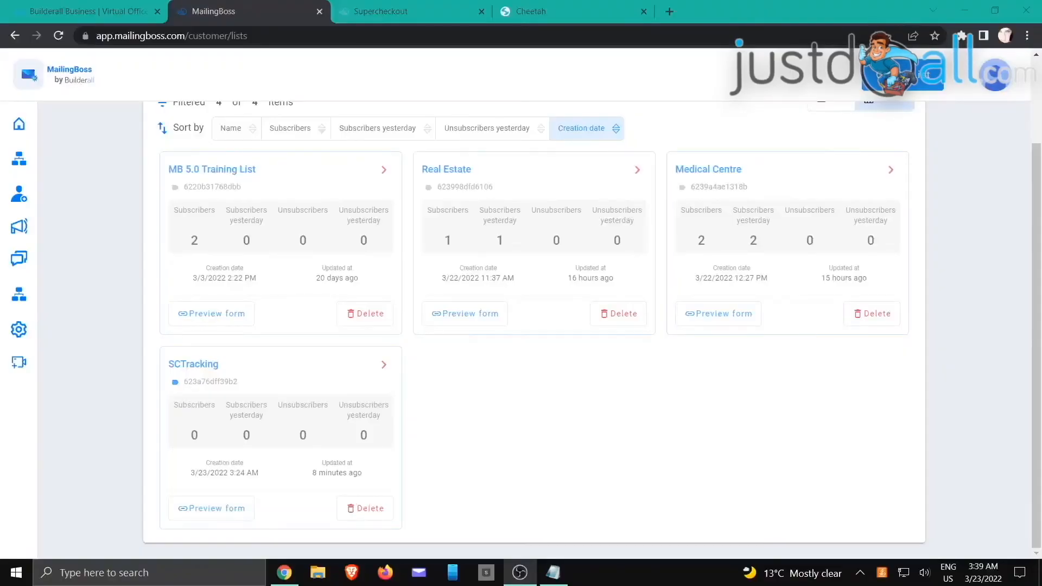
Step: Switch from MailingBoss back to the SuperCheckout browser window
key("alt+Tab")
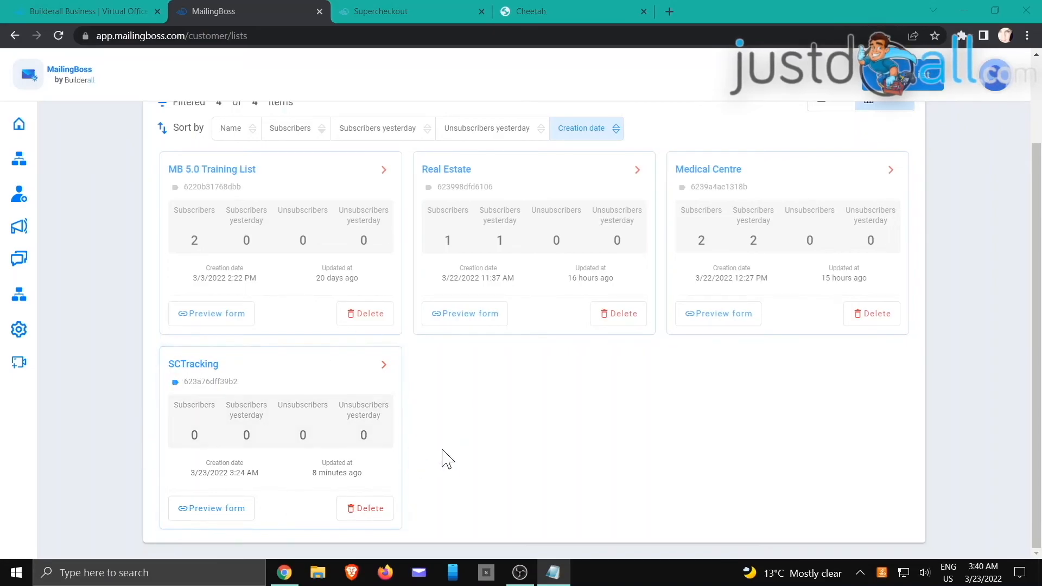
Step: Edit the Crystal Skull Bottle product and expand its Email Campaign section
left_click(410, 13)
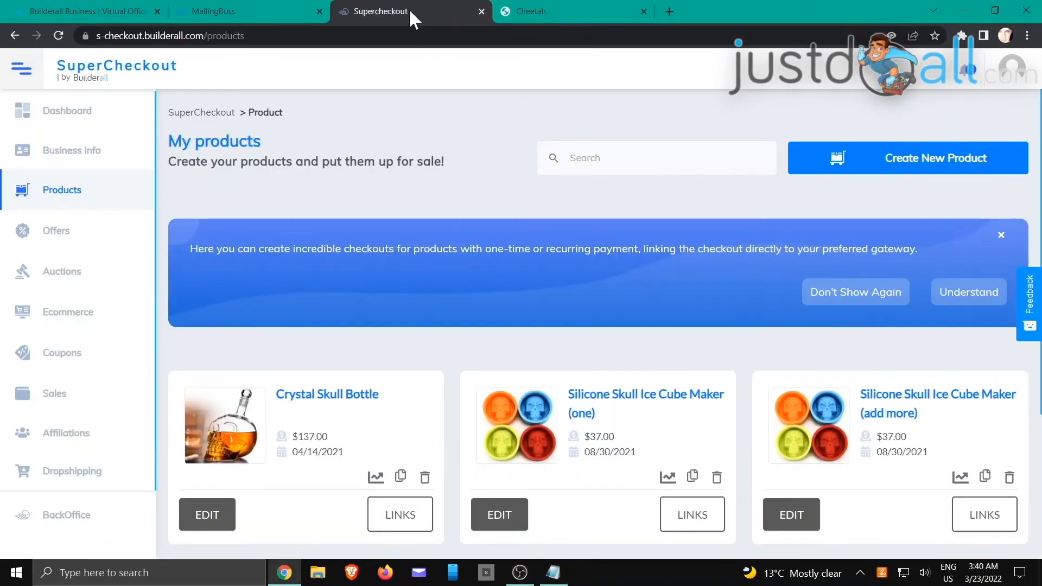
scroll(421, 237, "down", 2)
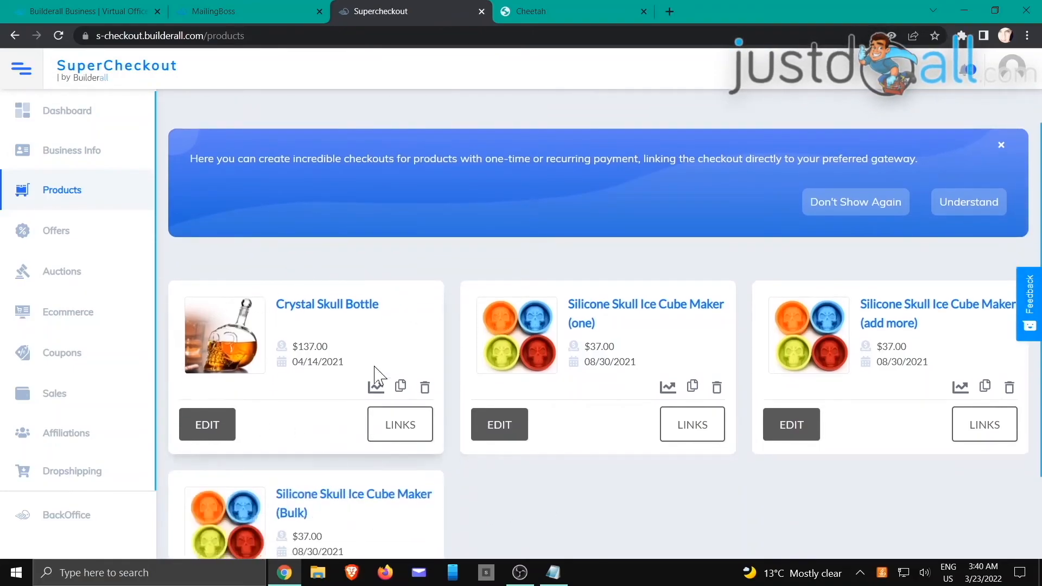
left_click(208, 424)
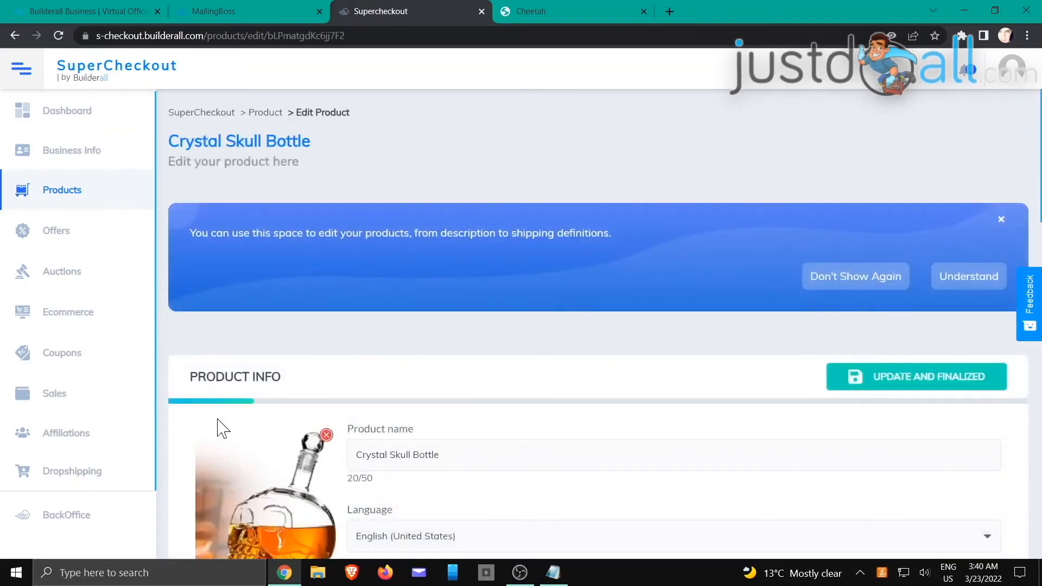
scroll(320, 352, "down", 15)
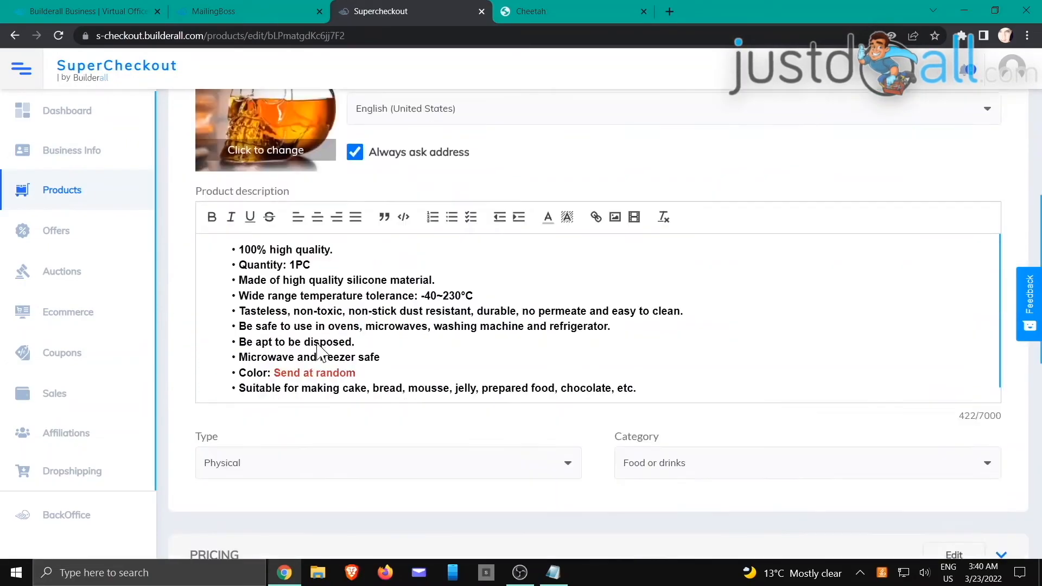
scroll(319, 355, "down", 2)
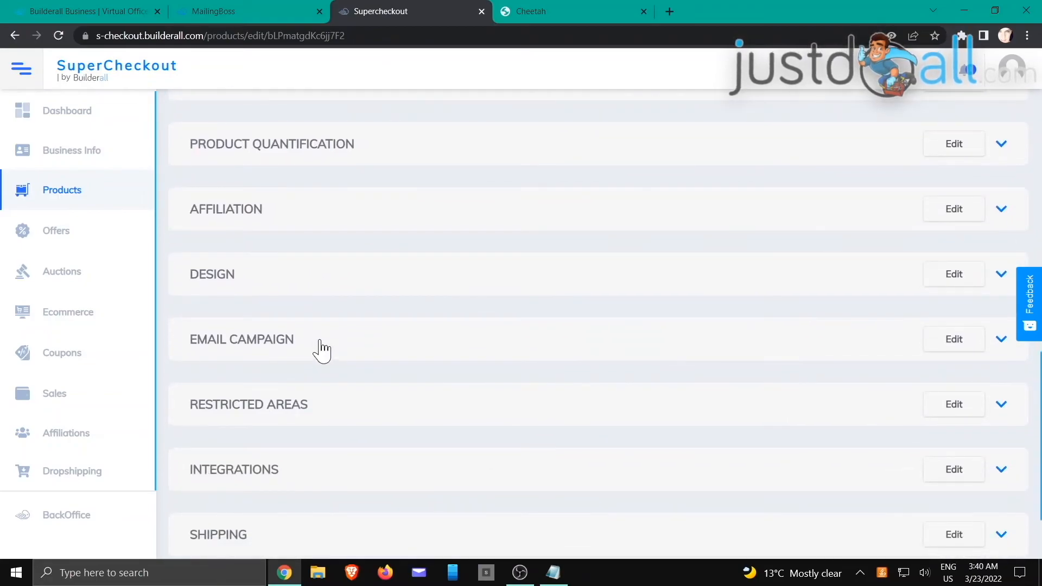
scroll(322, 350, "down", 1)
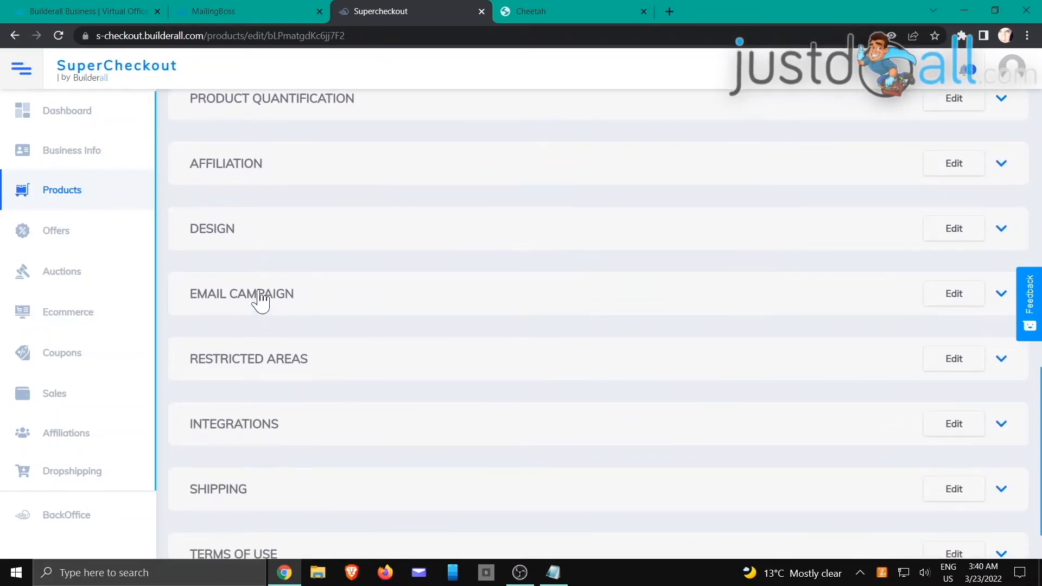
left_click(261, 300)
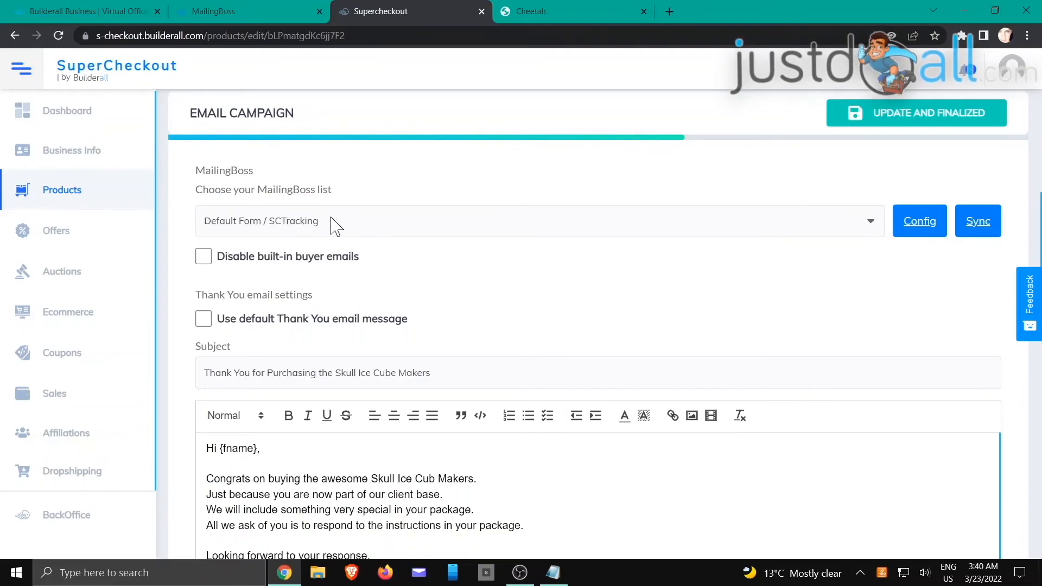
Step: Select Default Form / SCTracking as the product's MailingBoss list
left_click(421, 228)
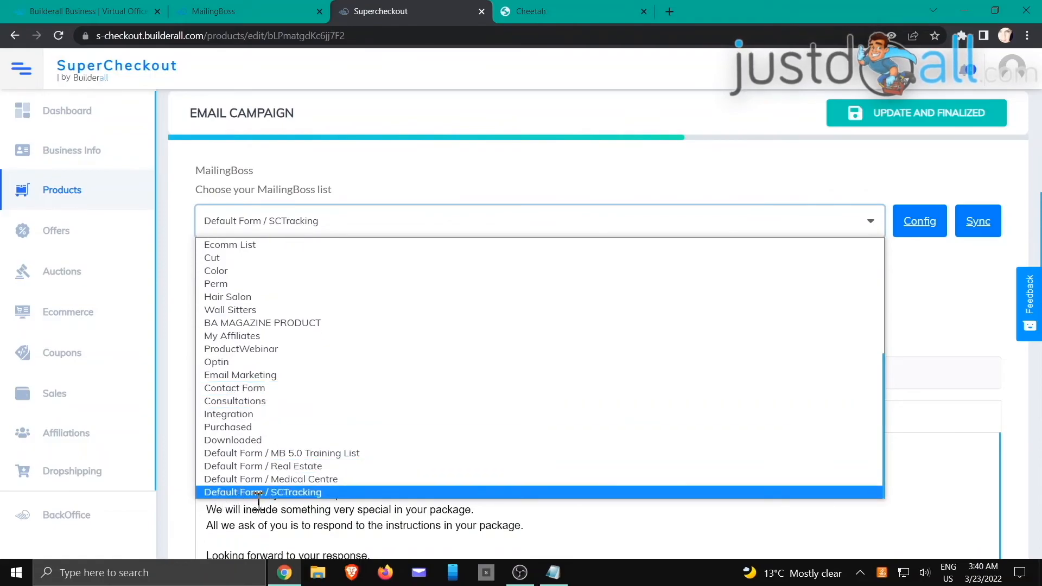
left_click(307, 492)
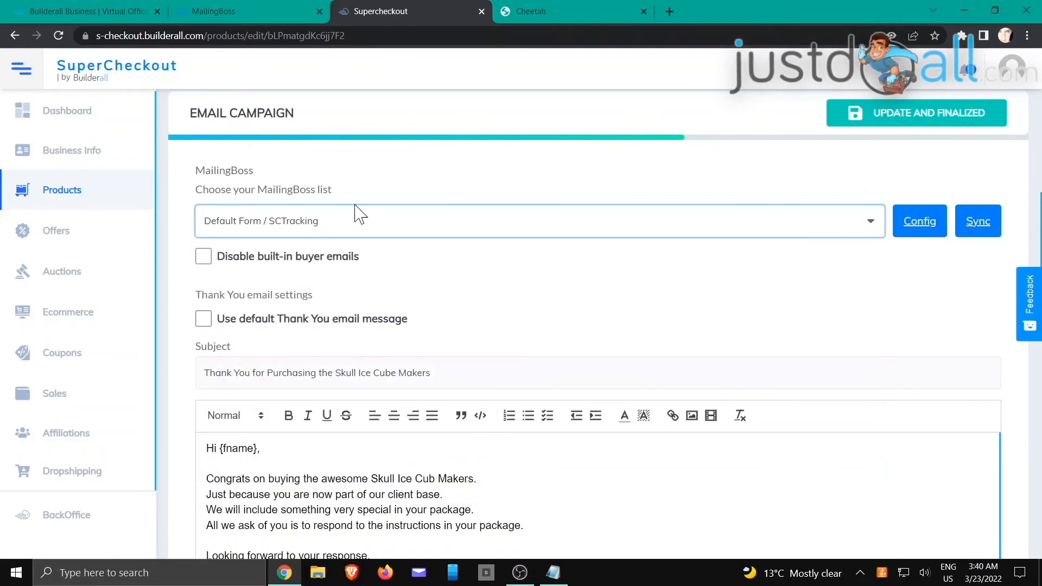
scroll(458, 263, "down", 13)
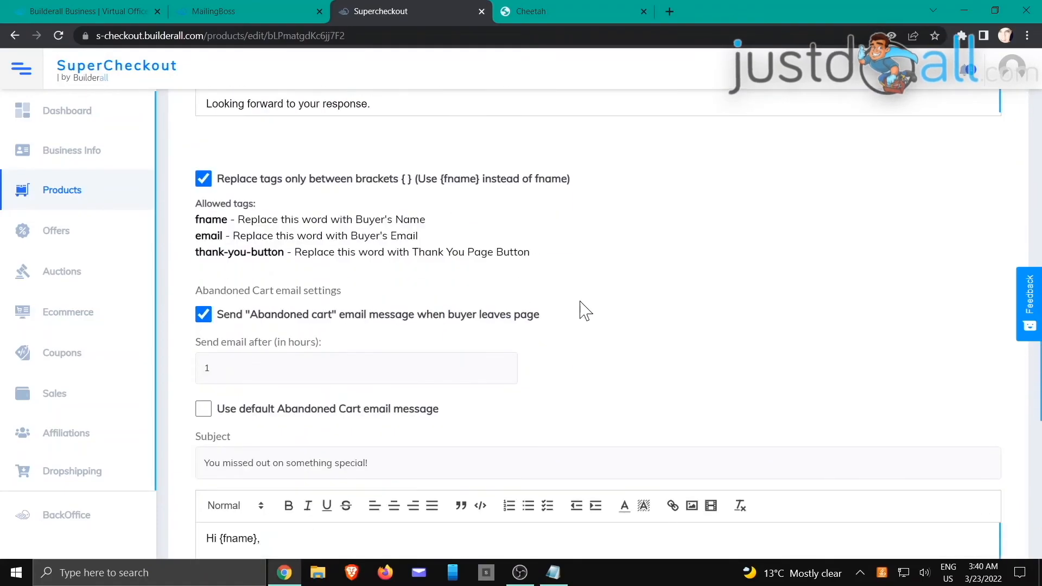
scroll(597, 299, "down", 6)
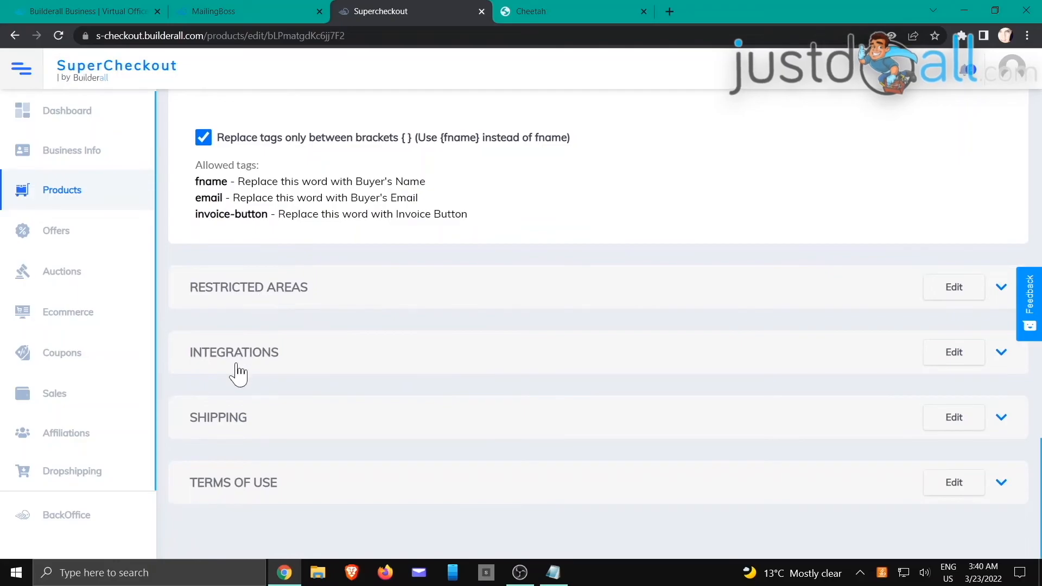
Step: Under Integrations, enable buyer-step tracking and adding buyers to the MailingBoss list
left_click(249, 353)
scroll(333, 361, "down", 6)
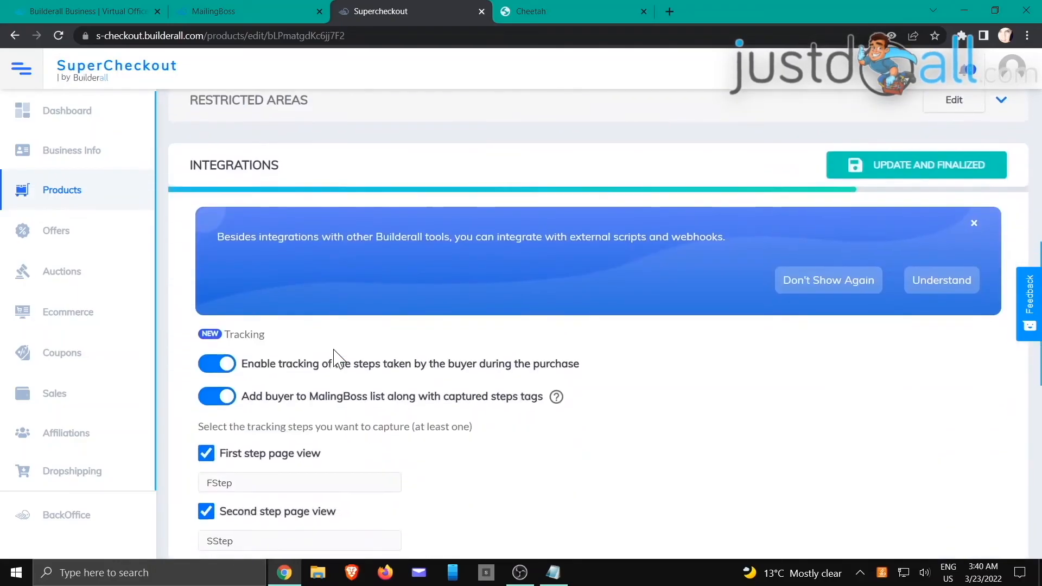
scroll(337, 355, "down", 1)
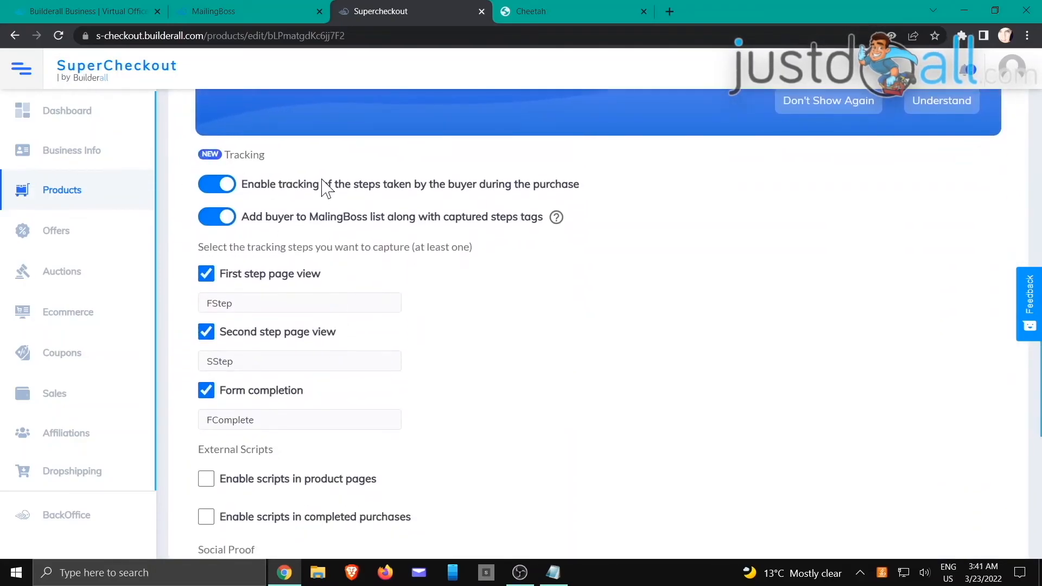
left_click(217, 185)
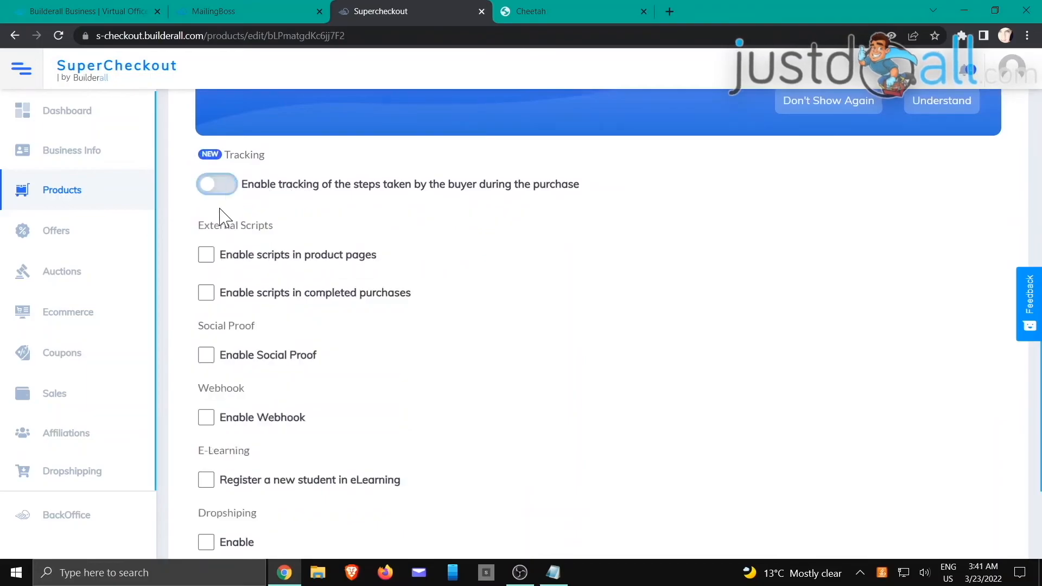
scroll(282, 217, "down", 1)
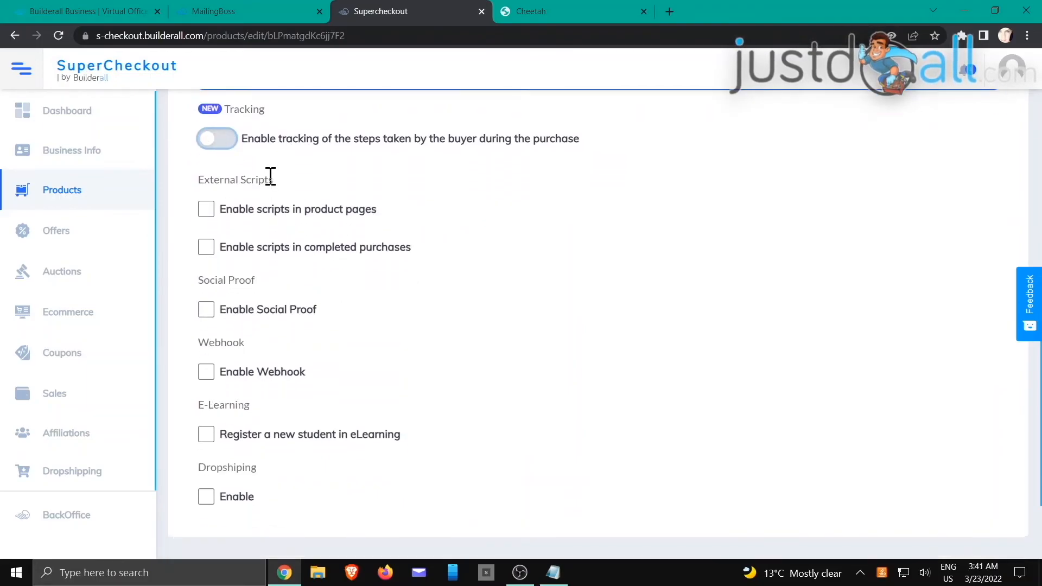
scroll(232, 220, "up", 3)
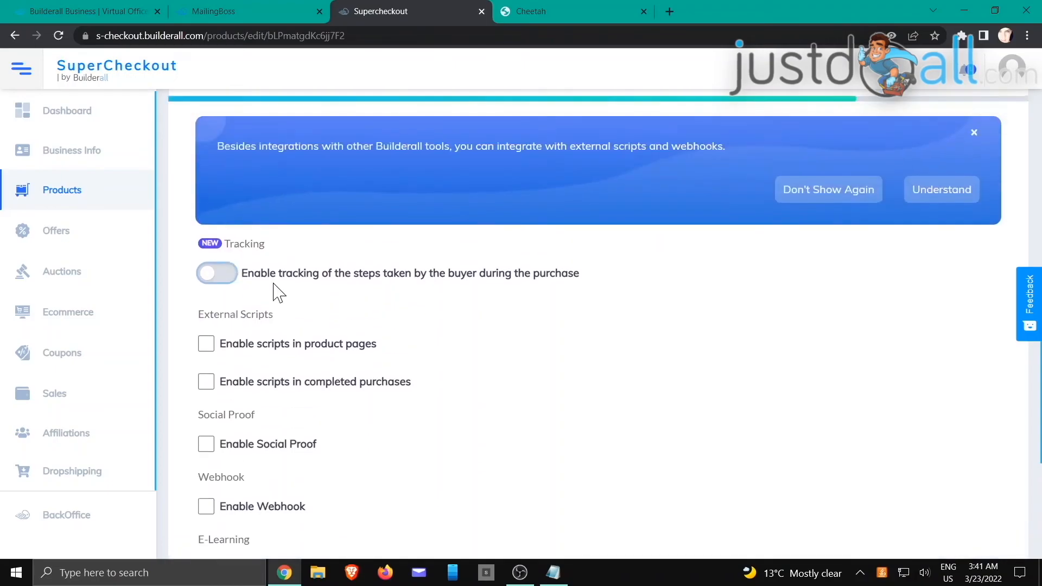
left_click(211, 279)
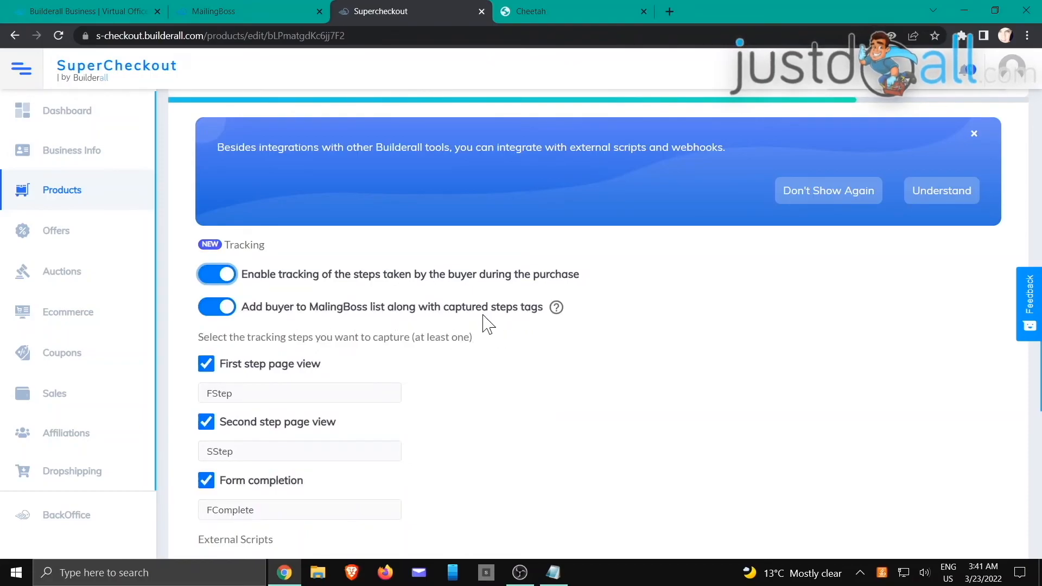
left_click(231, 309)
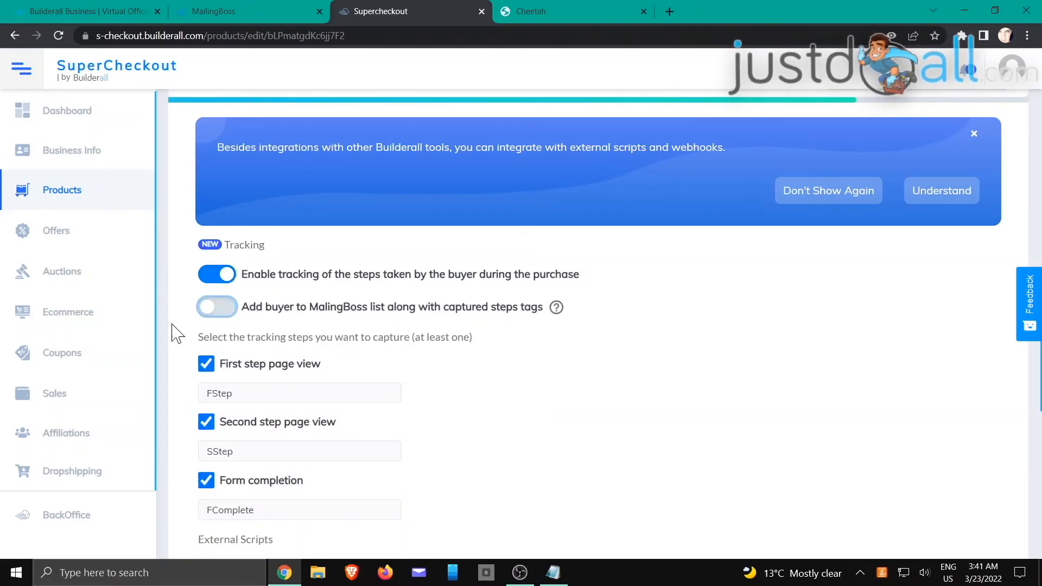
left_click(212, 312)
scroll(441, 379, "down", 2)
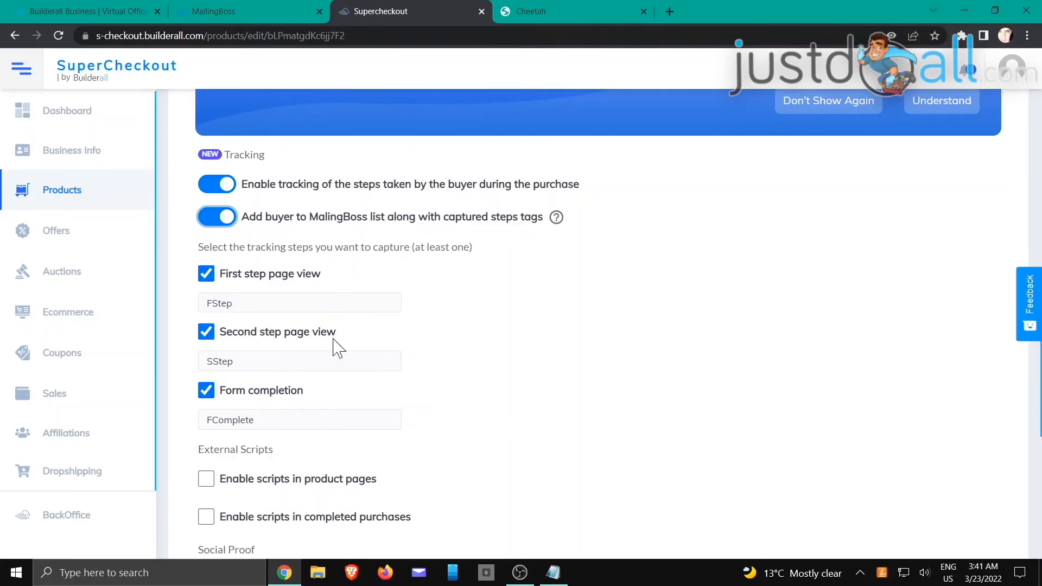
Step: Capture all three steps, tagged FStep, SStep and FComplete
left_click(253, 299)
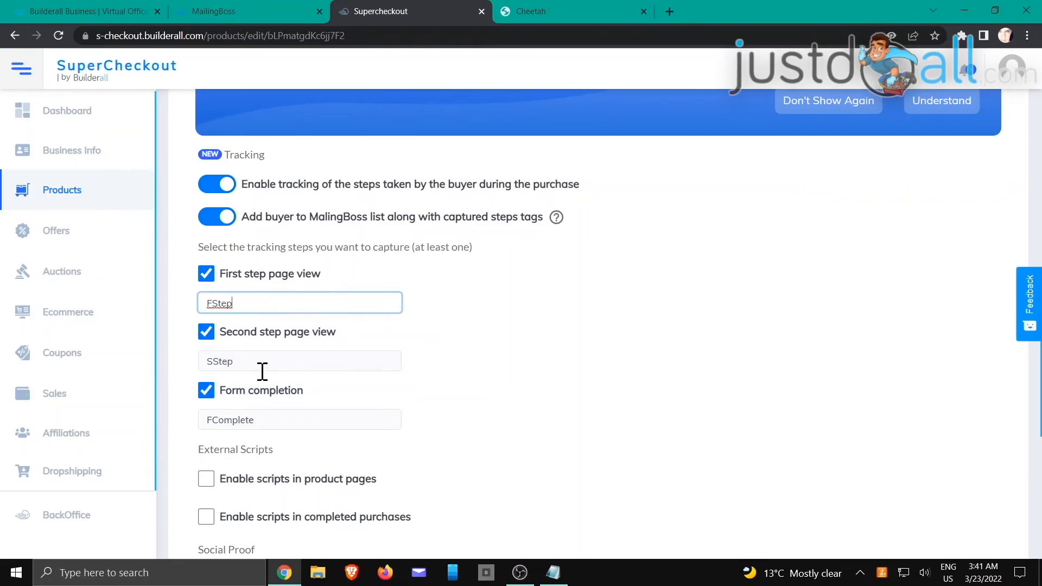
left_click(455, 332)
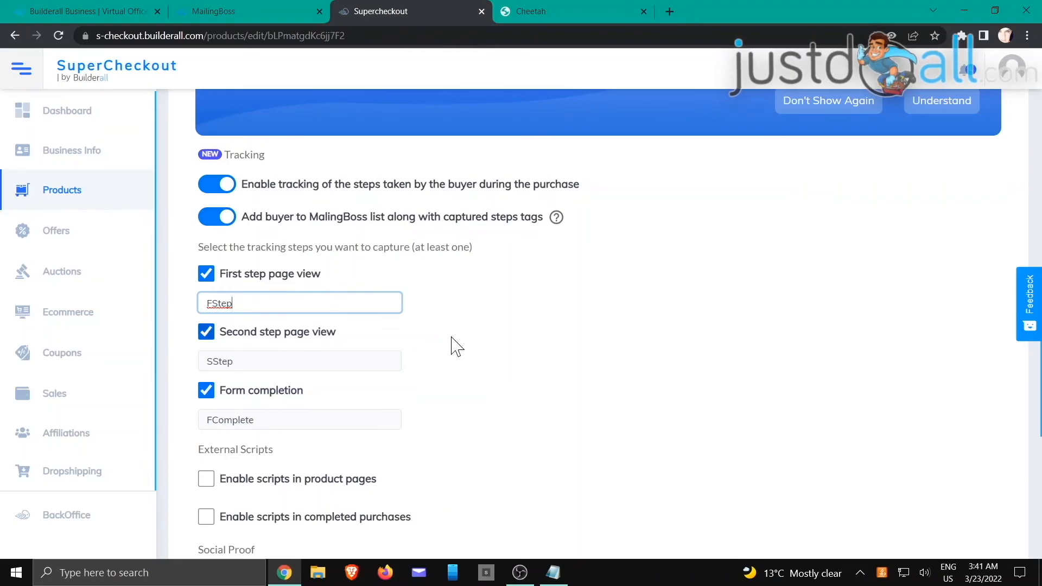
left_click(207, 333)
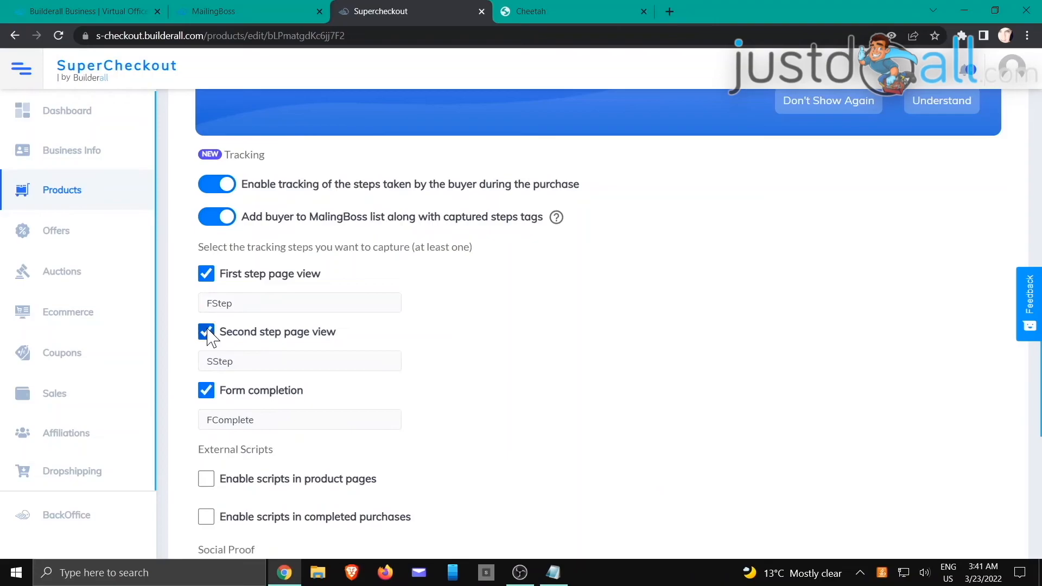
left_click(207, 391)
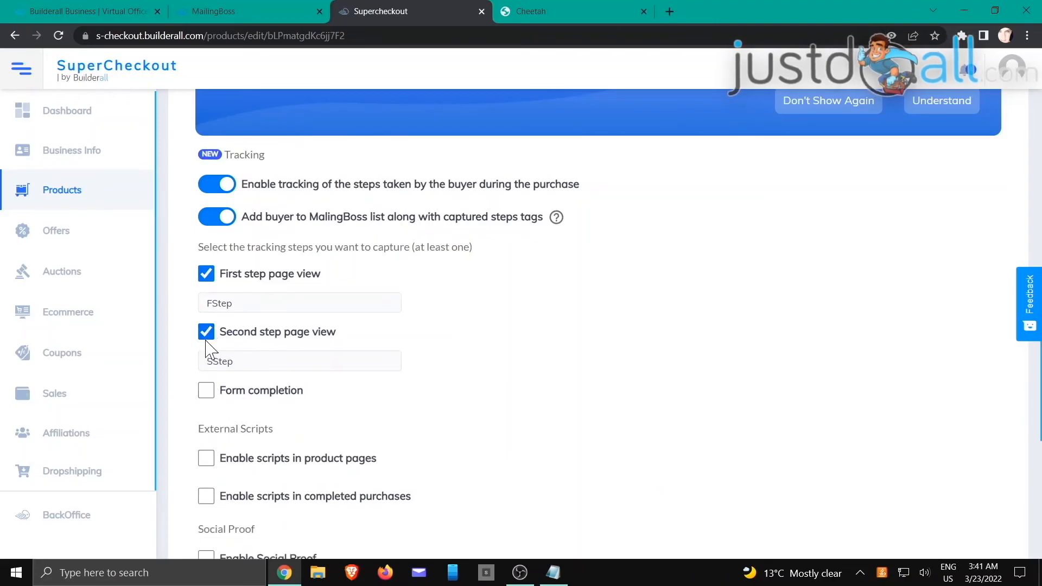
left_click(206, 332)
left_click(206, 273)
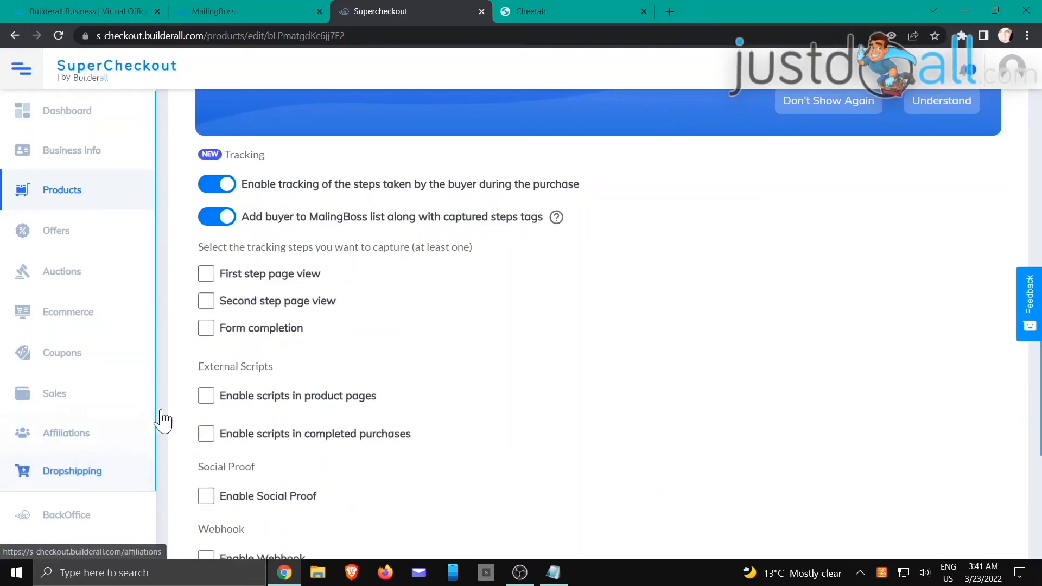
left_click(206, 328)
left_click(207, 302)
left_click(206, 273)
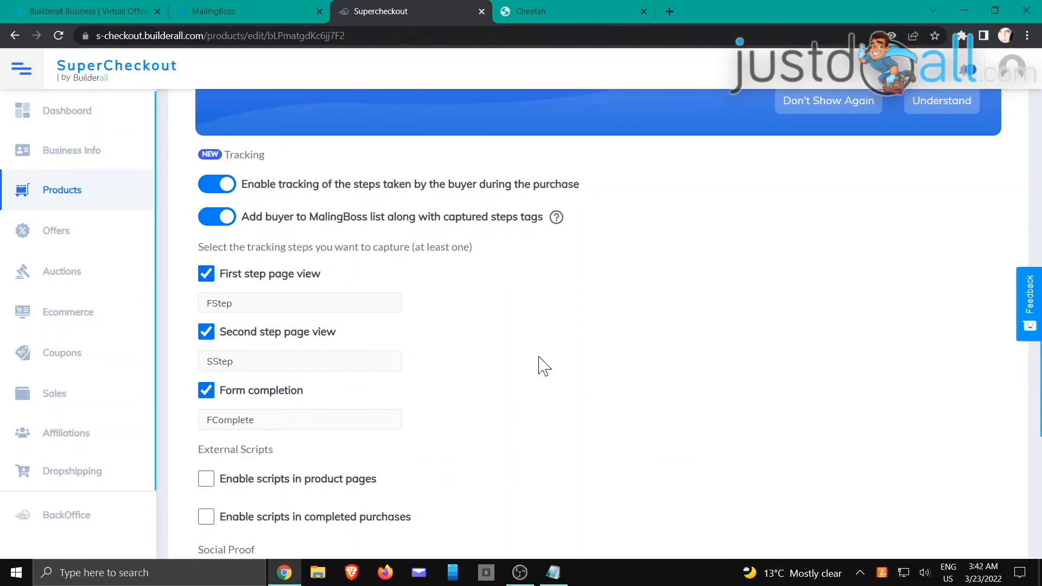
scroll(510, 372, "down", 5)
scroll(529, 358, "down", 2)
scroll(866, 323, "up", 12)
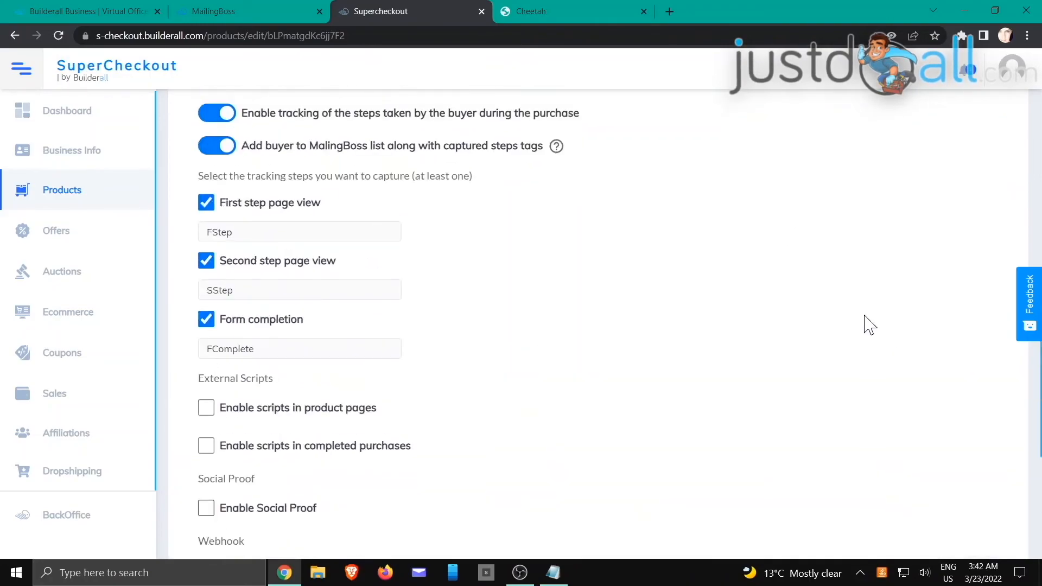
scroll(868, 320, "up", 2)
scroll(889, 304, "down", 2)
Step: Save the Crystal Skull Bottle product settings and copy its checkout URL
left_click(905, 285)
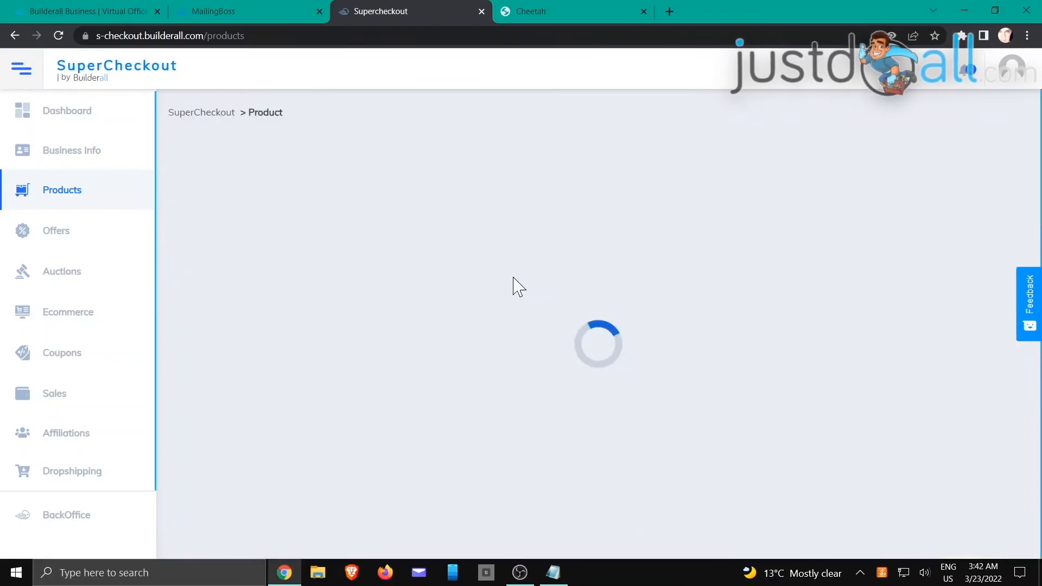
scroll(456, 212, "down", 2)
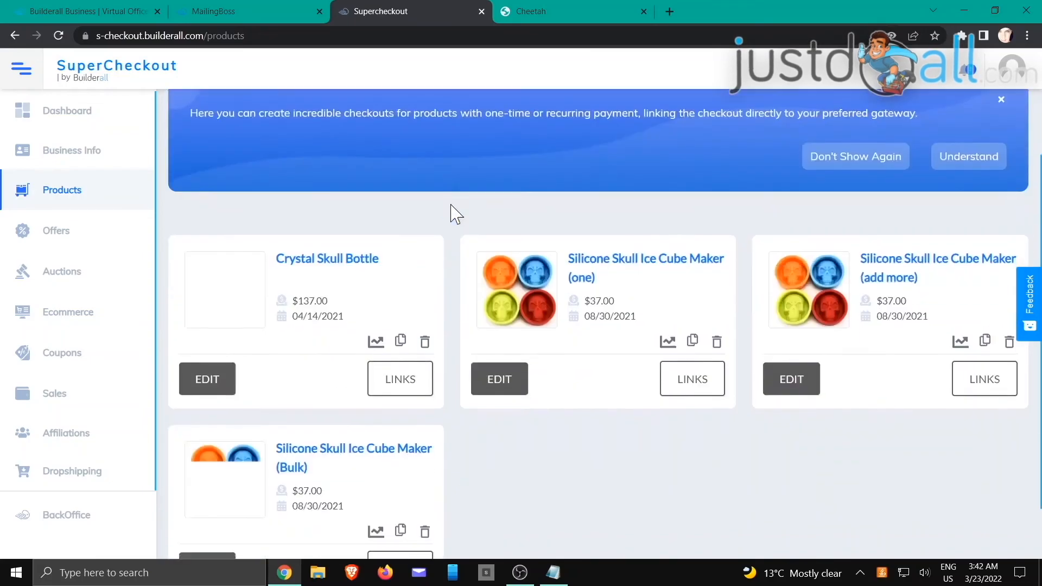
left_click(390, 392)
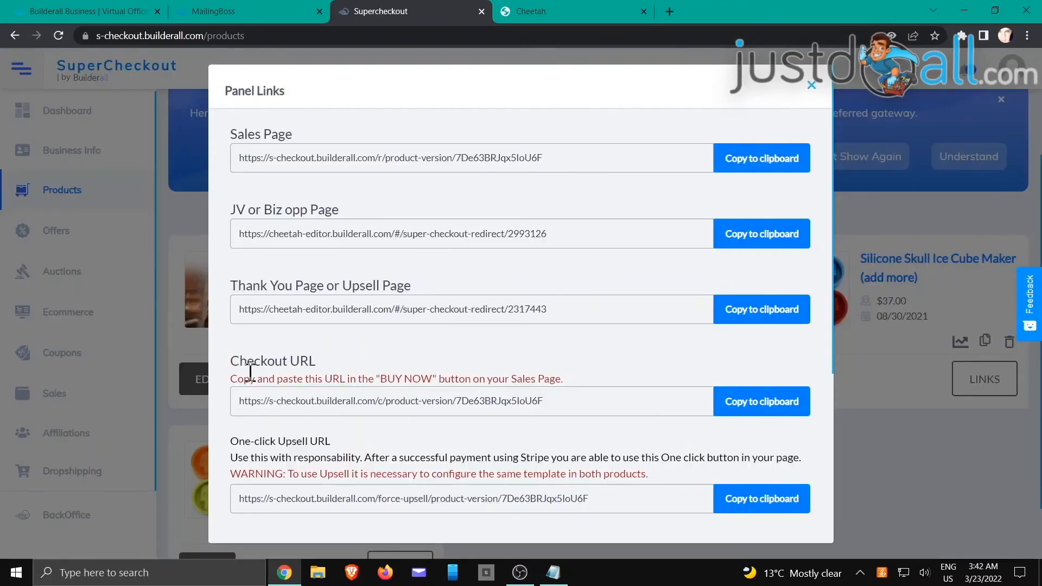
left_click(762, 402)
left_click(811, 85)
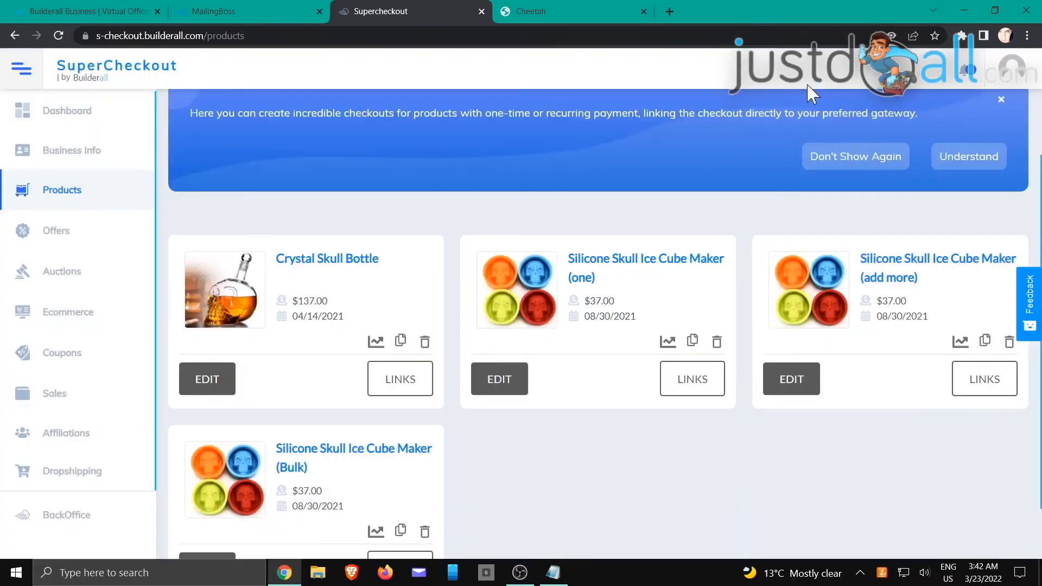
Step: Open the copied checkout URL in a new tab and continue to the payment step
left_click(671, 11)
right_click(644, 37)
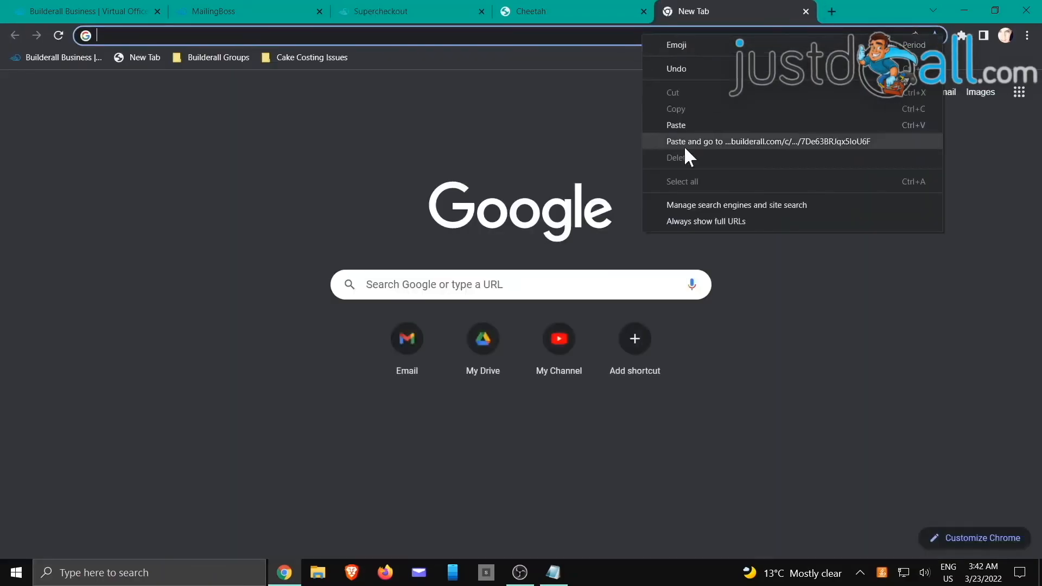
left_click(685, 142)
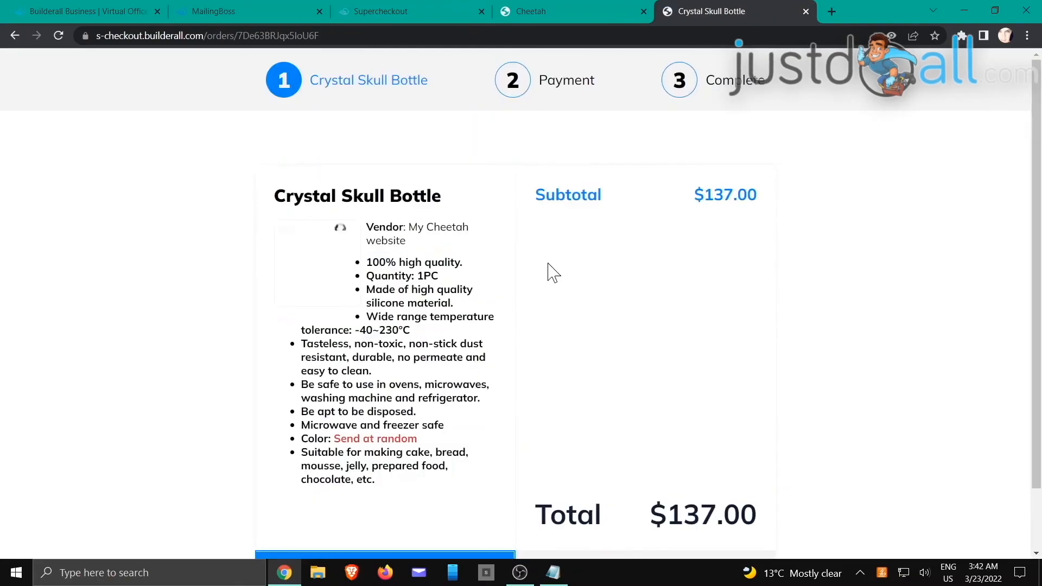
scroll(597, 277, "down", 2)
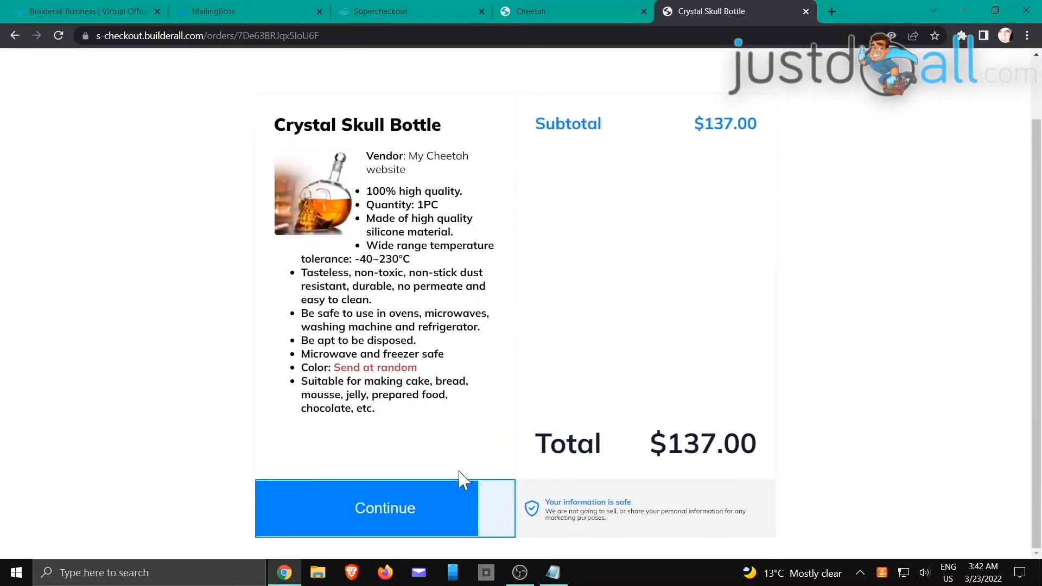
left_click(416, 515)
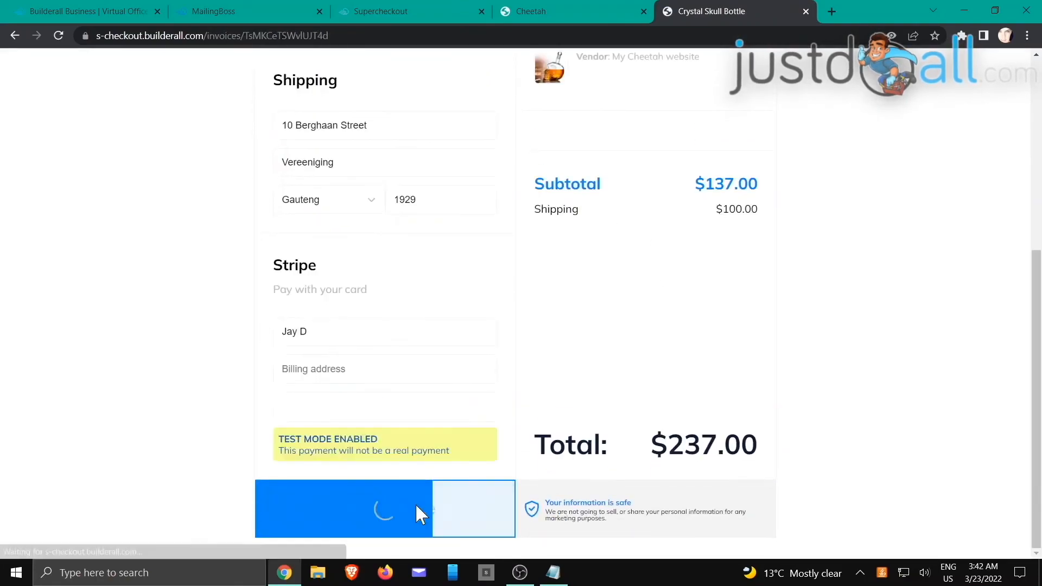
Step: Review the checkout's buyer details, $100.00 shipping, $237.00 total and Pay with Stripe section
scroll(451, 235, "up", 2)
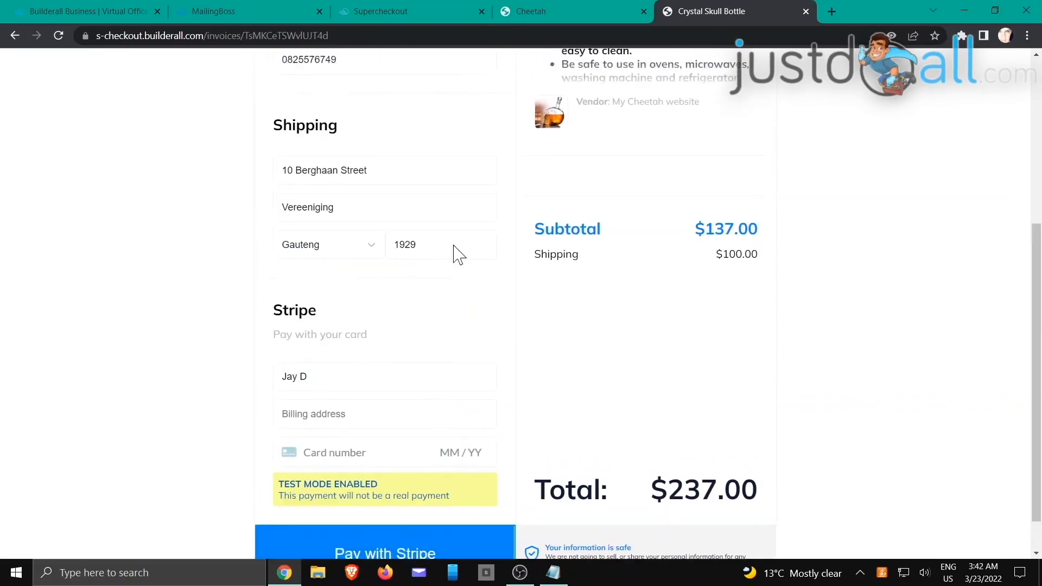
scroll(455, 246, "up", 4)
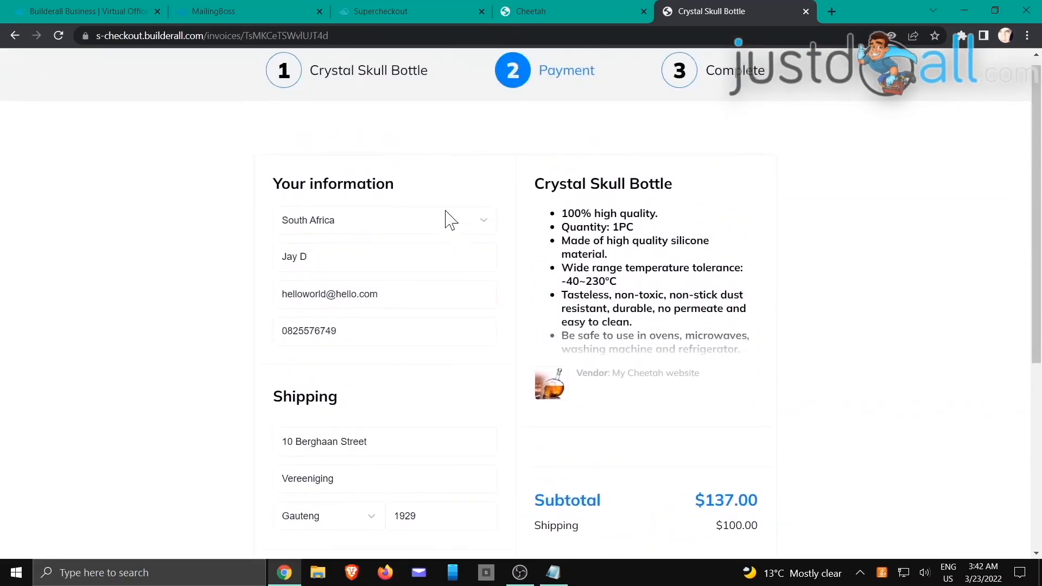
scroll(420, 304, "down", 4)
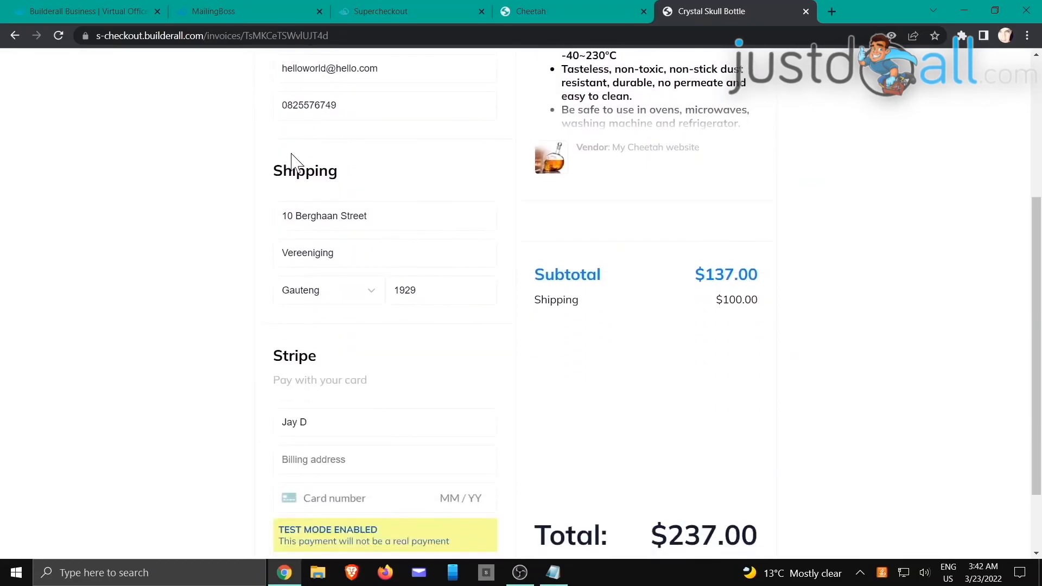
scroll(426, 413, "down", 1)
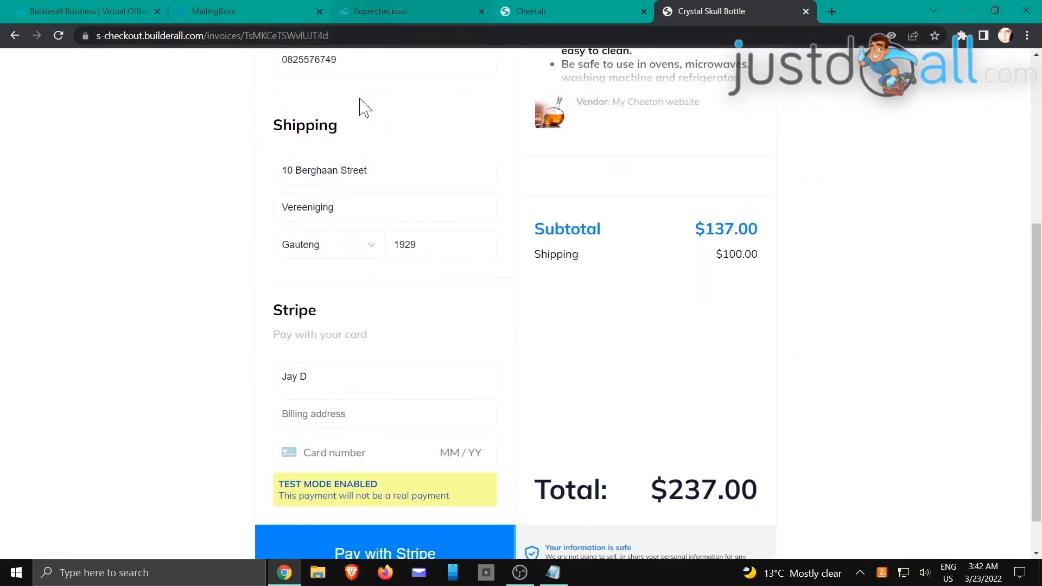
scroll(401, 496, "down", 1)
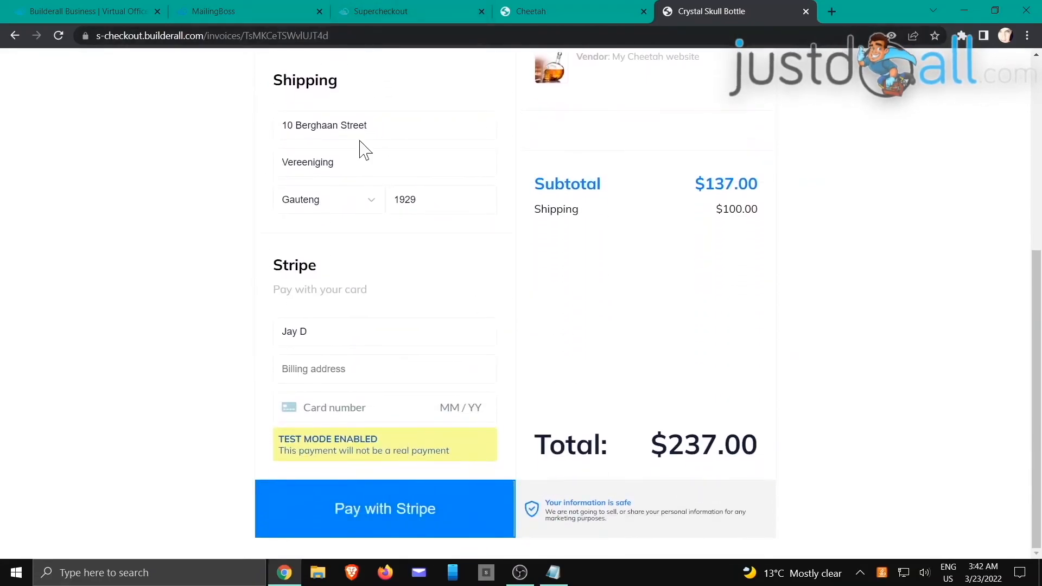
Step: Inspect the Crystal Skull Bottle product's Integrations tracking settings
left_click(372, 6)
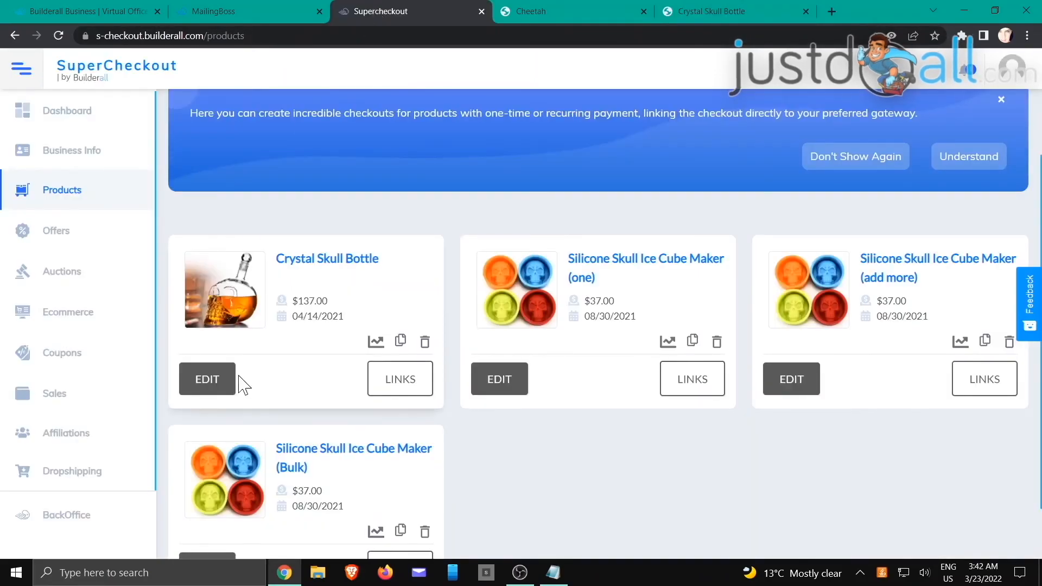
left_click(201, 390)
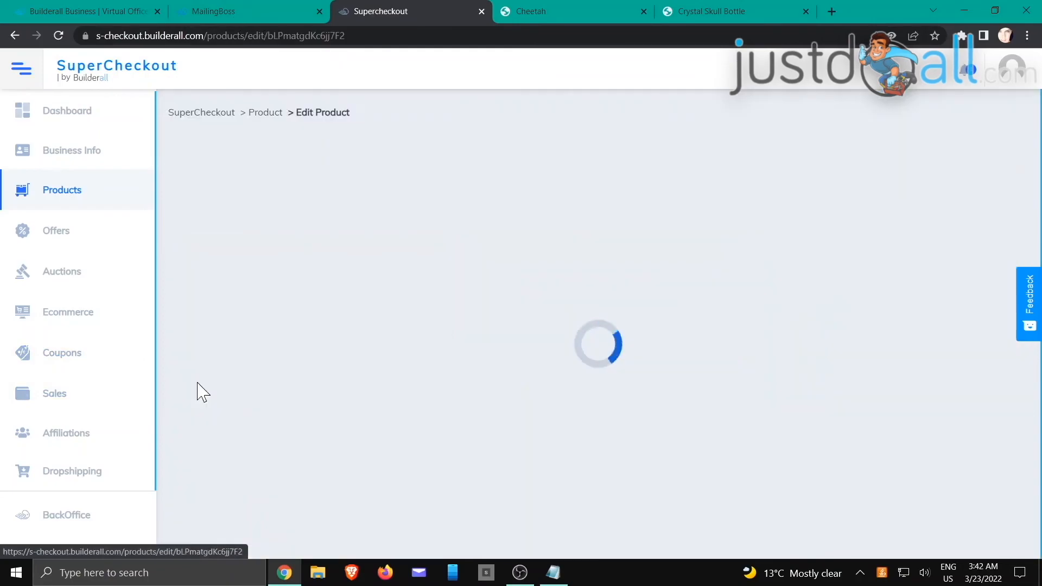
scroll(341, 400, "down", 10)
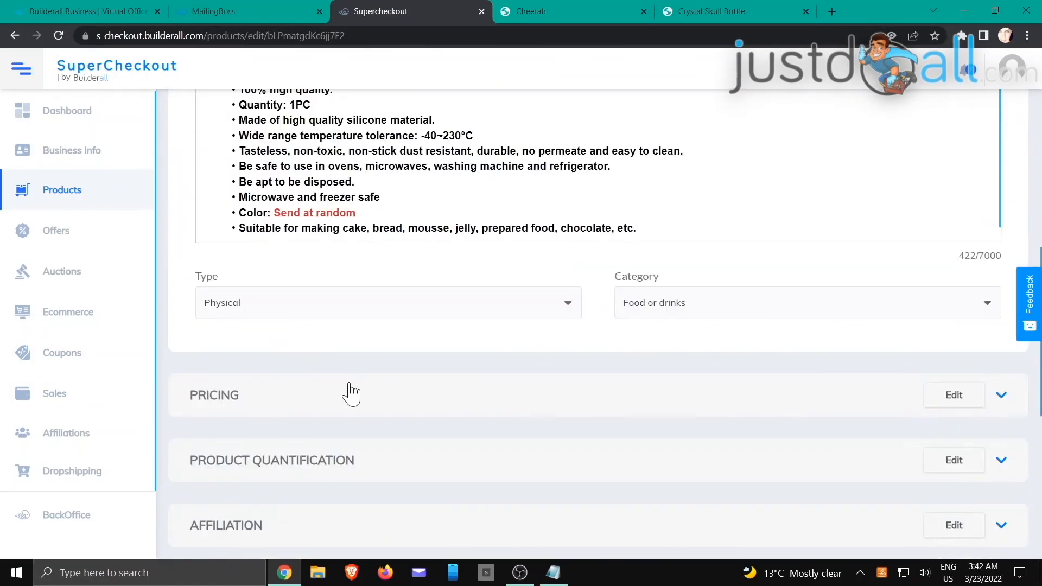
scroll(273, 329, "down", 5)
scroll(269, 426, "down", 2)
left_click(269, 426)
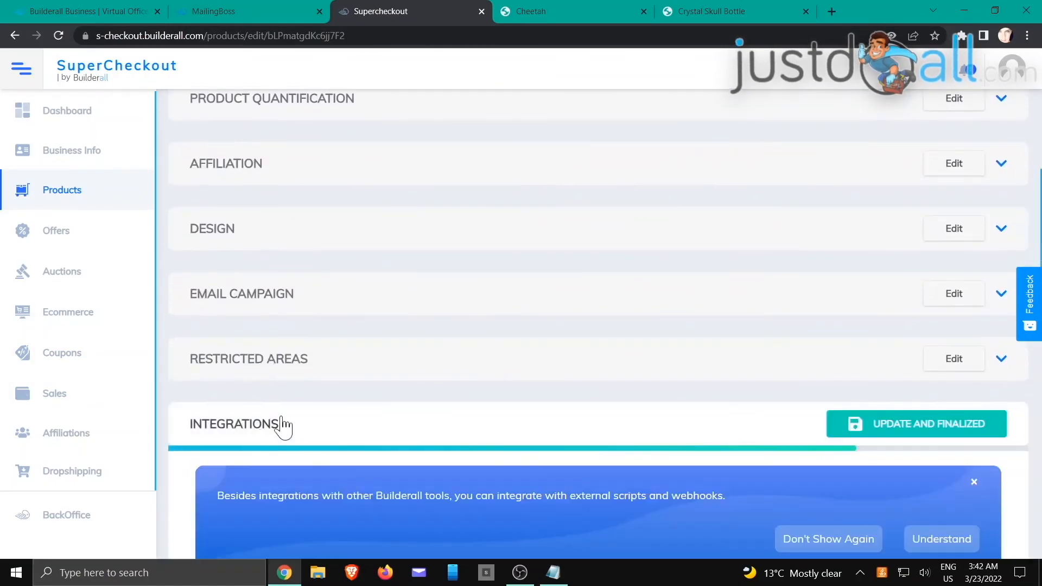
scroll(271, 429, "down", 8)
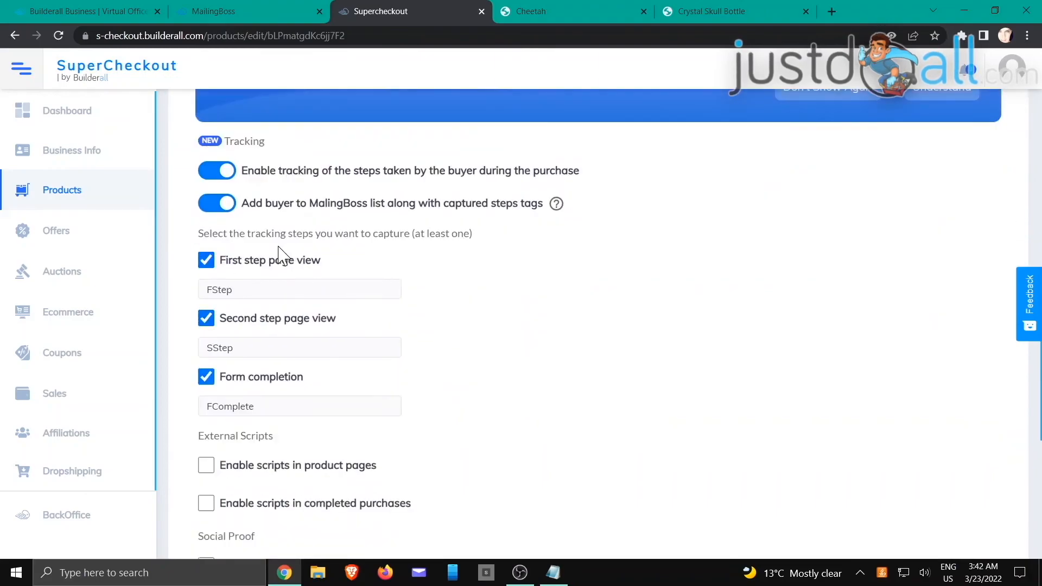
Step: Back on the checkout, autofill the billing details from a saved address
left_click(590, 13)
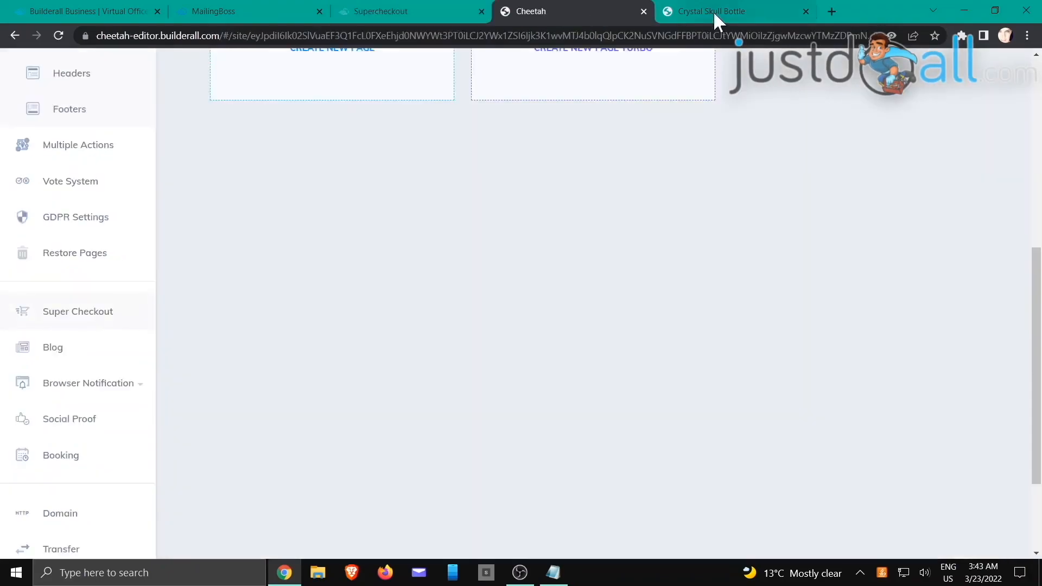
left_click(713, 11)
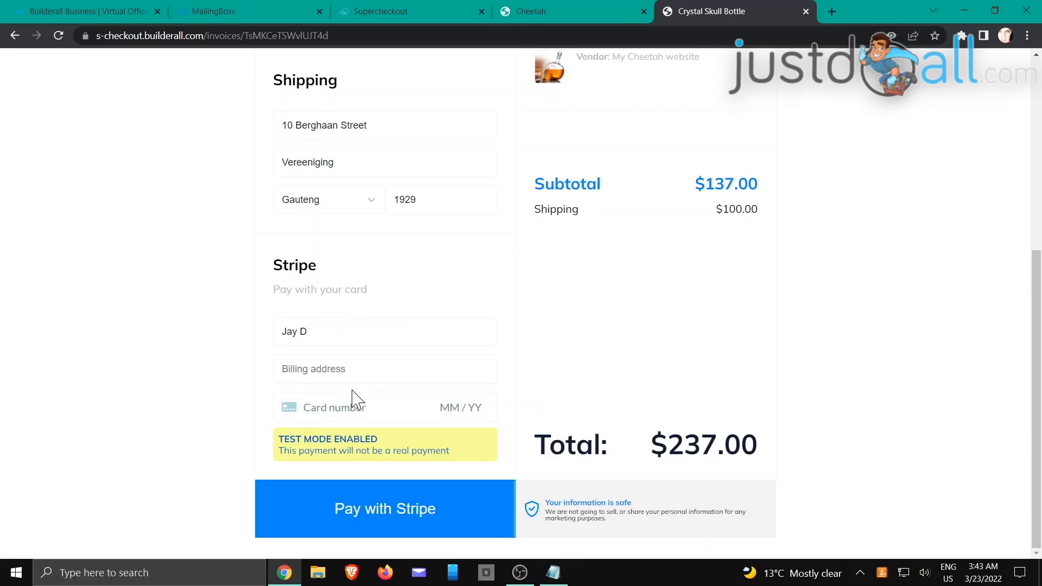
scroll(355, 399, "up", 1)
left_click(337, 414)
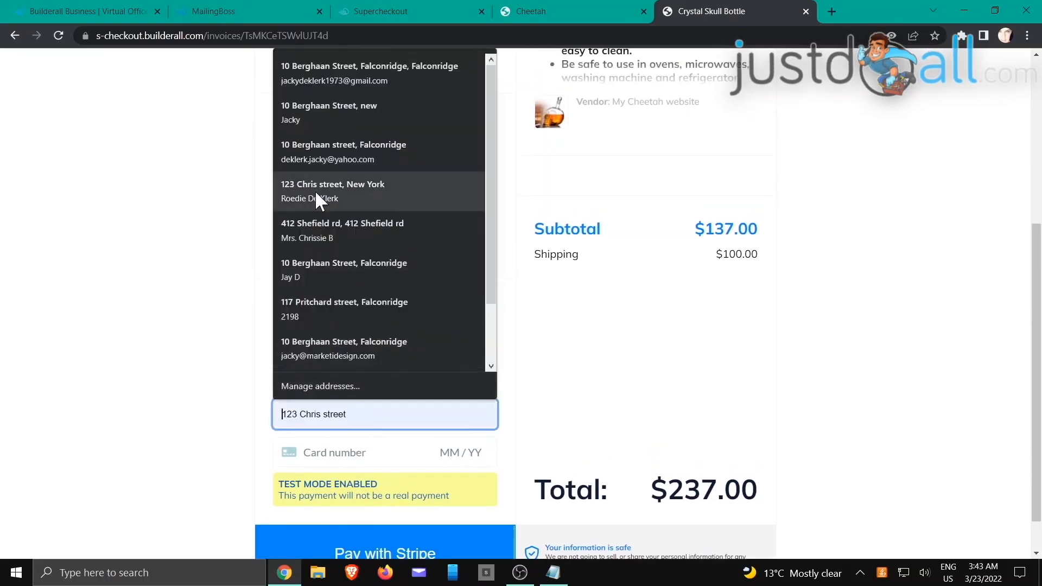
left_click(316, 198)
left_click(369, 414)
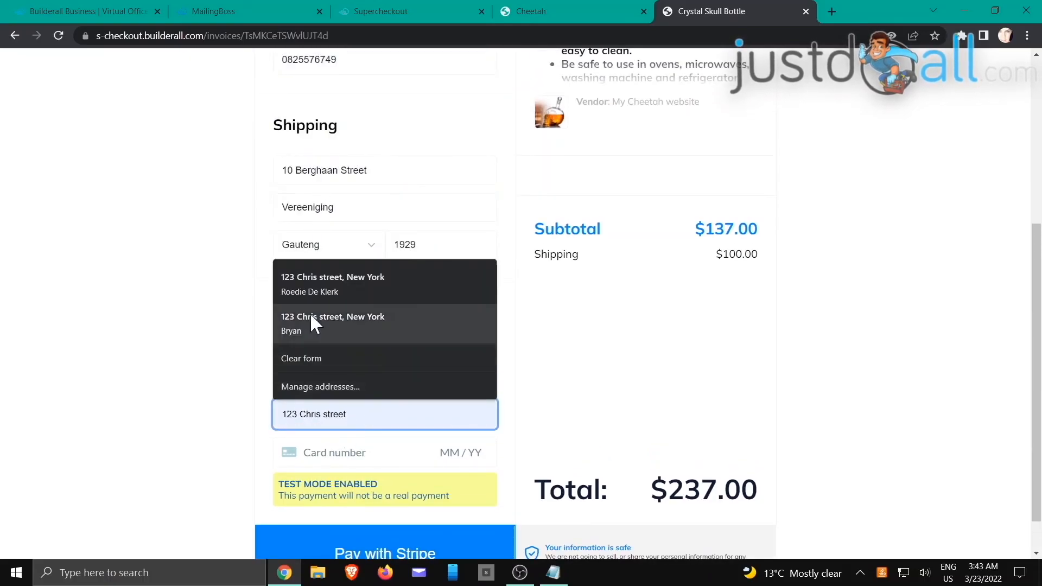
key("Escape")
left_click(367, 452)
type("424242424242424204")
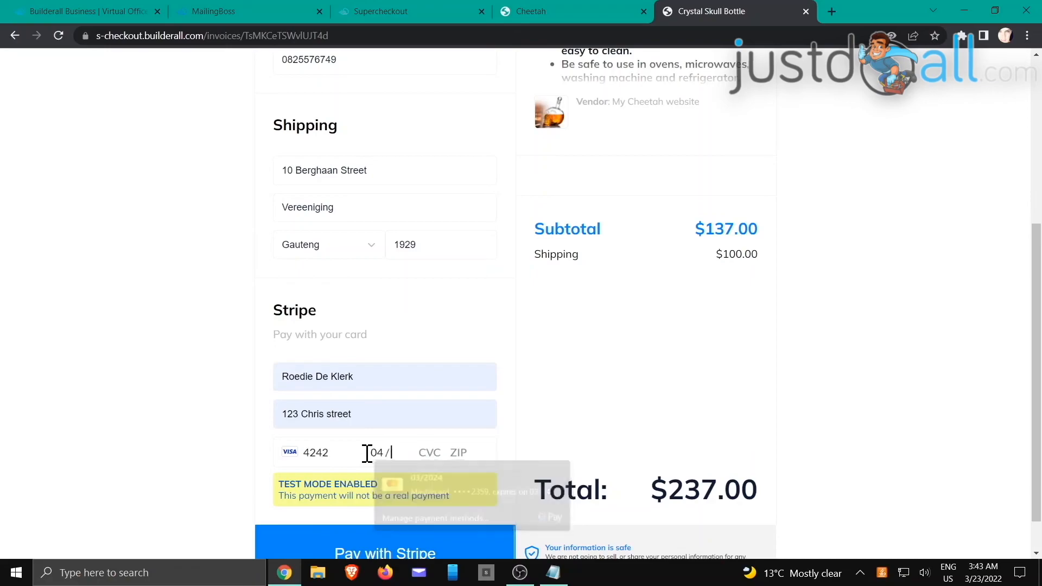
type("241231")
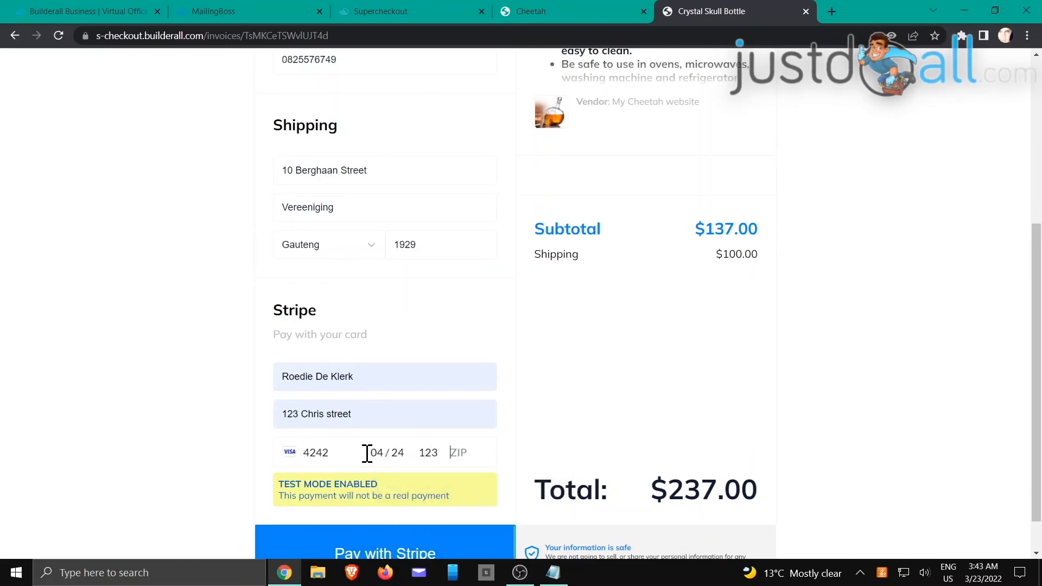
left_click(480, 380)
scroll(564, 353, "down", 1)
left_click(384, 518)
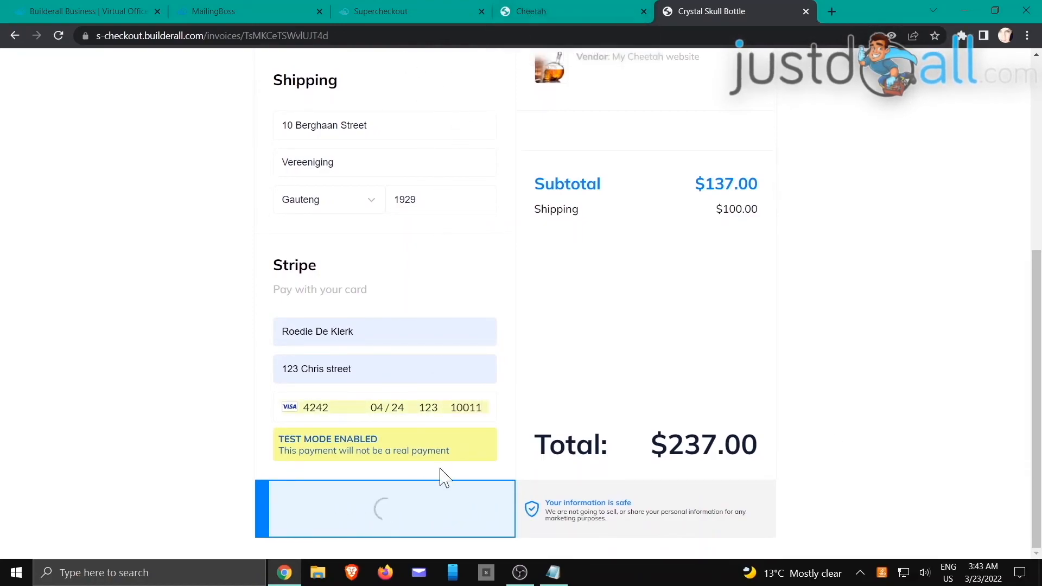
Step: Recheck the product's step tracking settings, then view the checkout's Thank you! confirmation
left_click(407, 11)
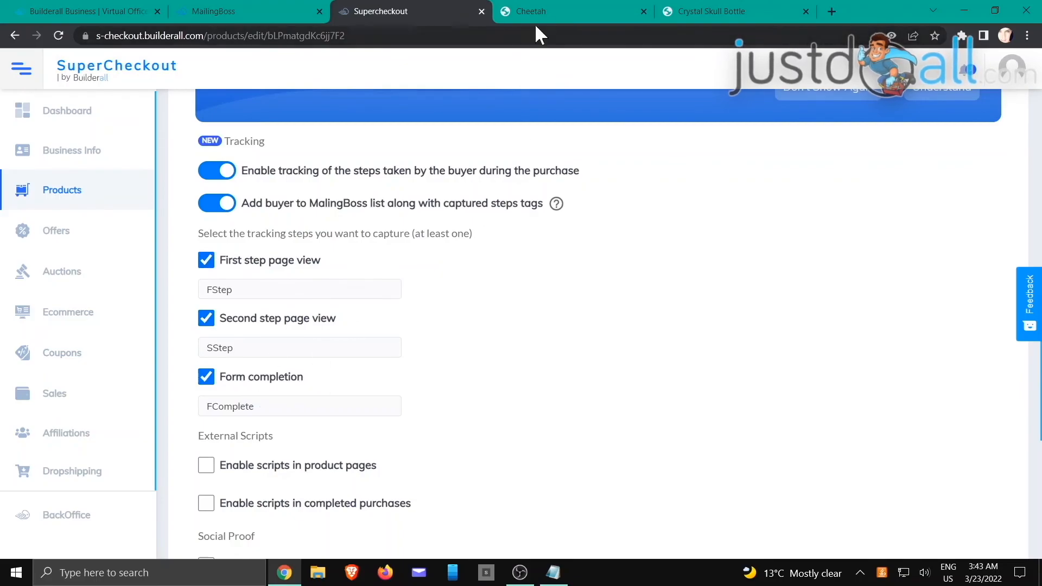
left_click(548, 11)
left_click(719, 12)
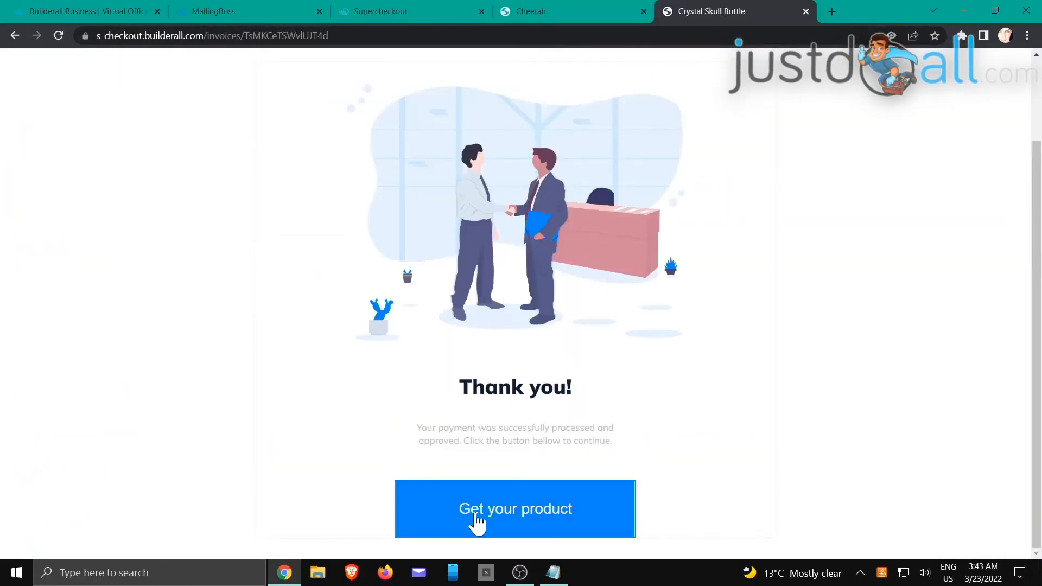
Step: Reload MailingBoss lists and open the SCTracking subscriber's overview showing FStep, SStep, FComplete tags
left_click(249, 10)
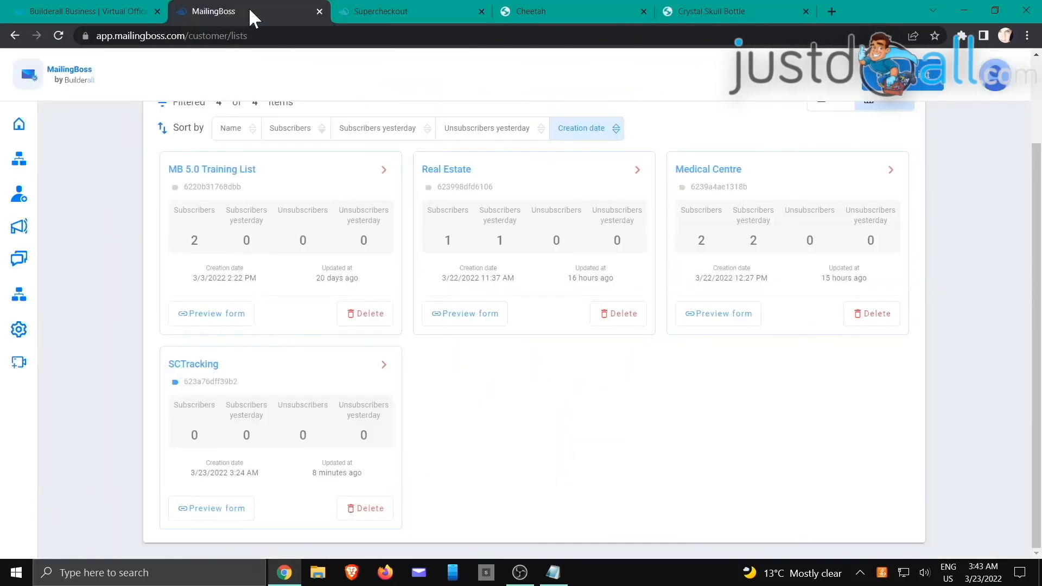
left_click(58, 36)
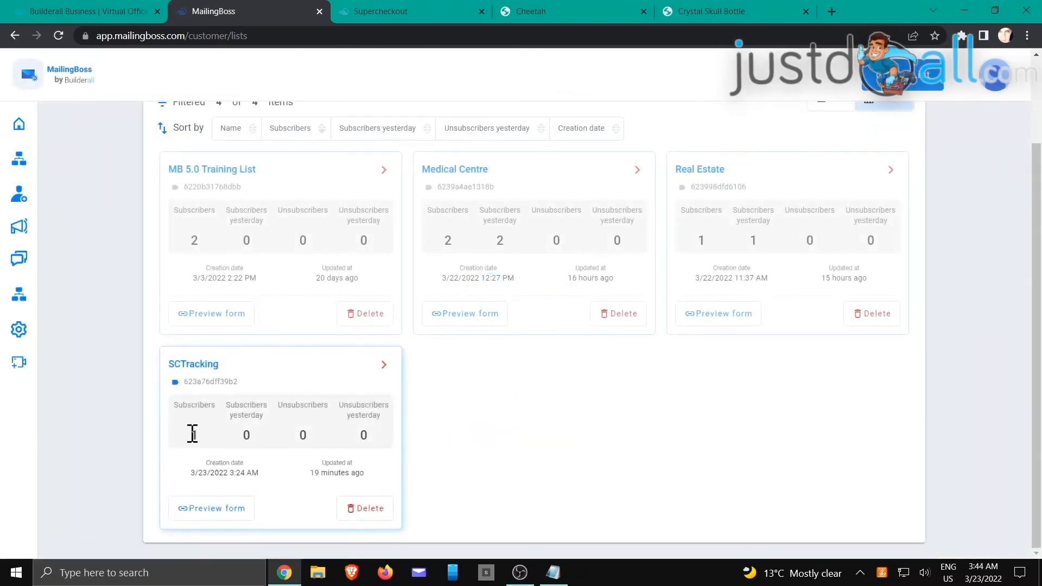
left_click(384, 365)
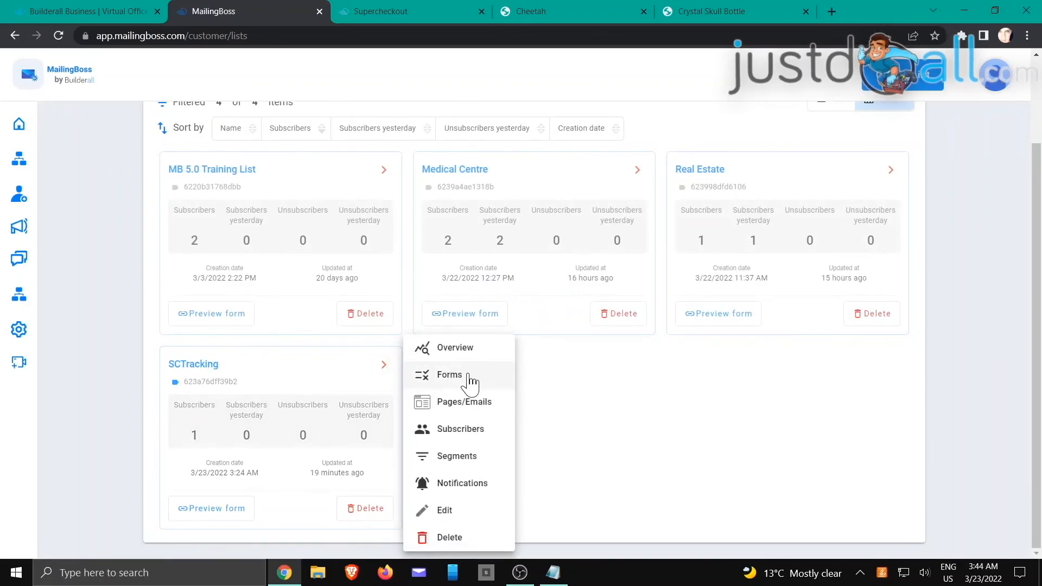
left_click(458, 434)
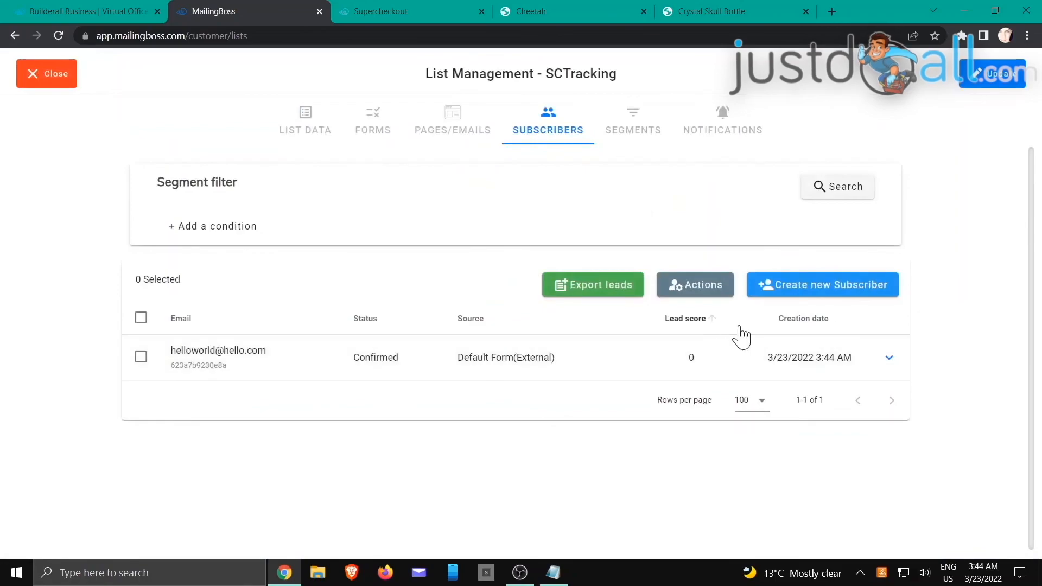
left_click(889, 358)
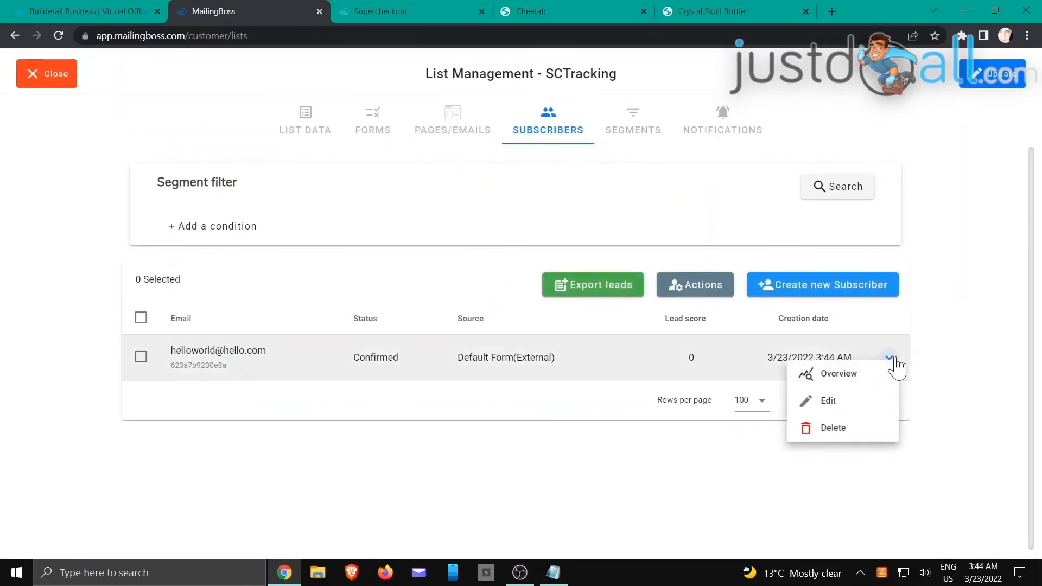
left_click(854, 379)
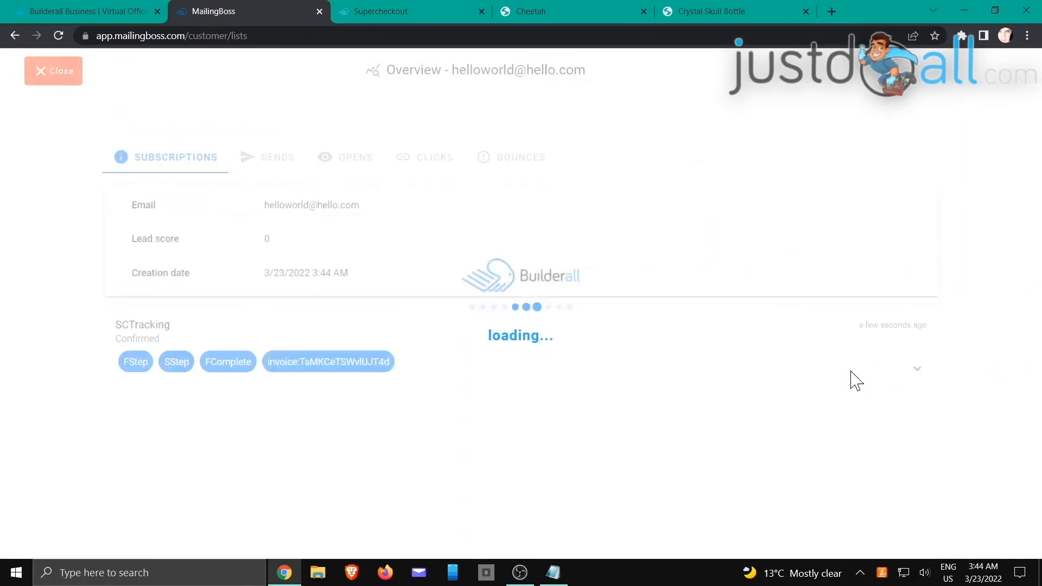